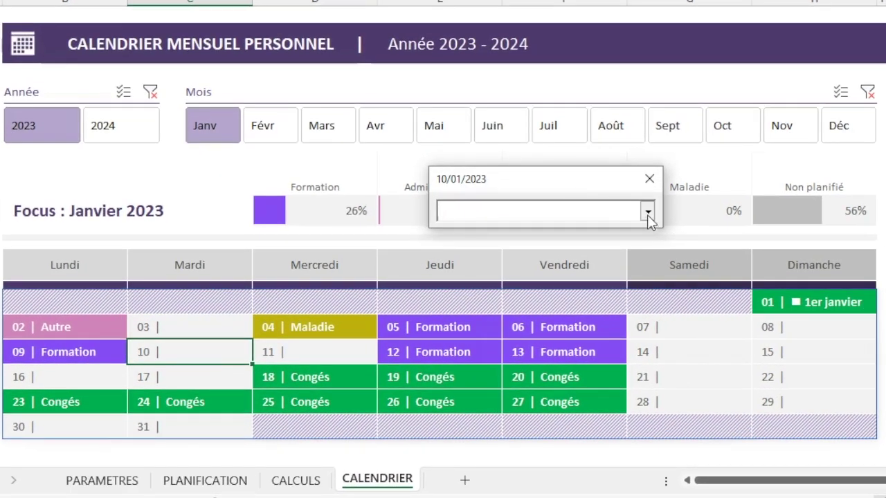
Mark 10 January 2023 as a Formation day, then delete that event again.
{"action": "left_click", "coordinate": [647, 212]}
{"action": "left_click", "coordinate": [516, 233]}
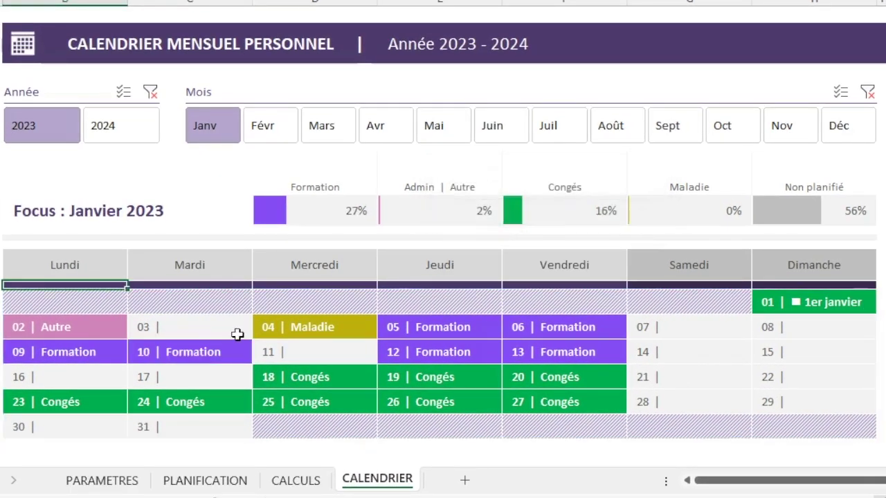
{"action": "left_click", "coordinate": [182, 351]}
{"action": "key", "text": "Delete"}
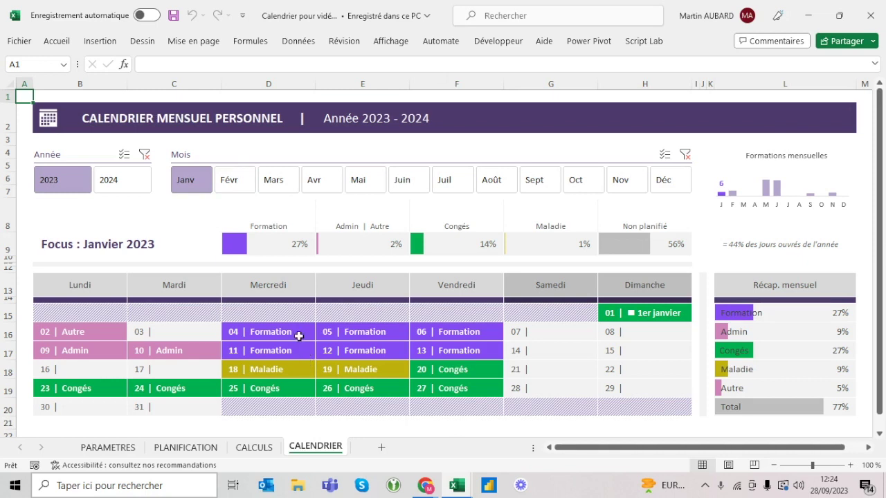
{"action": "left_click", "coordinate": [234, 192]}
{"action": "left_click", "coordinate": [274, 181]}
{"action": "left_click", "coordinate": [335, 181]}
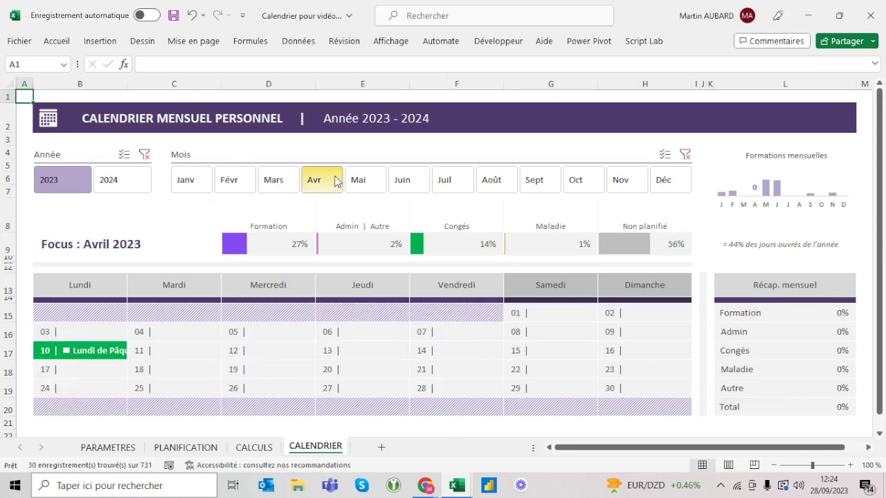
{"action": "left_click", "coordinate": [357, 179]}
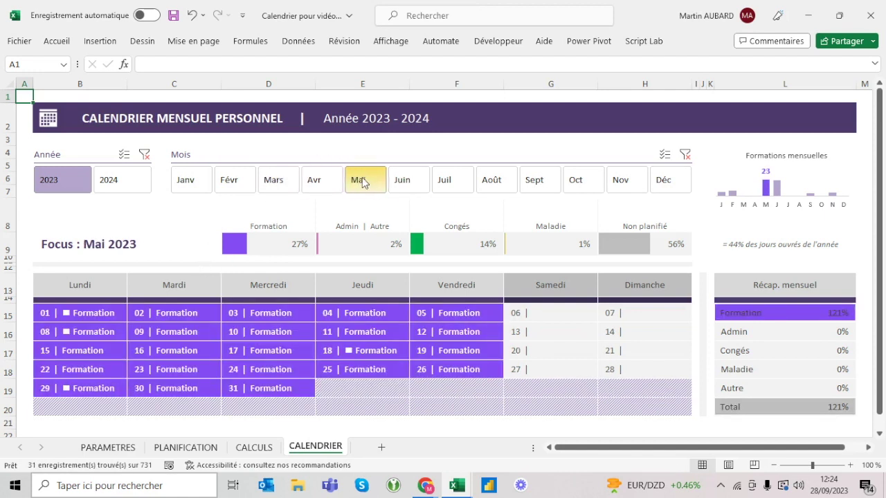
{"action": "left_click", "coordinate": [190, 184]}
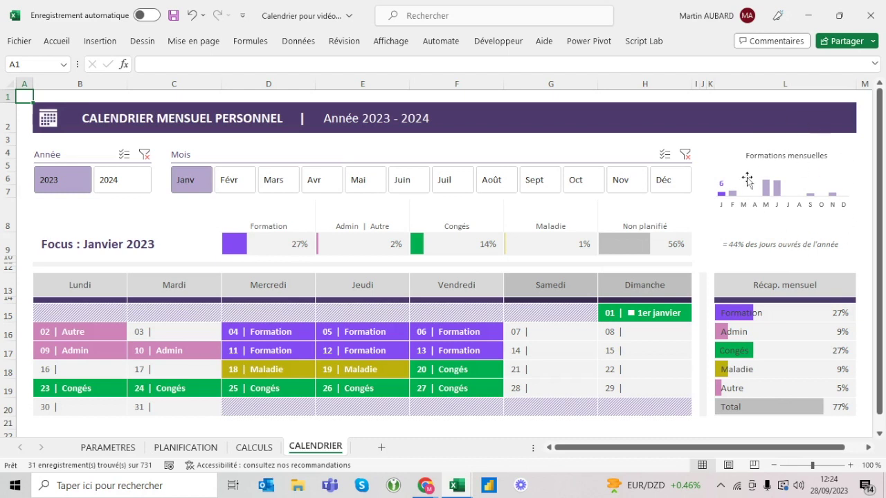
{"action": "left_click", "coordinate": [231, 184]}
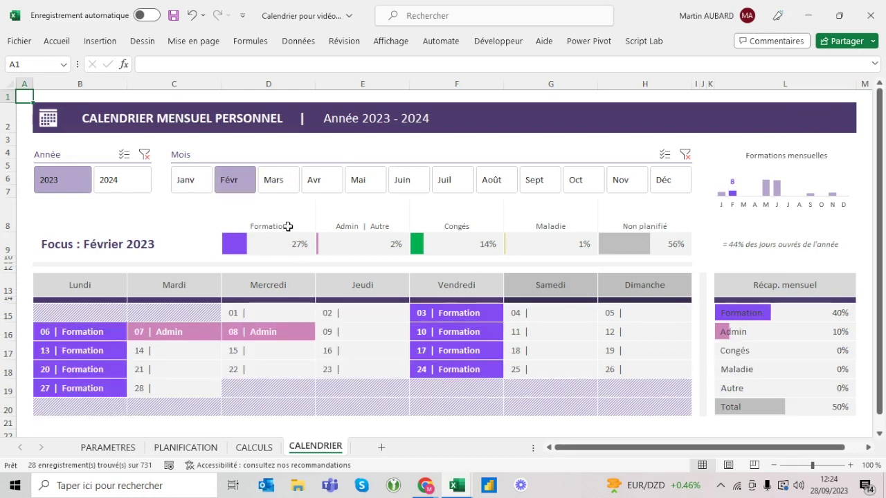
{"action": "left_click", "coordinate": [208, 191]}
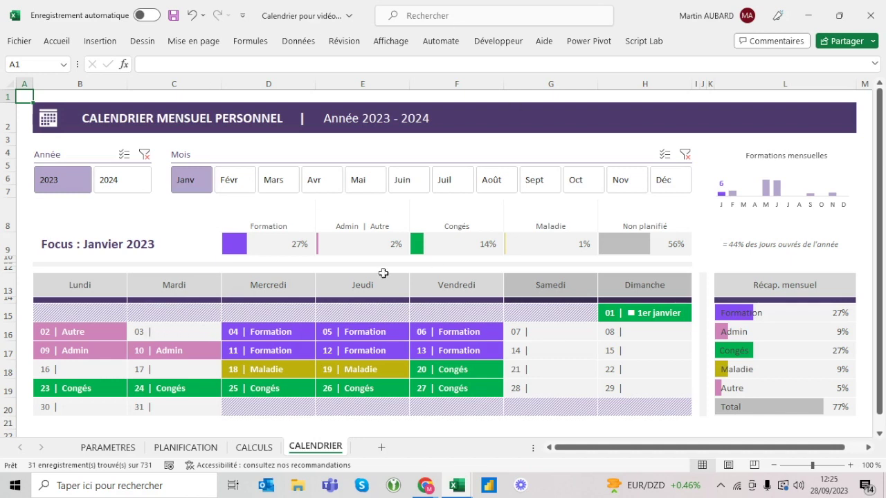
Set cell E8 (3 January) to Congés on PLANIFICATION and return to CALENDRIER.
{"action": "left_click", "coordinate": [185, 448]}
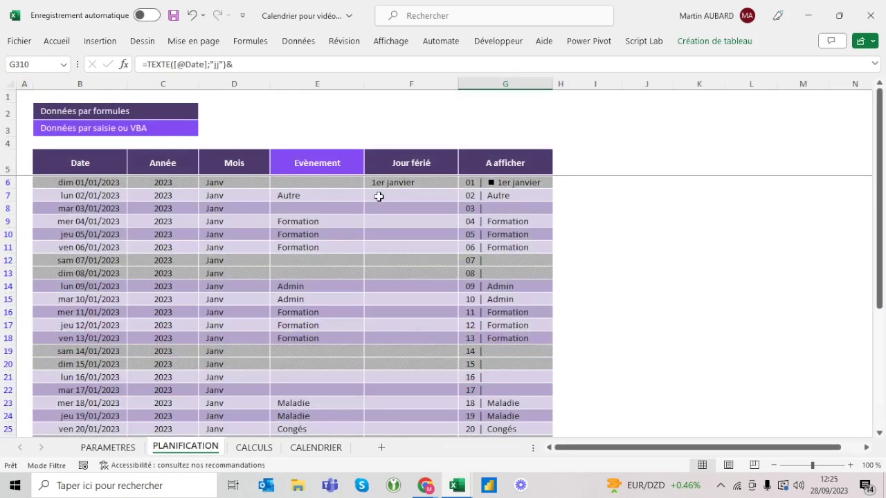
{"action": "left_click", "coordinate": [304, 450]}
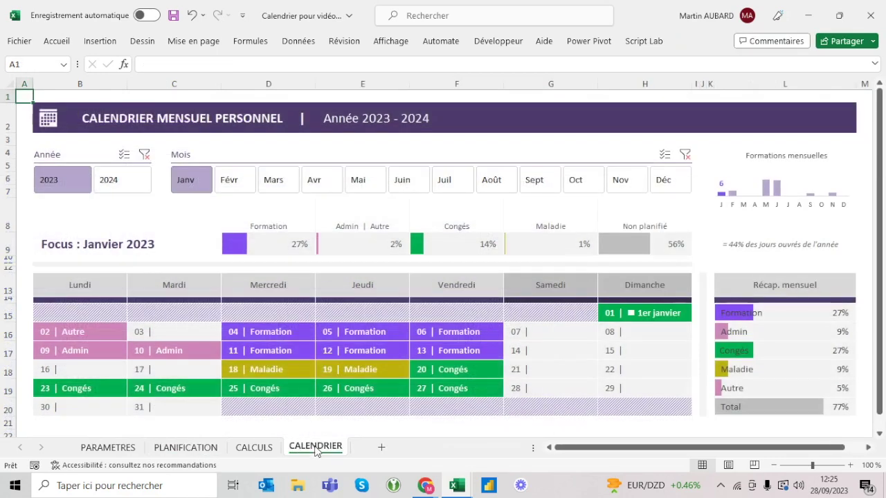
{"action": "left_click", "coordinate": [166, 336]}
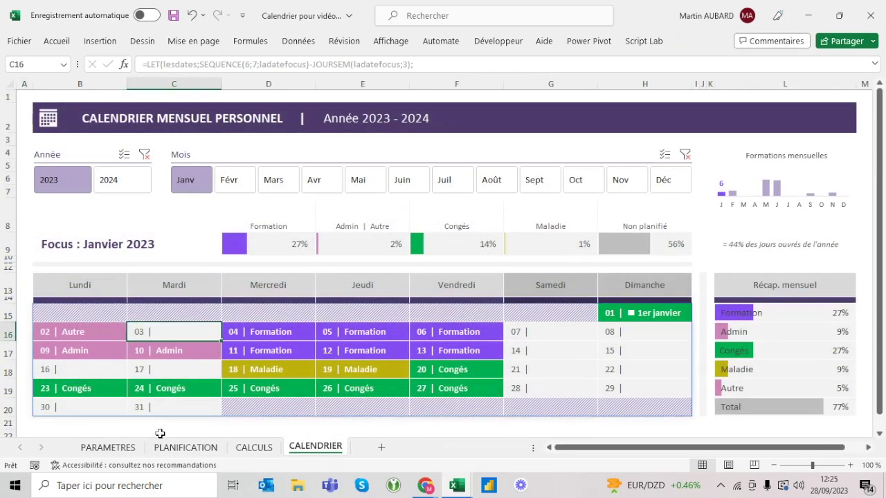
{"action": "left_click", "coordinate": [169, 449]}
{"action": "left_click", "coordinate": [305, 207]}
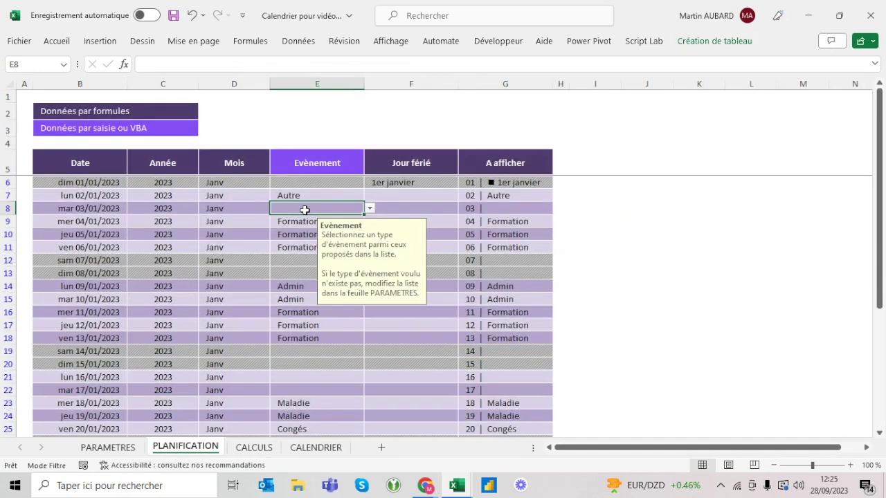
{"action": "left_click", "coordinate": [370, 208]}
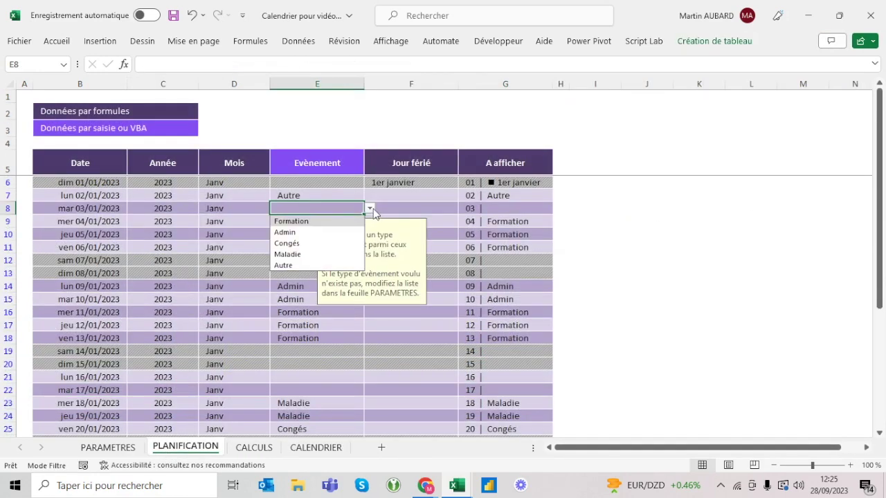
{"action": "left_click", "coordinate": [305, 246]}
{"action": "left_click", "coordinate": [305, 246]}
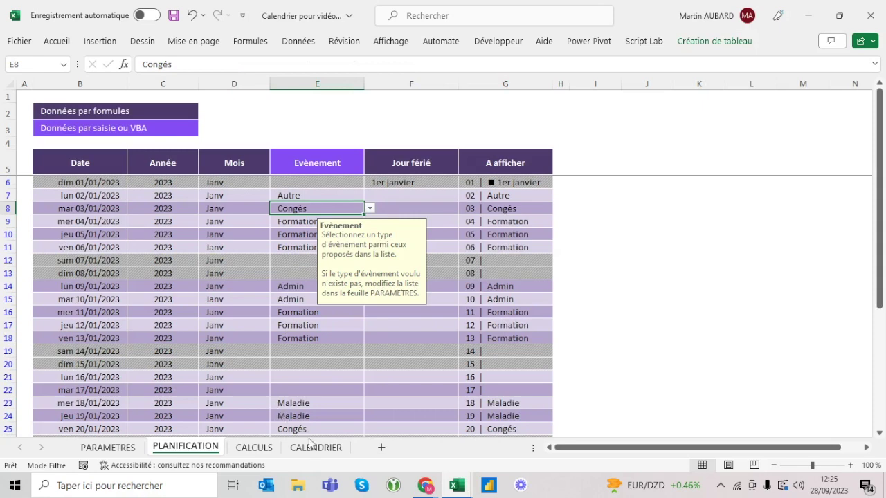
{"action": "left_click", "coordinate": [316, 447]}
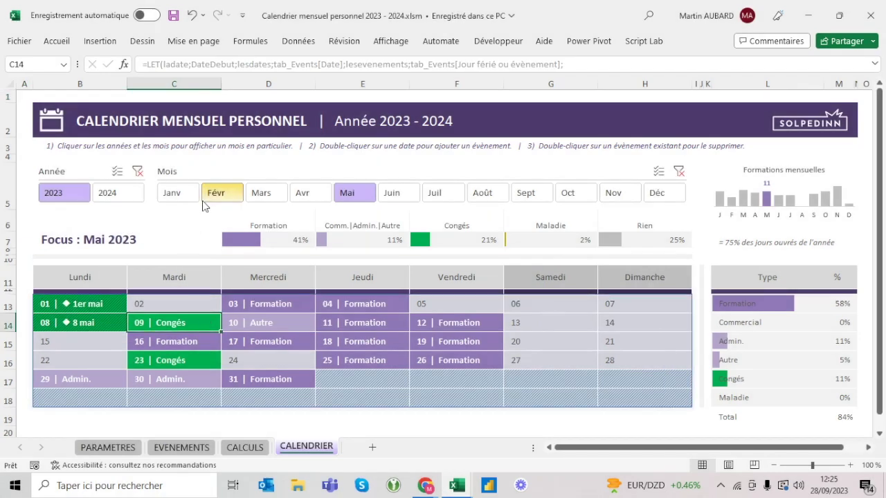
Show January in the slicer and replace 3 January's Congés event with Formation.
{"action": "left_click", "coordinate": [173, 193]}
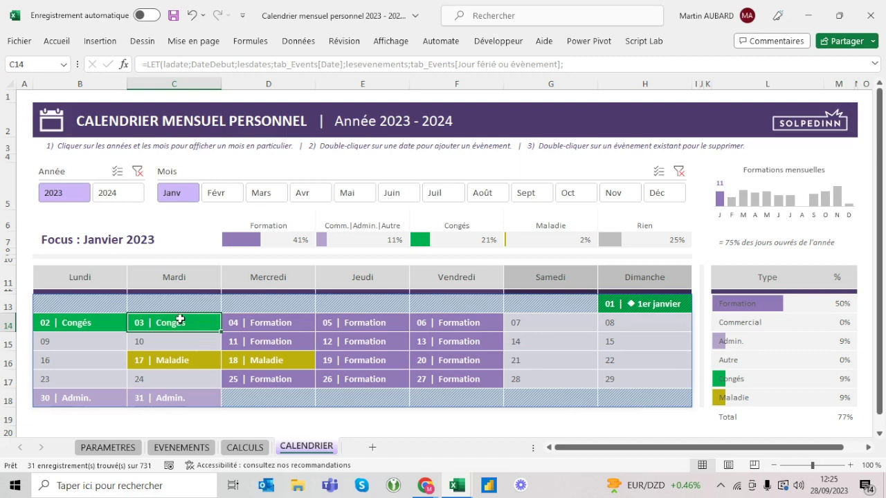
{"action": "double_click", "coordinate": [191, 323]}
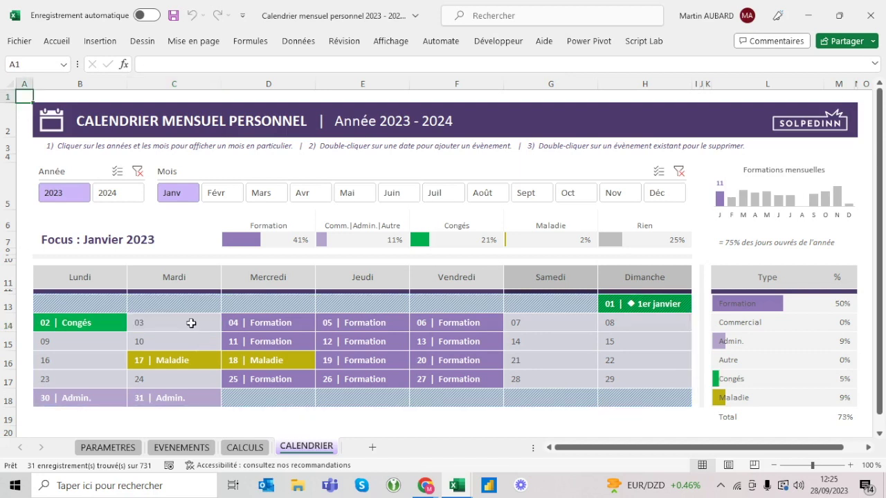
{"action": "double_click", "coordinate": [191, 323]}
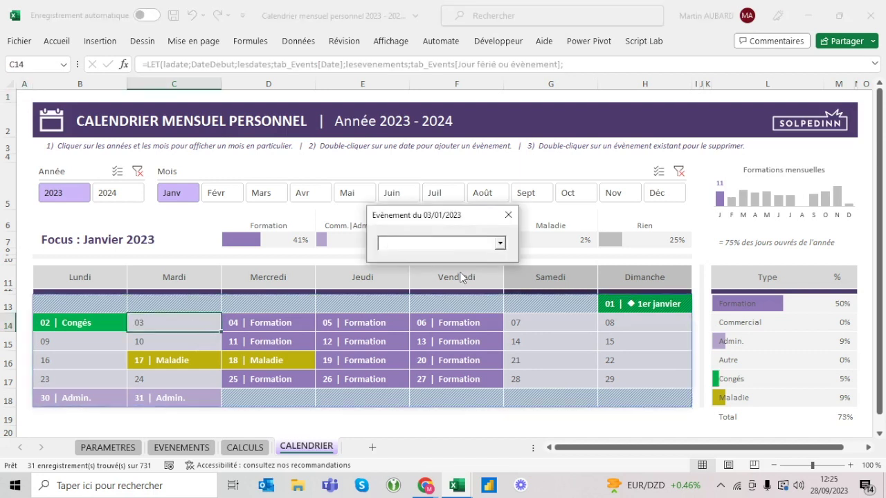
{"action": "left_click", "coordinate": [499, 243]}
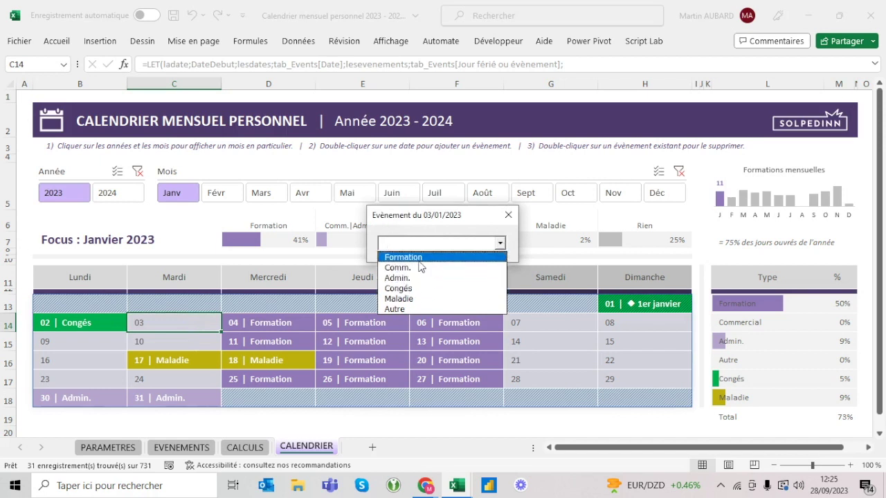
{"action": "left_click", "coordinate": [418, 257]}
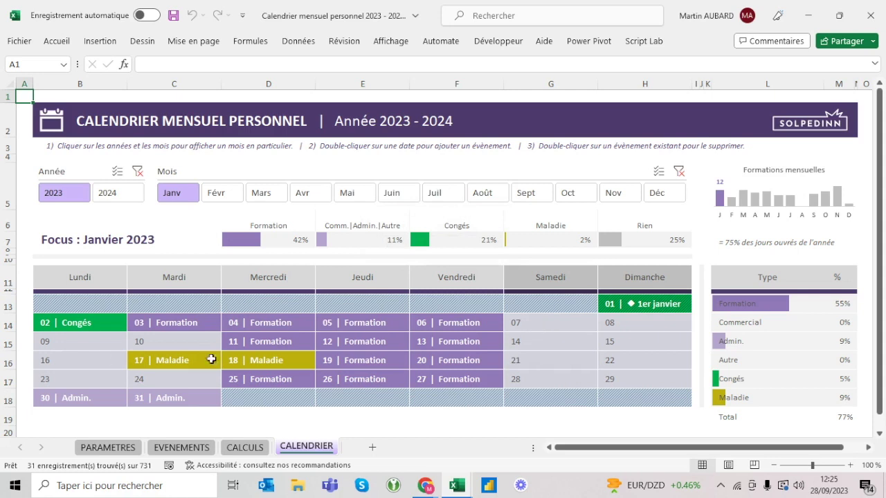
Add Admin. events to 16 and 23 January, then delete both again.
{"action": "left_click", "coordinate": [116, 343]}
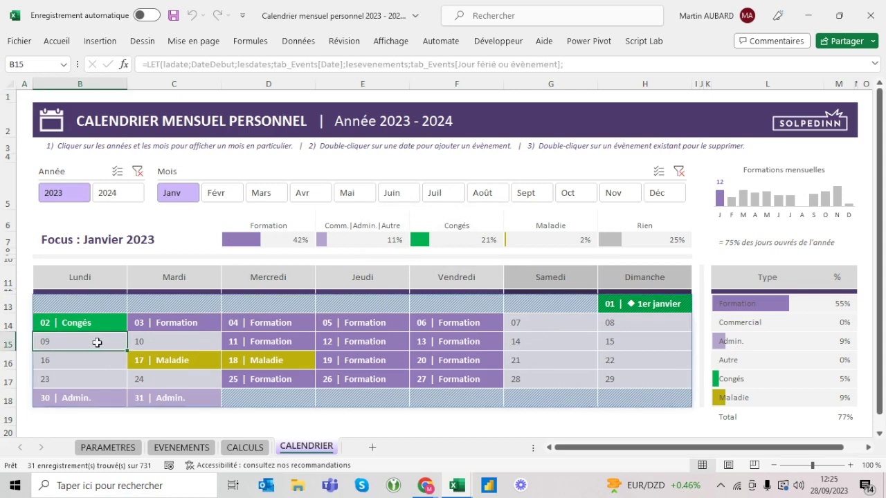
{"action": "left_click", "coordinate": [72, 361]}
{"action": "double_click", "coordinate": [72, 360]}
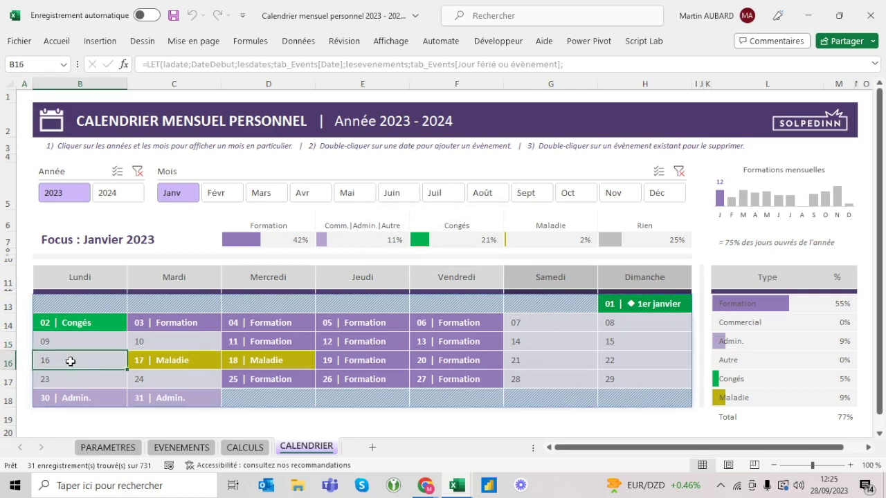
{"action": "left_click", "coordinate": [500, 243]}
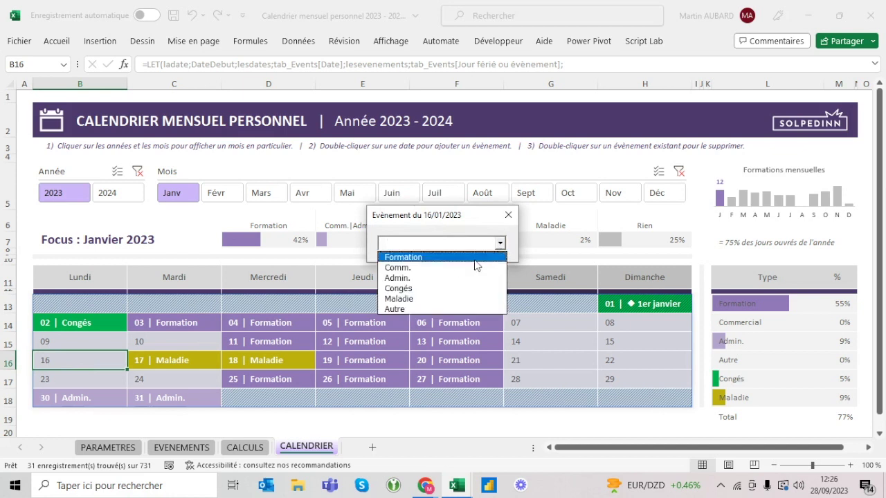
{"action": "left_click", "coordinate": [424, 278]}
{"action": "left_click", "coordinate": [80, 378]}
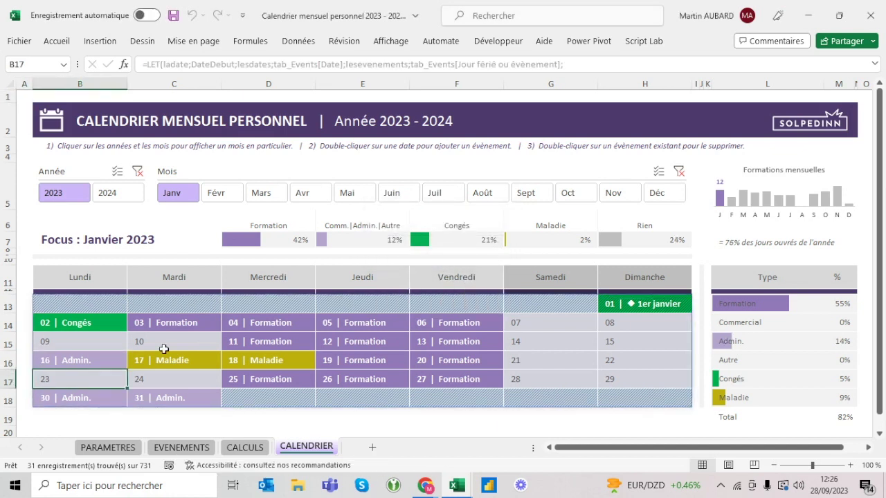
{"action": "double_click", "coordinate": [112, 380]}
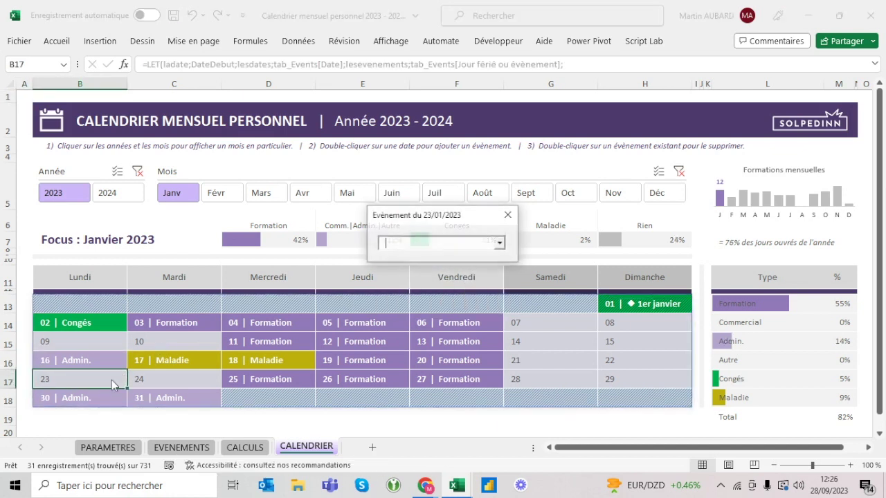
{"action": "left_click", "coordinate": [499, 244]}
{"action": "left_click", "coordinate": [429, 277]}
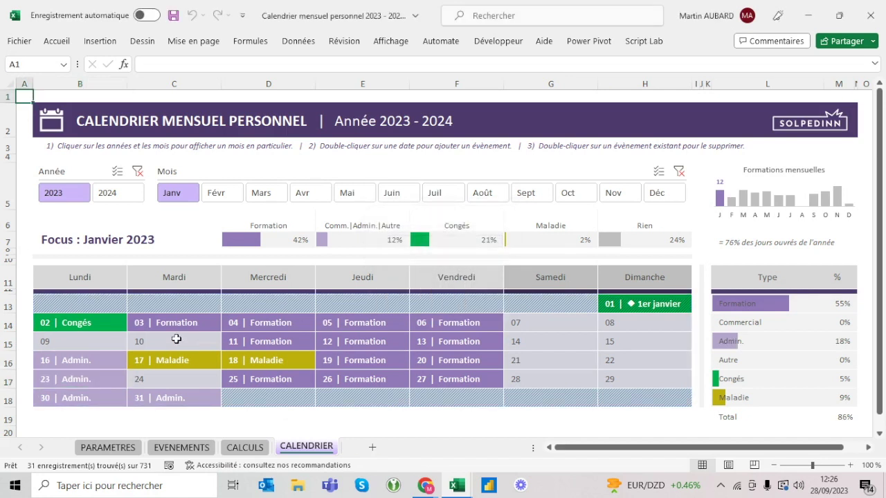
{"action": "double_click", "coordinate": [70, 377]}
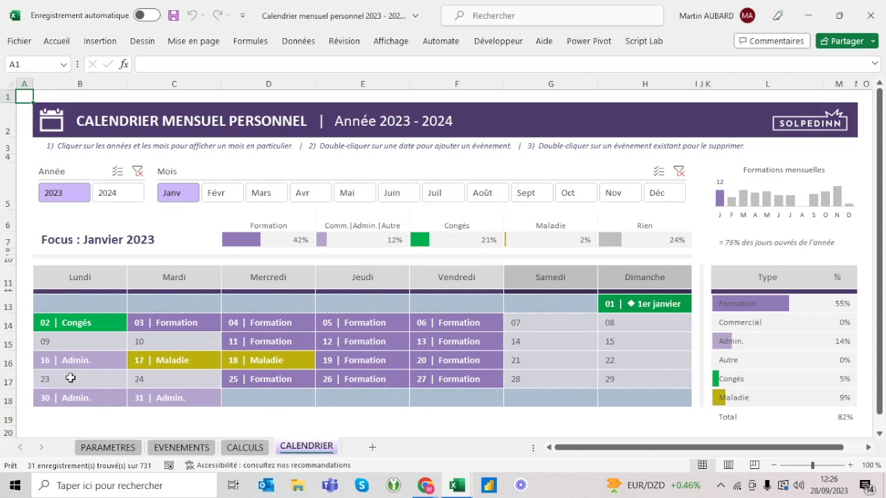
{"action": "double_click", "coordinate": [97, 357]}
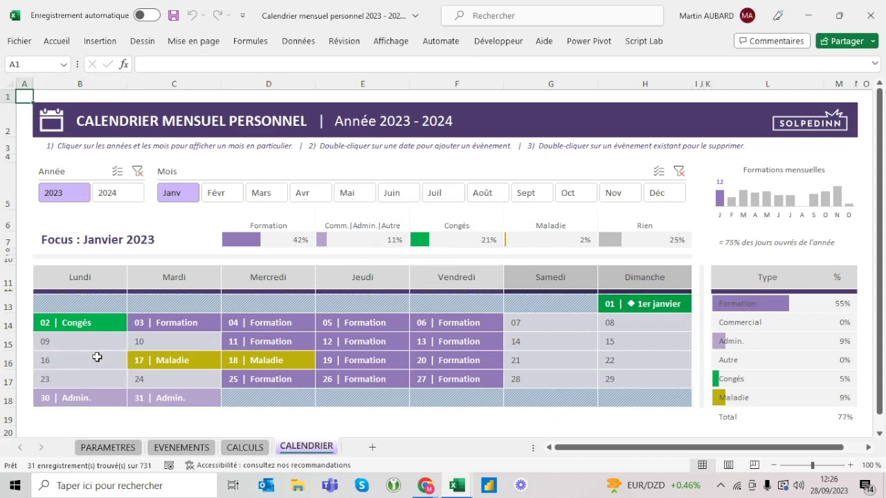
{"action": "left_click", "coordinate": [185, 448]}
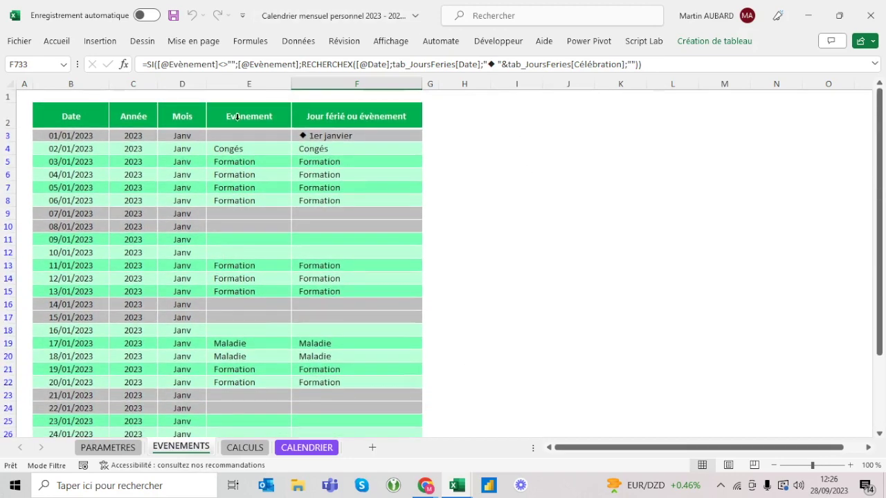
Back on the CALENDRIER sheet, set 10 January's event to Admin.
{"action": "left_click", "coordinate": [307, 448]}
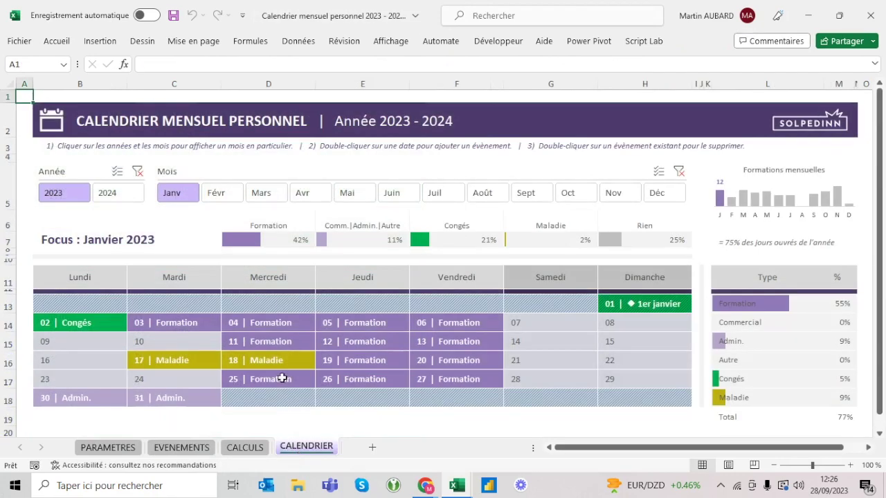
{"action": "double_click", "coordinate": [176, 339]}
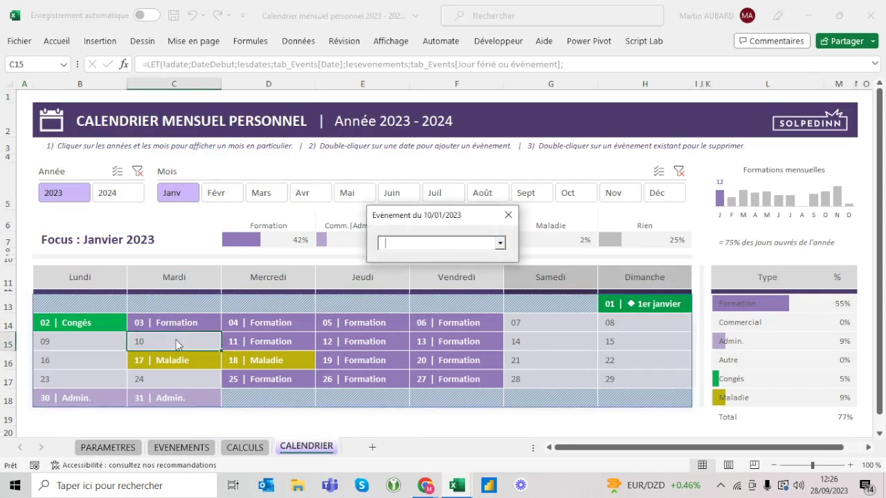
{"action": "left_click", "coordinate": [500, 243]}
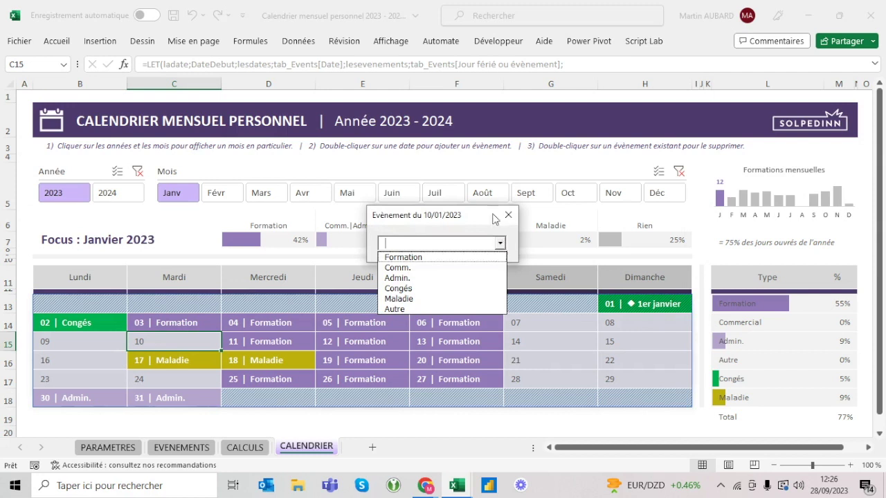
{"action": "left_click", "coordinate": [419, 277]}
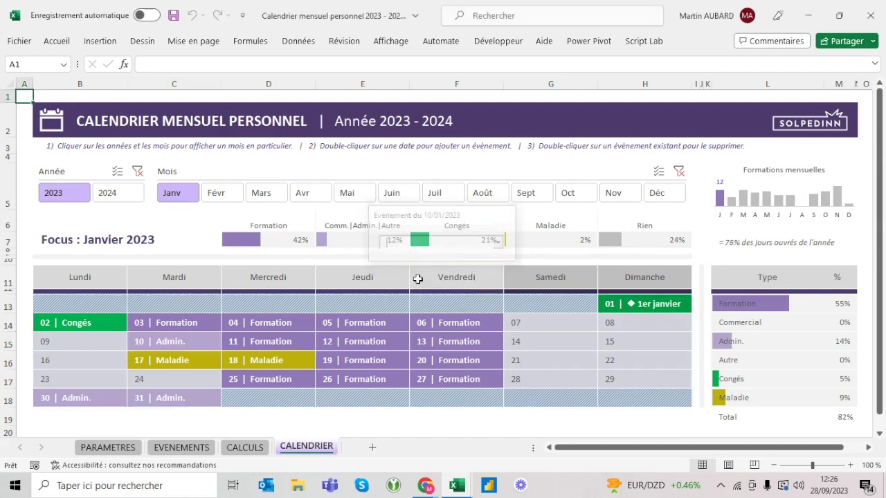
Give 9 January (B15) an Admin. event and clear Admin. from 10 January (C15).
{"action": "left_click", "coordinate": [105, 339]}
{"action": "left_click", "coordinate": [168, 338]}
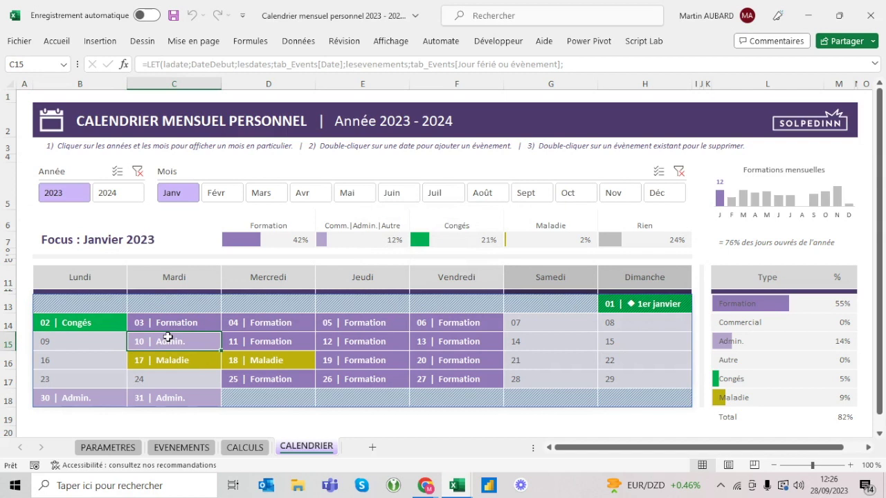
{"action": "double_click", "coordinate": [84, 339]}
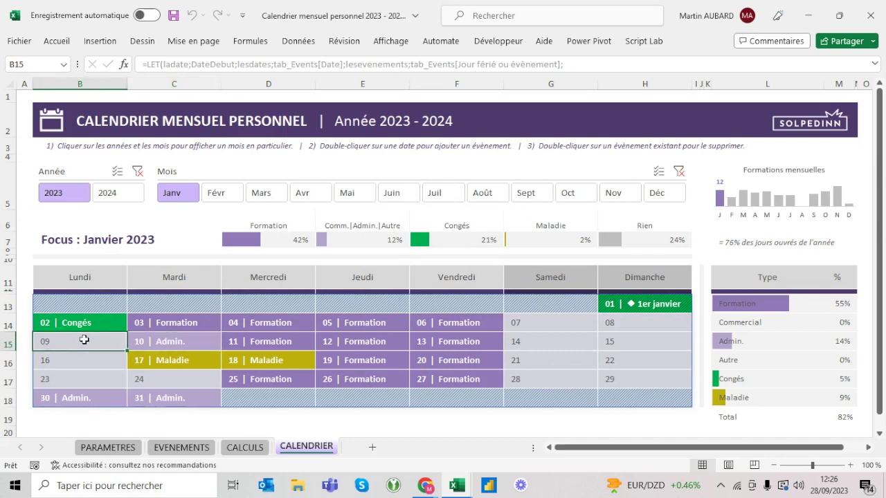
{"action": "double_click", "coordinate": [203, 343]}
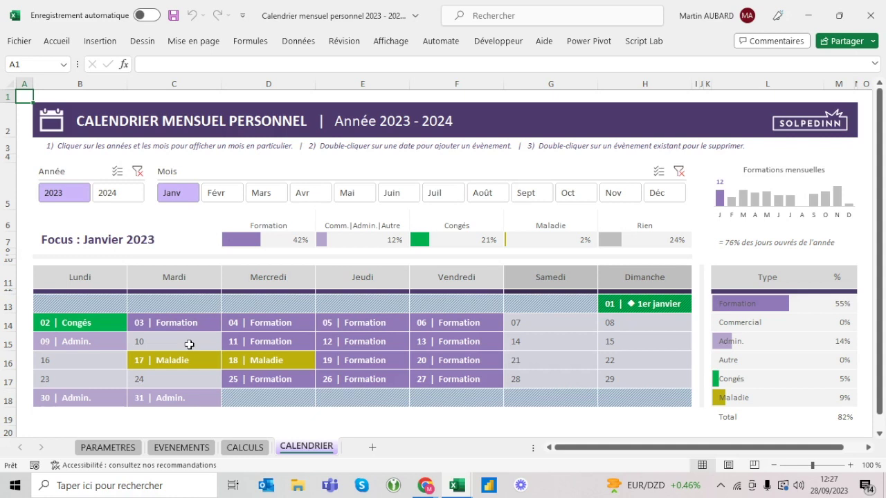
{"action": "double_click", "coordinate": [189, 345]}
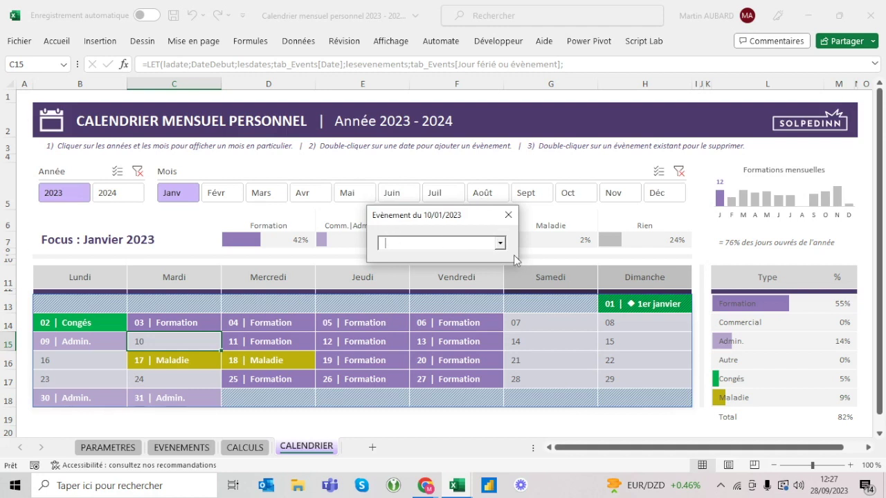
{"action": "left_click", "coordinate": [500, 244]}
{"action": "left_click", "coordinate": [499, 243]}
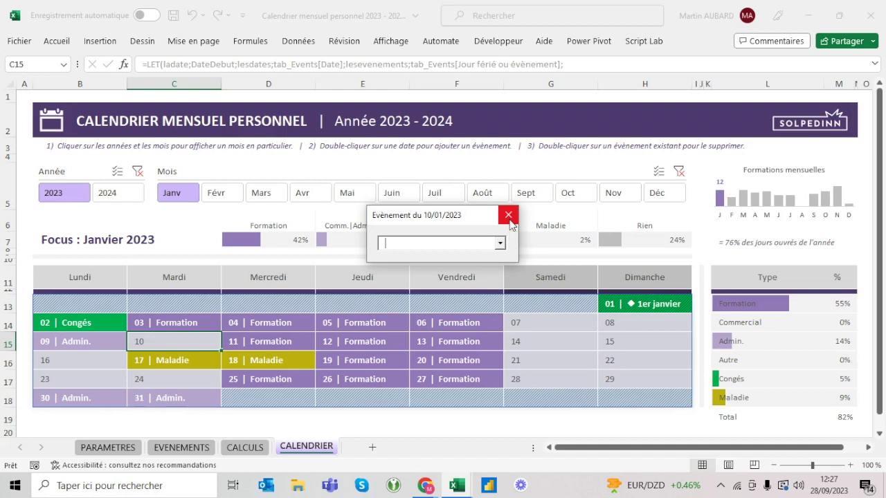
{"action": "left_click", "coordinate": [509, 216]}
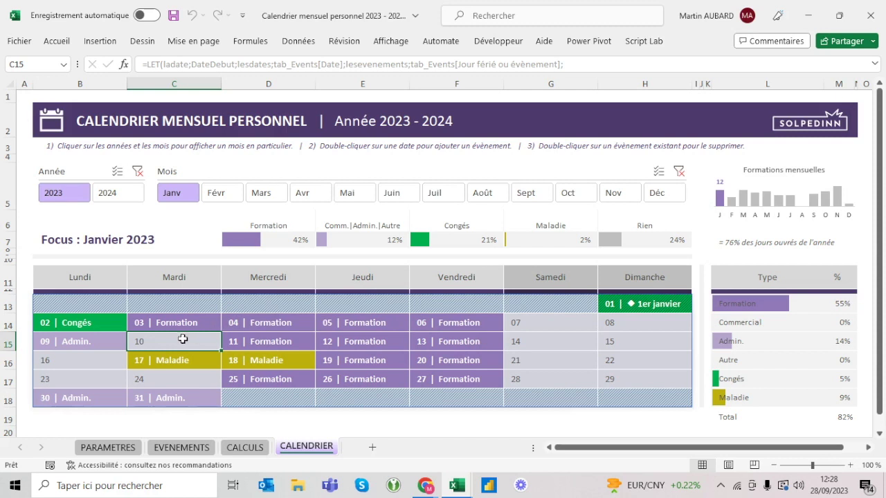
{"action": "double_click", "coordinate": [182, 339]}
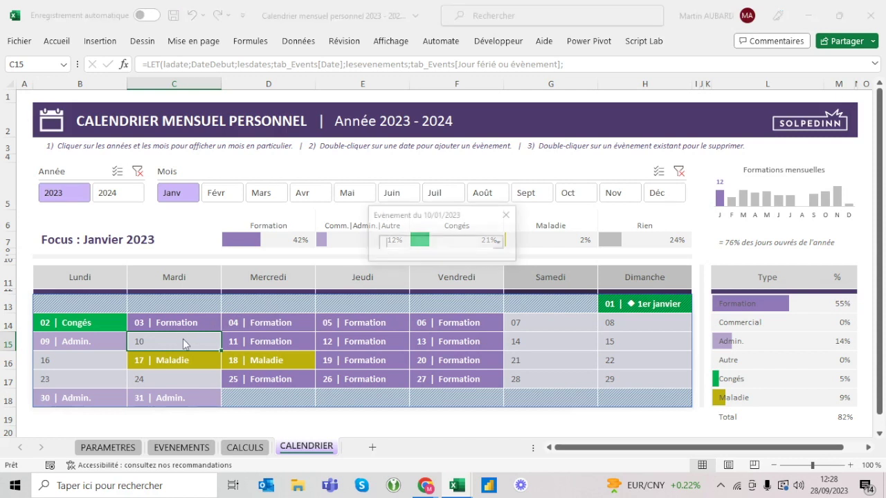
Cancel the day 10 event picker and close the personal calendar workbook with Don't Save.
{"action": "left_click", "coordinate": [512, 219]}
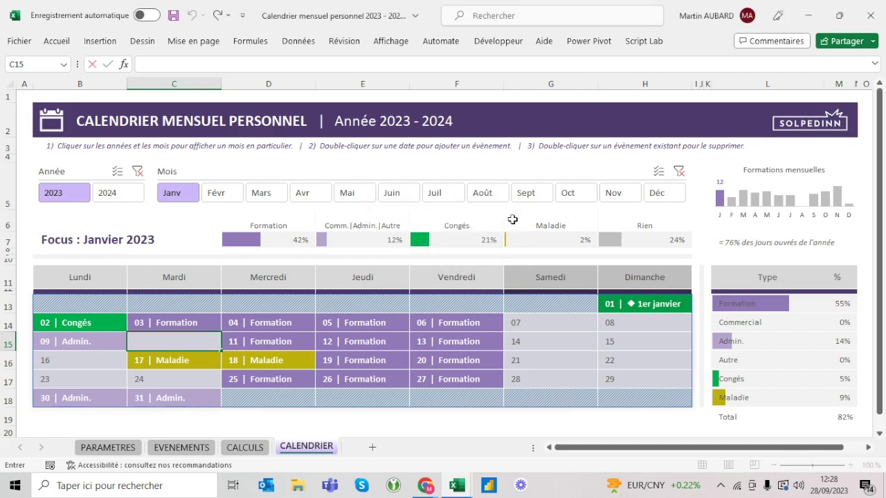
{"action": "key", "text": "Escape"}
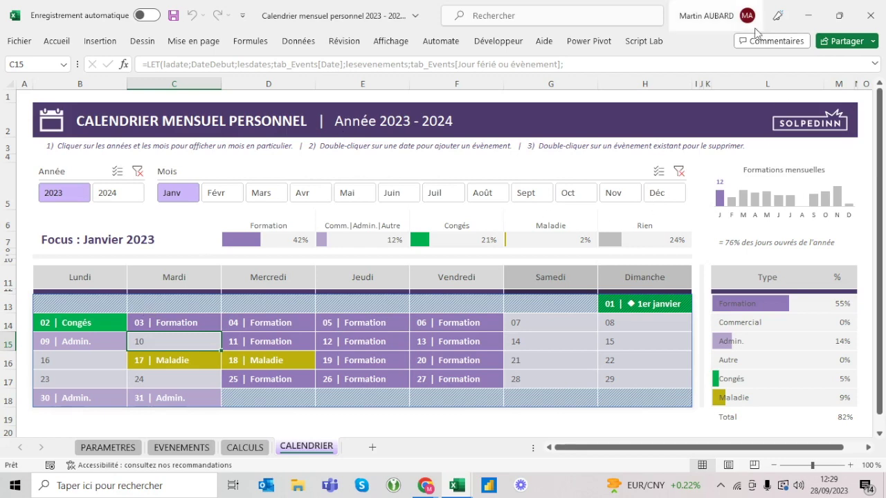
{"action": "left_click", "coordinate": [871, 15]}
{"action": "key", "text": "n"}
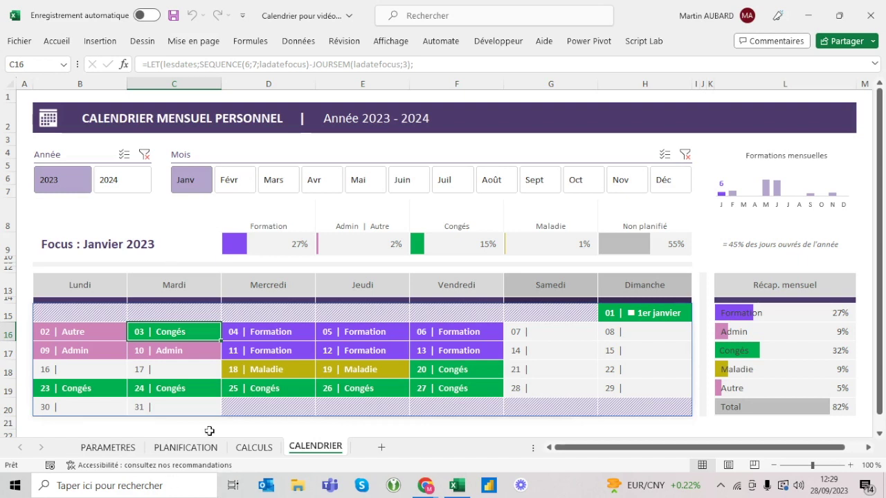
{"action": "left_click", "coordinate": [108, 447]}
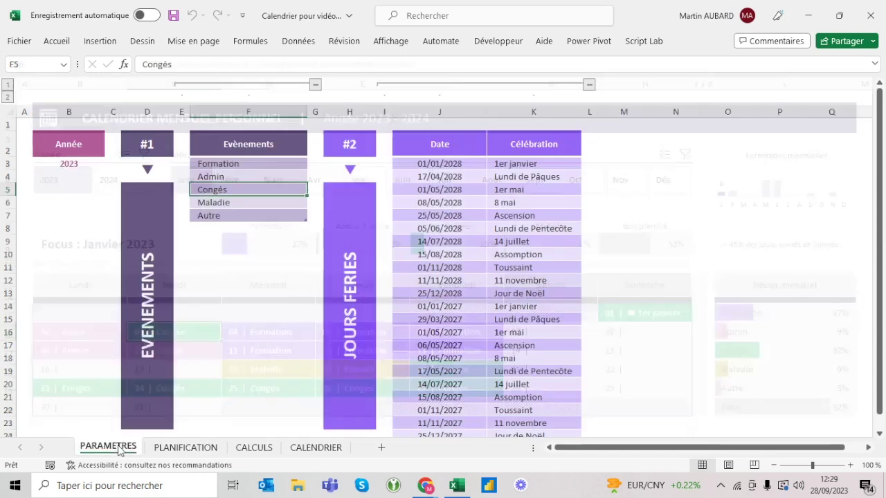
{"action": "left_click", "coordinate": [260, 133]}
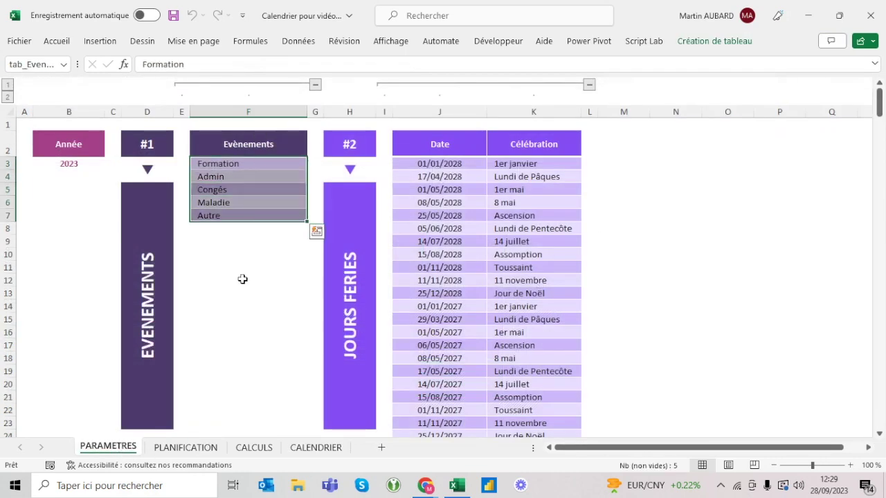
{"action": "left_click", "coordinate": [320, 451]}
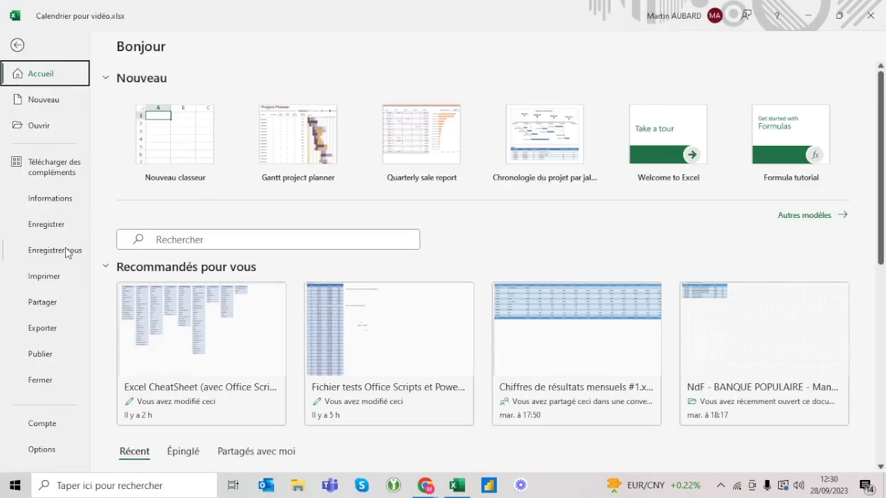
Save 'Calendrier pour vidéo' to the Desktop as Excel Macro-Enabled Workbook (*.xlsm).
{"action": "left_click", "coordinate": [67, 251]}
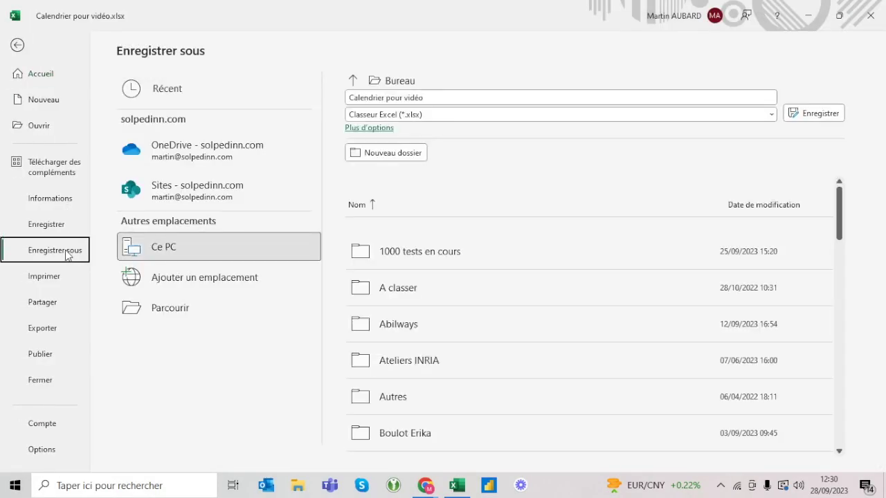
{"action": "left_click", "coordinate": [429, 118]}
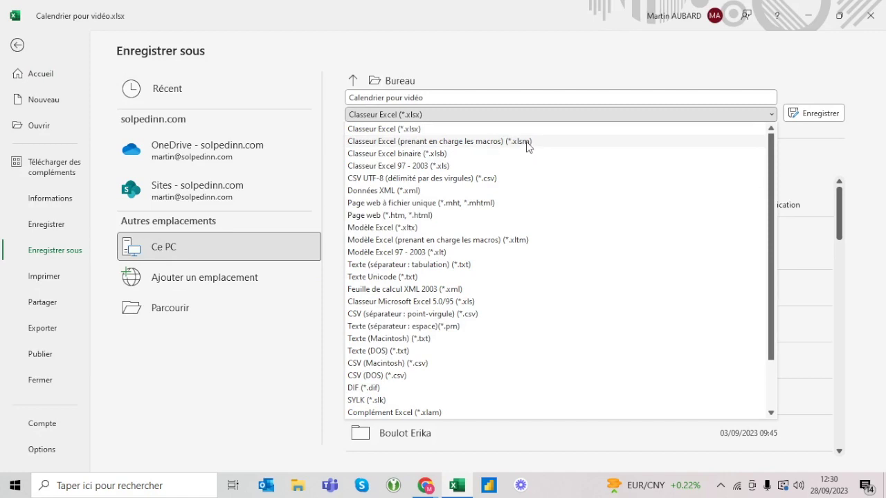
{"action": "left_click", "coordinate": [445, 146]}
{"action": "left_click", "coordinate": [820, 113]}
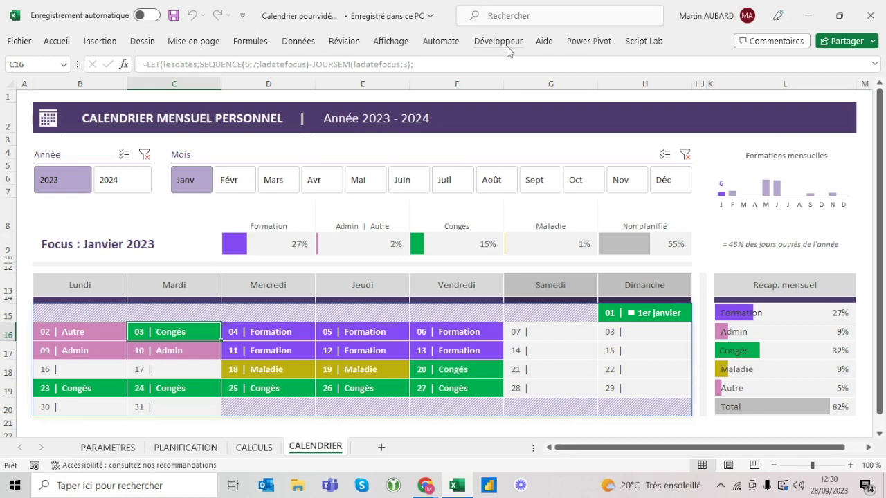
Pin the ribbon open, enable the Developer tab, and launch the Visual Basic editor.
{"action": "double_click", "coordinate": [58, 42]}
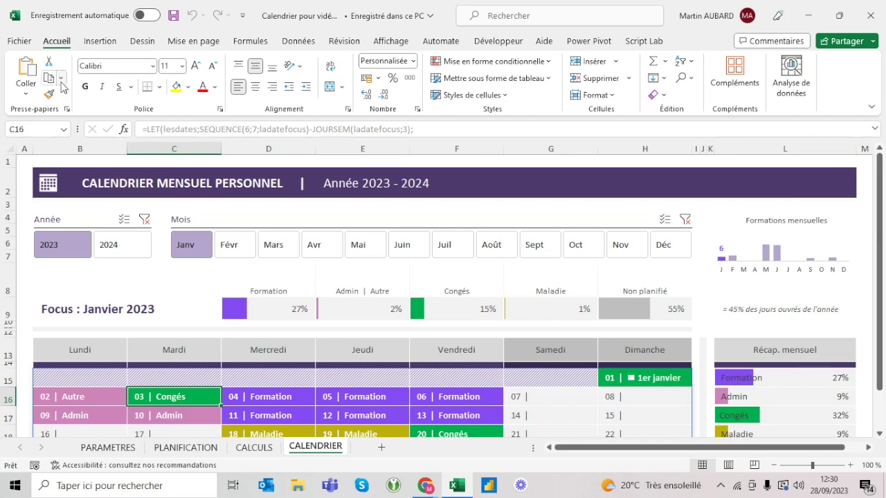
{"action": "right_click", "coordinate": [86, 100]}
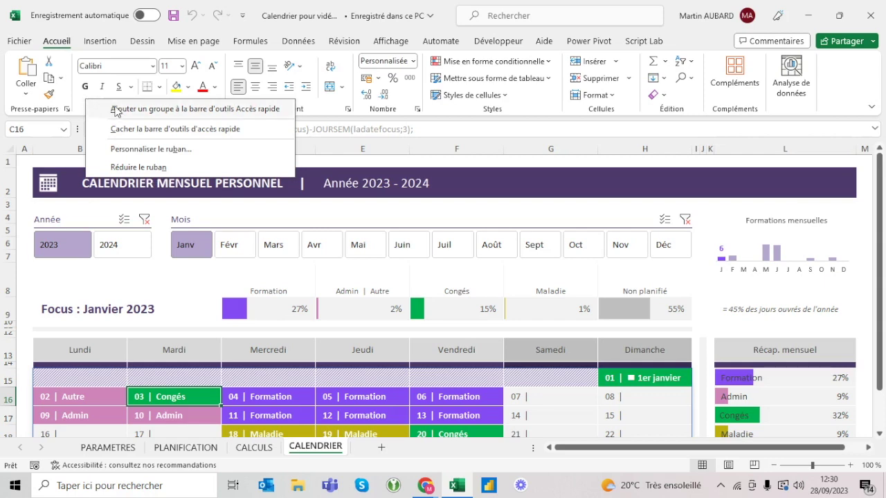
{"action": "left_click", "coordinate": [169, 150]}
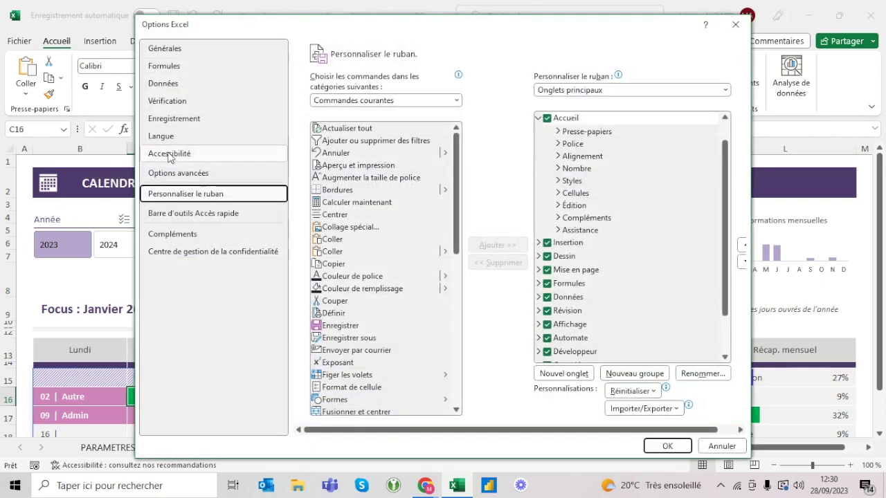
{"action": "scroll", "coordinate": [585, 302], "scroll_direction": "down", "scroll_amount": 2}
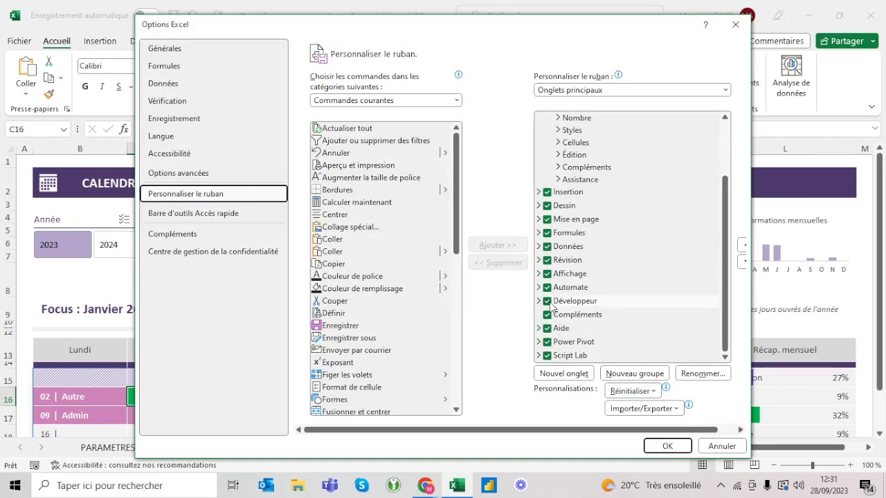
{"action": "left_click", "coordinate": [548, 302]}
{"action": "left_click", "coordinate": [548, 302]}
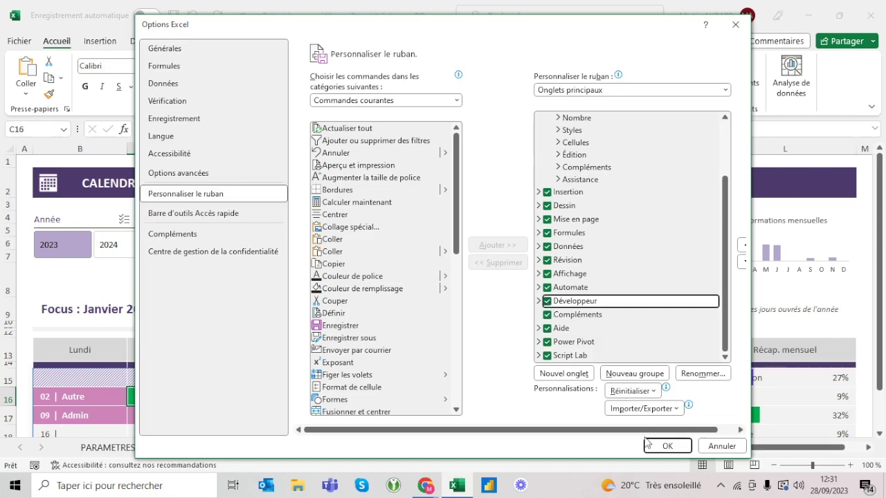
{"action": "left_click", "coordinate": [667, 446]}
{"action": "left_click", "coordinate": [498, 42]}
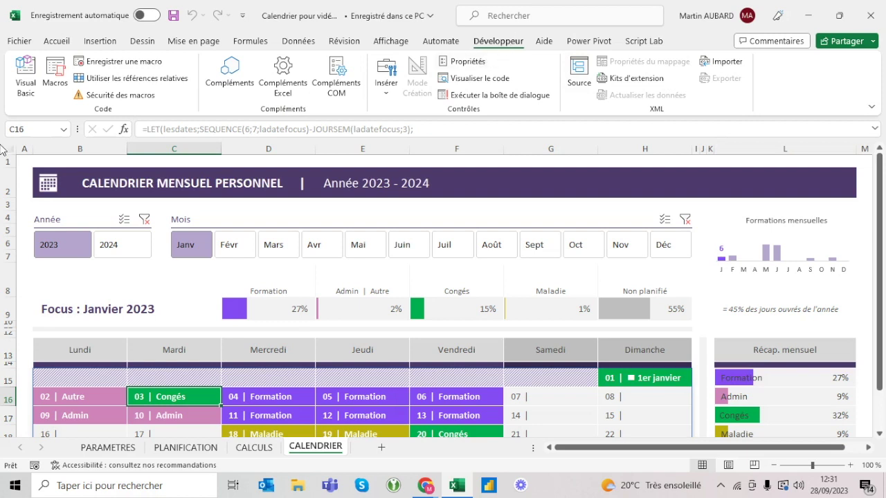
{"action": "left_click", "coordinate": [25, 89]}
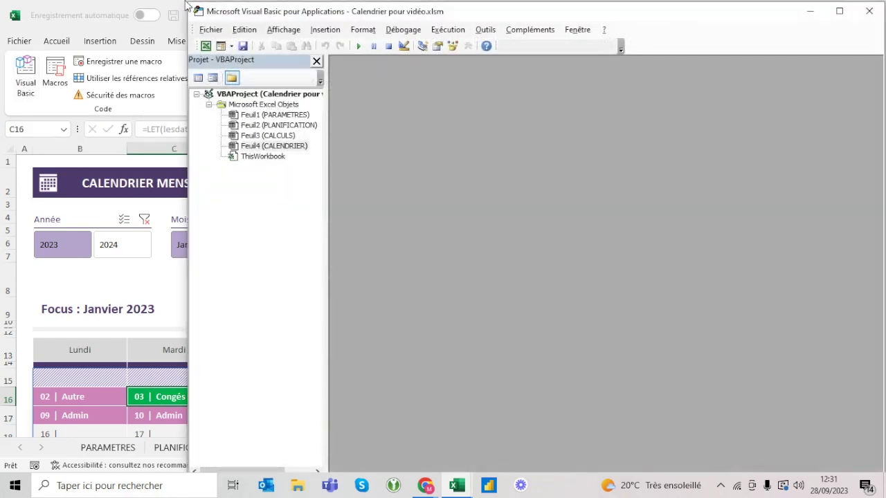
Hide the project explorer and resize the VBA editor window.
{"action": "left_click", "coordinate": [317, 61]}
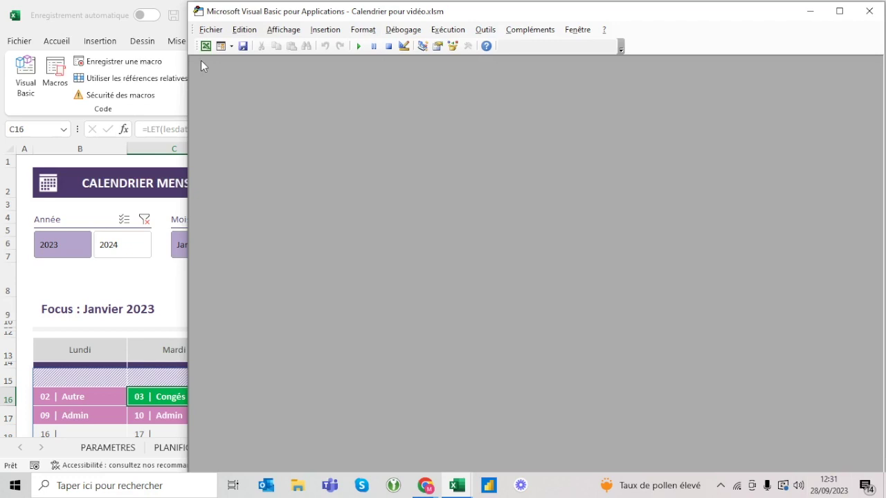
{"action": "left_click", "coordinate": [840, 11]}
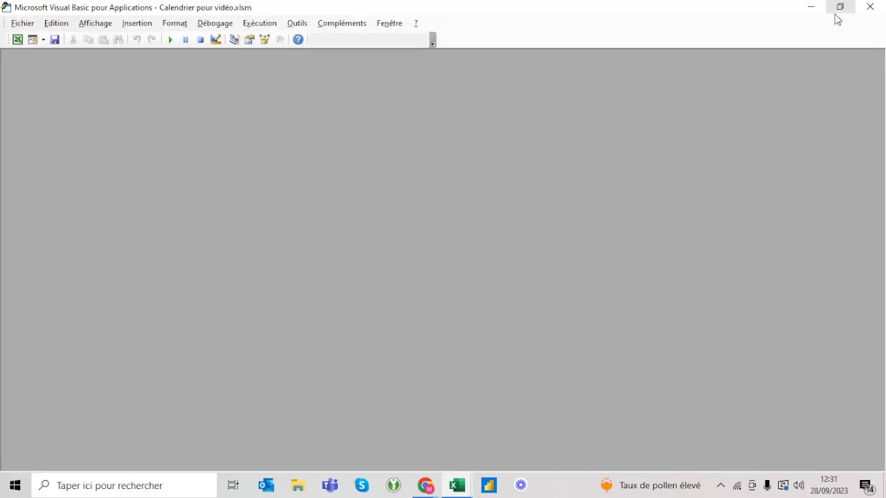
{"action": "left_click", "coordinate": [837, 8]}
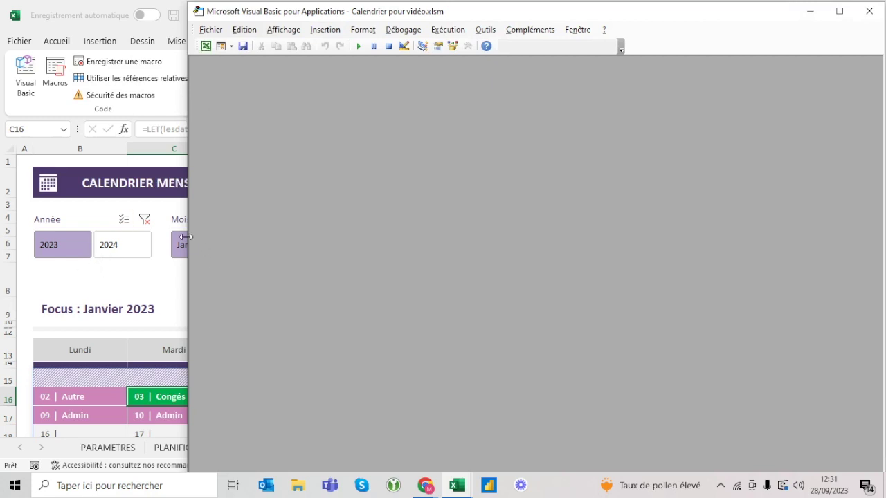
{"action": "left_click_drag", "start_coordinate": [183, 237], "coordinate": [205, 237]}
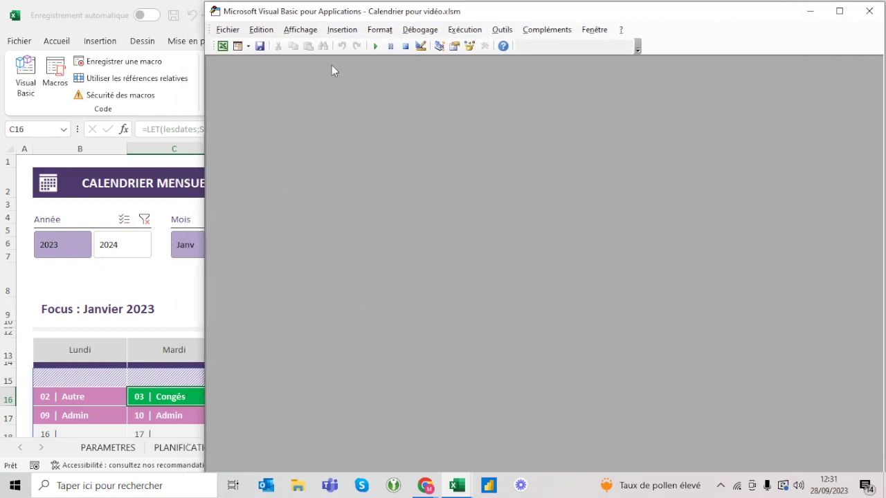
Open the Feuil4 (CALENDRIER) code window from the View menu and maximize it.
{"action": "left_click", "coordinate": [309, 31]}
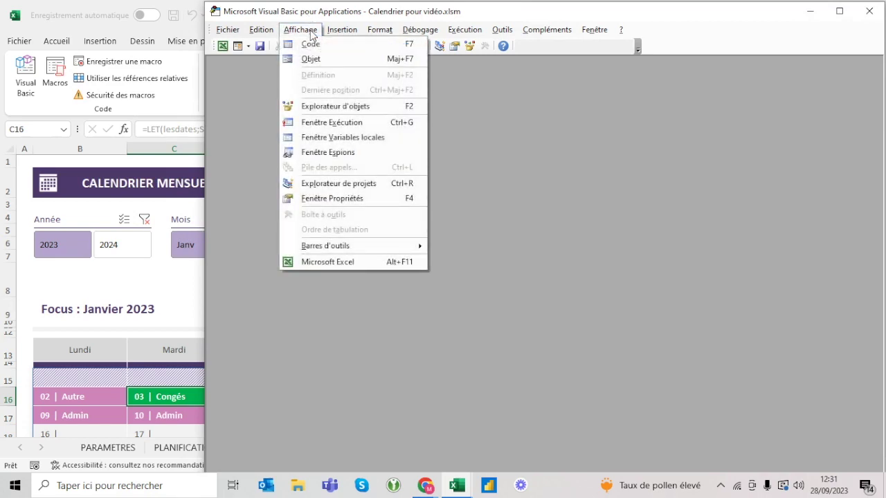
{"action": "left_click", "coordinate": [525, 47]}
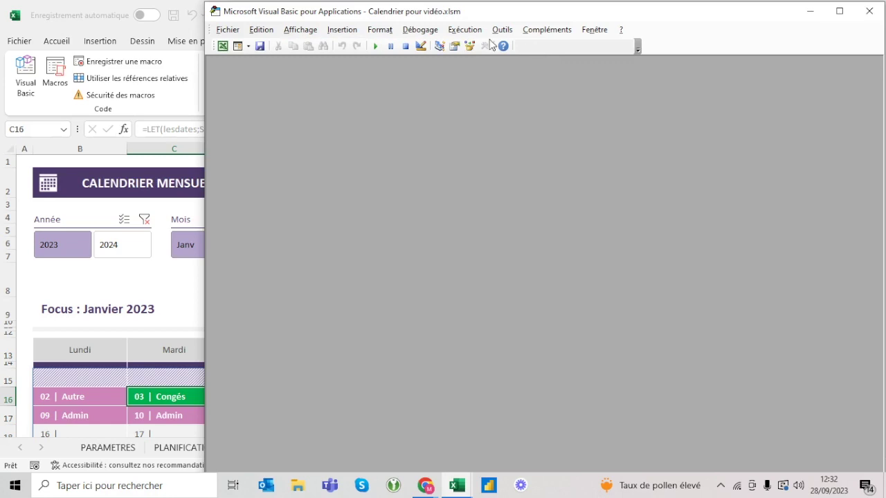
{"action": "left_click", "coordinate": [301, 30]}
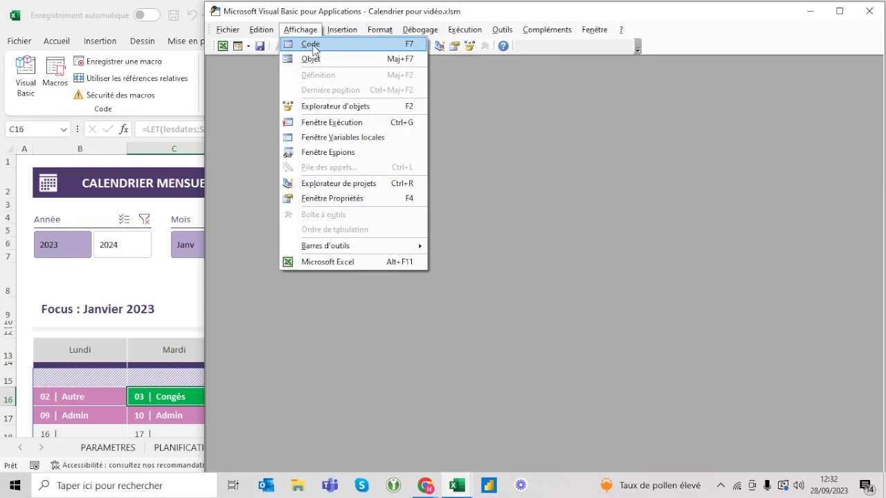
{"action": "left_click", "coordinate": [313, 45]}
{"action": "left_click", "coordinate": [863, 29]}
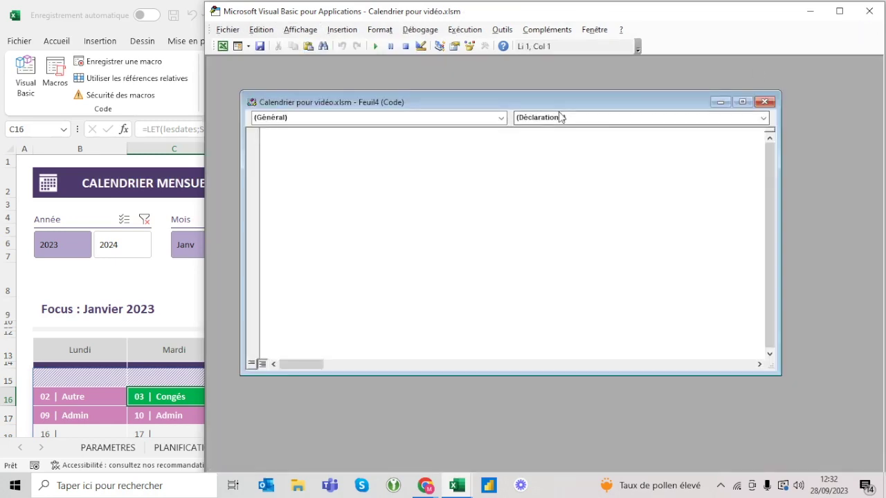
{"action": "left_click_drag", "start_coordinate": [561, 102], "coordinate": [611, 87]}
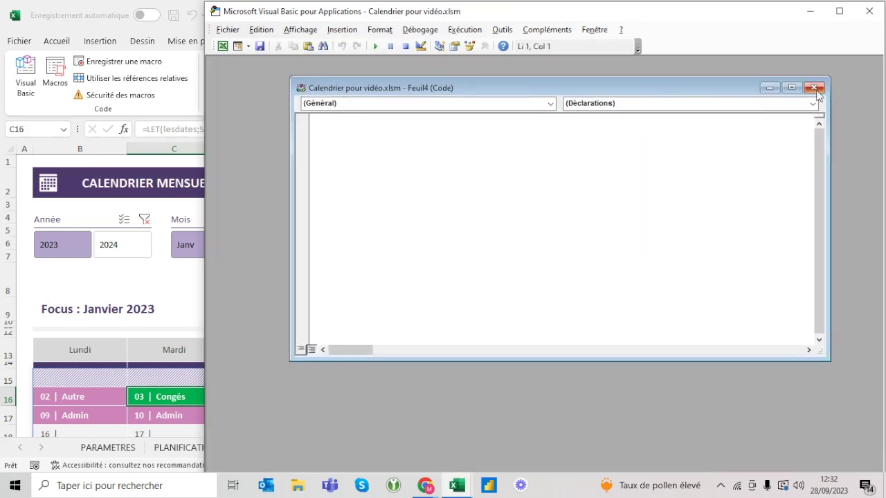
{"action": "left_click", "coordinate": [793, 88]}
{"action": "left_click", "coordinate": [313, 29]}
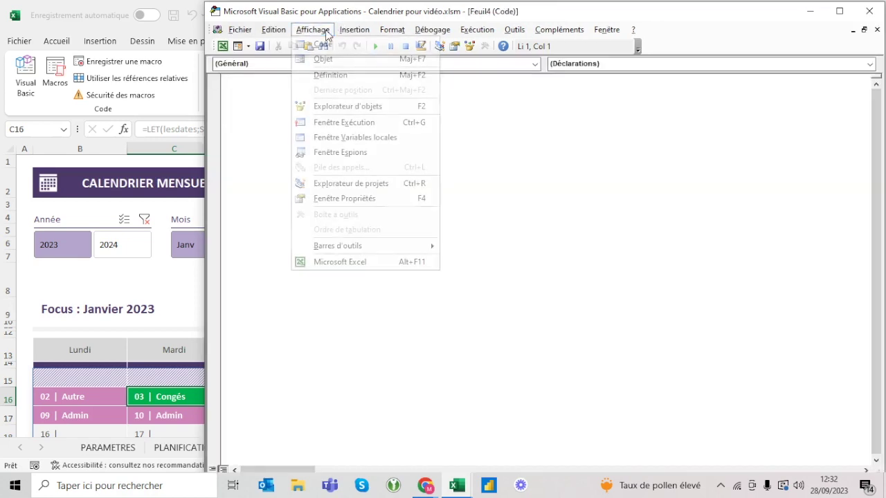
Show and widen the Project Explorer, then open the CALENDRIER sheet's code.
{"action": "left_click", "coordinate": [339, 183]}
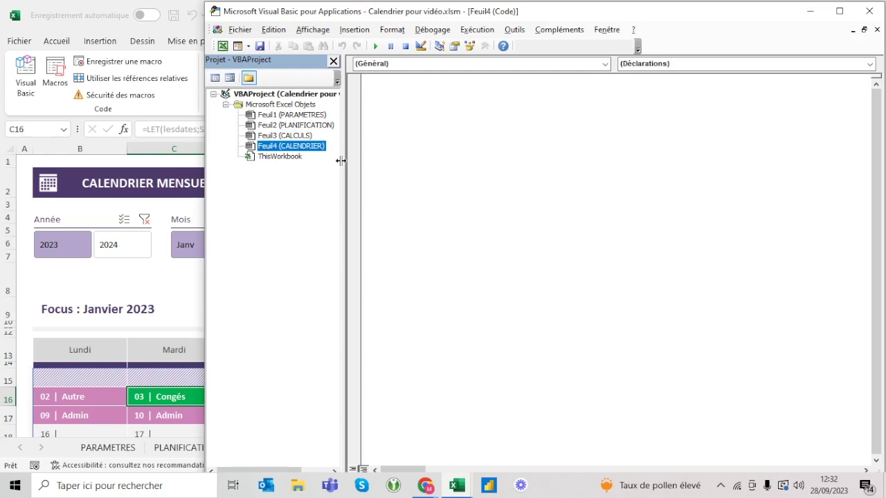
{"action": "left_click_drag", "start_coordinate": [341, 161], "coordinate": [356, 159]}
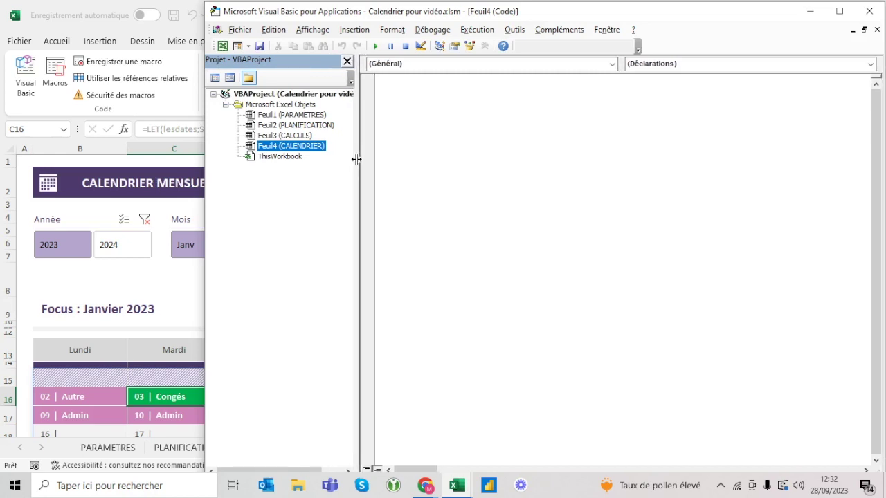
{"action": "double_click", "coordinate": [320, 115]}
{"action": "left_click", "coordinate": [302, 125]}
{"action": "double_click", "coordinate": [302, 126]}
{"action": "double_click", "coordinate": [296, 136]}
{"action": "double_click", "coordinate": [292, 146]}
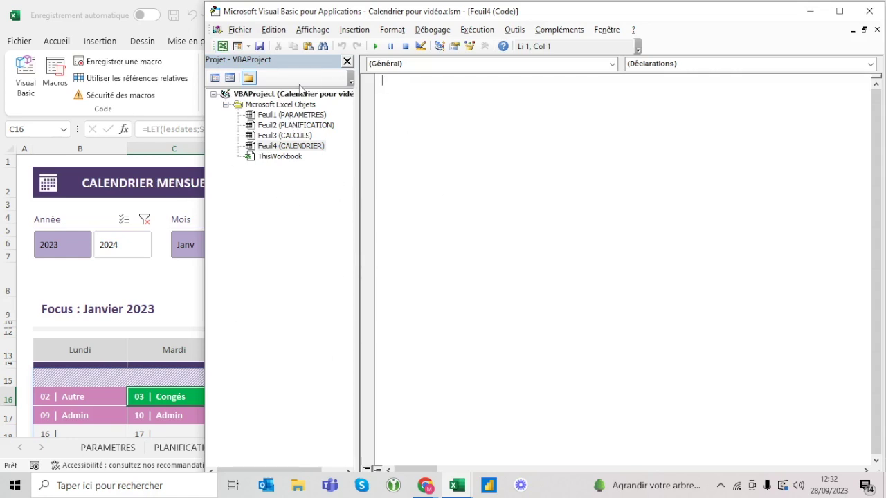
Add the Properties window and Immediate pane to the editor layout.
{"action": "left_click", "coordinate": [320, 31]}
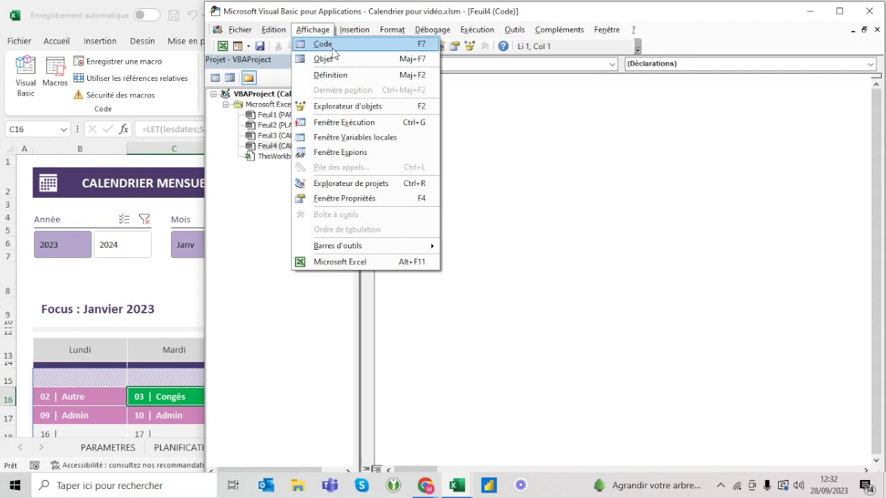
{"action": "left_click", "coordinate": [349, 204]}
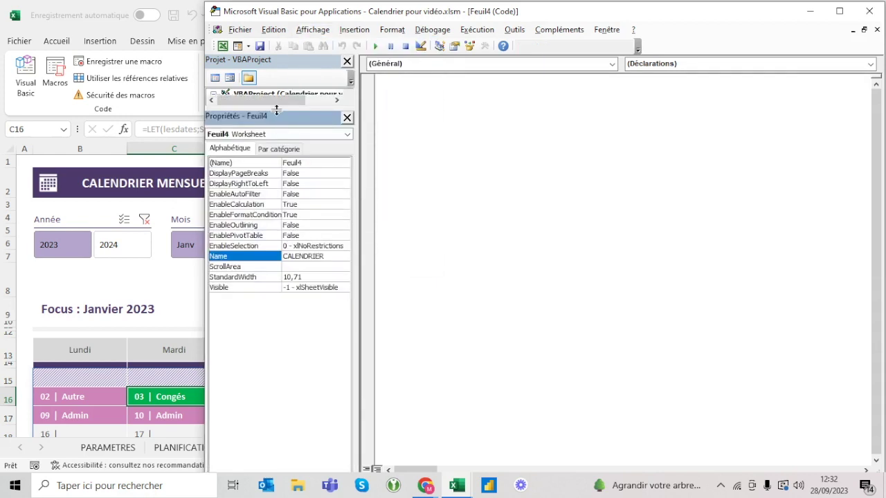
{"action": "left_click_drag", "start_coordinate": [273, 109], "coordinate": [261, 272]}
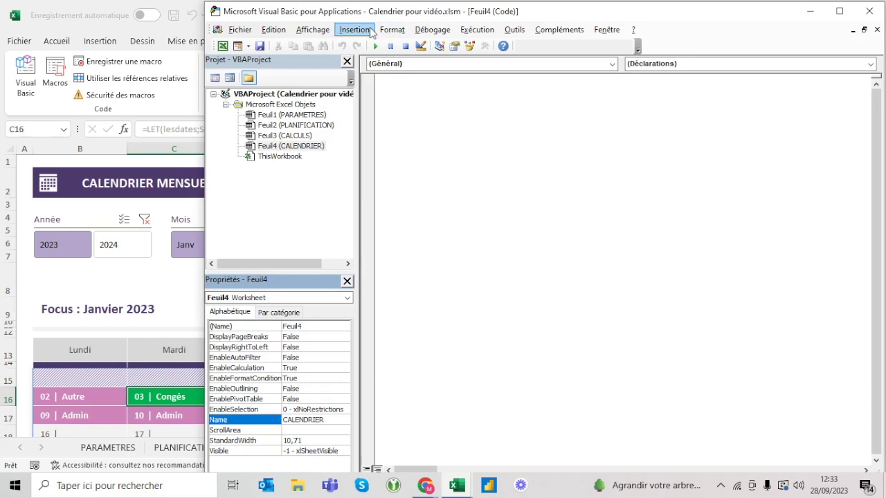
{"action": "left_click", "coordinate": [308, 31]}
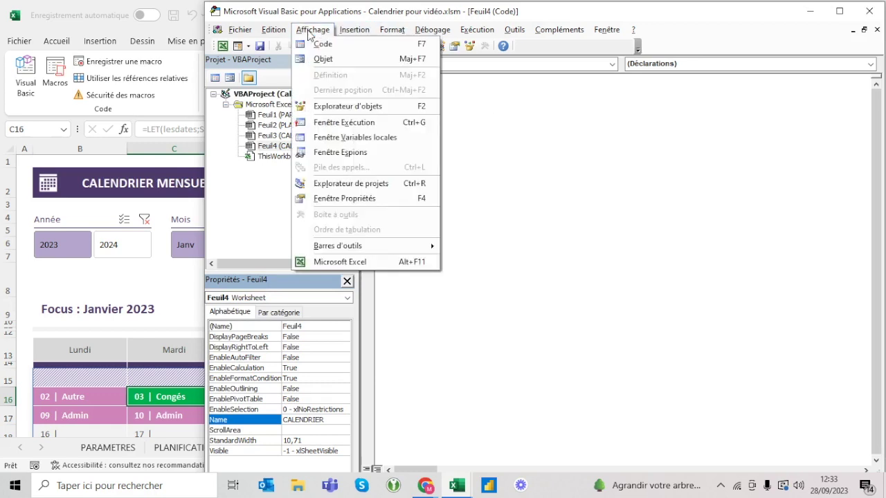
{"action": "left_click", "coordinate": [354, 124]}
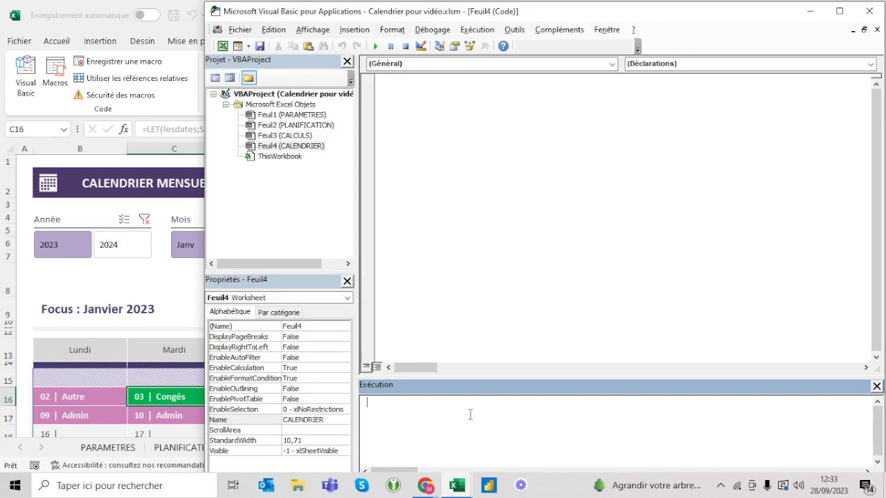
Browse the sheet modules and ThisWorkbook, ending on the CALENDRIER (Feuil4) code.
{"action": "double_click", "coordinate": [295, 125]}
{"action": "double_click", "coordinate": [294, 136]}
{"action": "double_click", "coordinate": [296, 115]}
{"action": "double_click", "coordinate": [295, 126]}
{"action": "double_click", "coordinate": [294, 135]}
{"action": "double_click", "coordinate": [294, 116]}
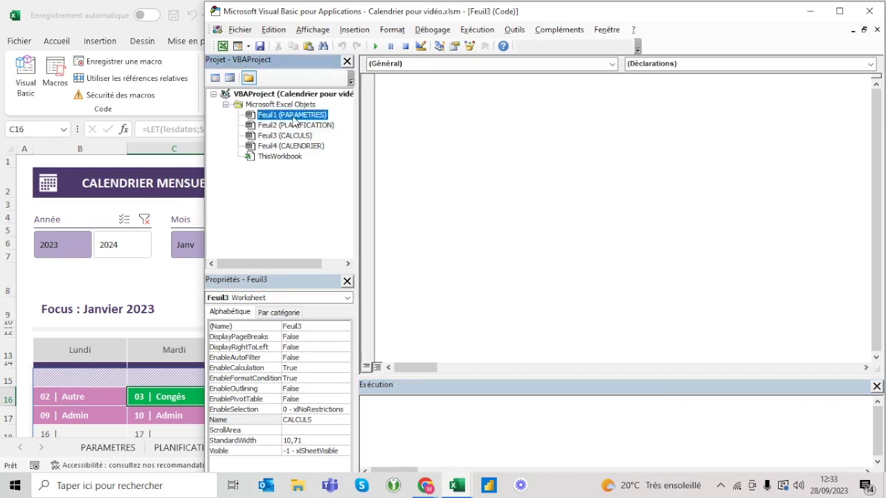
{"action": "left_click", "coordinate": [293, 146]}
{"action": "double_click", "coordinate": [293, 146]}
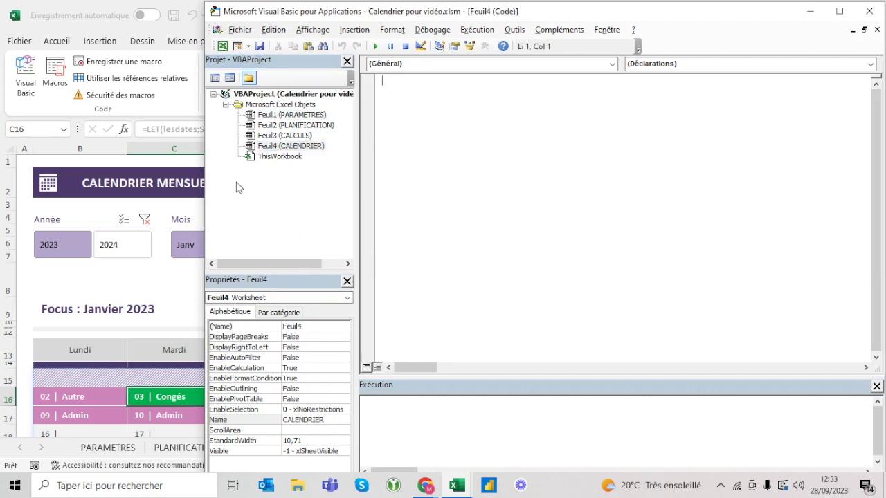
{"action": "double_click", "coordinate": [292, 158]}
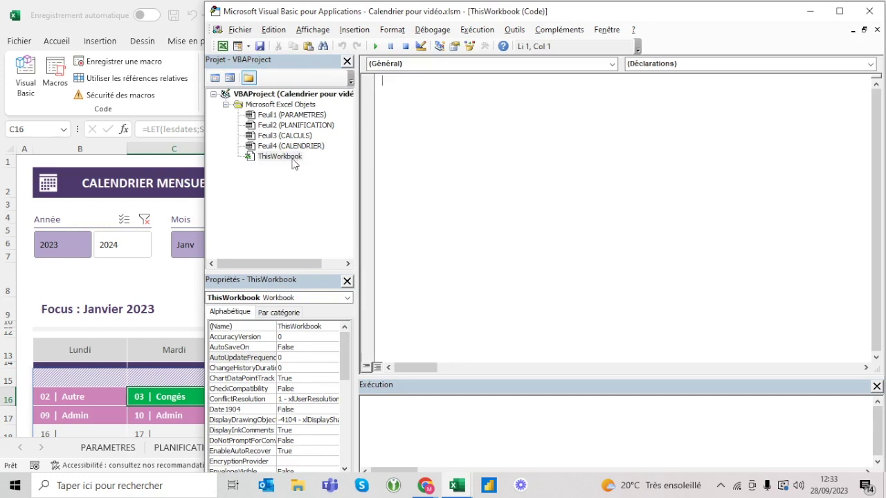
{"action": "double_click", "coordinate": [293, 146]}
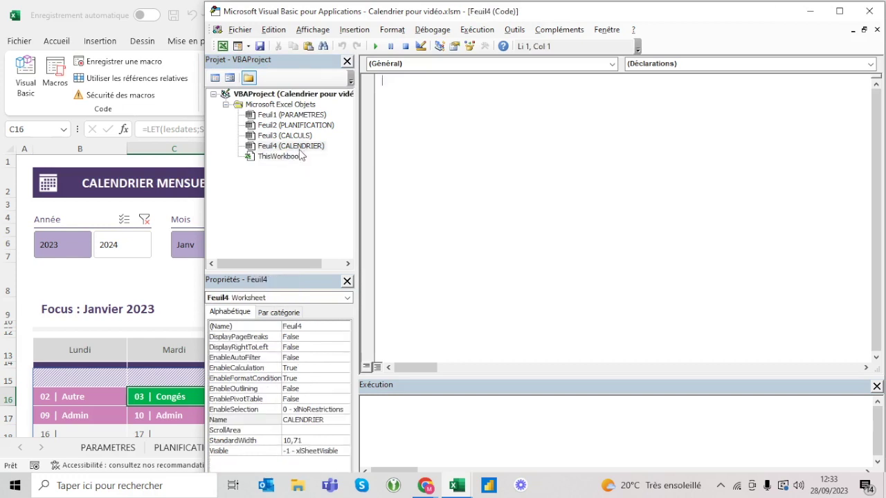
{"action": "right_click", "coordinate": [280, 186]}
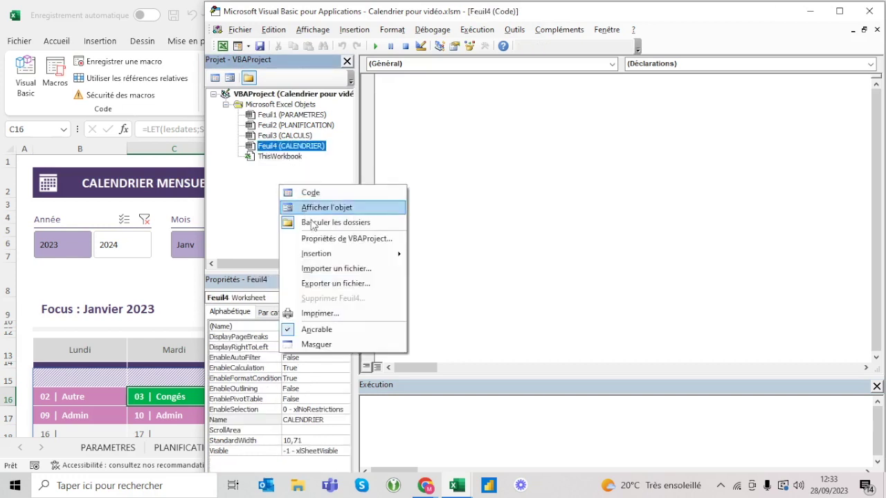
Insert a new UserForm into the project and move its Toolbox aside.
{"action": "mouse_move", "coordinate": [354, 255]}
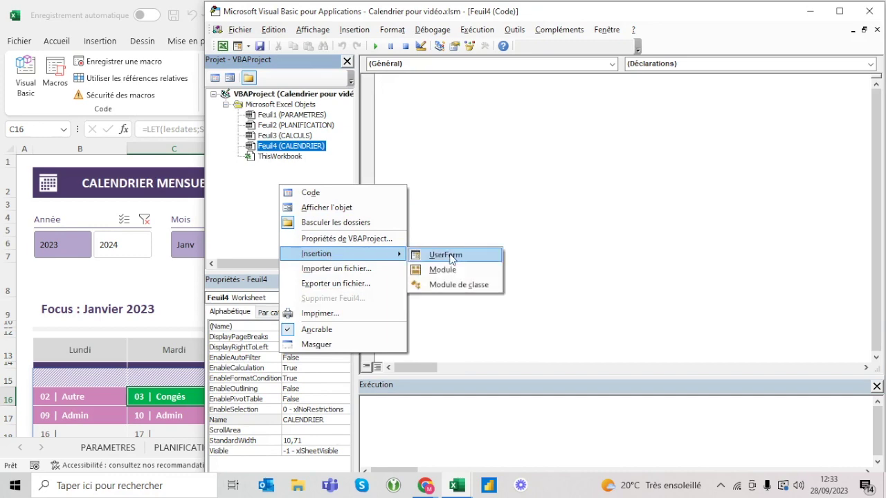
{"action": "left_click", "coordinate": [447, 256]}
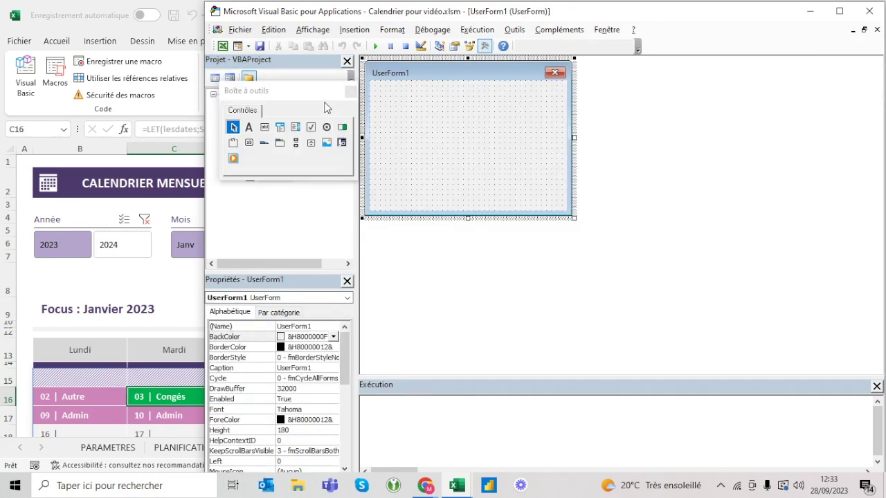
{"action": "left_click_drag", "start_coordinate": [320, 91], "coordinate": [483, 259]}
{"action": "left_click", "coordinate": [275, 178]}
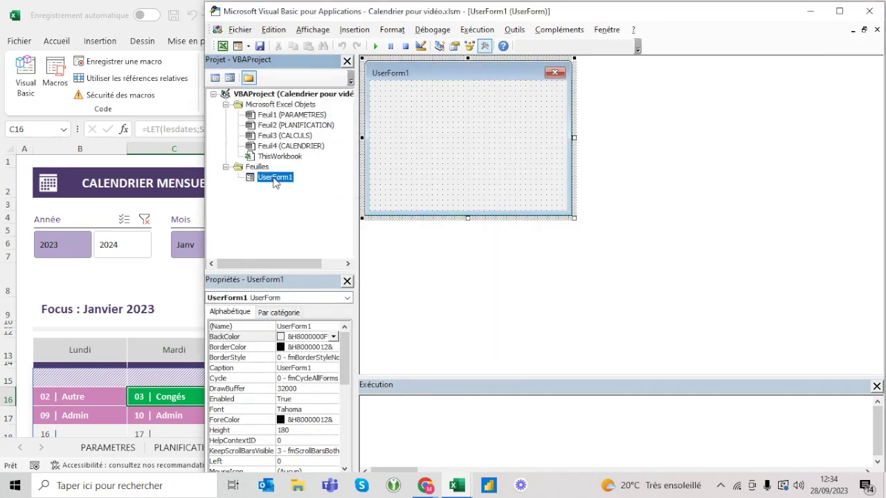
{"action": "double_click", "coordinate": [275, 179]}
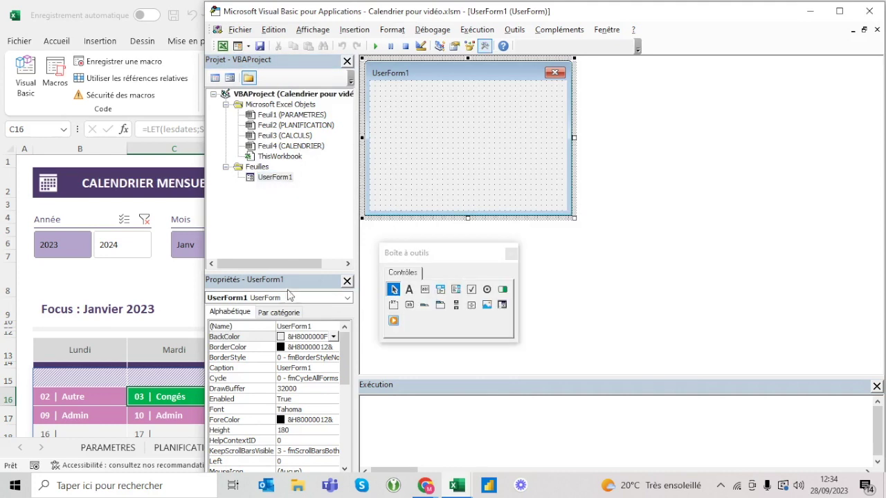
Rename the UserForm to uf1 and return to the CALENDRIER (Feuil4) code.
{"action": "left_click", "coordinate": [319, 326]}
{"action": "double_click", "coordinate": [313, 325]}
{"action": "type", "text": "uf1"}
{"action": "key", "text": "Return"}
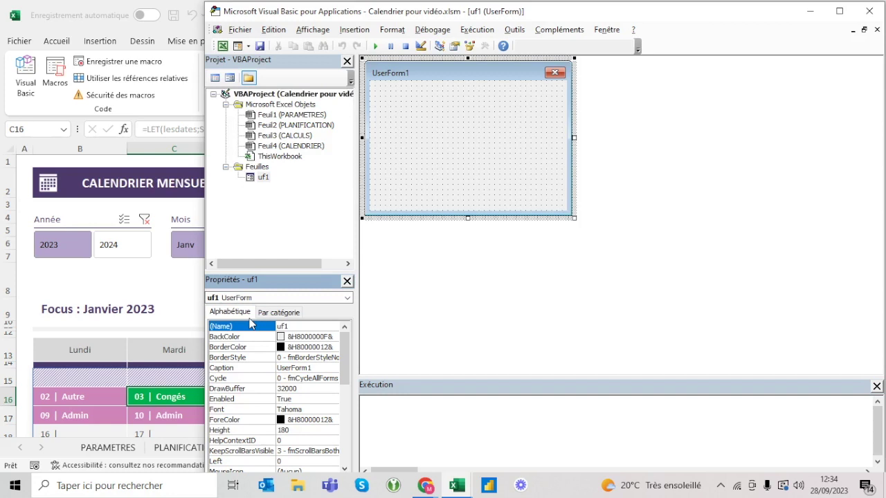
{"action": "double_click", "coordinate": [302, 146]}
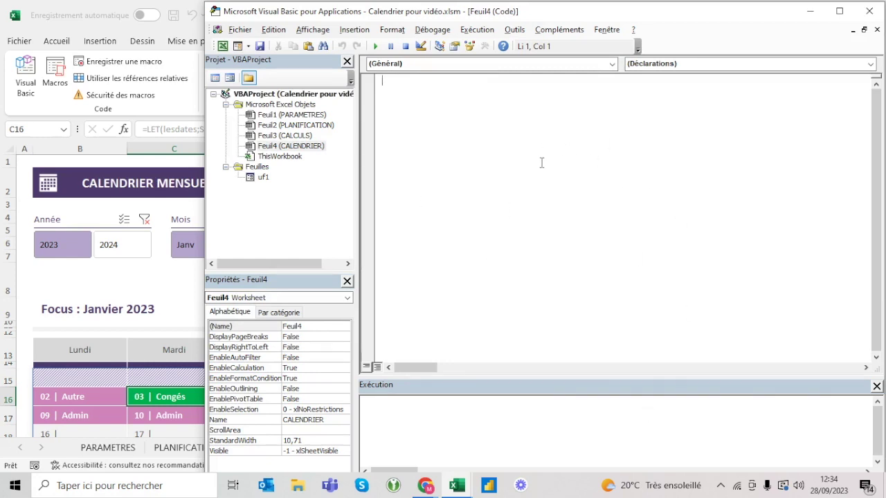
Open the uf1 UserForm designer from the VBA Project Explorer.
{"action": "left_click", "coordinate": [136, 379]}
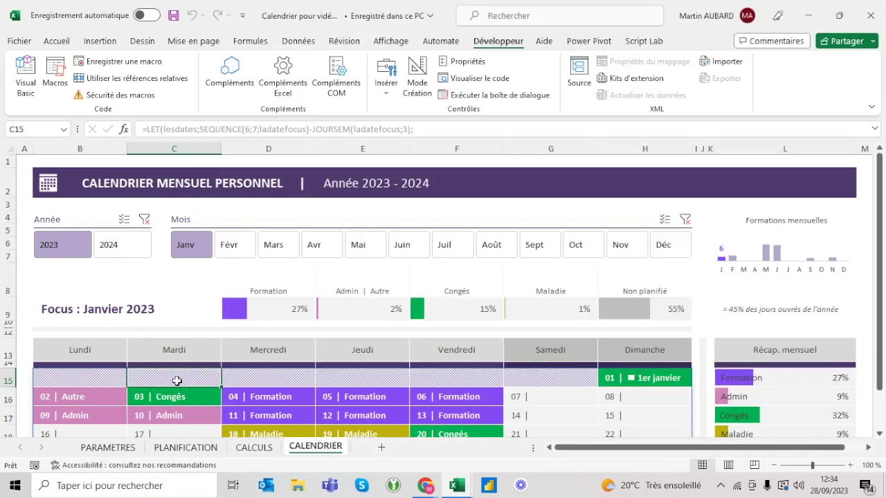
{"action": "key", "text": "alt+F11"}
{"action": "left_click", "coordinate": [263, 178]}
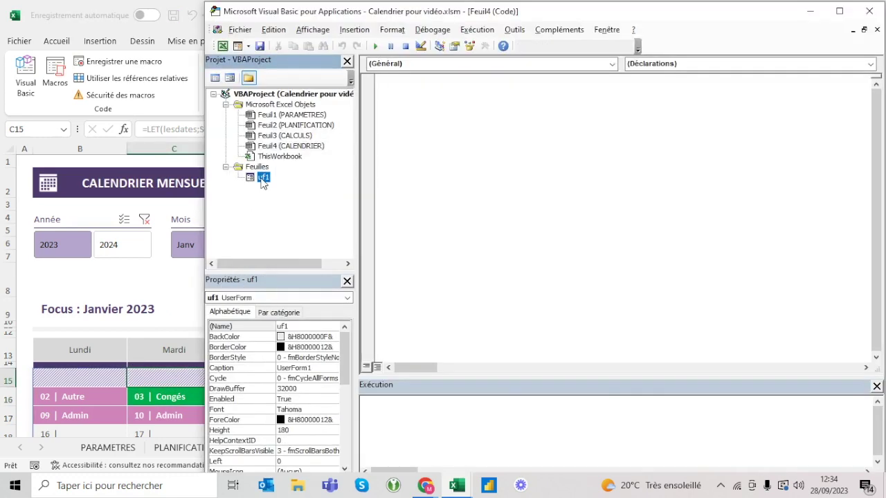
{"action": "double_click", "coordinate": [267, 178]}
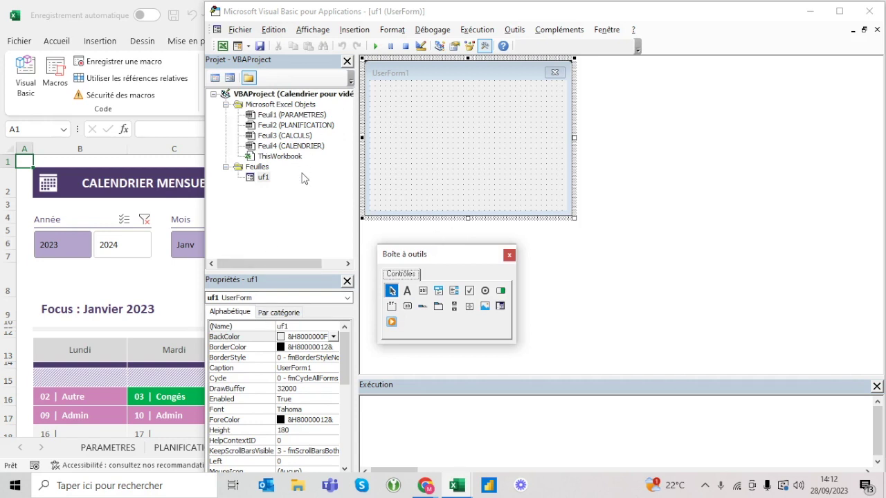
Bring up the uf1 form's properties, then return to the Excel calendar workbook.
{"action": "left_click", "coordinate": [263, 177]}
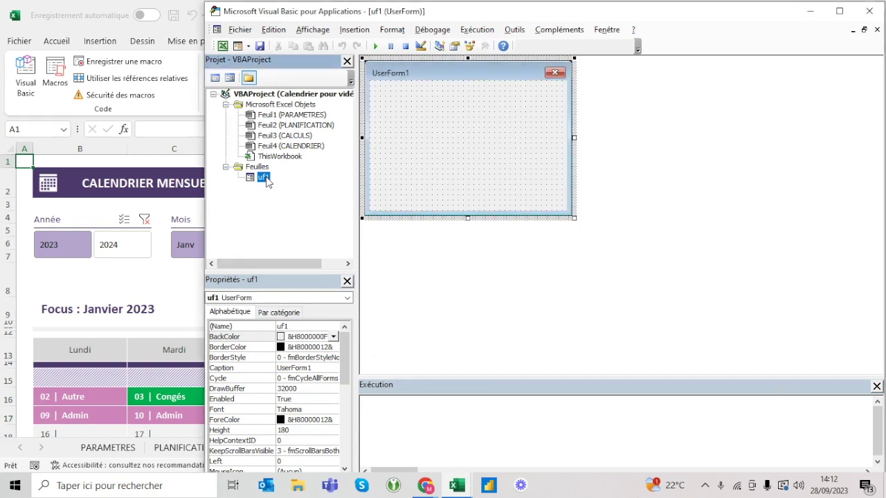
{"action": "right_click", "coordinate": [276, 205]}
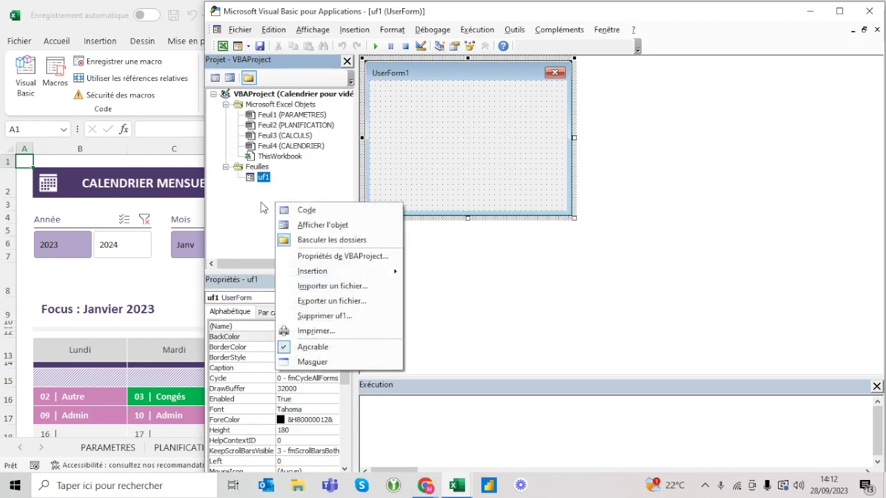
{"action": "right_click", "coordinate": [260, 205]}
{"action": "mouse_move", "coordinate": [313, 274]}
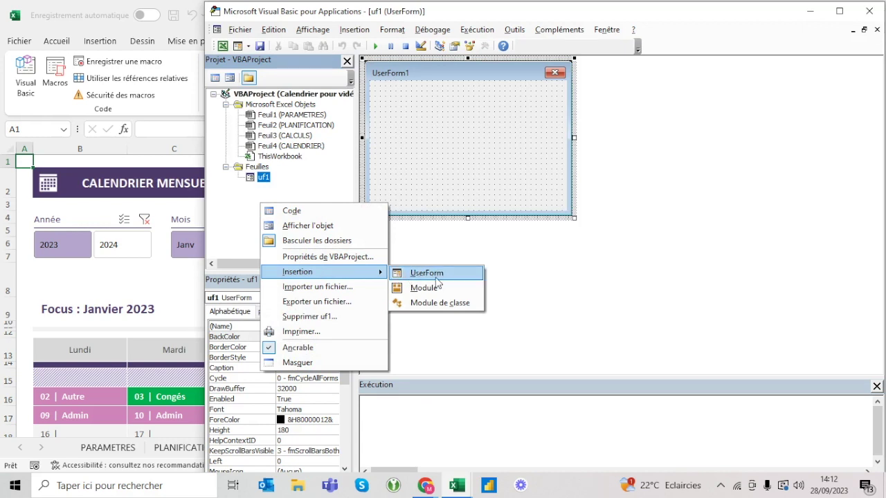
{"action": "left_click", "coordinate": [259, 328]}
{"action": "left_click", "coordinate": [298, 328]}
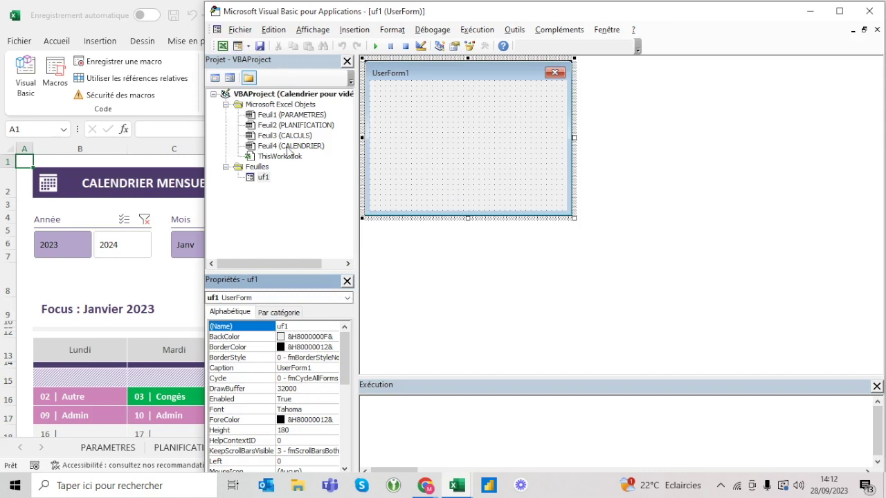
{"action": "left_click", "coordinate": [167, 322]}
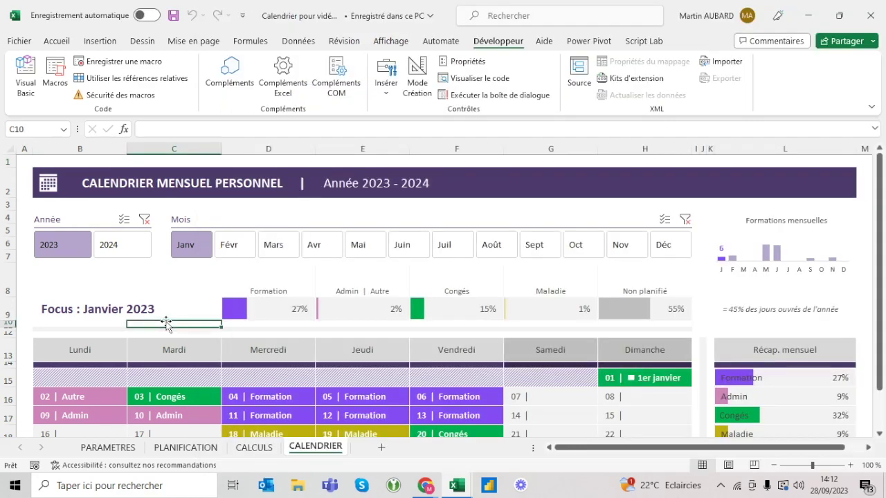
Collapse the ribbon to reveal the January 2023 grid, inspect C15 and C16, and reopen VBA.
{"action": "double_click", "coordinate": [56, 41]}
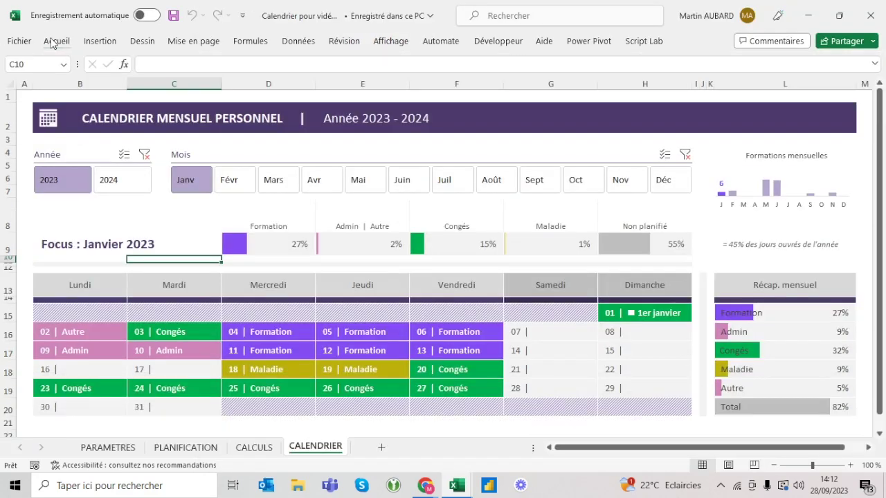
{"action": "left_click", "coordinate": [211, 318]}
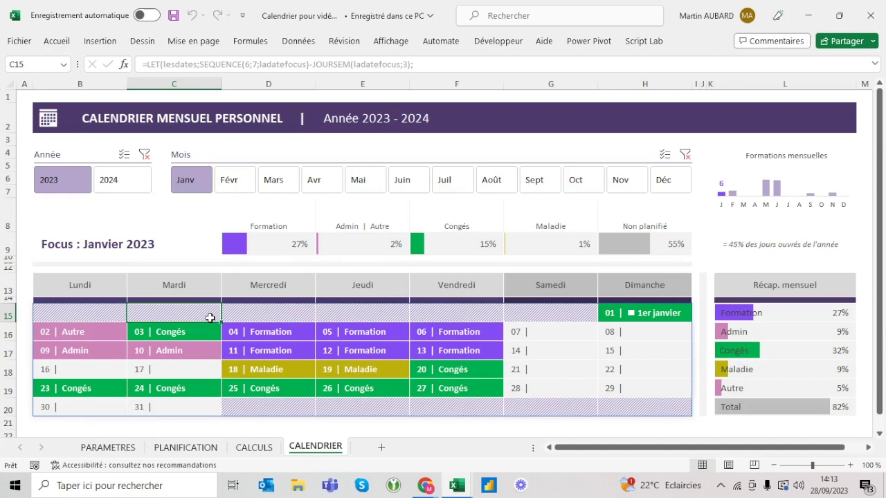
{"action": "left_click", "coordinate": [173, 335]}
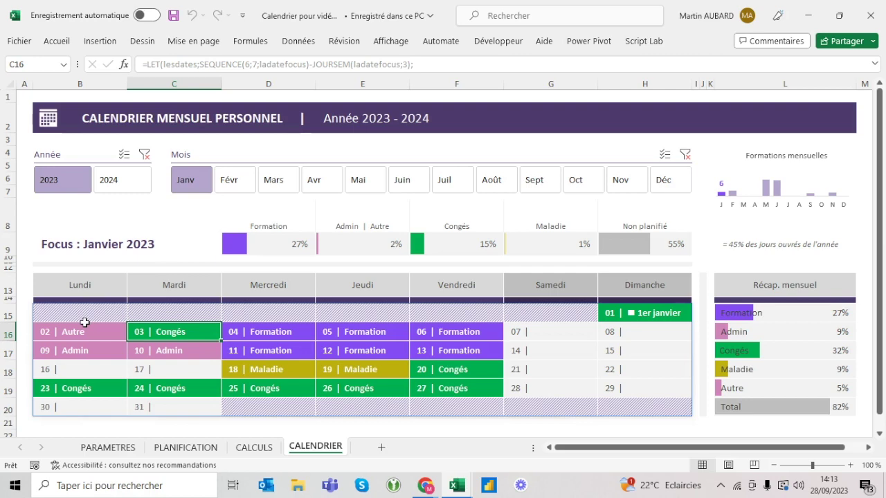
{"action": "key", "text": "alt+F11"}
{"action": "left_click", "coordinate": [301, 146]}
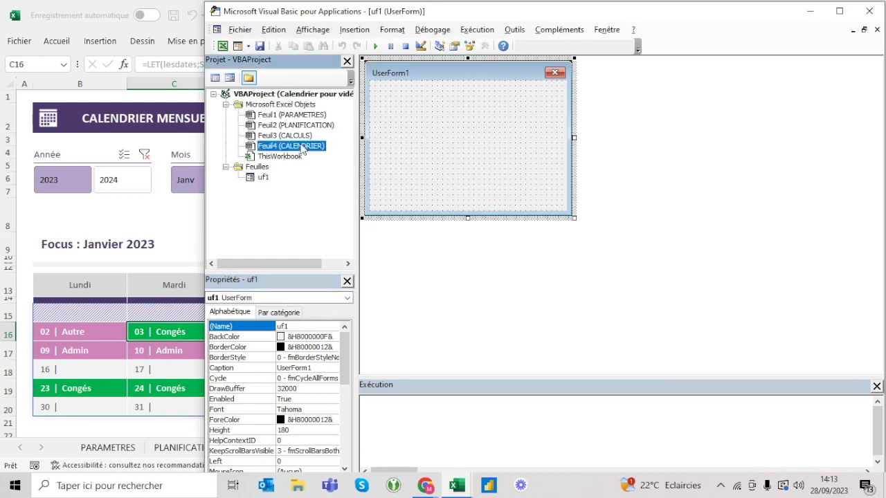
In the Feuil4 (CALENDRIER) module, add a Worksheet BeforeDoubleClick event procedure.
{"action": "double_click", "coordinate": [302, 146]}
{"action": "key", "text": "Return"}
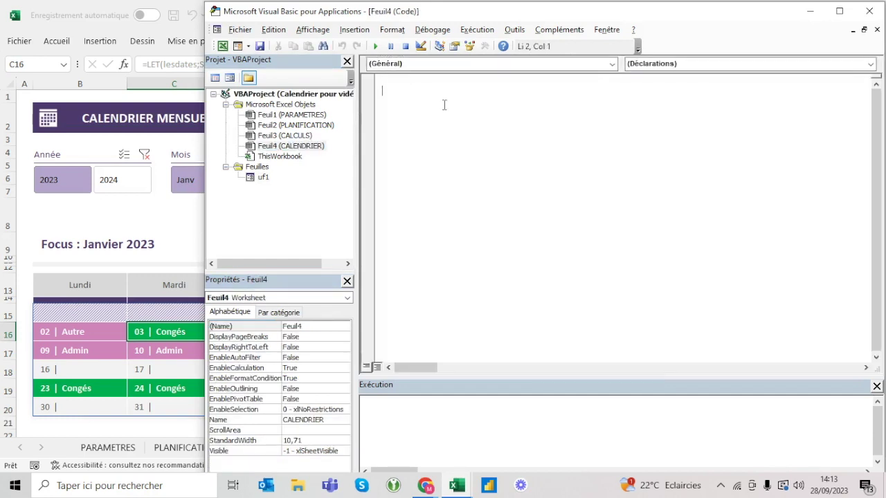
{"action": "key", "text": "BackSpace"}
{"action": "key", "text": "Return"}
{"action": "left_click", "coordinate": [311, 148]}
{"action": "double_click", "coordinate": [311, 148]}
{"action": "key", "text": "Up"}
{"action": "left_click", "coordinate": [530, 64]}
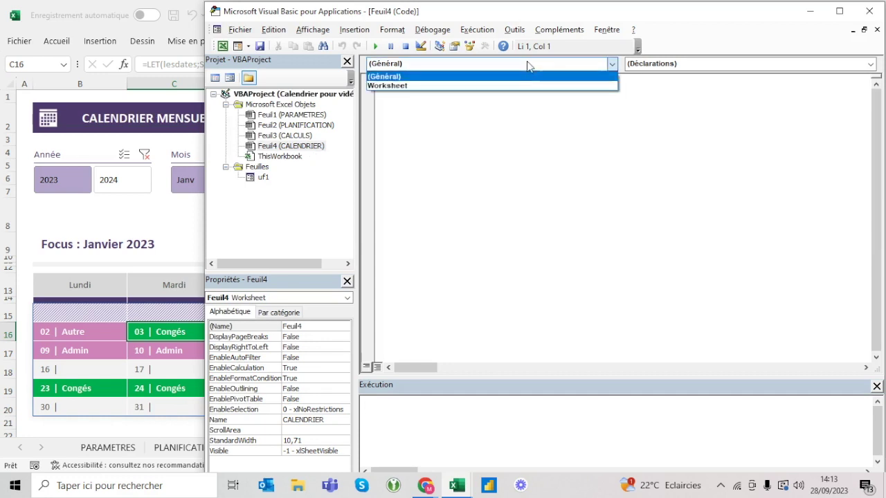
{"action": "left_click", "coordinate": [465, 86]}
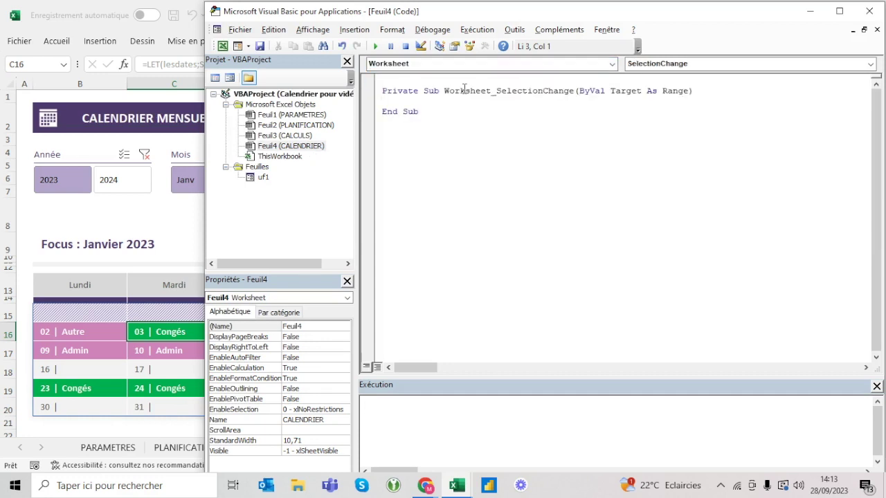
{"action": "left_click", "coordinate": [682, 65]}
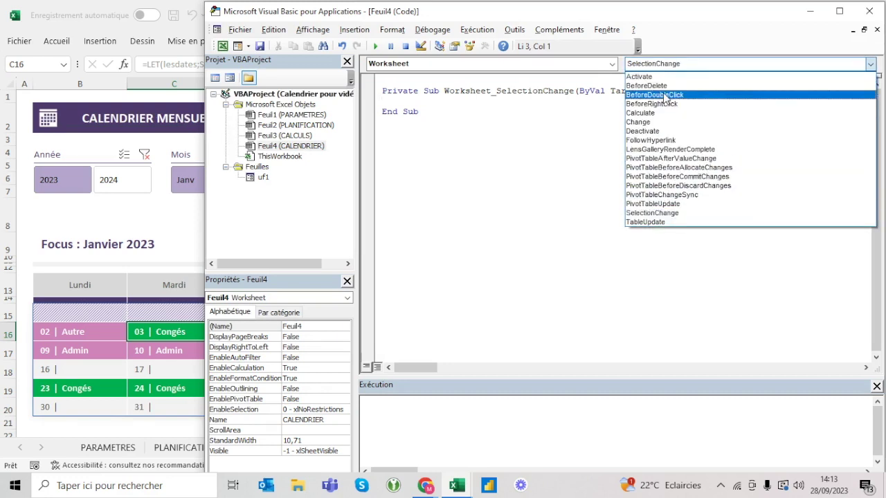
{"action": "left_click", "coordinate": [661, 94]}
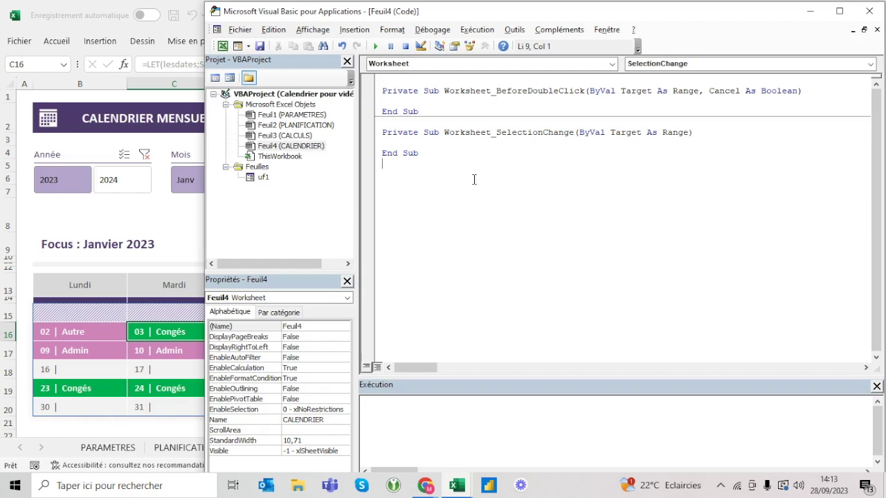
Delete the SelectionChange stub and the blank line above BeforeDoubleClick.
{"action": "left_click_drag", "start_coordinate": [429, 160], "coordinate": [367, 121]}
{"action": "key", "text": "Delete"}
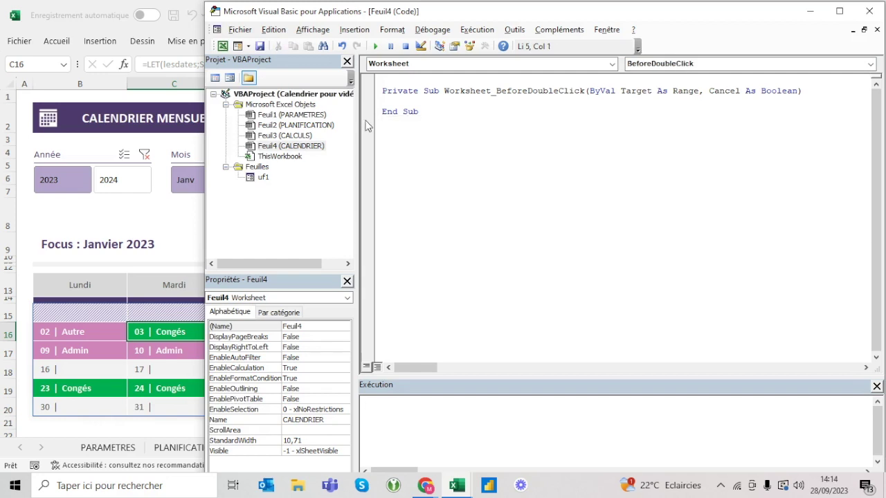
{"action": "left_click", "coordinate": [383, 90]}
{"action": "key", "text": "BackSpace"}
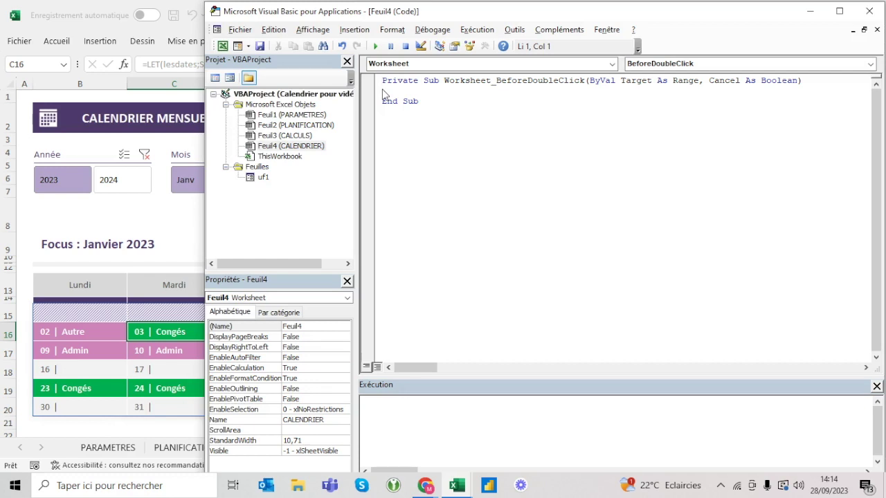
{"action": "left_click", "coordinate": [813, 81]}
{"action": "left_click_drag", "start_coordinate": [810, 81], "coordinate": [383, 68]}
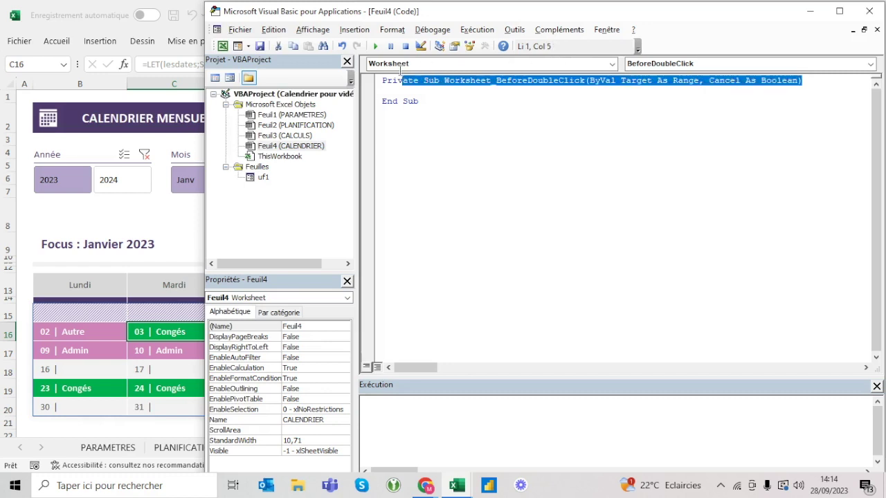
{"action": "left_click", "coordinate": [386, 90]}
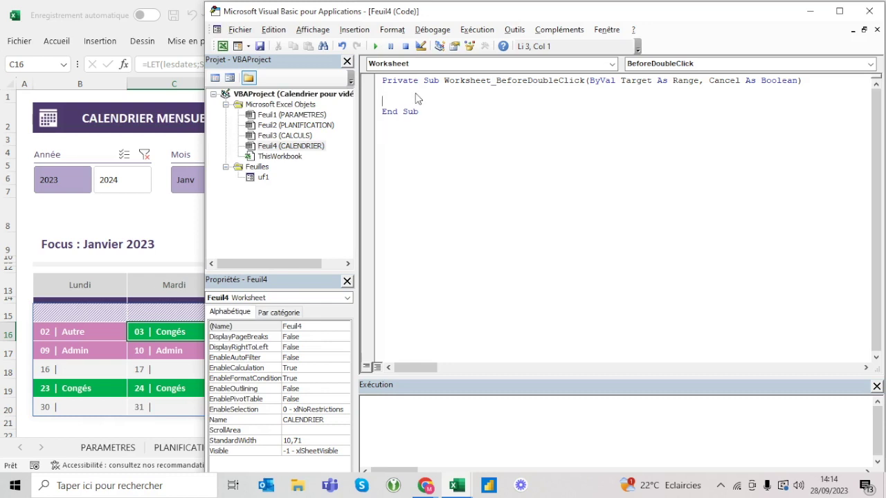
Add the line MsgBox "bonjour" inside the BeforeDoubleClick procedure.
{"action": "key", "text": "Tab"}
{"action": "key", "text": "Return"}
{"action": "key", "text": "Return"}
{"action": "key", "text": "Up"}
{"action": "type", "text": "msgbox "}
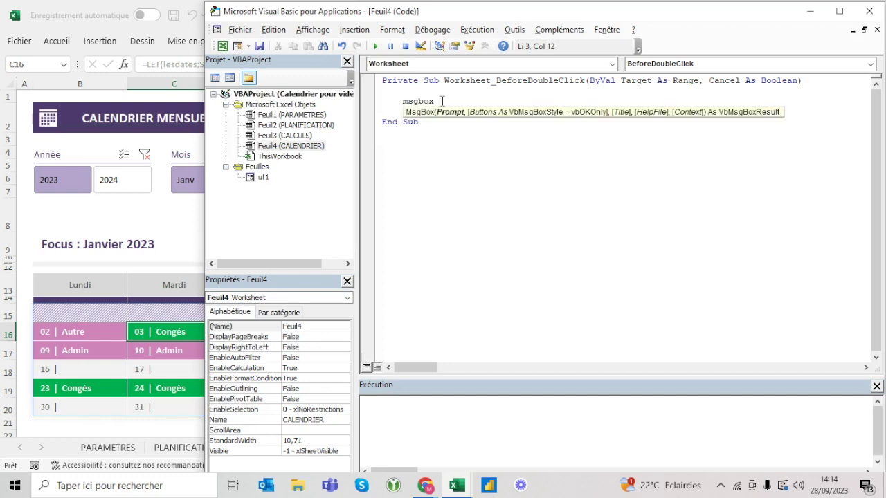
{"action": "type", "text": "\"bonjour\""}
{"action": "key", "text": "Home"}
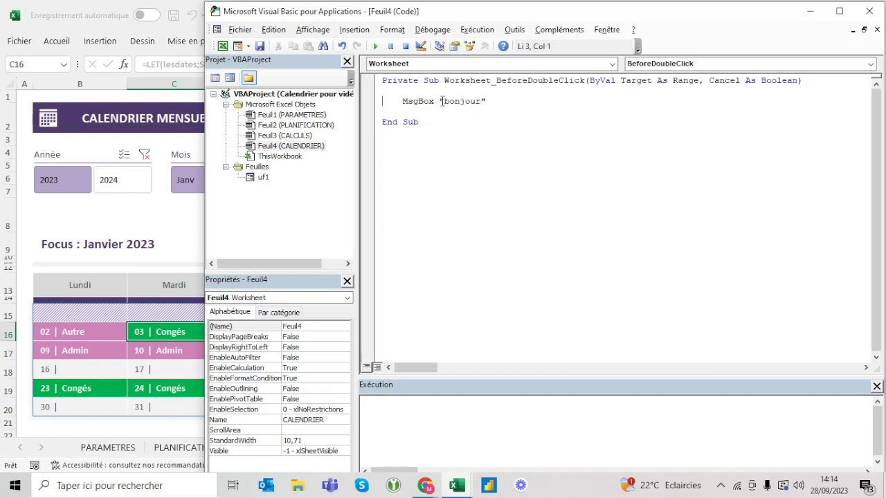
{"action": "left_click", "coordinate": [441, 101]}
Test on A1, D15 and F15, closing each bonjour message, then return to the code.
{"action": "key", "text": "alt+Tab"}
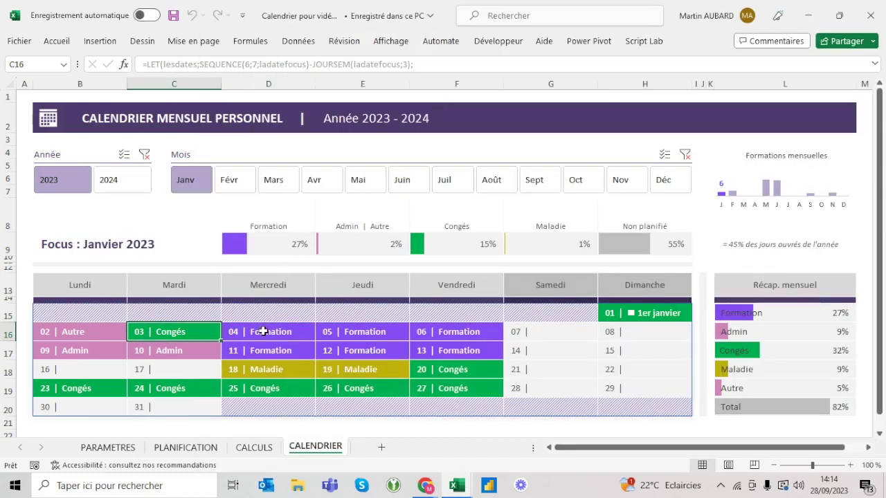
{"action": "left_click", "coordinate": [263, 331]}
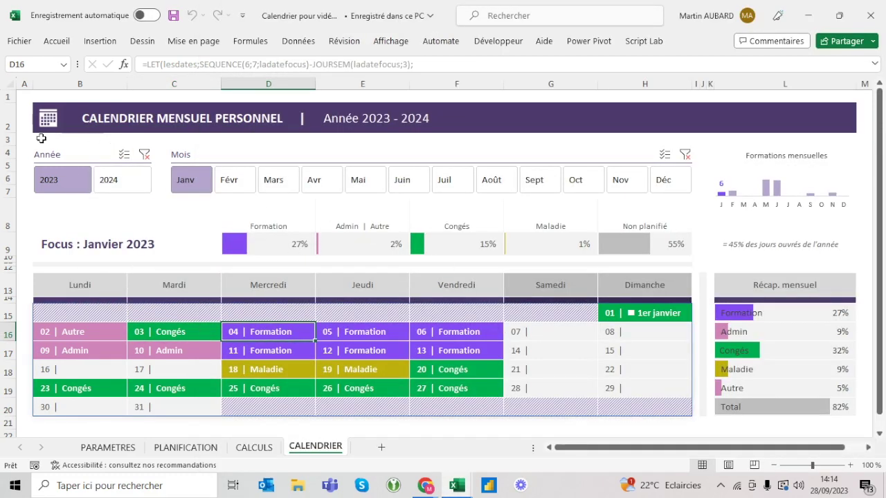
{"action": "left_click", "coordinate": [26, 102]}
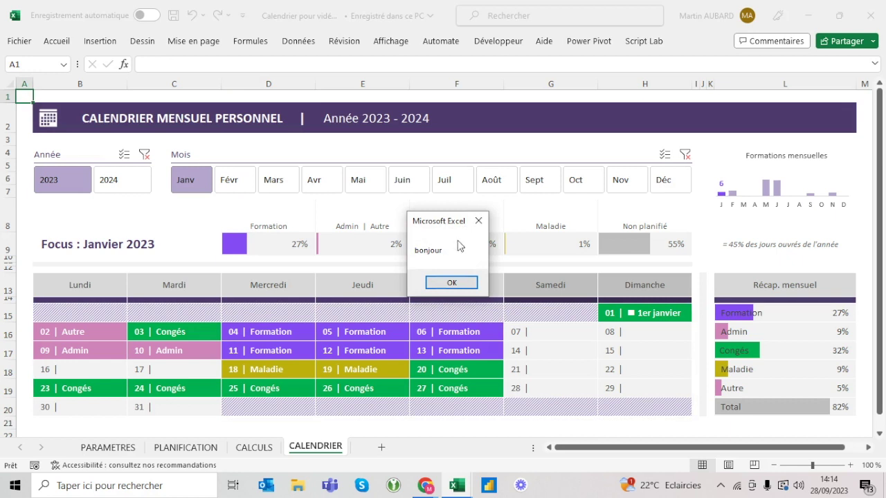
{"action": "left_click_drag", "start_coordinate": [450, 216], "coordinate": [198, 170]}
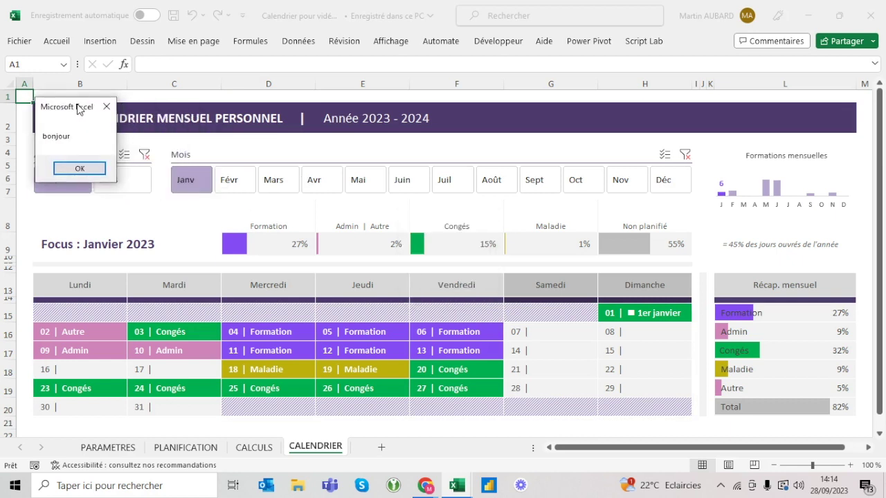
{"action": "key", "text": "Return"}
{"action": "left_click", "coordinate": [346, 94]}
{"action": "key", "text": "Return"}
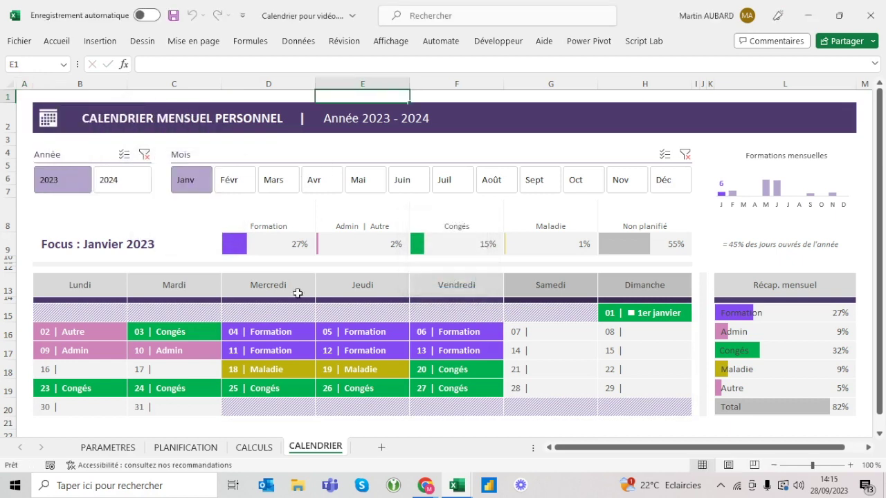
{"action": "left_click", "coordinate": [286, 318]}
{"action": "double_click", "coordinate": [300, 308]}
{"action": "key", "text": "Return"}
{"action": "left_click", "coordinate": [439, 314]}
{"action": "key", "text": "Return"}
{"action": "key", "text": "alt+F11"}
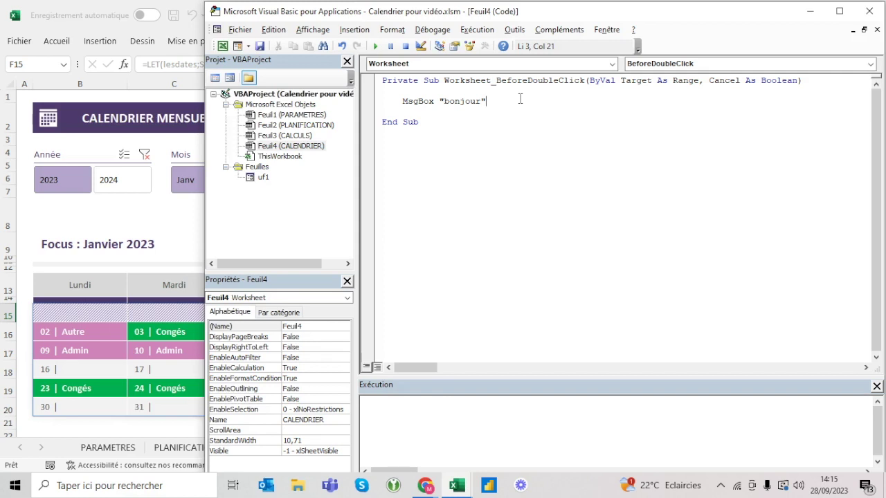
Replace "bonjour" with Target.Address in the MsgBox line.
{"action": "key", "text": "BackSpace"}
{"action": "key", "text": "BackSpace"}
{"action": "key", "text": "BackSpace"}
{"action": "key", "text": "BackSpace"}
{"action": "key", "text": "BackSpace"}
{"action": "key", "text": "BackSpace"}
{"action": "key", "text": "BackSpace"}
{"action": "key", "text": "BackSpace"}
{"action": "type", "text": "taregt"}
{"action": "key", "text": "BackSpace"}
{"action": "key", "text": "BackSpace"}
{"action": "key", "text": "BackSpace"}
{"action": "type", "text": "get"}
{"action": "key", "text": "Down"}
{"action": "left_click", "coordinate": [493, 101]}
{"action": "type", "text": ".add"}
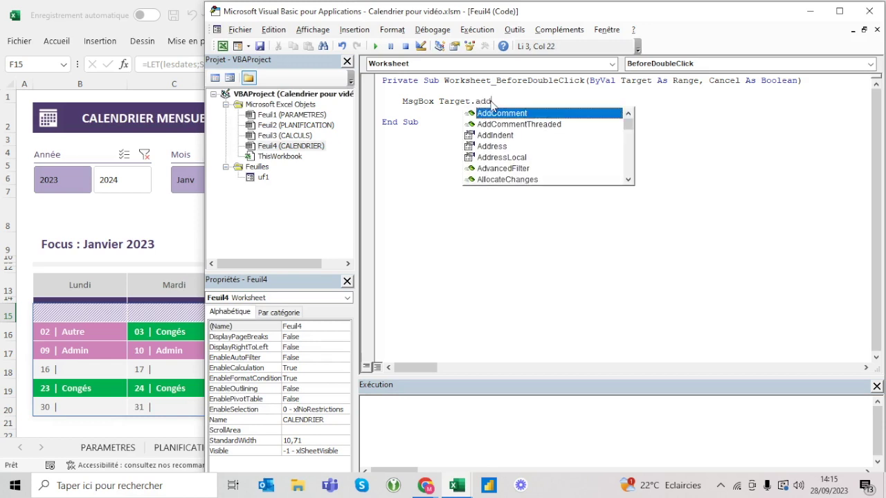
{"action": "key", "text": "Down"}
{"action": "key", "text": "Down"}
{"action": "key", "text": "Down"}
{"action": "key", "text": "Tab"}
{"action": "key", "text": "Home"}
Double-click D8, E15, D16 and B15 to see their addresses, then return to the code.
{"action": "key", "text": "alt+F11"}
{"action": "double_click", "coordinate": [265, 209]}
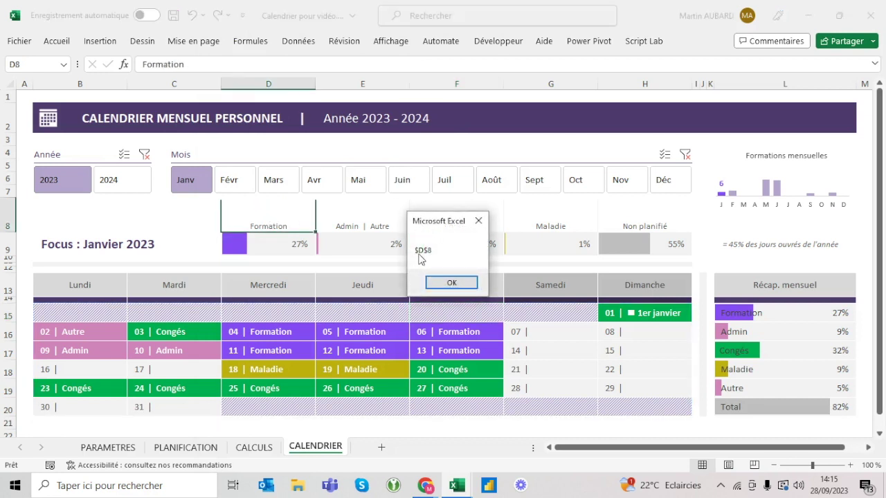
{"action": "left_click", "coordinate": [451, 282]}
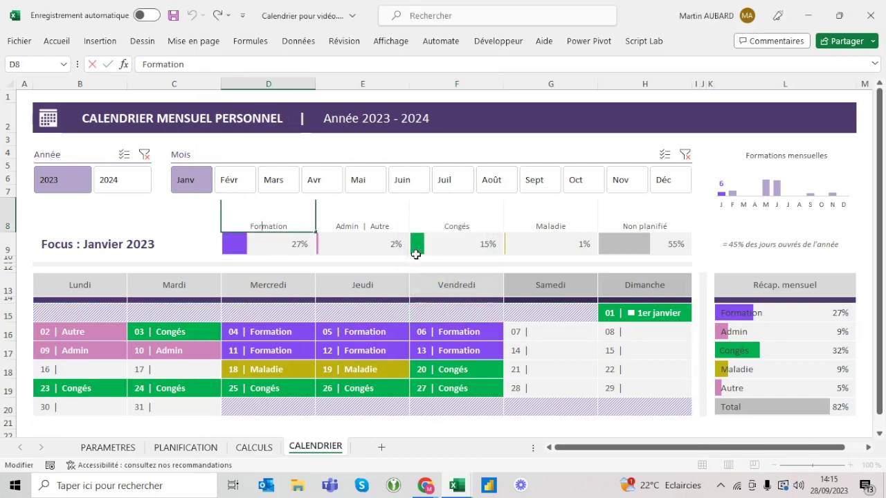
{"action": "double_click", "coordinate": [338, 316]}
{"action": "key", "text": "Return"}
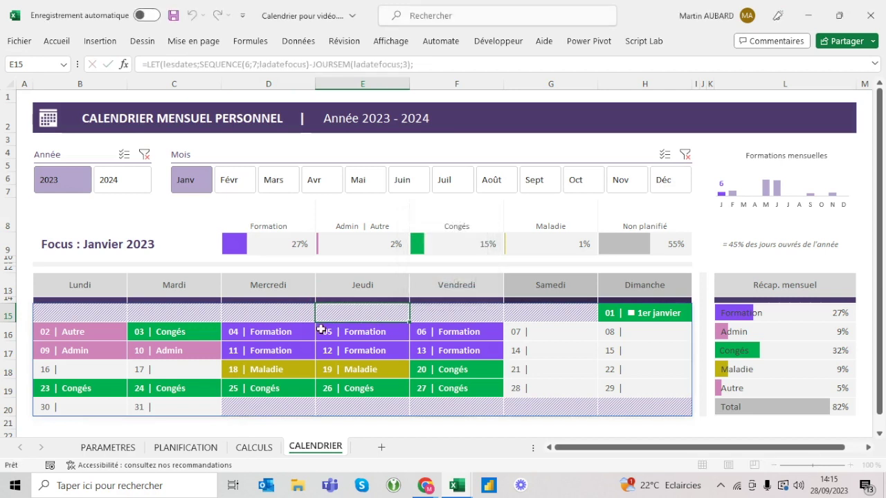
{"action": "double_click", "coordinate": [276, 334]}
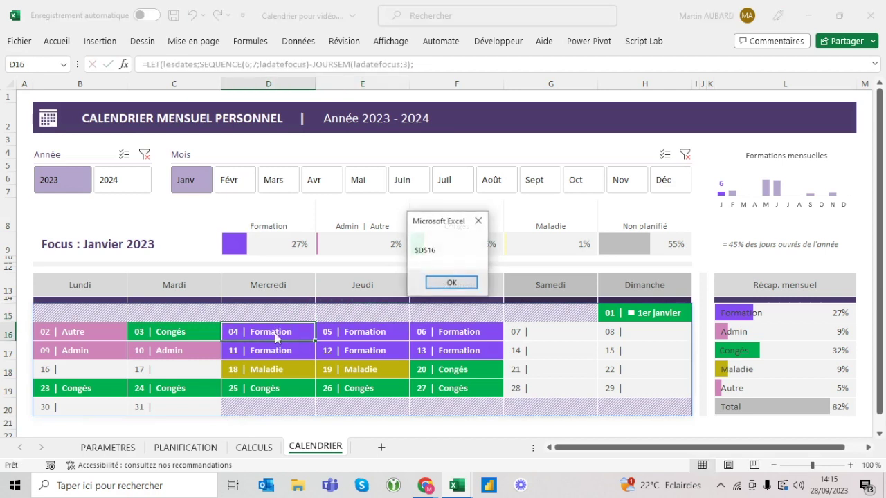
{"action": "left_click", "coordinate": [451, 282]}
{"action": "double_click", "coordinate": [83, 314]}
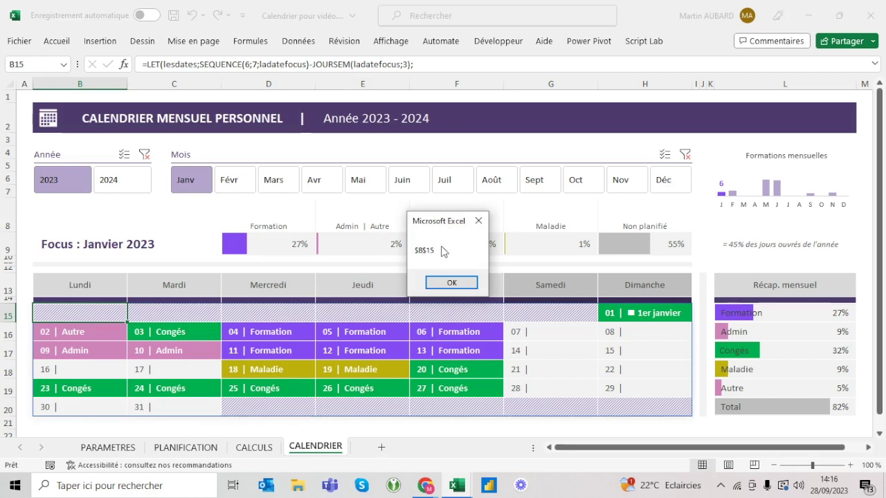
{"action": "key", "text": "Return"}
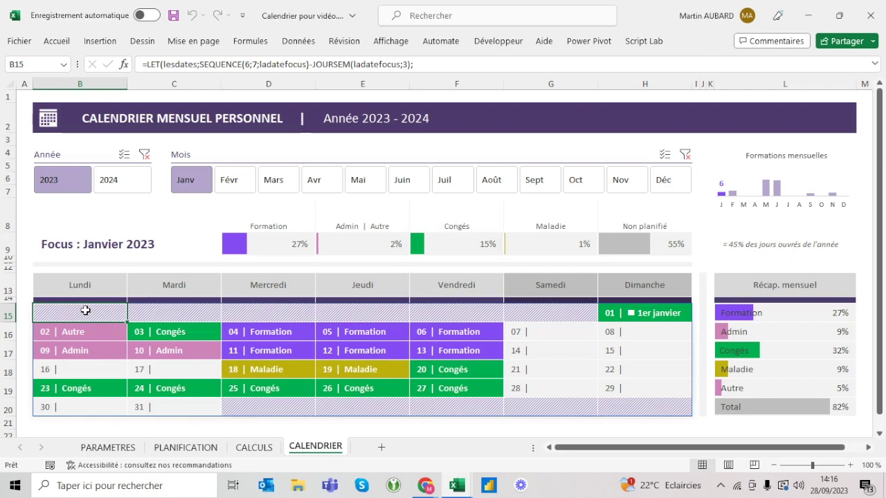
{"action": "key", "text": "alt+F11"}
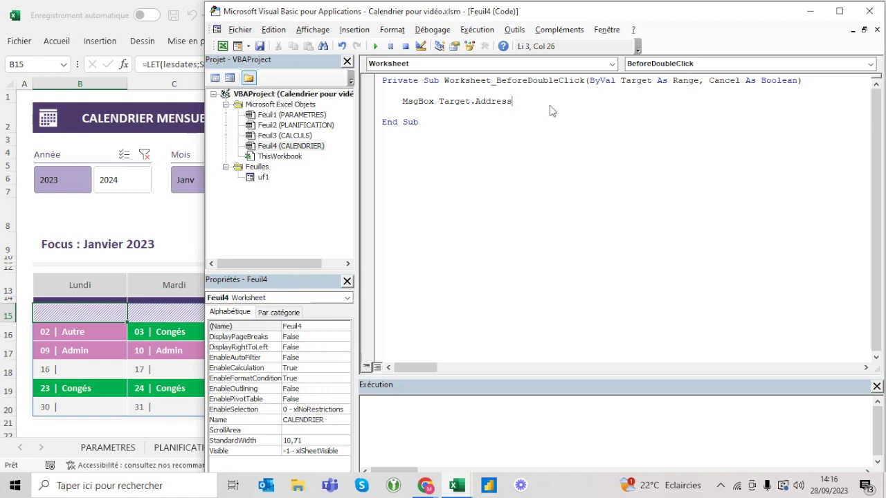
Change Target.Address to Target.Value in the MsgBox line.
{"action": "key", "text": "BackSpace"}
{"action": "key", "text": "BackSpace"}
{"action": "key", "text": "BackSpace"}
{"action": "key", "text": "BackSpace"}
{"action": "key", "text": "BackSpace"}
{"action": "key", "text": "BackSpace"}
{"action": "key", "text": "BackSpace"}
{"action": "type", "text": "valeu"}
{"action": "key", "text": "BackSpace"}
{"action": "key", "text": "BackSpace"}
{"action": "type", "text": "ue"}
Test on B15 (0), C16 (03 | Congés) and day 29 (29 |), then return to the code.
{"action": "key", "text": "alt+Tab"}
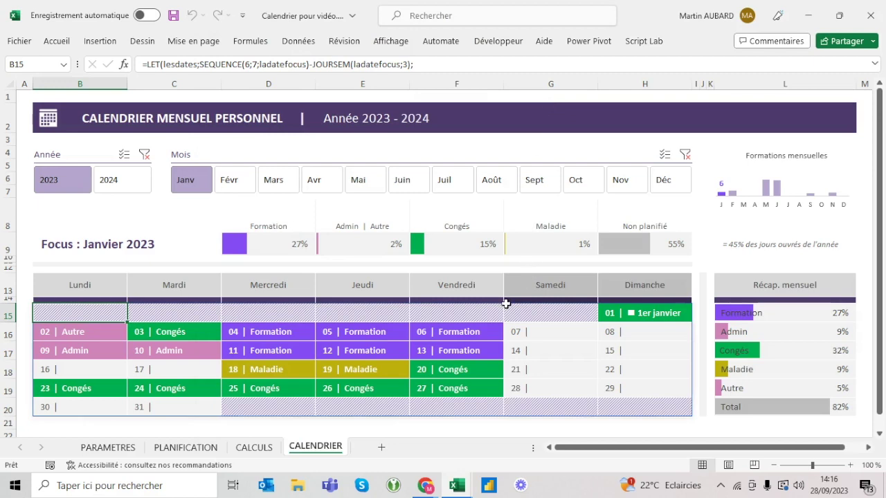
{"action": "key", "text": "alt+Tab"}
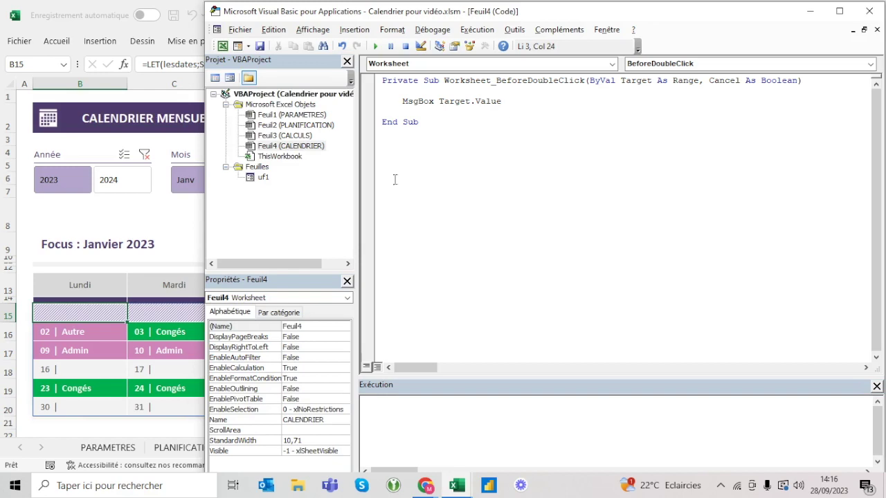
{"action": "key", "text": "alt+Tab"}
{"action": "double_click", "coordinate": [103, 316]}
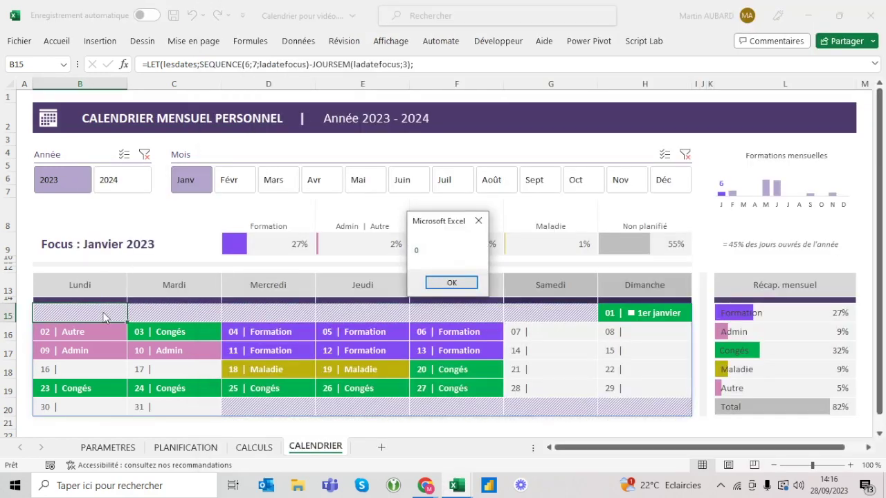
{"action": "key", "text": "Return"}
{"action": "double_click", "coordinate": [188, 335]}
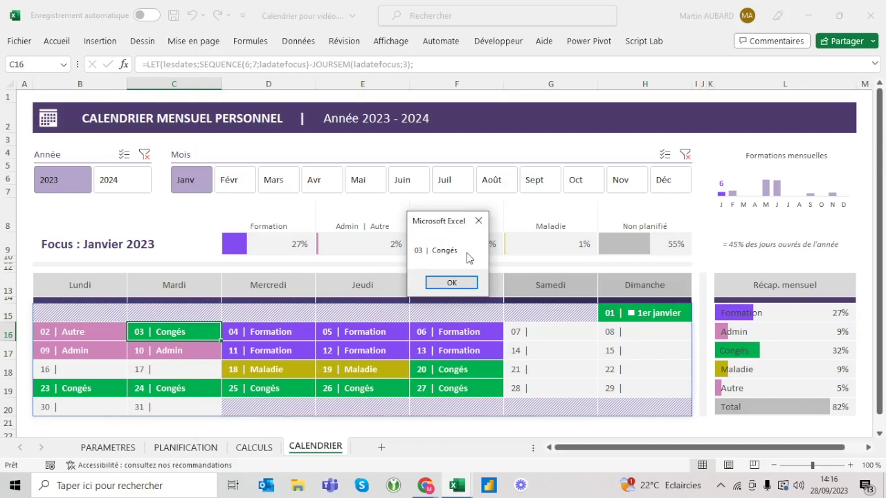
{"action": "key", "text": "Return"}
{"action": "double_click", "coordinate": [621, 391]}
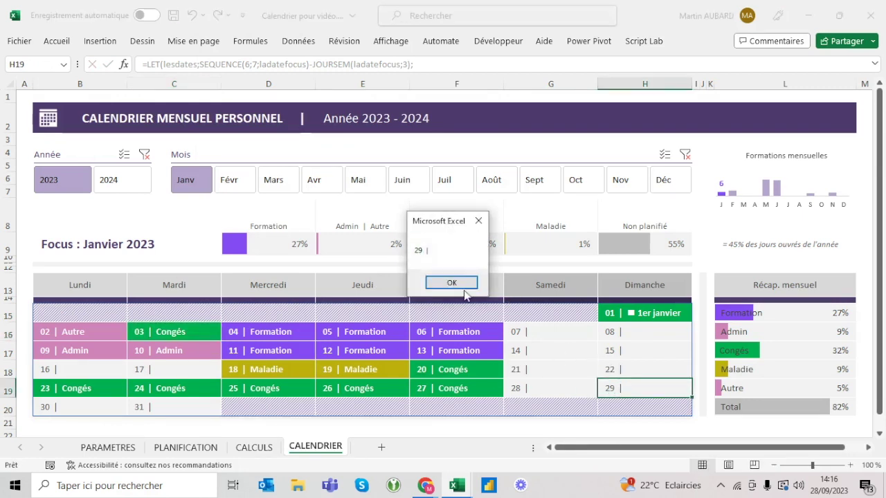
{"action": "key", "text": "Return"}
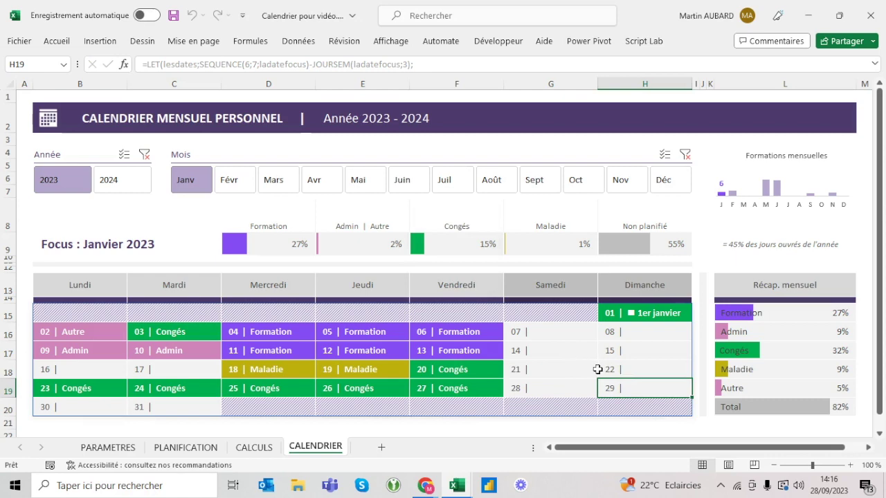
{"action": "key", "text": "alt+F11"}
{"action": "left_click", "coordinate": [440, 101]}
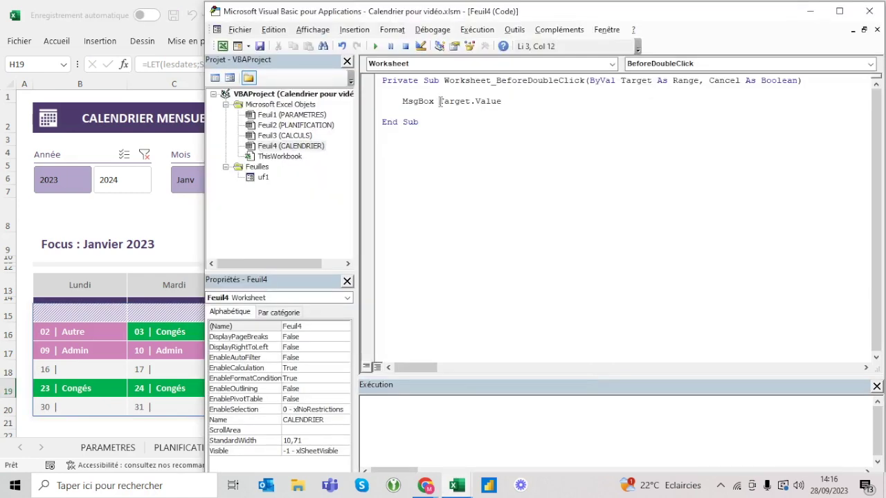
Change the message line to MsgBox Left(Target.Value, 2).
{"action": "type", "text": "left("}
{"action": "left_click", "coordinate": [585, 103]}
{"action": "type", "text": ";"}
{"action": "key", "text": "BackSpace"}
{"action": "type", "text": ", 2)"}
{"action": "key", "text": "Home"}
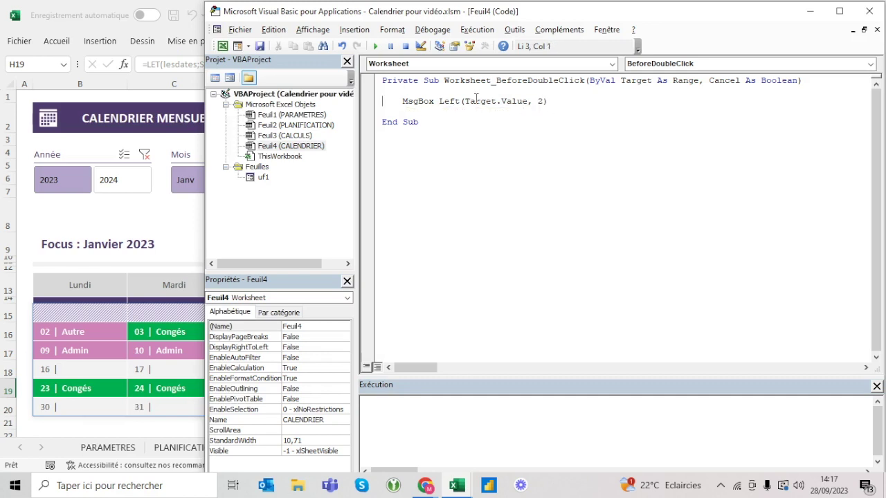
Test on day cells 03, 11, 10, 07 and 02, each showing only the day number.
{"action": "double_click", "coordinate": [174, 329]}
{"action": "key", "text": "Return"}
{"action": "left_click", "coordinate": [277, 351]}
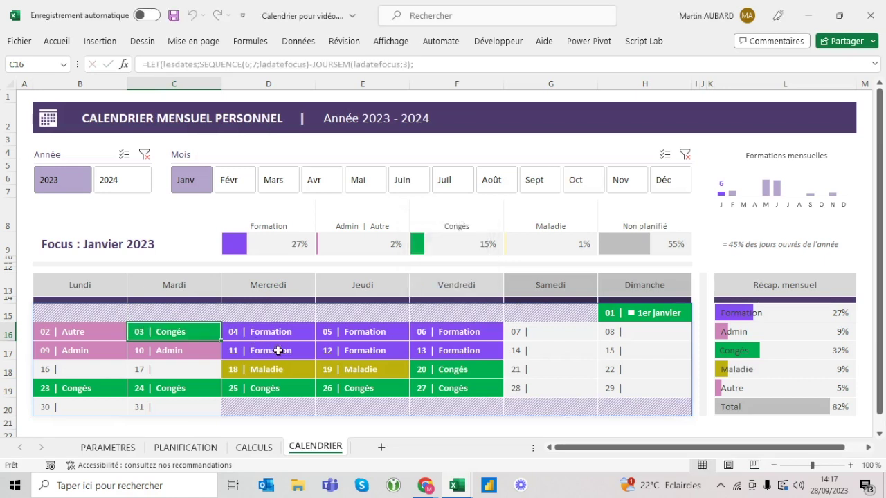
{"action": "key", "text": "Return"}
{"action": "left_click", "coordinate": [206, 352]}
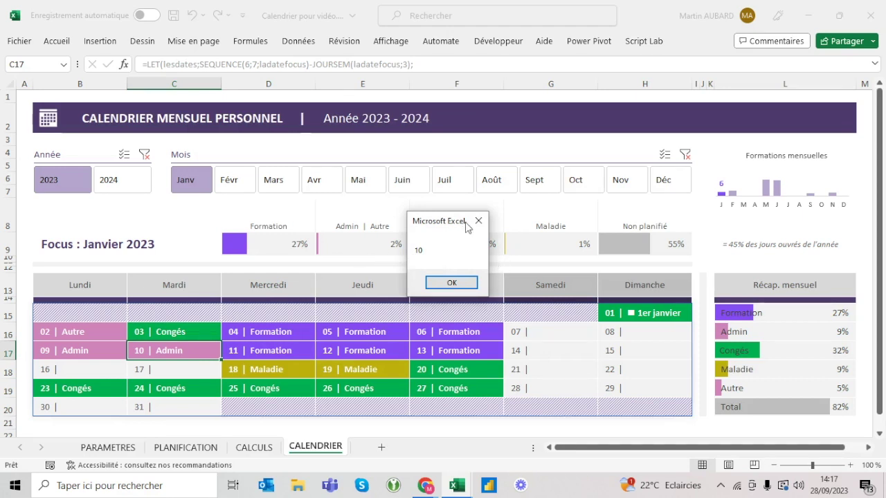
{"action": "key", "text": "Return"}
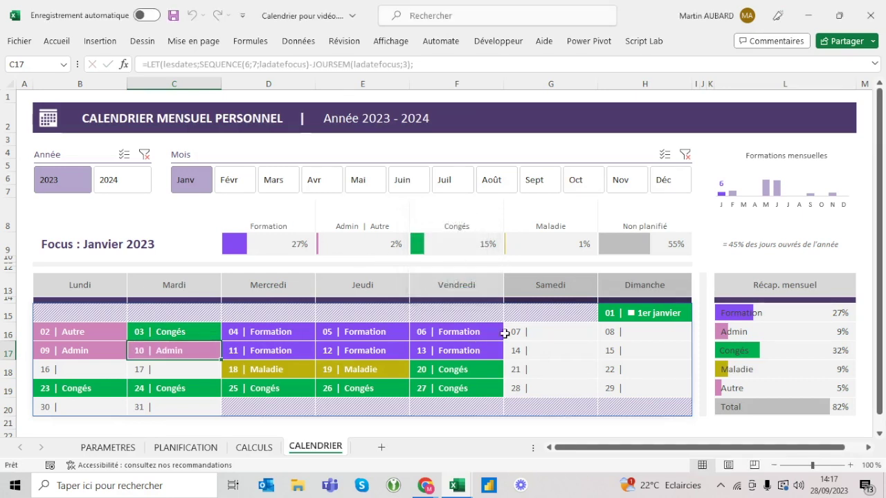
{"action": "left_click", "coordinate": [523, 332]}
{"action": "key", "text": "Return"}
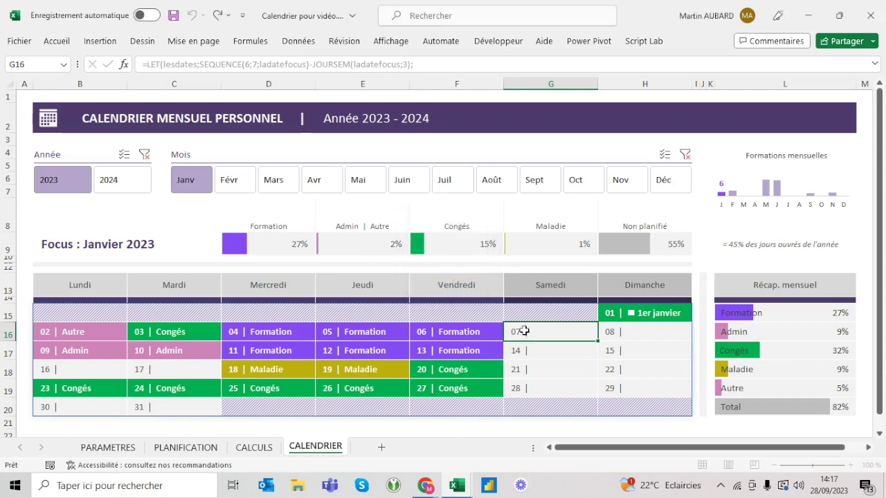
{"action": "key", "text": "alt+F11"}
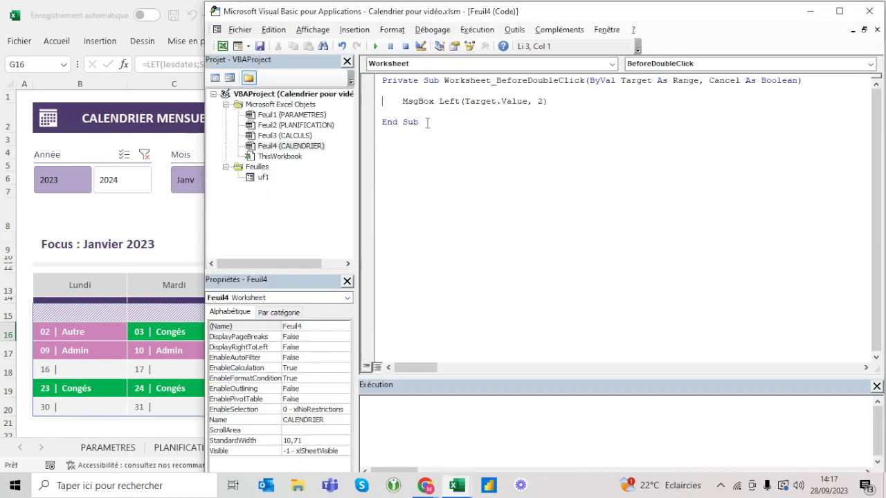
{"action": "double_click", "coordinate": [89, 332]}
{"action": "key", "text": "Return"}
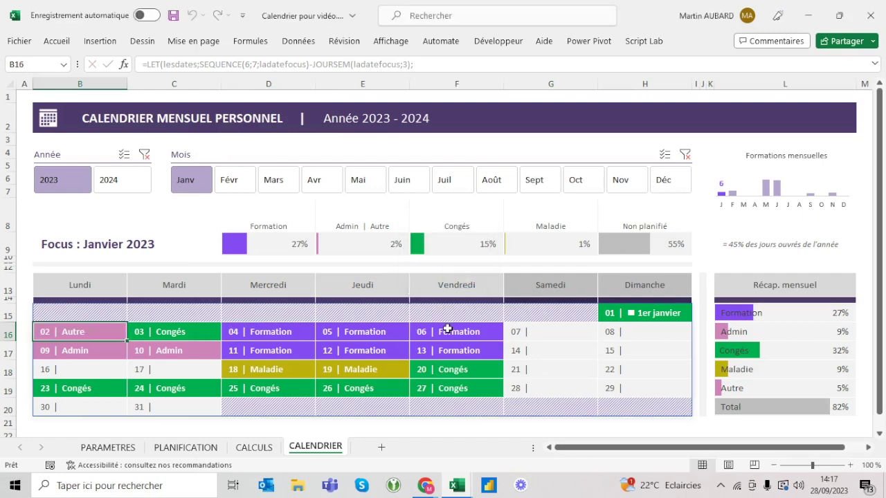
{"action": "key", "text": "alt+F11"}
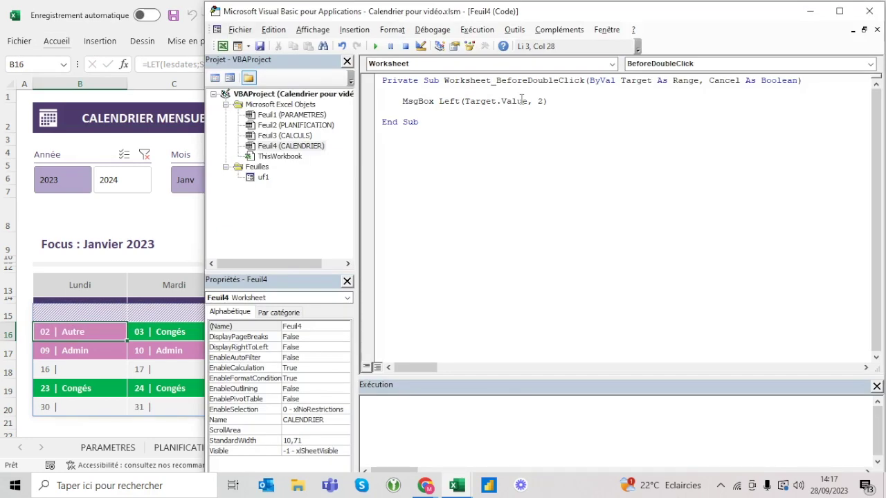
Test on 09, 11 and the title cell (showing Fo), then select the day grid B15#.
{"action": "key", "text": "Home"}
{"action": "double_click", "coordinate": [109, 351]}
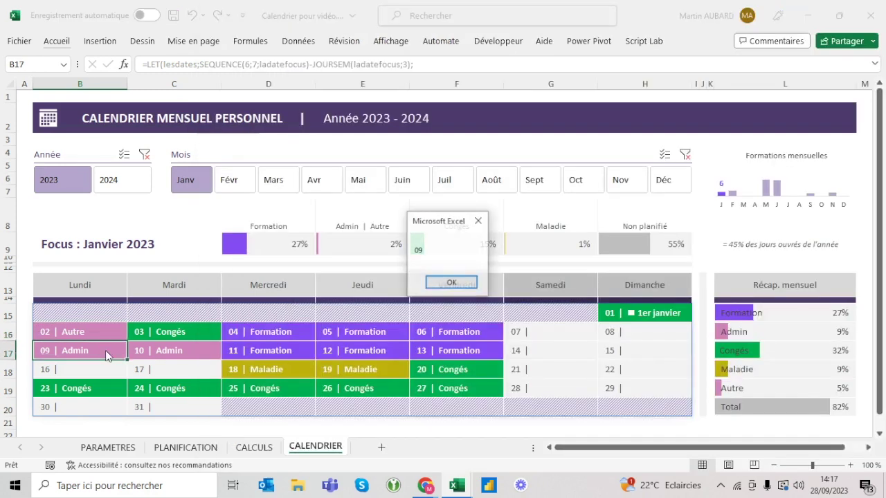
{"action": "left_click", "coordinate": [451, 282]}
{"action": "left_click", "coordinate": [451, 282]}
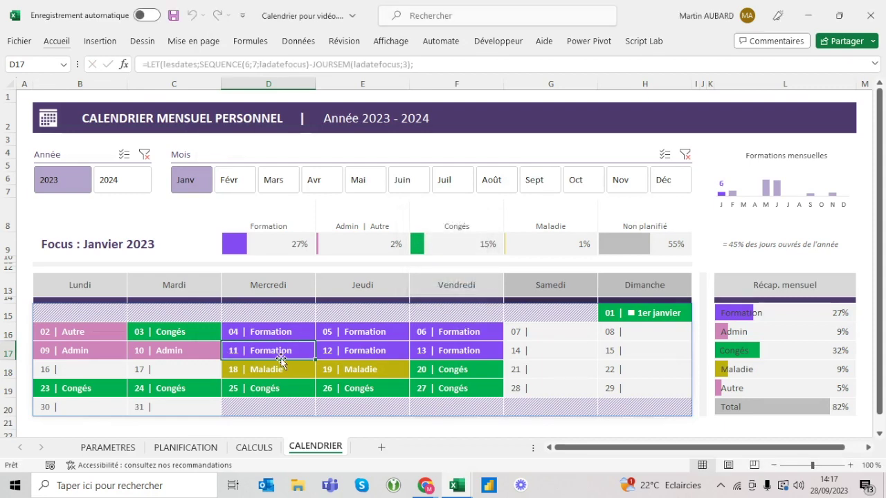
{"action": "key", "text": "alt+F11"}
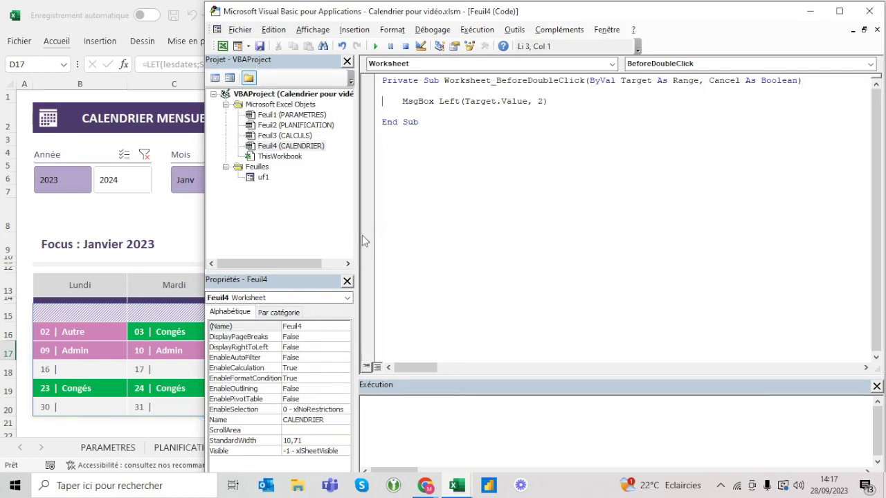
{"action": "double_click", "coordinate": [55, 245]}
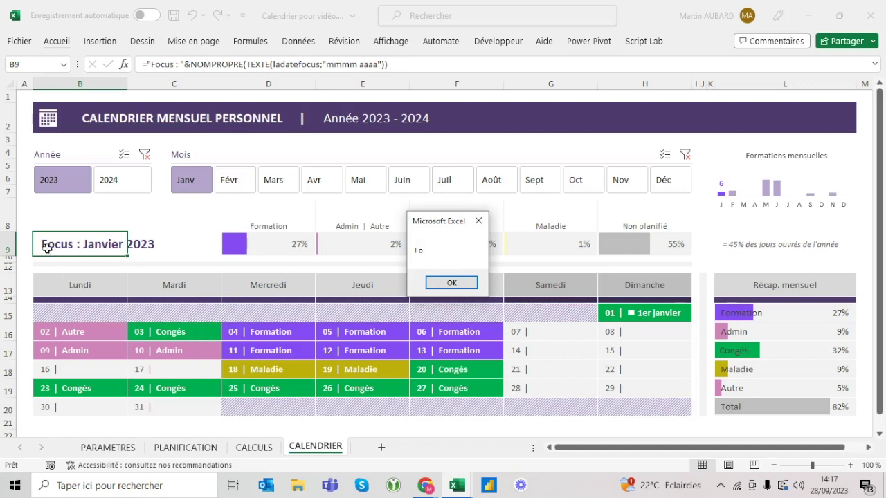
{"action": "key", "text": "Return"}
{"action": "key", "text": "Escape"}
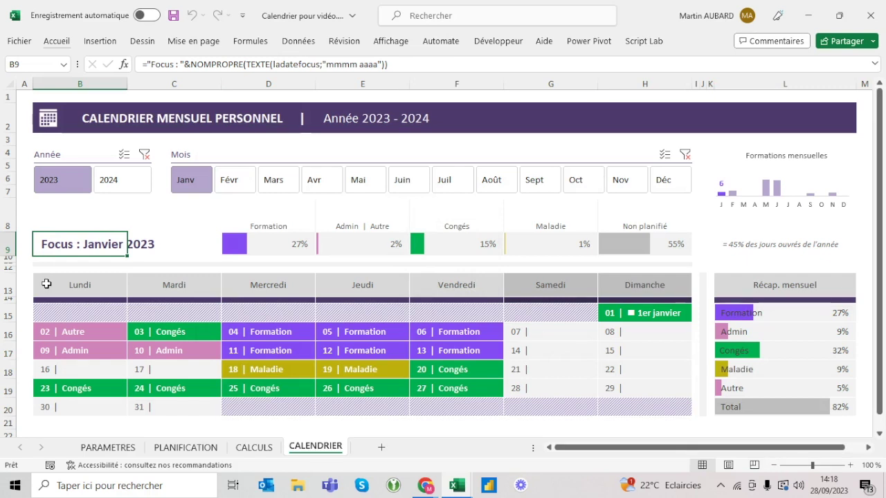
{"action": "mouse_move", "coordinate": [42, 311]}
{"action": "left_mouse_down"}
{"action": "mouse_move", "coordinate": [672, 381]}
{"action": "mouse_move", "coordinate": [672, 406]}
{"action": "left_mouse_up"}
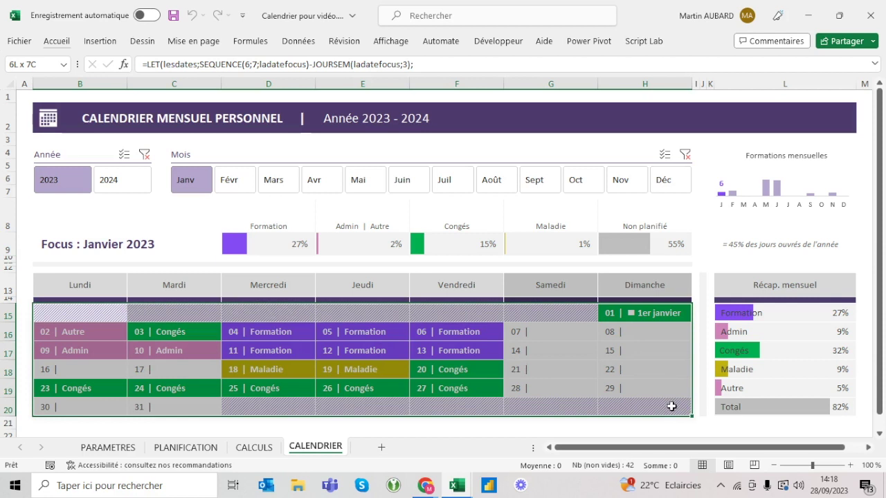
{"action": "left_click_drag", "start_coordinate": [671, 407], "coordinate": [671, 407]}
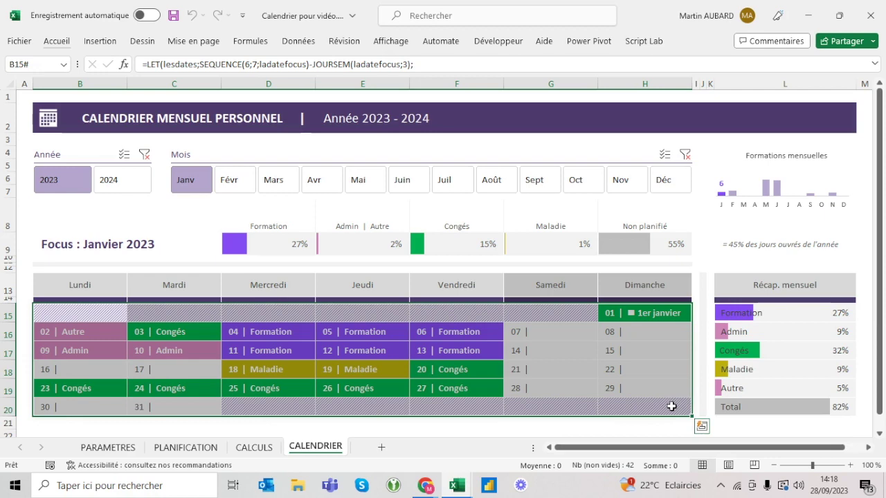
{"action": "key", "text": "alt+F11"}
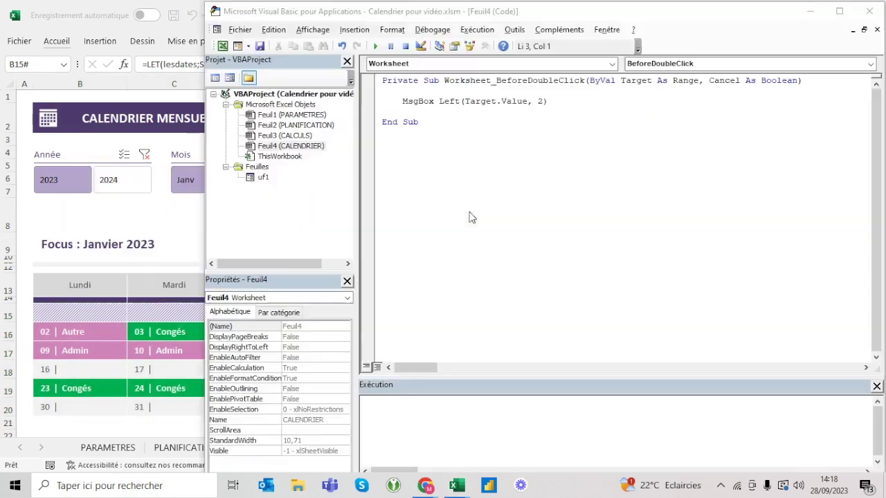
{"action": "key", "text": "Return"}
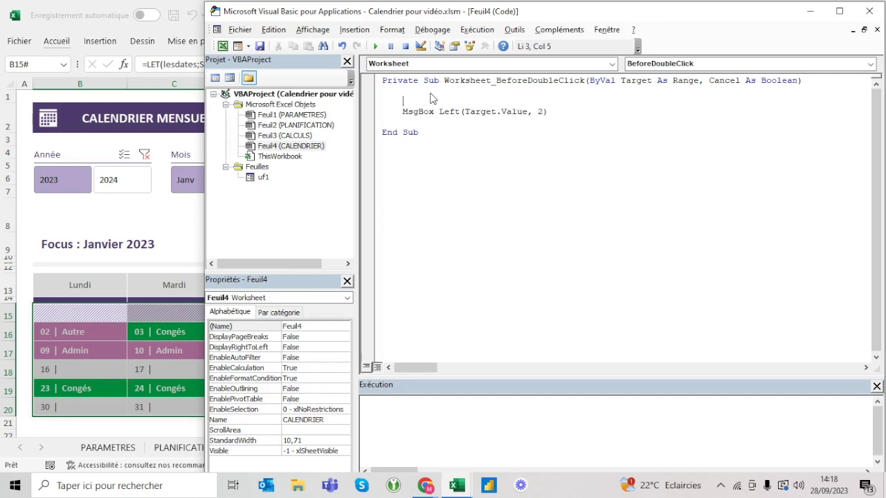
Insert the guard line If Target.Column < 2 Then Exit Sub above the MsgBox.
{"action": "type", "text": "if "}
{"action": "type", "text": "target."}
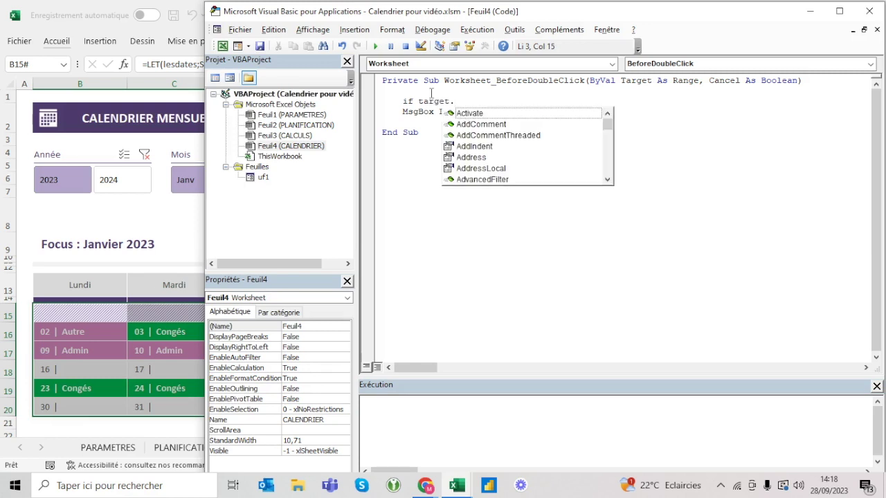
{"action": "type", "text": "column"}
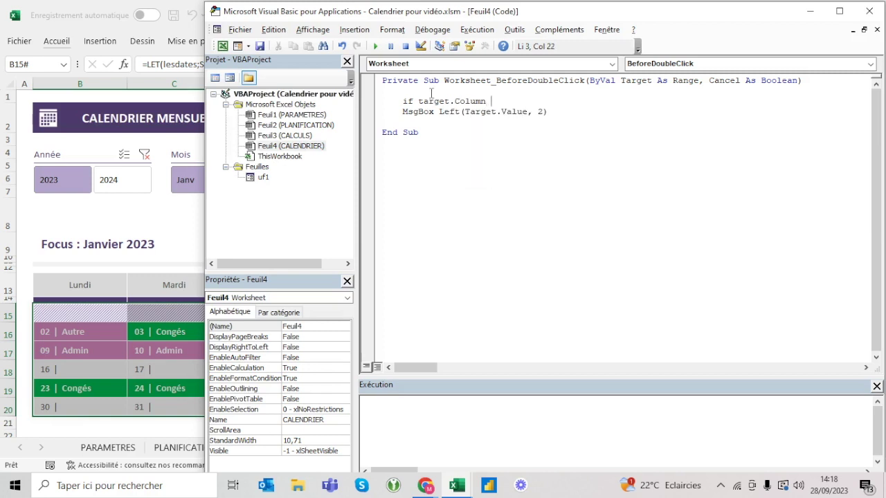
{"action": "type", "text": " <"}
{"action": "type", "text": " 2"}
{"action": "type", "text": " or"}
{"action": "key", "text": "BackSpace"}
{"action": "key", "text": "BackSpace"}
{"action": "key", "text": "BackSpace"}
{"action": "type", "text": "then exit sub"}
{"action": "key", "text": "Return"}
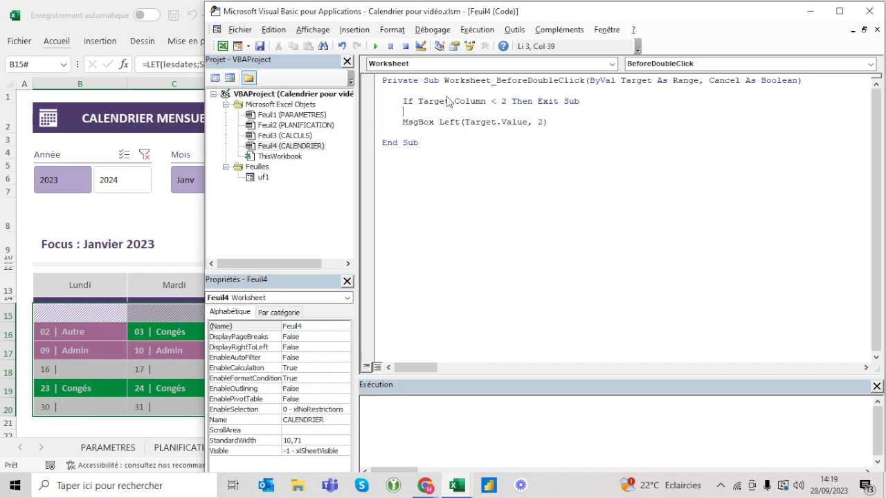
Highlight the Column test and Exit Sub parts of the guard line, then return to the worksheet.
{"action": "left_click", "coordinate": [475, 101]}
{"action": "left_click", "coordinate": [537, 101]}
{"action": "left_click", "coordinate": [403, 101]}
{"action": "left_click_drag", "start_coordinate": [403, 101], "coordinate": [532, 101]}
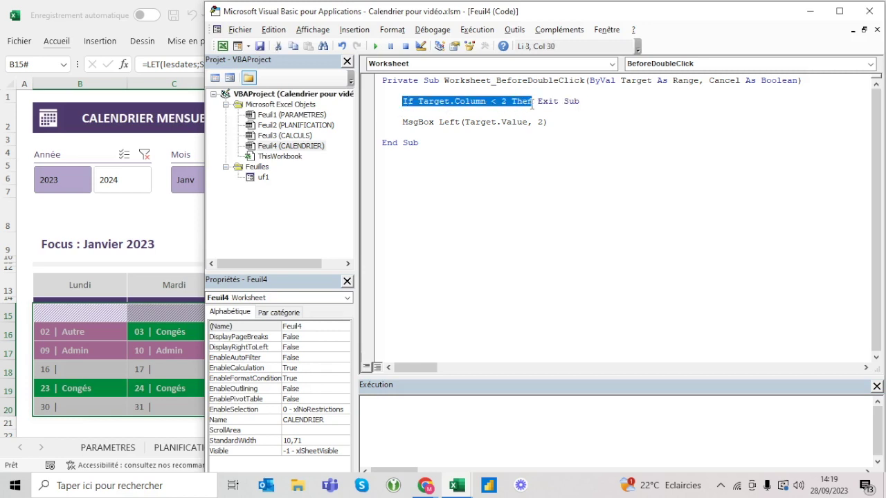
{"action": "left_click", "coordinate": [589, 101]}
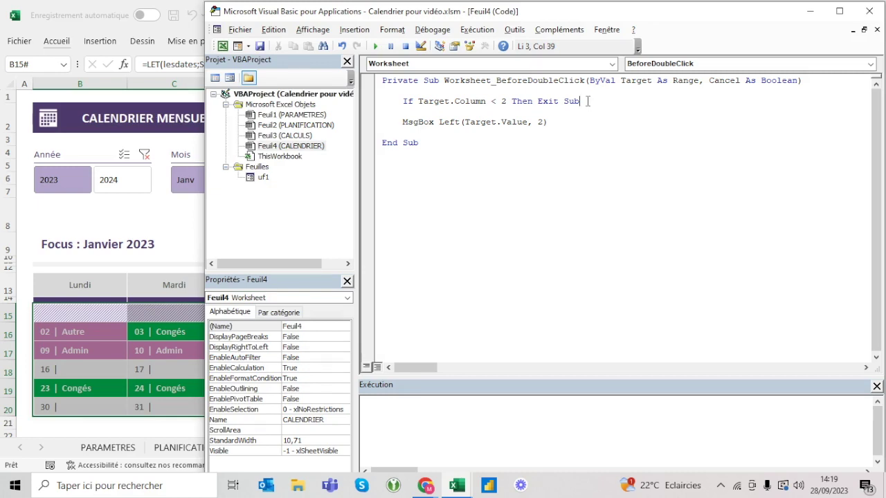
{"action": "left_click", "coordinate": [94, 209]}
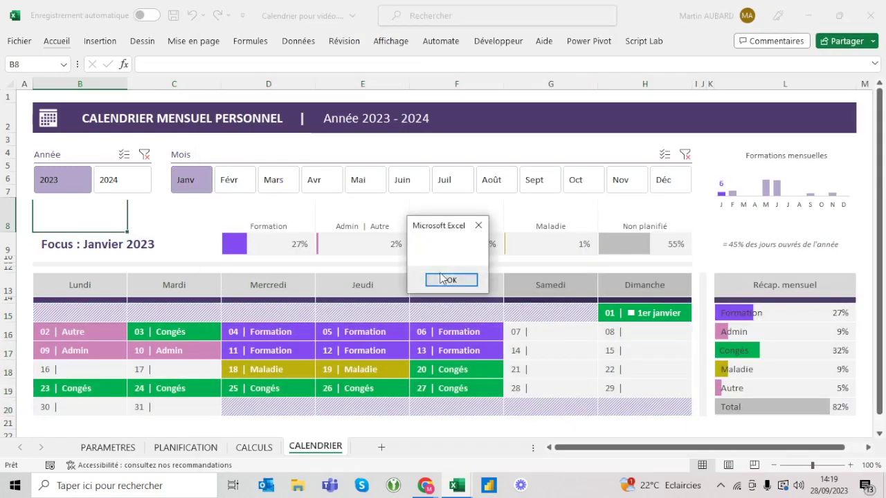
Try the macro on the Formation bar, the Formation header and day 05, closing each message.
{"action": "key", "text": "Return"}
{"action": "left_click", "coordinate": [270, 246]}
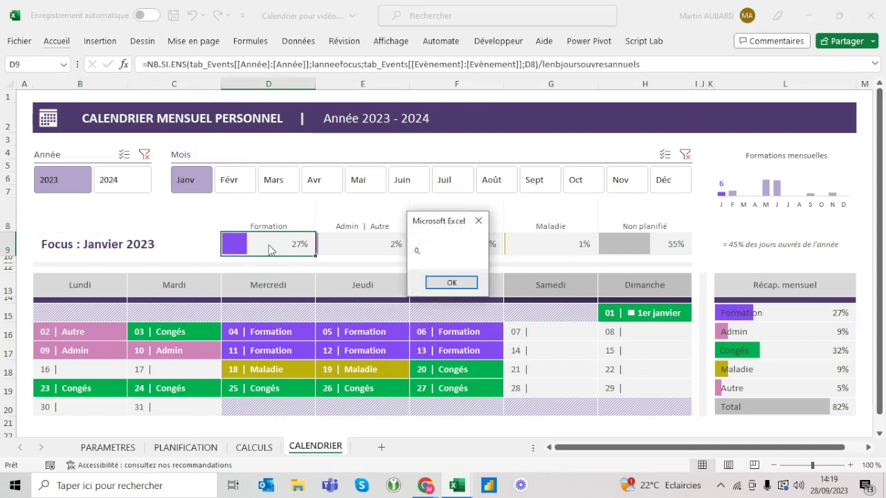
{"action": "left_click", "coordinate": [447, 282]}
{"action": "left_click", "coordinate": [289, 225]}
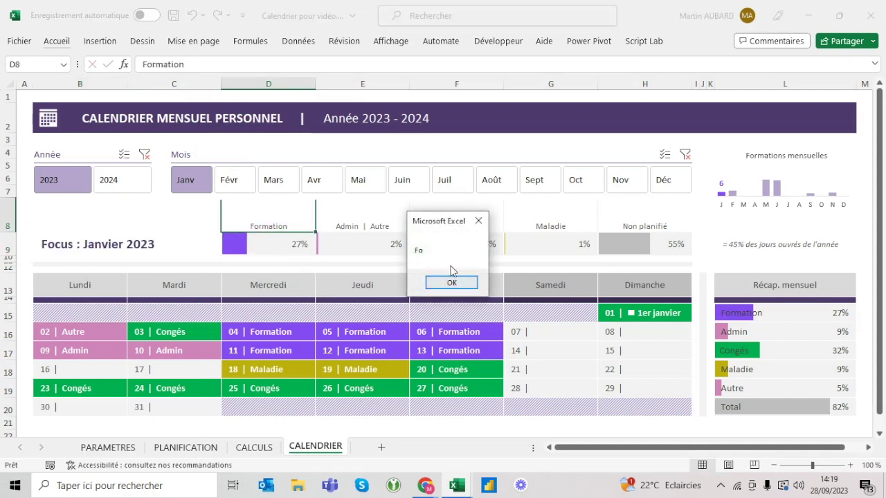
{"action": "key", "text": "Return"}
{"action": "left_click", "coordinate": [372, 334]}
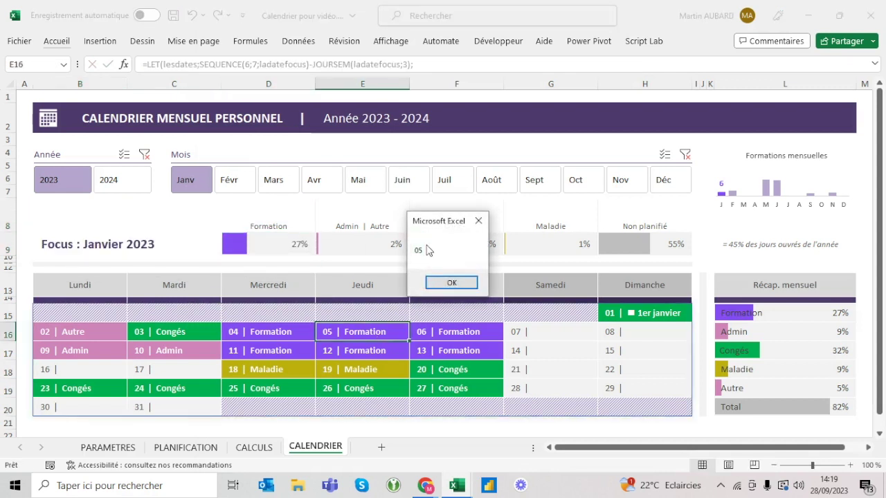
{"action": "key", "text": "Return"}
Try cells A9, A6 and A1 in column A, where no message appears, then return to the code.
{"action": "left_click", "coordinate": [30, 285]}
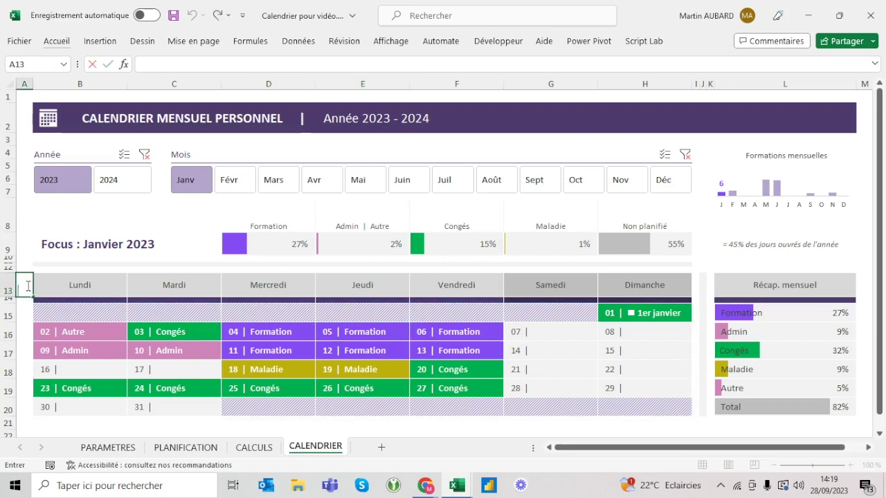
{"action": "left_click", "coordinate": [24, 245]}
{"action": "left_click", "coordinate": [24, 177]}
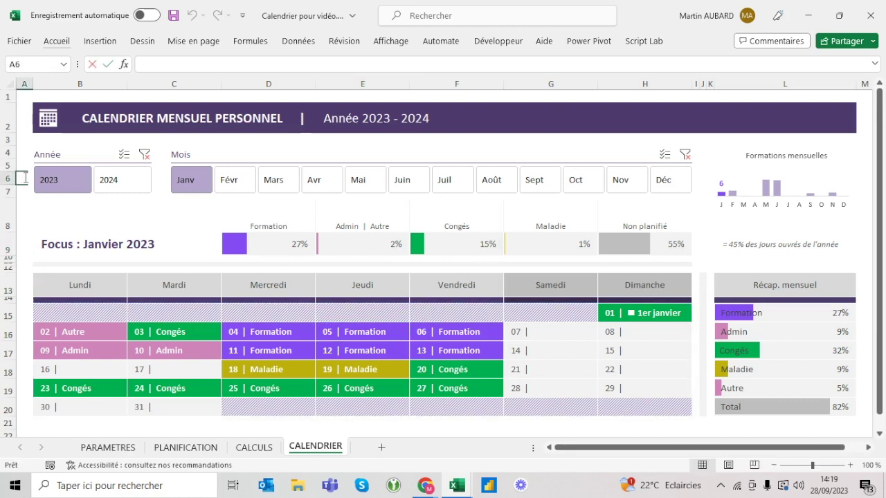
{"action": "key", "text": "ctrl+Home"}
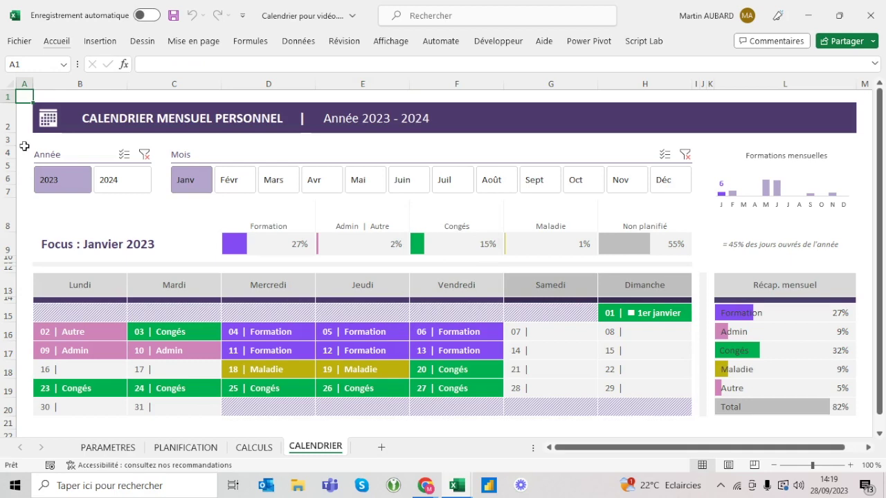
{"action": "key", "text": "alt+F11"}
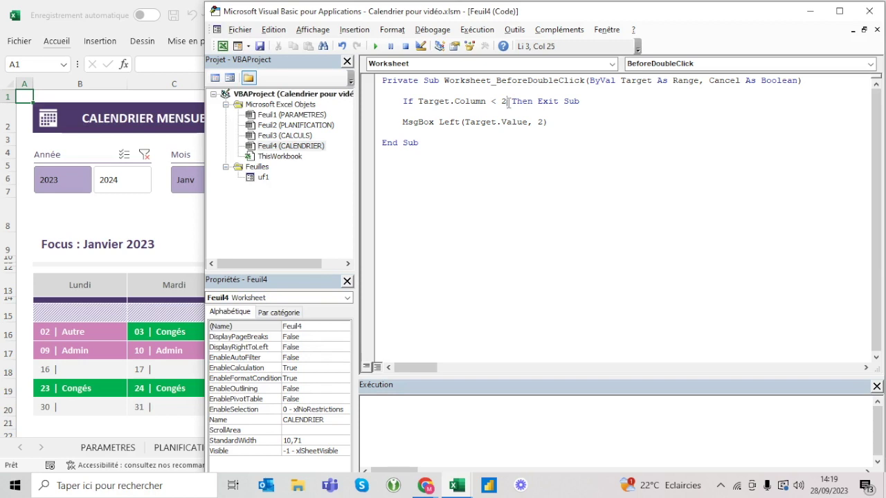
Duplicate the If Target.Column exit condition line into extra copies.
{"action": "key", "text": "Home"}
{"action": "key", "text": "shift+Down"}
{"action": "key", "text": "ctrl+c"}
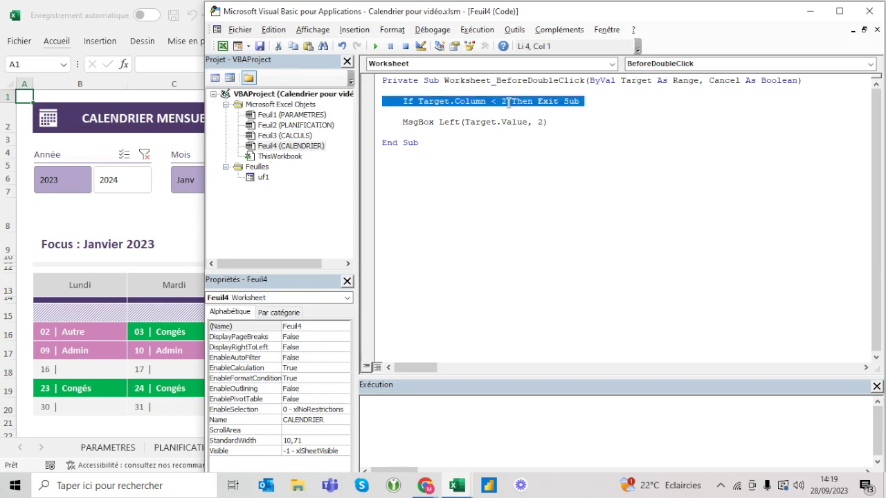
{"action": "key", "text": "Right"}
{"action": "key", "text": "ctrl+v"}
{"action": "key", "text": "ctrl+v"}
{"action": "key", "text": "ctrl+v"}
{"action": "left_click", "coordinate": [505, 112]}
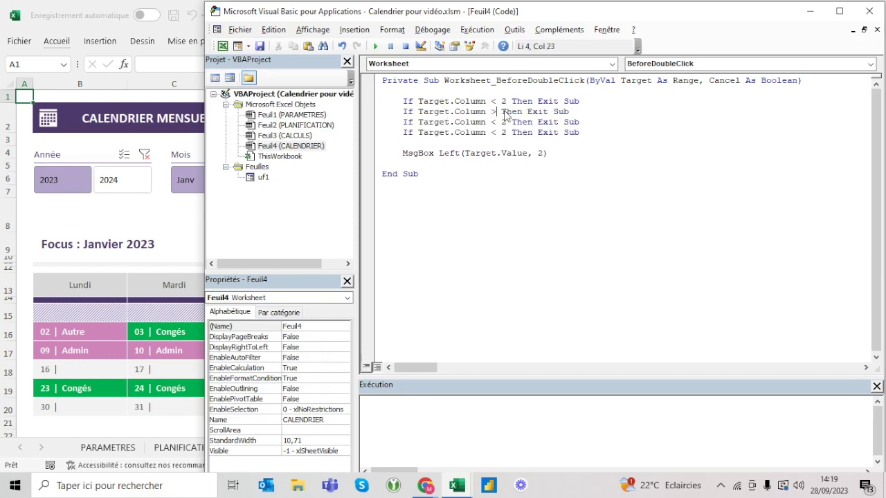
Check column H's number with =COLONNE() in H1, then undo the test formula.
{"action": "key", "text": "alt+F11"}
{"action": "left_click", "coordinate": [644, 84]}
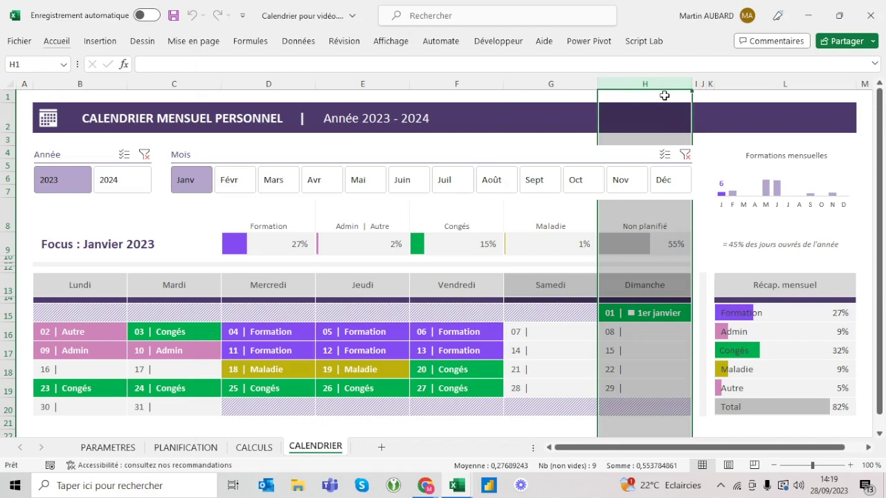
{"action": "left_click", "coordinate": [660, 98]}
{"action": "type", "text": "=colonne()"}
{"action": "key", "text": "Return"}
{"action": "left_click", "coordinate": [660, 97]}
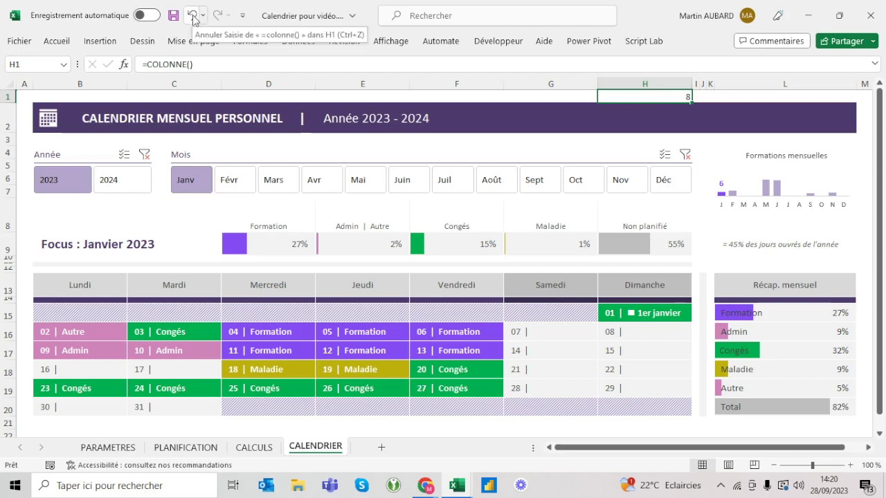
{"action": "left_click", "coordinate": [193, 17]}
{"action": "key", "text": "alt+Tab"}
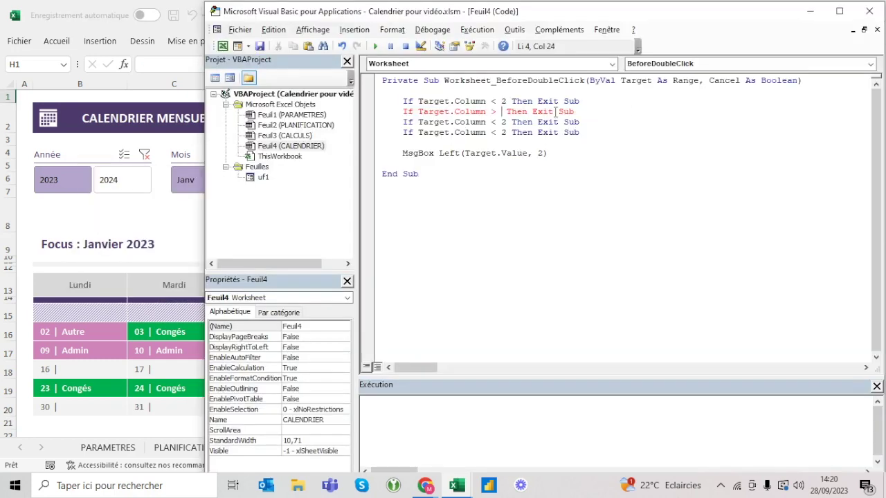
{"action": "type", "text": "8"}
Change the two lower pasted conditions from Target.Column to Target.Row.
{"action": "left_click", "coordinate": [523, 141]}
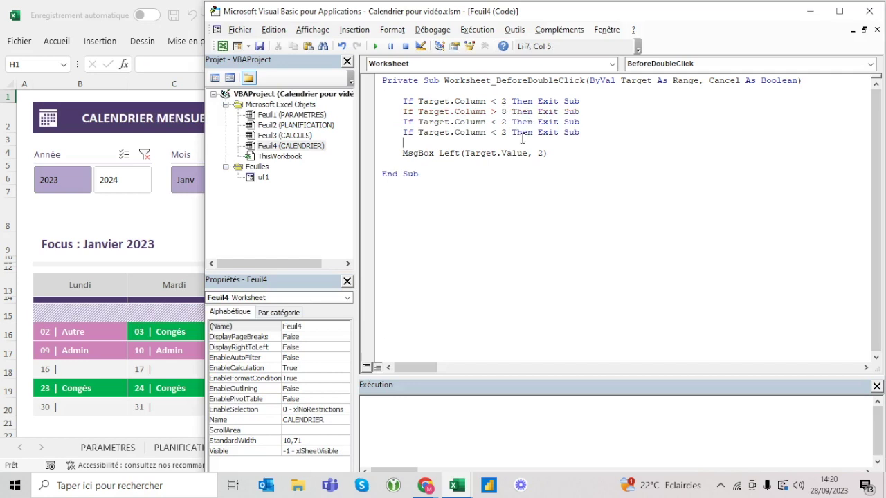
{"action": "left_click_drag", "start_coordinate": [486, 121], "coordinate": [454, 122]}
{"action": "type", "text": "Row"}
{"action": "key", "text": "Down"}
{"action": "key", "text": "Right"}
{"action": "key", "text": "Right"}
{"action": "key", "text": "BackSpace"}
{"action": "key", "text": "BackSpace"}
{"action": "type", "text": "Row"}
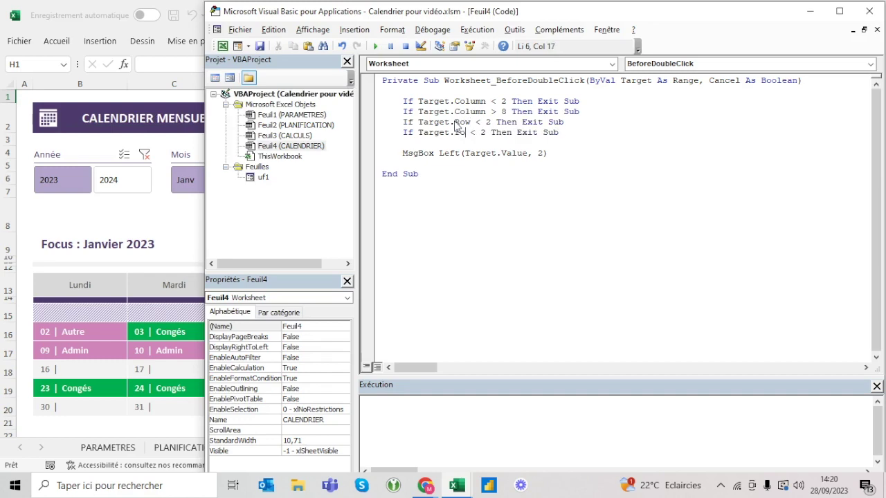
{"action": "key", "text": "Up"}
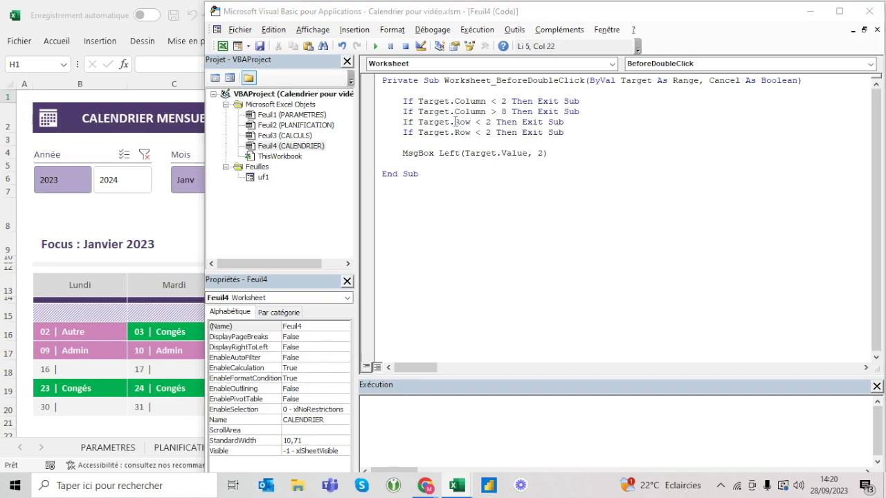
Make the last condition Row > 20 after checking the calendar's last grid row.
{"action": "key", "text": "alt+F11"}
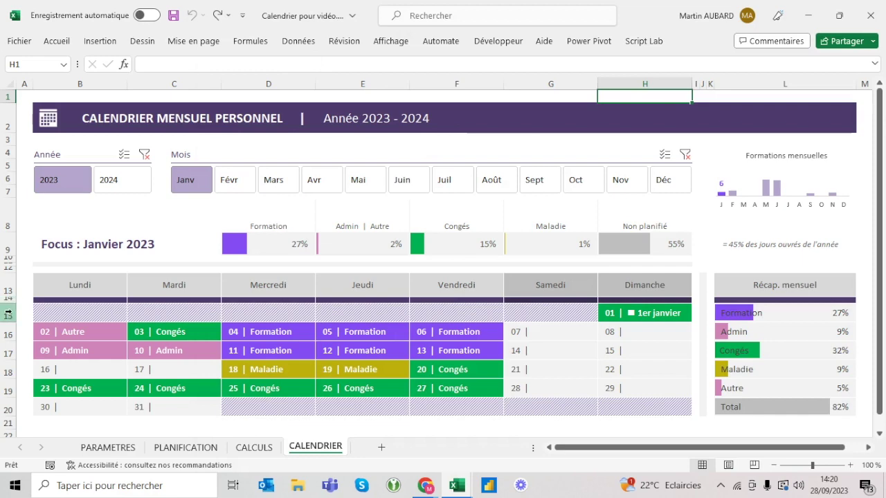
{"action": "key", "text": "alt+Tab"}
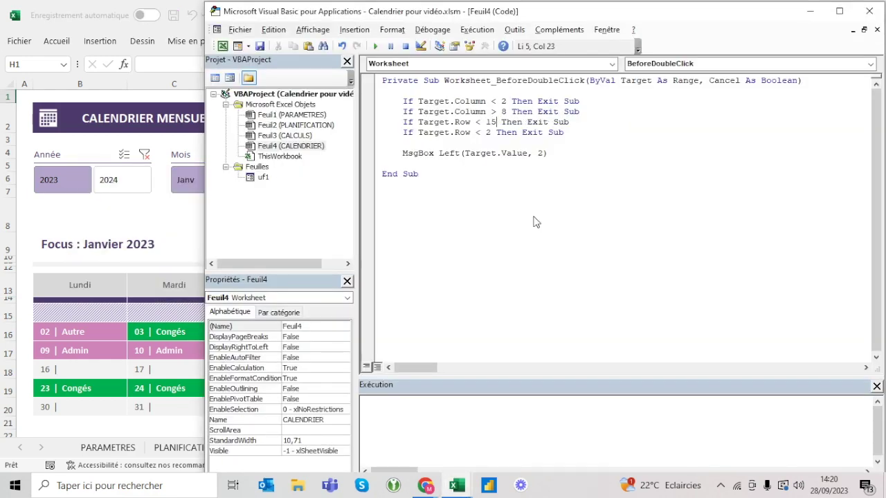
{"action": "key", "text": "BackSpace"}
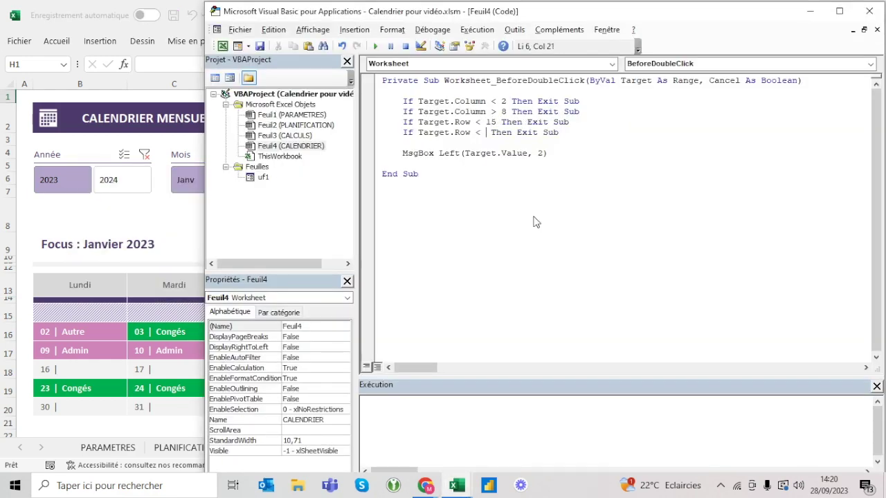
{"action": "key", "text": "BackSpace"}
{"action": "key", "text": "BackSpace"}
{"action": "type", "text": ">"}
{"action": "key", "text": "alt+Tab"}
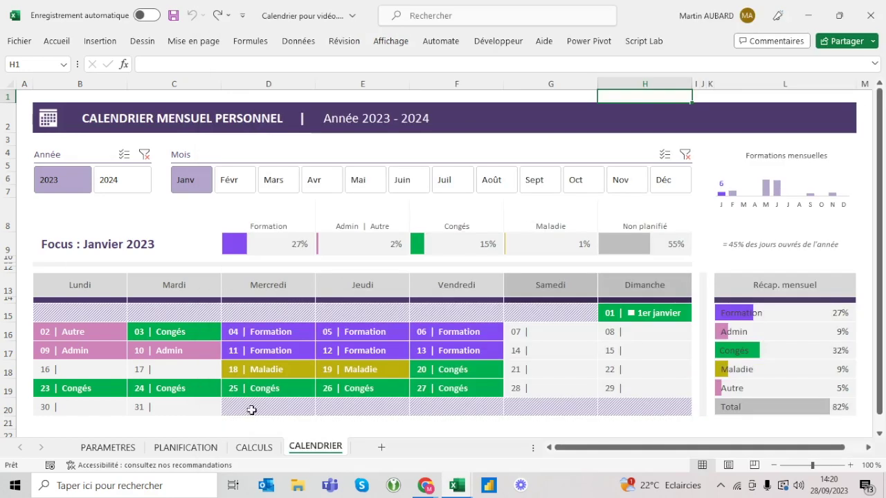
{"action": "key", "text": "alt+Tab"}
{"action": "type", "text": "20"}
{"action": "key", "text": "Home"}
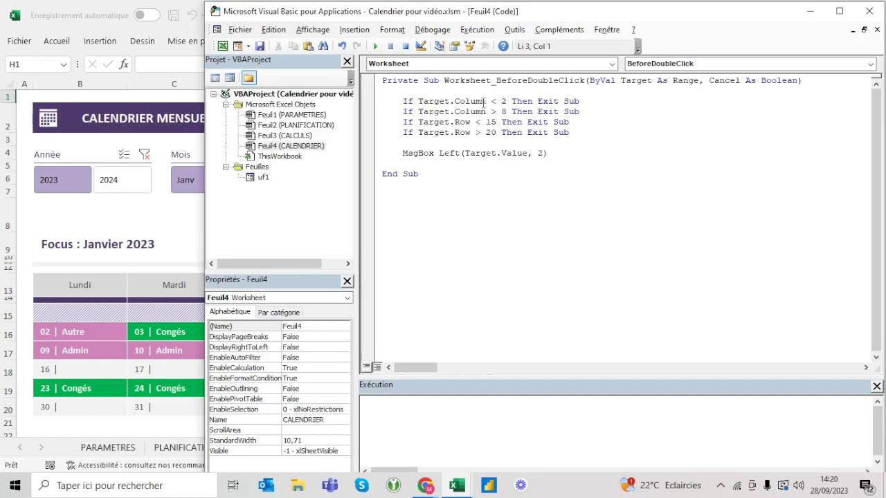
Start a 'not intersect' line below the conditions, then abandon it.
{"action": "left_click", "coordinate": [601, 132]}
{"action": "key", "text": "Return"}
{"action": "key", "text": "Return"}
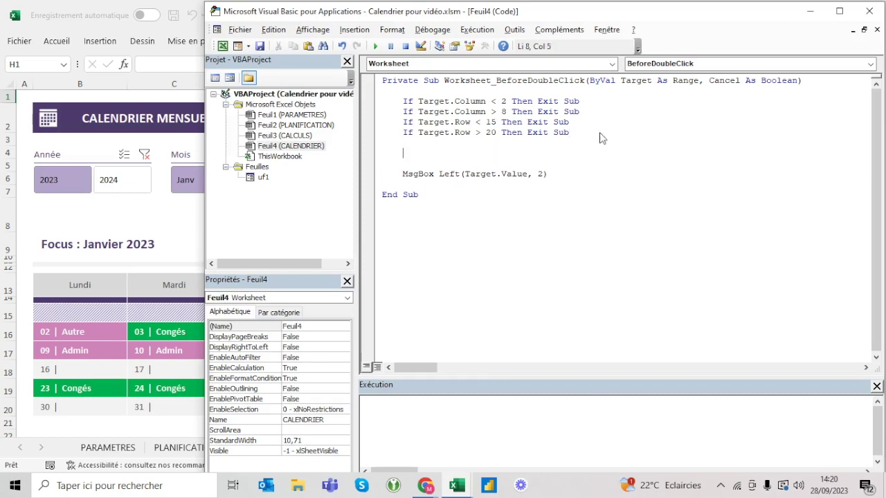
{"action": "type", "text": "ifnot intersect"}
{"action": "key", "text": "BackSpace"}
{"action": "key", "text": "BackSpace"}
{"action": "key", "text": "BackSpace"}
{"action": "key", "text": "BackSpace"}
{"action": "key", "text": "BackSpace"}
{"action": "key", "text": "BackSpace"}
{"action": "key", "text": "BackSpace"}
{"action": "key", "text": "BackSpace"}
{"action": "key", "text": "BackSpace"}
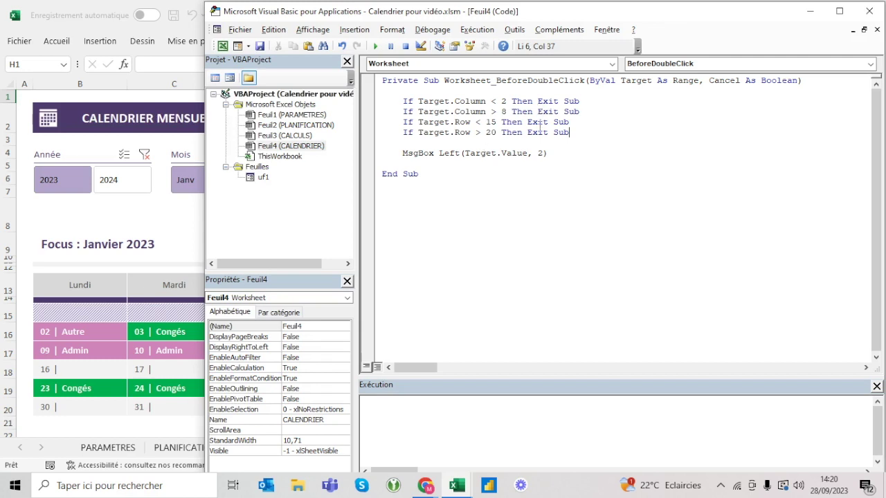
Extend the first If with an 'Or' continuation holding the Column > 8 condition.
{"action": "left_click", "coordinate": [509, 103]}
{"action": "type", "text": "or"}
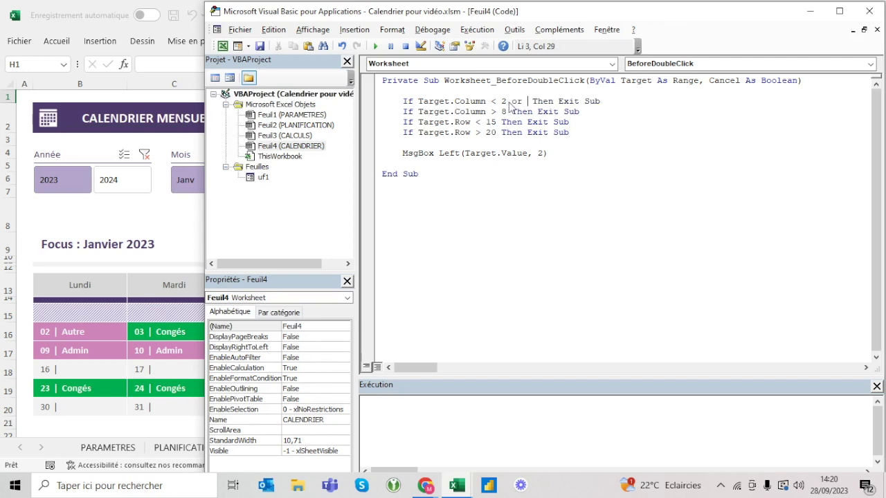
{"action": "left_click", "coordinate": [493, 113]}
{"action": "key", "text": "Return"}
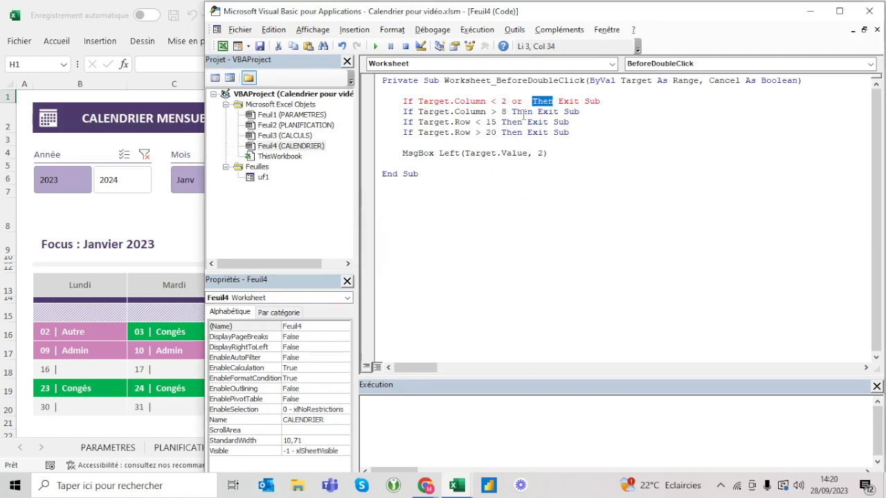
{"action": "left_click_drag", "start_coordinate": [506, 112], "coordinate": [418, 112]}
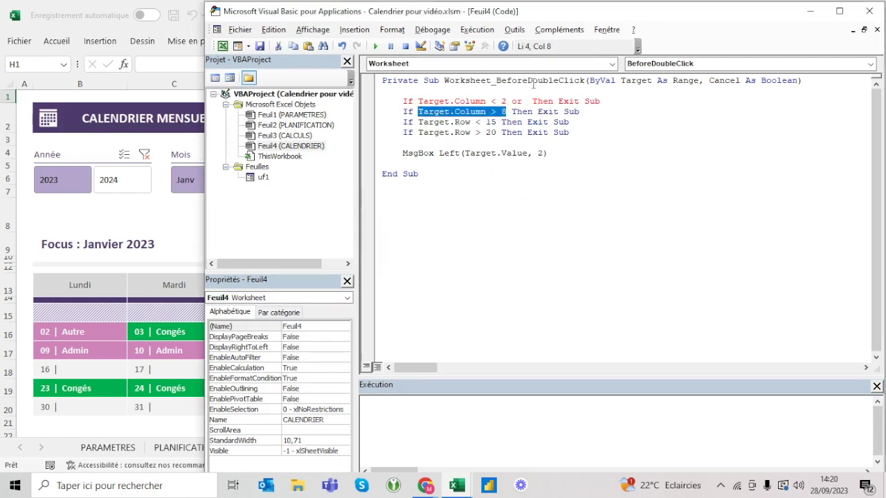
{"action": "left_click", "coordinate": [513, 102]}
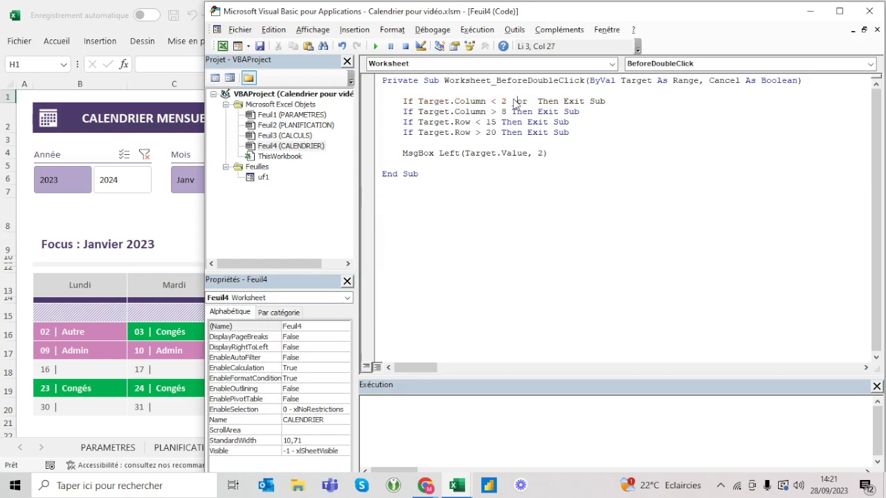
{"action": "key", "text": "BackSpace"}
{"action": "key", "text": "BackSpace"}
{"action": "key", "text": "Return"}
{"action": "left_click", "coordinate": [513, 102]}
{"action": "type", "text": "_"}
{"action": "key", "text": "ctrl+v"}
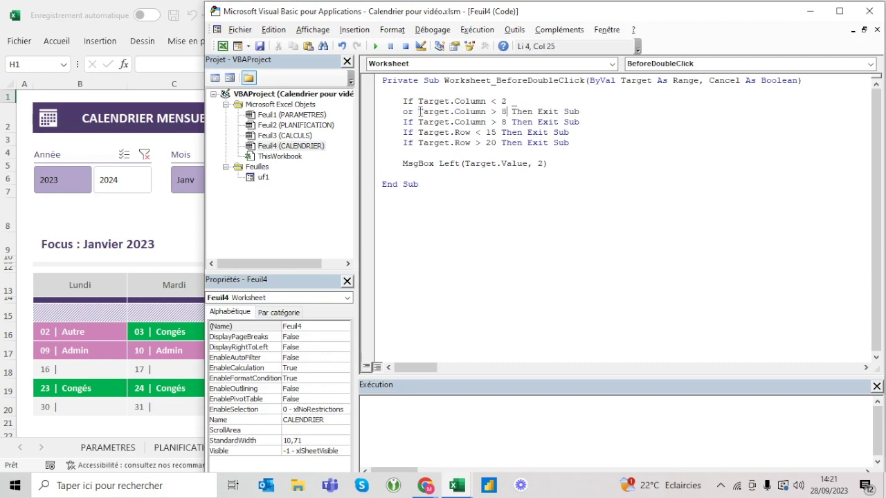
{"action": "type", "text": "_"}
{"action": "key", "text": "Return"}
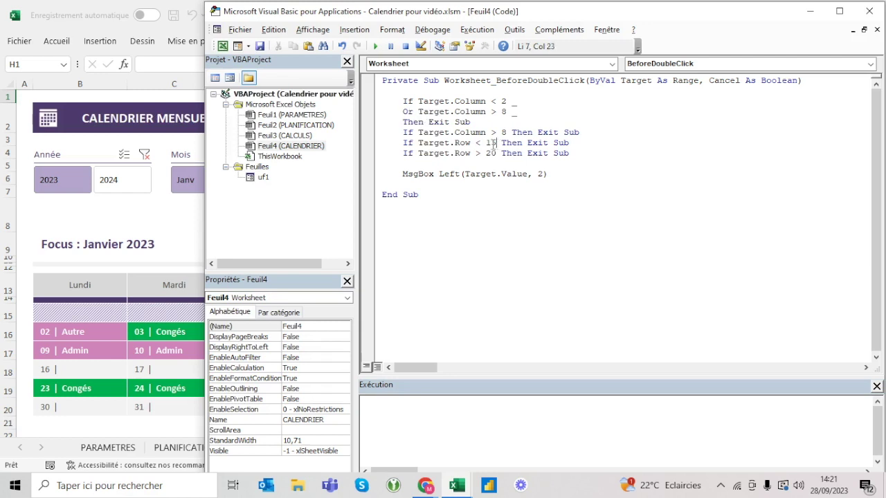
Add continuation lines 'Or Target.Row < 15 _' and 'Or Target.Row > 20 _'.
{"action": "left_click_drag", "start_coordinate": [495, 142], "coordinate": [423, 143]}
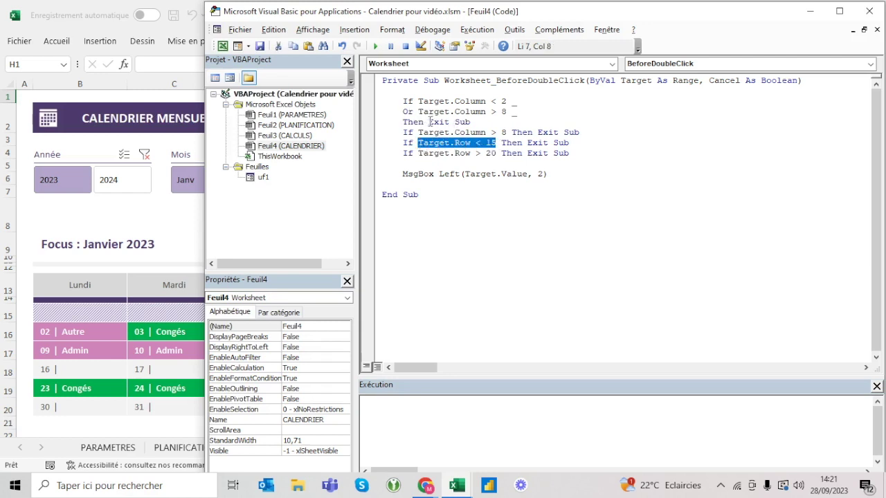
{"action": "left_click", "coordinate": [429, 121]}
{"action": "key", "text": "ctrl+z"}
{"action": "key", "text": "ctrl+z"}
{"action": "key", "text": "ctrl+z"}
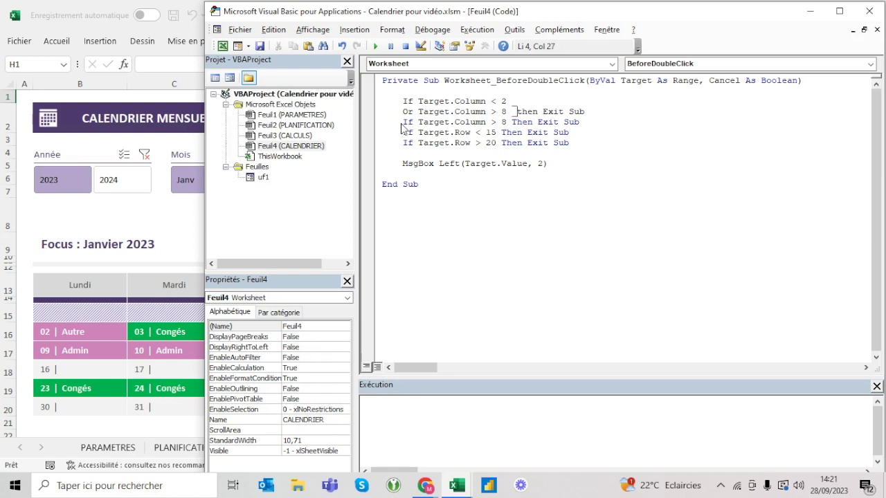
{"action": "key", "text": "Return"}
{"action": "type", "text": "or Target.Row < 15 _ then Exit Sub"}
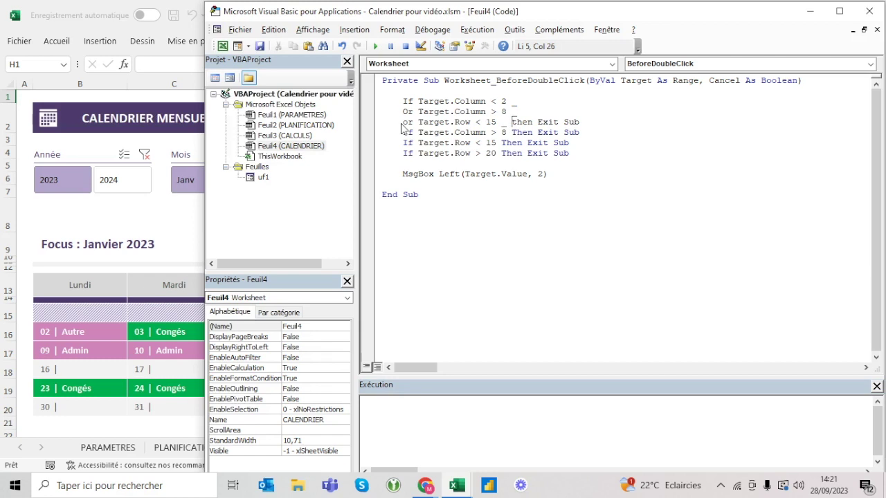
{"action": "key", "text": "Return"}
{"action": "type", "text": "Or Target.Row < 15"}
{"action": "key", "text": "Left"}
{"action": "key", "text": "BackSpace"}
{"action": "key", "text": "BackSpace"}
{"action": "key", "text": "BackSpace"}
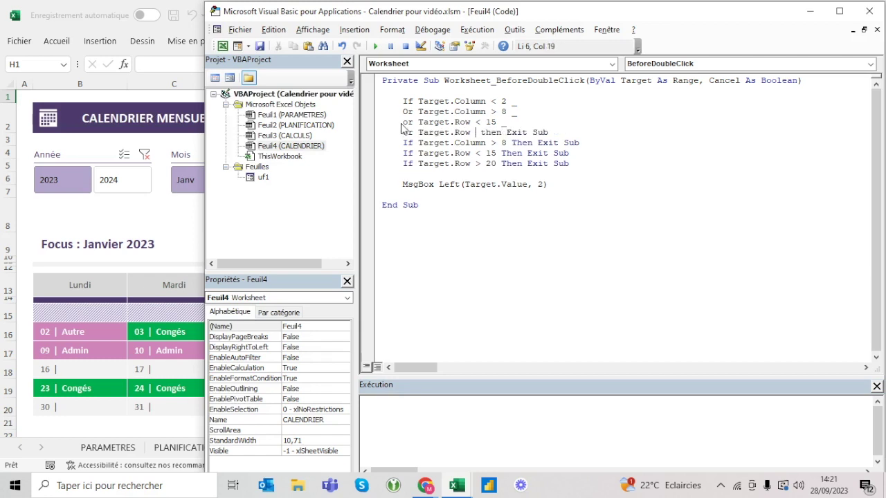
{"action": "type", "text": "> 20 "}
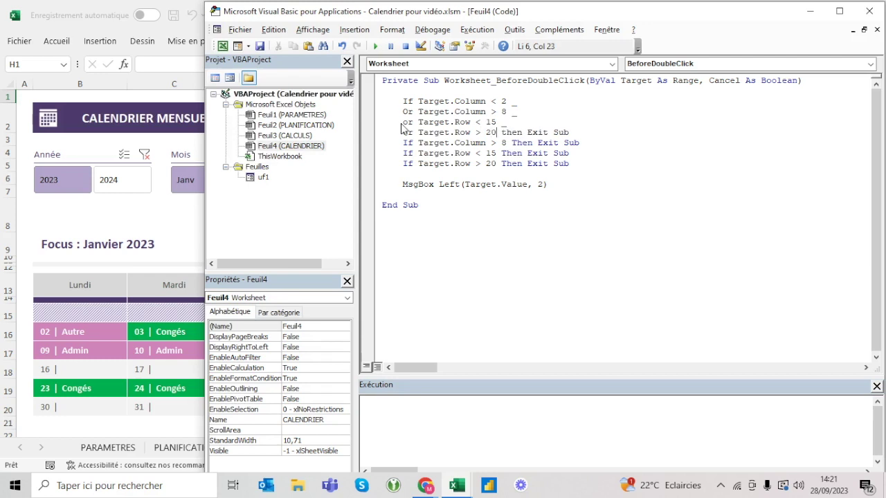
{"action": "type", "text": "_"}
{"action": "key", "text": "Return"}
{"action": "key", "text": "Down"}
Indent the Or lines and delete the three old separate conditions.
{"action": "key", "text": "Up"}
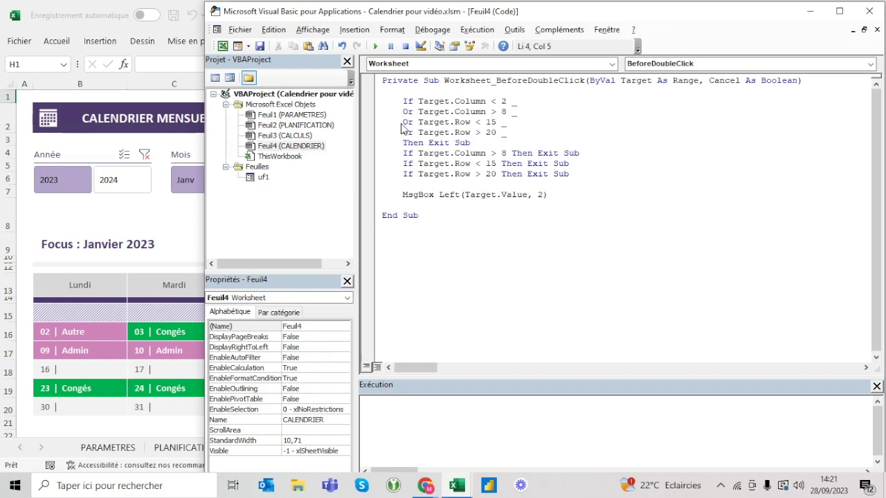
{"action": "key", "text": "shift+Down"}
{"action": "key", "text": "shift+Down"}
{"action": "key", "text": "shift+Down"}
{"action": "key", "text": "Tab"}
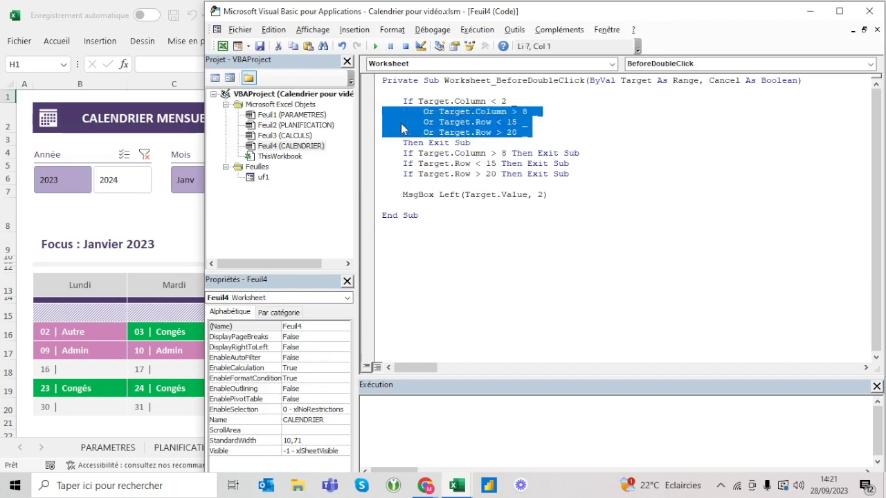
{"action": "key", "text": "Down"}
{"action": "key", "text": "shift+Down"}
{"action": "key", "text": "shift+Down"}
{"action": "key", "text": "shift+Down"}
{"action": "key", "text": "Delete"}
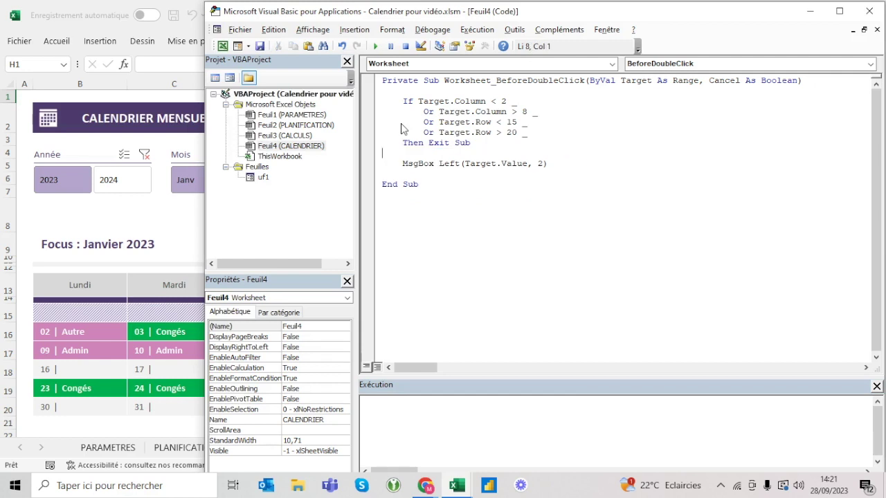
Join all Or clauses and Then Exit Sub into one If line, and widen the editor.
{"action": "left_click", "coordinate": [475, 121]}
{"action": "left_click", "coordinate": [424, 111]}
{"action": "key", "text": "BackSpace"}
{"action": "key", "text": "BackSpace"}
{"action": "key", "text": "BackSpace"}
{"action": "key", "text": "BackSpace"}
{"action": "key", "text": "BackSpace"}
{"action": "key", "text": "BackSpace"}
{"action": "key", "text": "Left"}
{"action": "key", "text": "Left"}
{"action": "key", "text": "Left"}
{"action": "key", "text": "Down"}
{"action": "key", "text": "Left"}
{"action": "key", "text": "BackSpace"}
{"action": "key", "text": "BackSpace"}
{"action": "key", "text": "BackSpace"}
{"action": "key", "text": "BackSpace"}
{"action": "key", "text": "BackSpace"}
{"action": "key", "text": "BackSpace"}
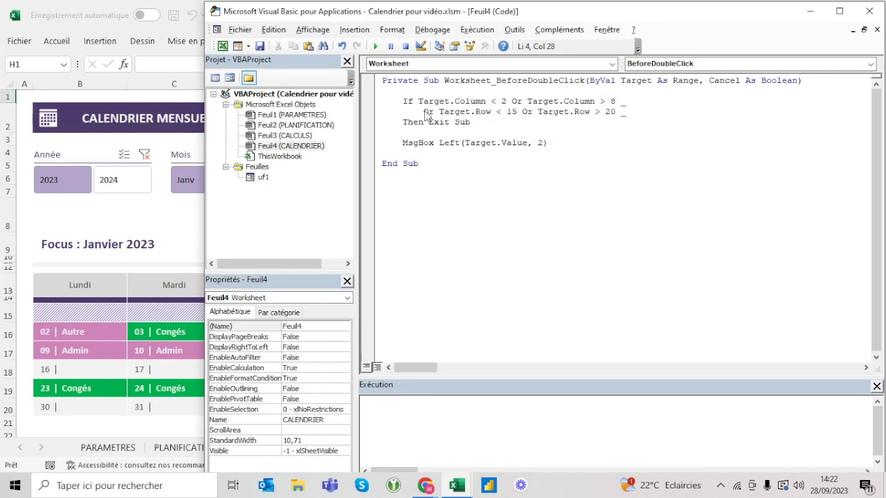
{"action": "key", "text": "Home"}
{"action": "left_click_drag", "start_coordinate": [418, 101], "coordinate": [618, 100]}
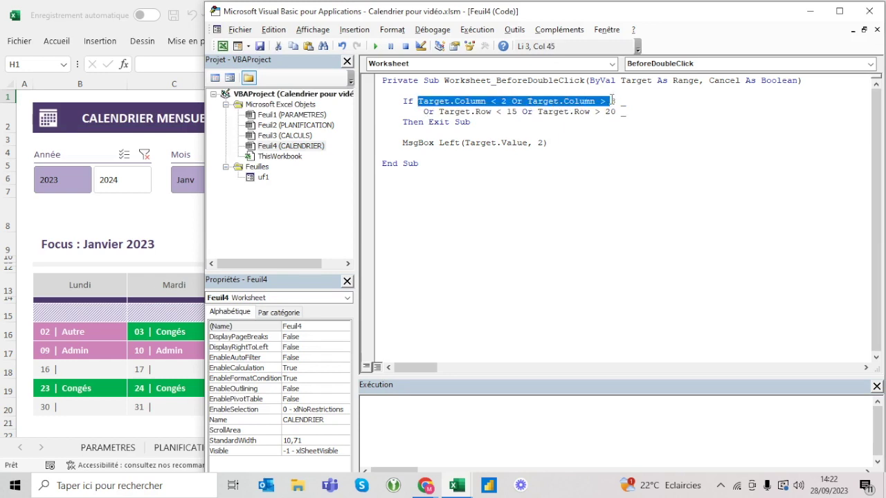
{"action": "left_click", "coordinate": [484, 120]}
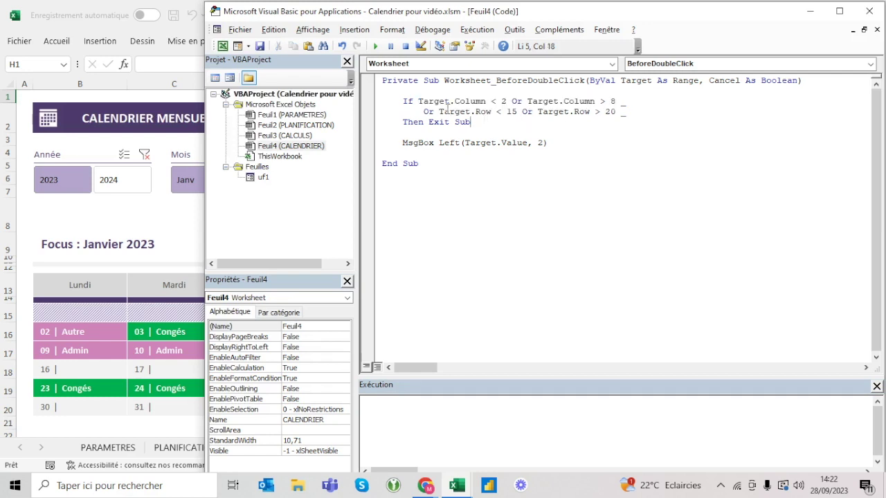
{"action": "left_click", "coordinate": [423, 111]}
{"action": "key", "text": "BackSpace"}
{"action": "key", "text": "BackSpace"}
{"action": "key", "text": "BackSpace"}
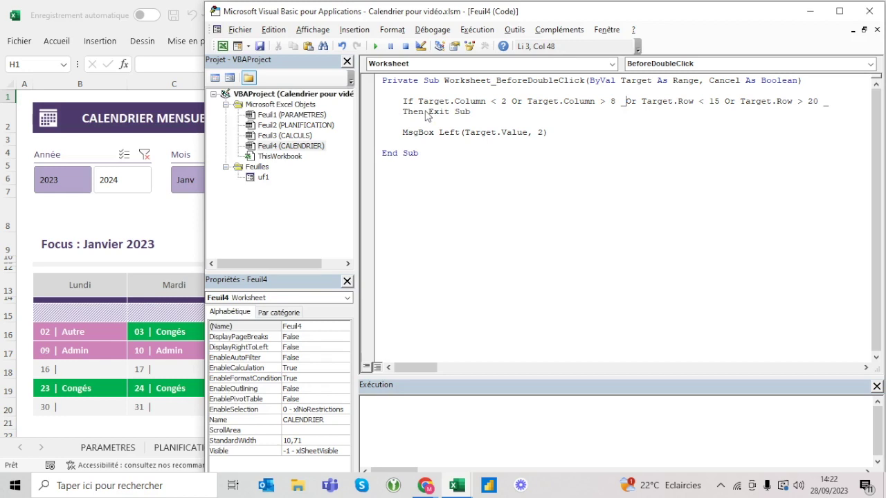
{"action": "left_click", "coordinate": [404, 112]}
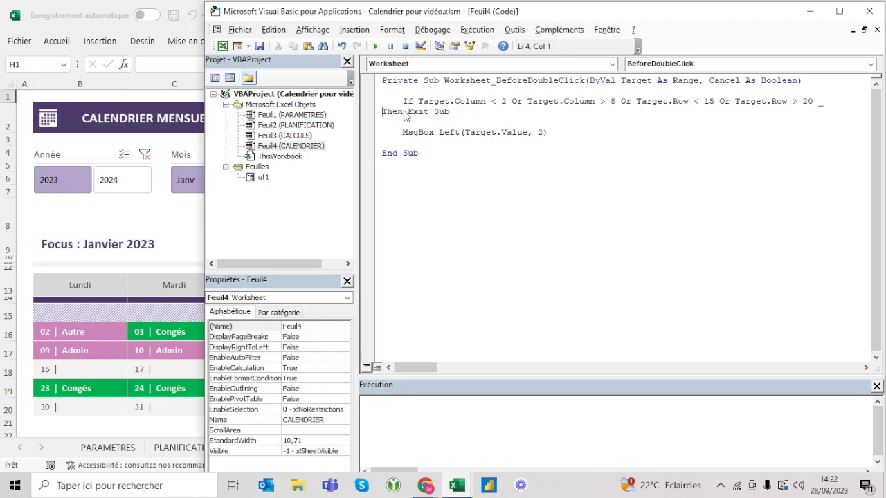
{"action": "key", "text": "BackSpace"}
{"action": "key", "text": "BackSpace"}
{"action": "key", "text": "BackSpace"}
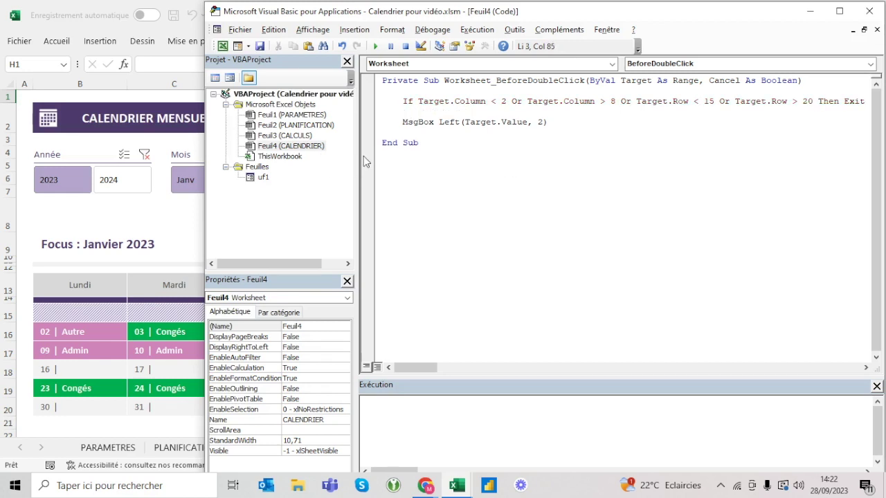
{"action": "left_click_drag", "start_coordinate": [205, 178], "coordinate": [152, 179]}
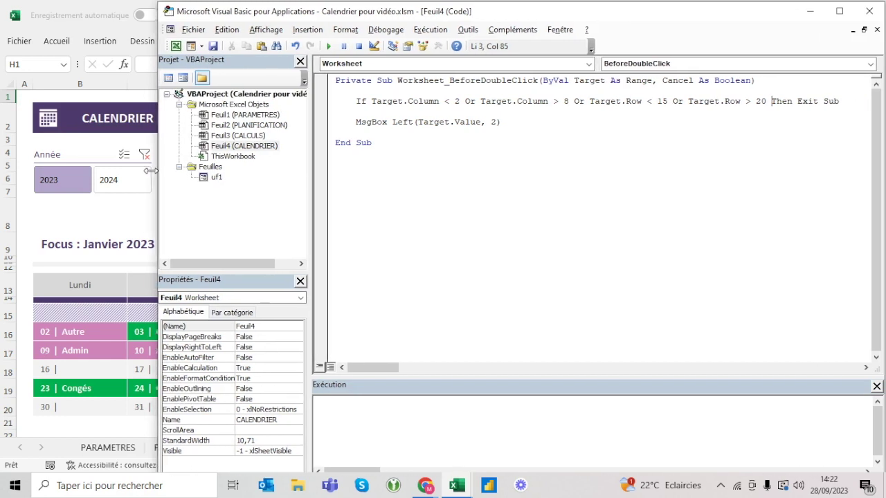
{"action": "left_click", "coordinate": [475, 80]}
Undo step by step back to the earliest version of the exit condition.
{"action": "key", "text": "Down"}
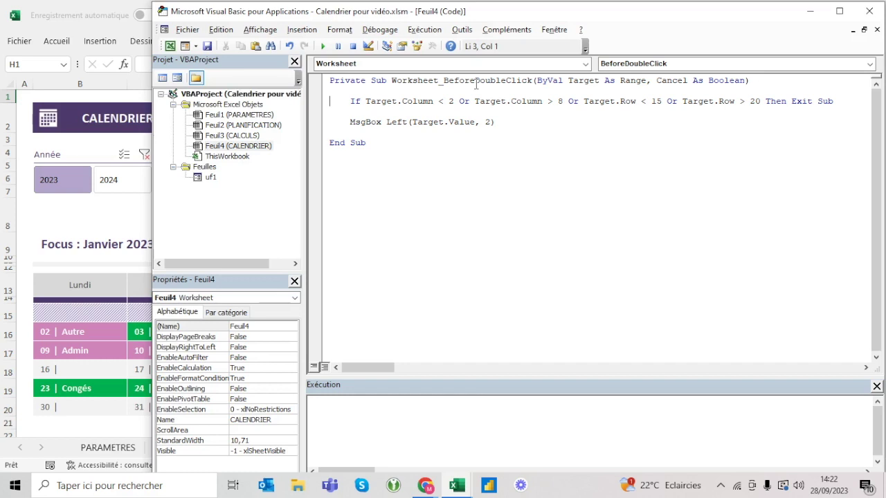
{"action": "left_click", "coordinate": [290, 46]}
{"action": "left_click", "coordinate": [290, 46]}
{"action": "left_click", "coordinate": [290, 46]}
{"action": "left_click", "coordinate": [290, 46]}
{"action": "left_click", "coordinate": [290, 46]}
{"action": "left_click", "coordinate": [290, 47]}
{"action": "left_click", "coordinate": [290, 47]}
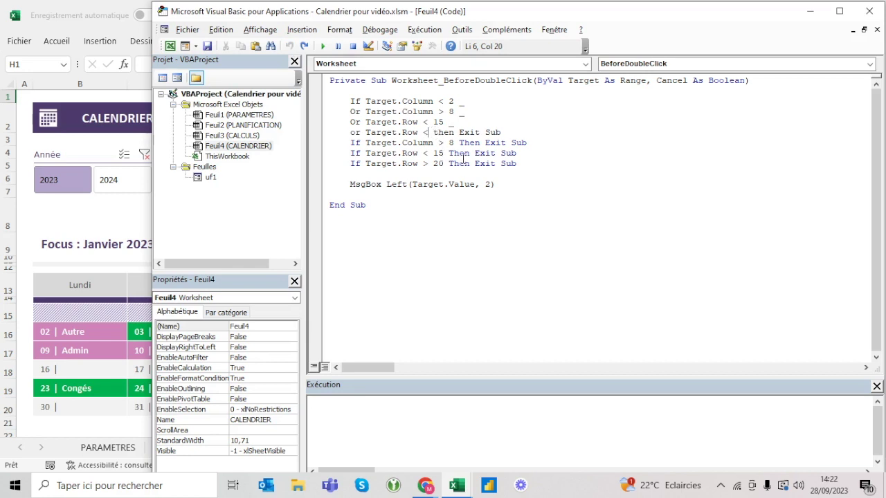
Redo all edits to restore the single-line If … Then Exit Sub, then return to Excel.
{"action": "left_click", "coordinate": [304, 47]}
{"action": "left_click", "coordinate": [305, 47]}
{"action": "left_click", "coordinate": [304, 46]}
{"action": "left_click", "coordinate": [304, 46]}
{"action": "left_click", "coordinate": [305, 46]}
{"action": "left_click", "coordinate": [305, 46]}
{"action": "left_click", "coordinate": [304, 46]}
{"action": "left_click", "coordinate": [305, 47]}
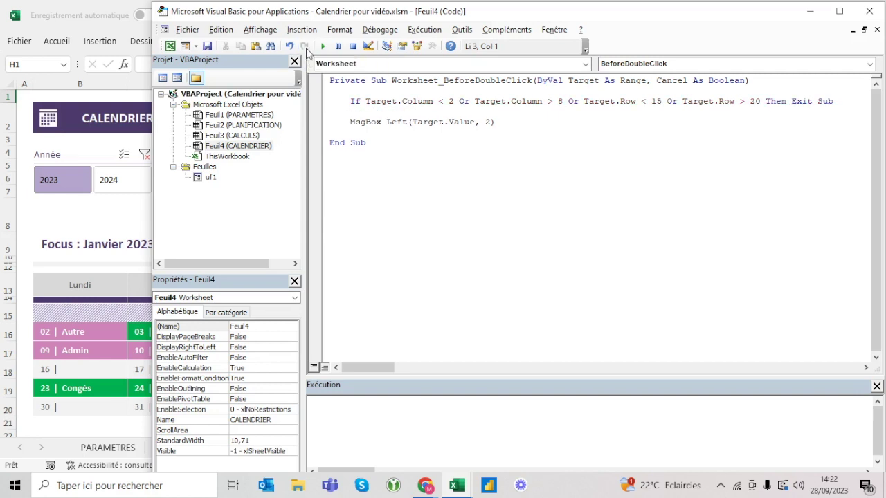
{"action": "left_click", "coordinate": [384, 88]}
{"action": "key", "text": "alt+F11"}
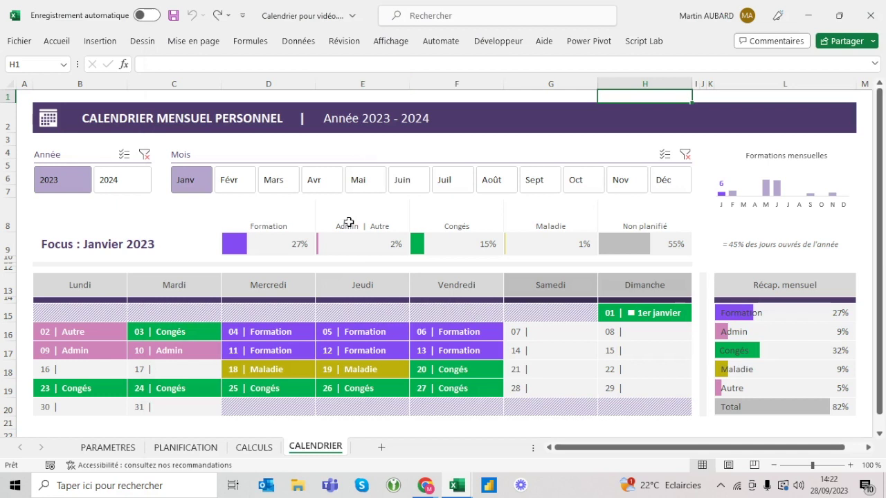
Trigger the macro on days 21 (G18), 05 (E16) and 04 (D16), dismissing each message.
{"action": "left_click", "coordinate": [346, 285]}
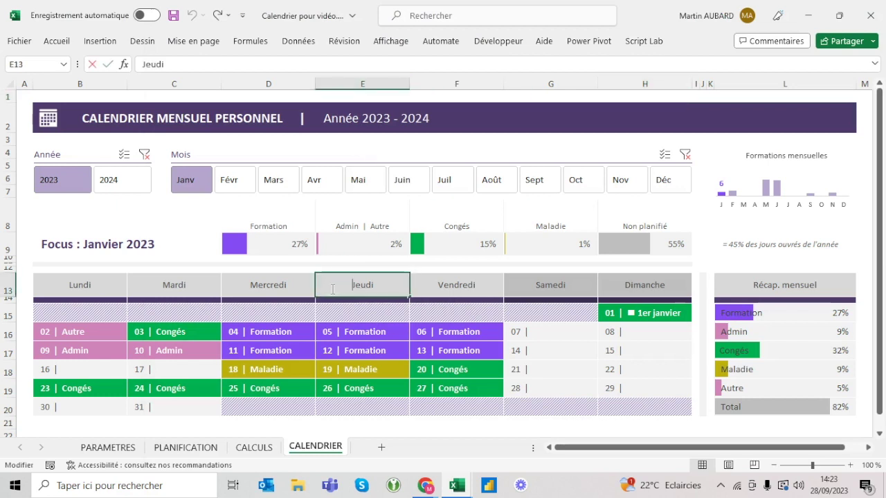
{"action": "left_click", "coordinate": [465, 284]}
{"action": "left_click", "coordinate": [586, 425]}
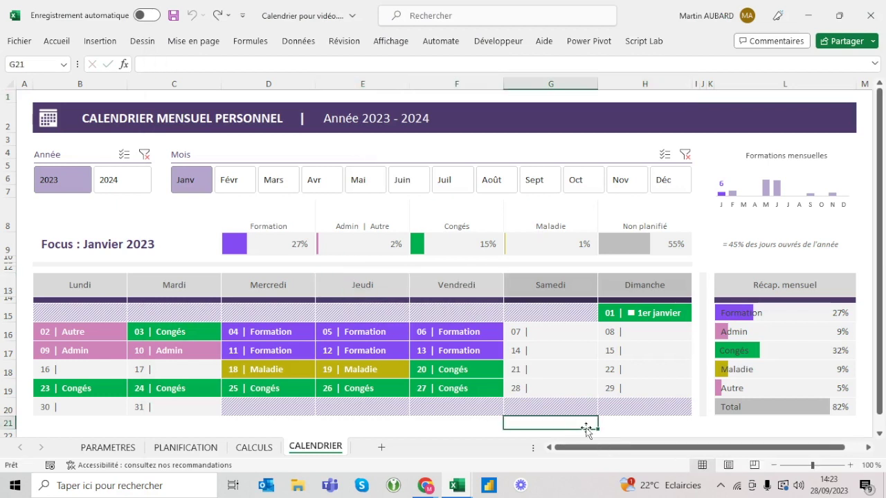
{"action": "left_click", "coordinate": [562, 372]}
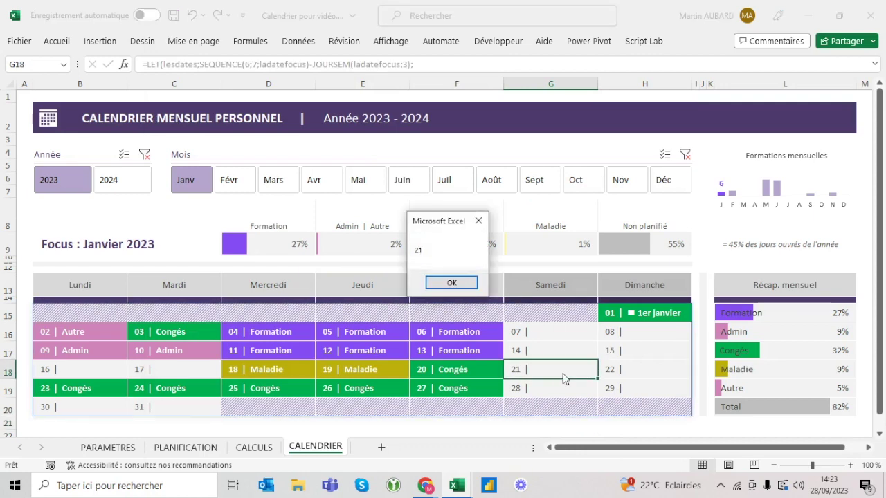
{"action": "key", "text": "Return"}
{"action": "double_click", "coordinate": [397, 331]}
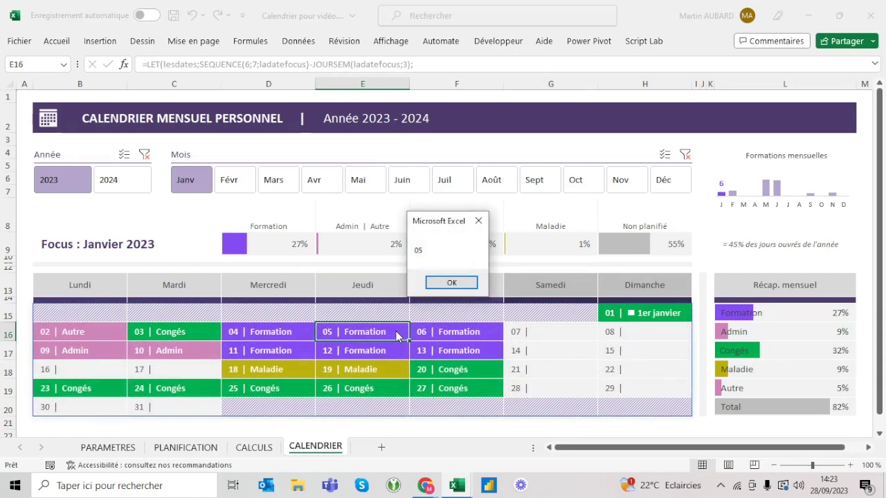
{"action": "key", "text": "Return"}
{"action": "left_click", "coordinate": [293, 332]}
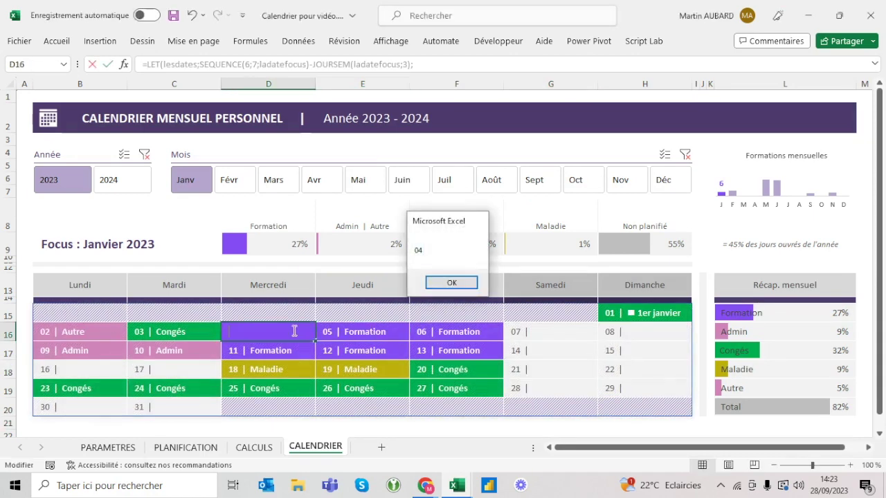
{"action": "key", "text": "Return"}
{"action": "key", "text": "alt+Tab"}
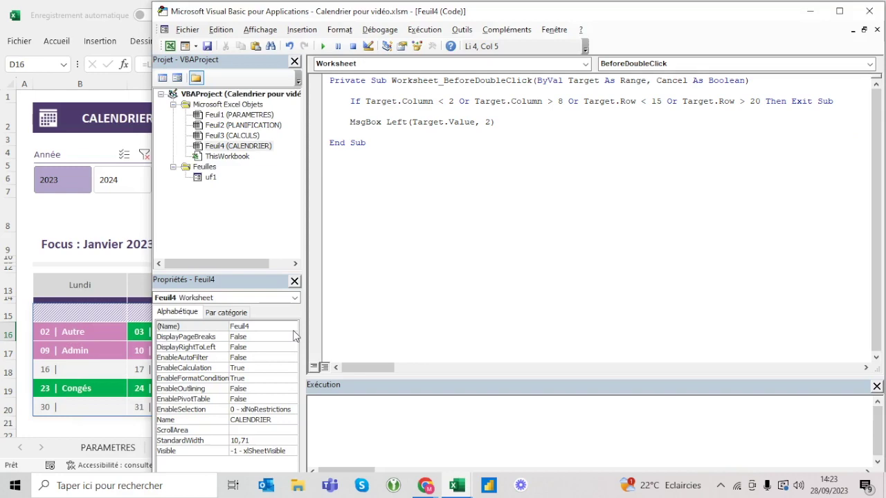
Insert 'If Target.Value = "" Then Exit Sub' above the MsgBox line.
{"action": "key", "text": "alt+Tab"}
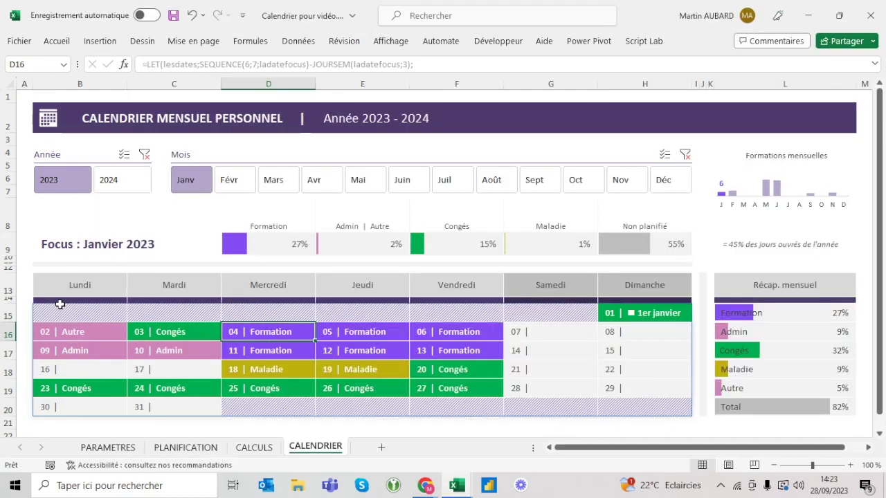
{"action": "left_click_drag", "start_coordinate": [54, 312], "coordinate": [609, 404]}
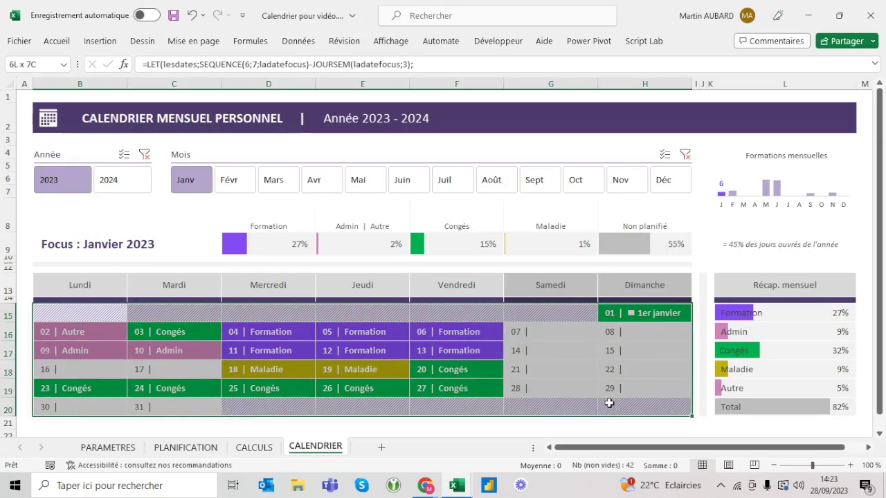
{"action": "key", "text": "alt+Tab"}
{"action": "left_click", "coordinate": [366, 111]}
{"action": "type", "text": "if Target."}
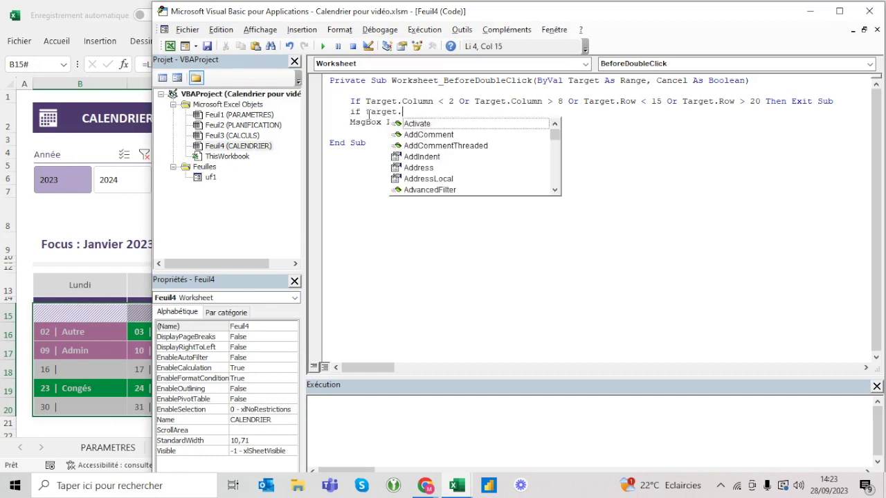
{"action": "type", "text": "Val"}
{"action": "type", "text": " = Then"}
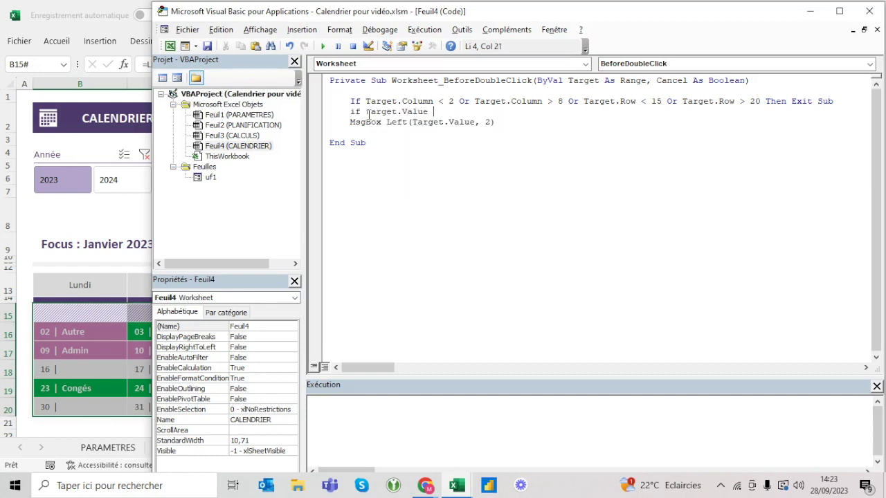
{"action": "key", "text": "Return"}
{"action": "type", "text": "\"\" Then"}
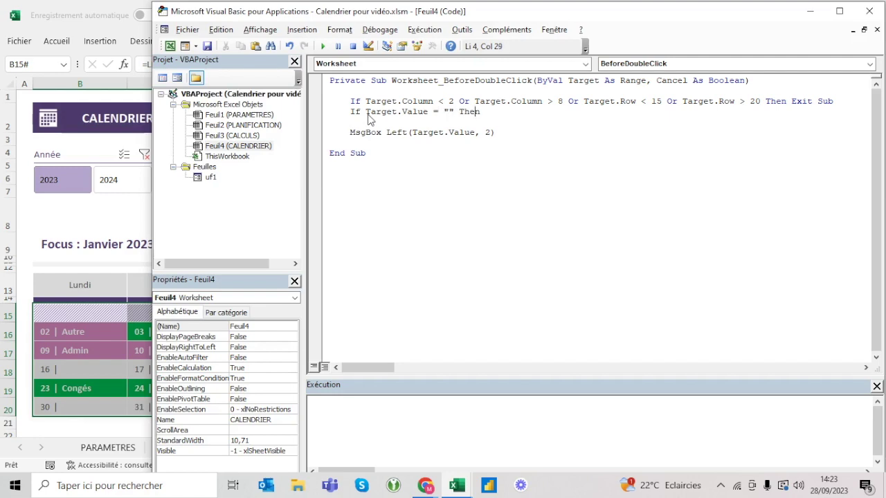
{"action": "type", "text": " exit sub"}
{"action": "key", "text": "Down"}
{"action": "key", "text": "Down"}
{"action": "key", "text": "Home"}
{"action": "key", "text": "alt+F11"}
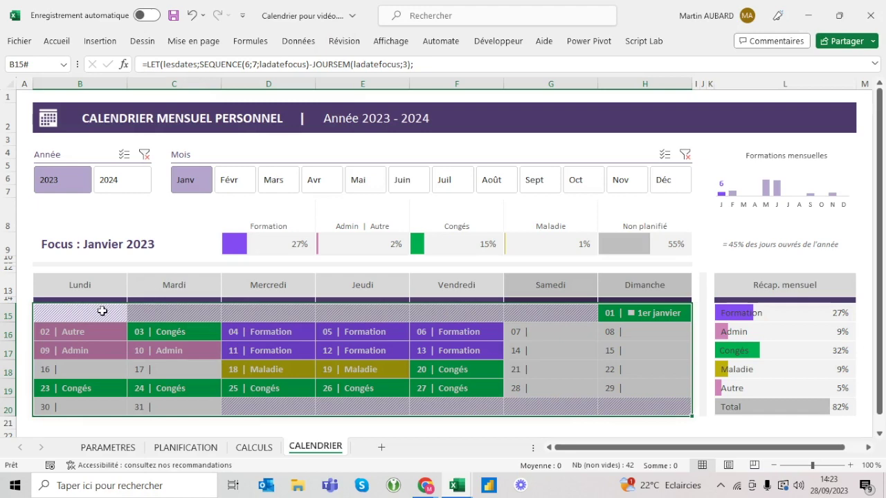
After empty B15 shows 0, change the empty-cell test to Target.Value = 0.
{"action": "double_click", "coordinate": [102, 315]}
{"action": "key", "text": "Return"}
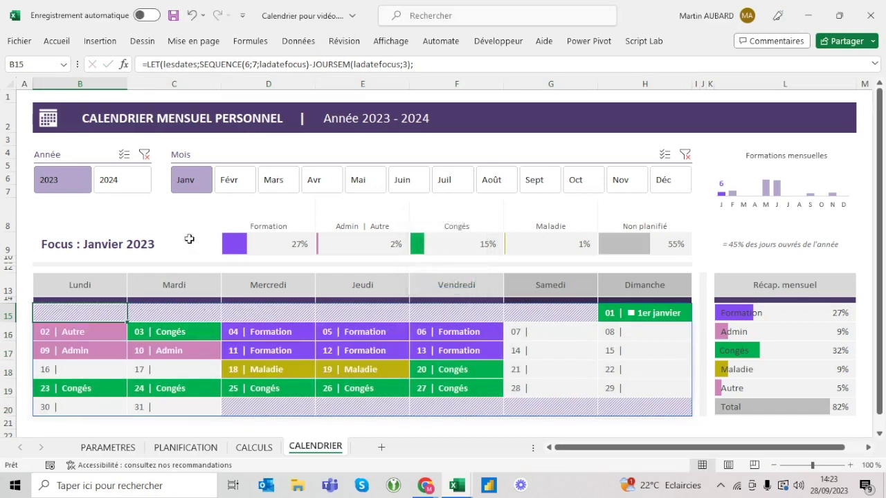
{"action": "key", "text": "alt+F11"}
{"action": "left_click", "coordinate": [454, 112]}
{"action": "key", "text": "BackSpace"}
{"action": "key", "text": "BackSpace"}
{"action": "type", "text": "0"}
Confirm empty cells C15, D15, E15, G20 stay silent while days 08 and 03 show.
{"action": "key", "text": "alt+F11"}
{"action": "double_click", "coordinate": [176, 313]}
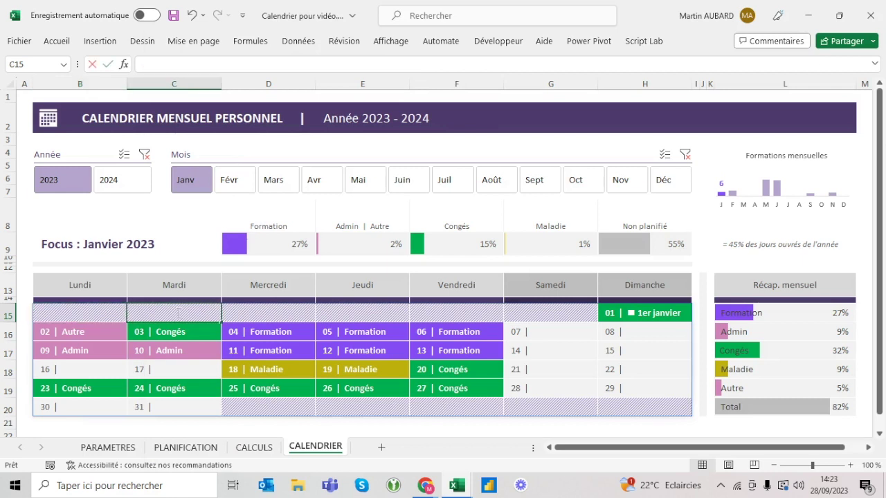
{"action": "left_click", "coordinate": [299, 307]}
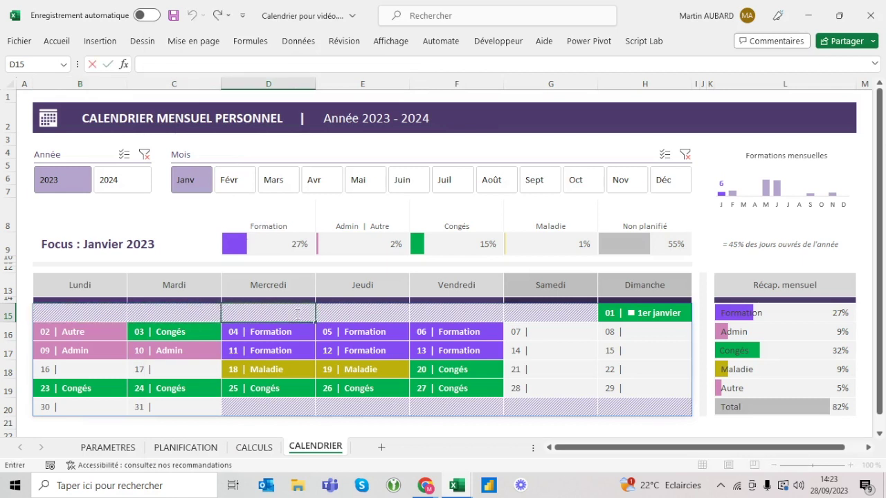
{"action": "left_click", "coordinate": [389, 314]}
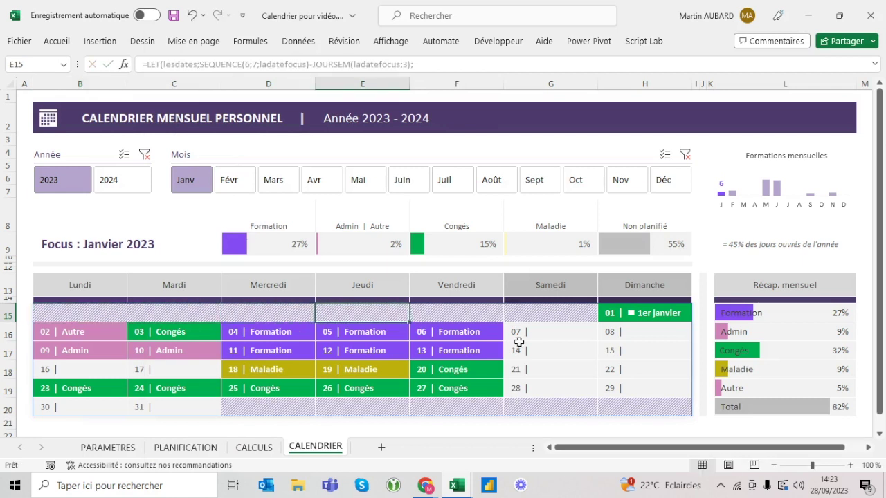
{"action": "left_click", "coordinate": [550, 402]}
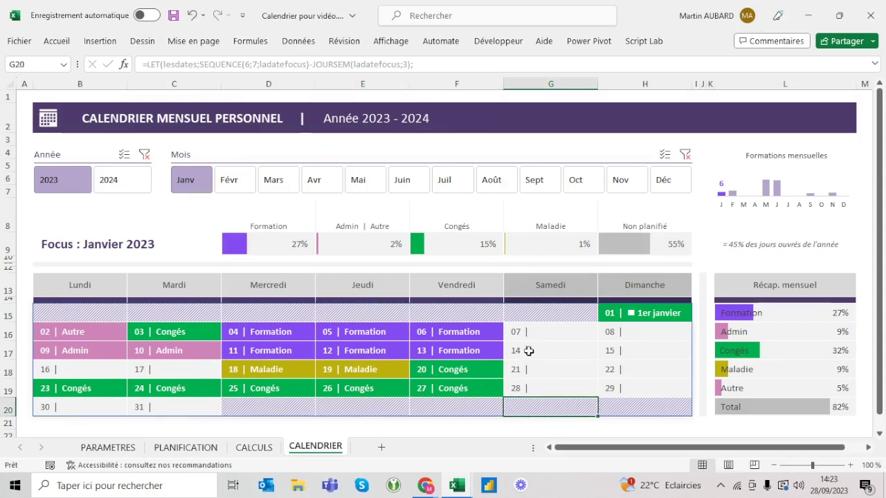
{"action": "left_click", "coordinate": [640, 332]}
{"action": "key", "text": "Return"}
{"action": "left_click", "coordinate": [159, 332]}
{"action": "double_click", "coordinate": [160, 332]}
{"action": "left_click", "coordinate": [453, 282]}
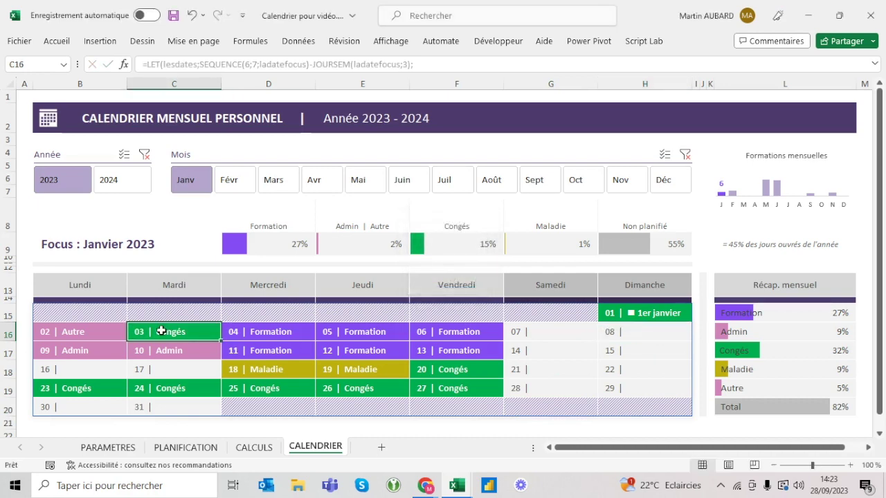
{"action": "key", "text": "alt+F11"}
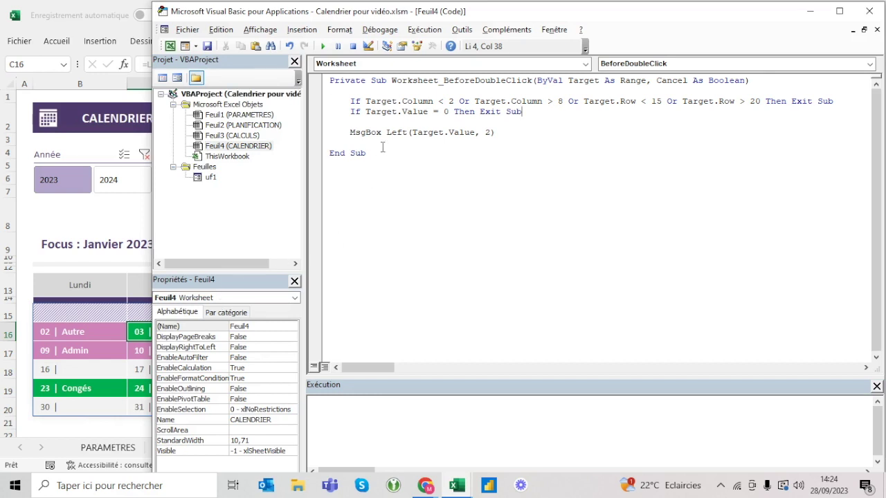
Check the PLANIFICATION sheet, then return to CALENDRIER and its macro code.
{"action": "key", "text": "alt+F11"}
{"action": "left_click", "coordinate": [174, 453]}
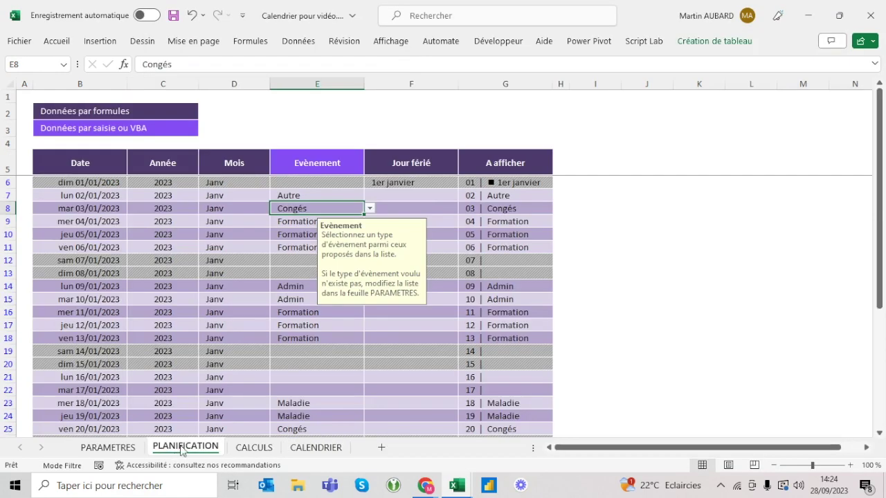
{"action": "left_click", "coordinate": [324, 450]}
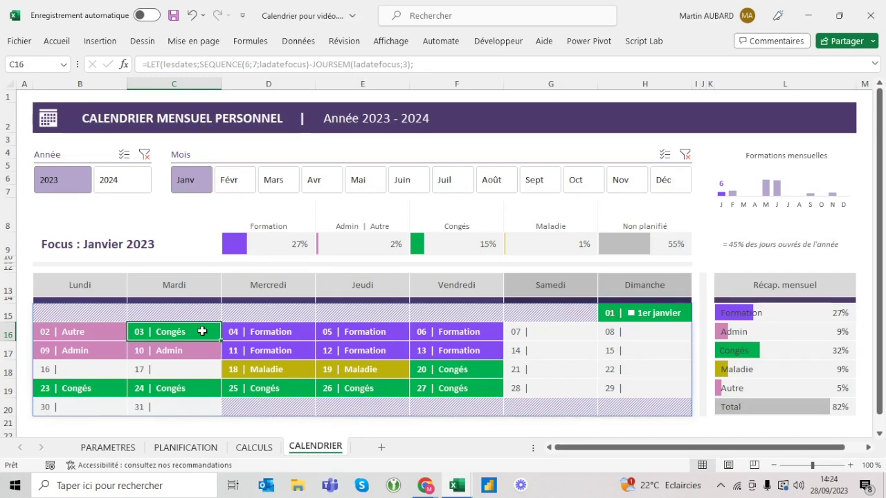
{"action": "key", "text": "alt+F11"}
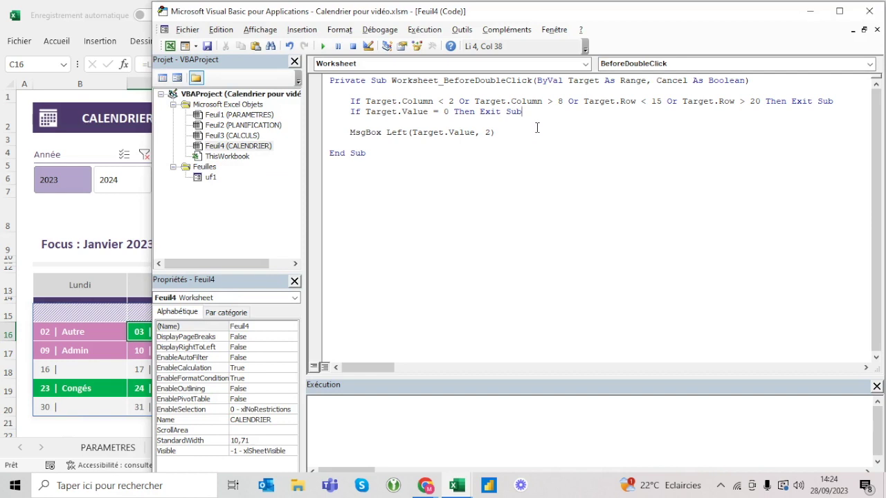
Insert a new line above the MsgBox statement and begin an If condition there.
{"action": "left_click", "coordinate": [543, 119]}
{"action": "key", "text": "Return"}
{"action": "type", "text": "if"}
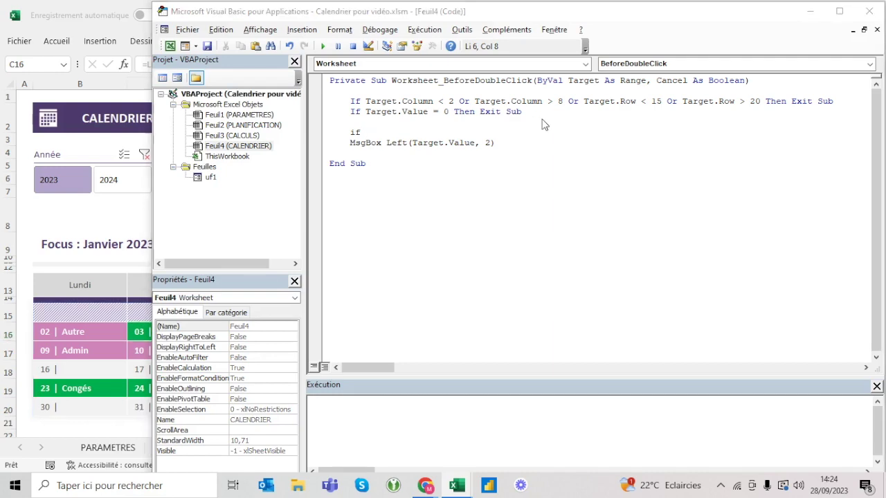
{"action": "key", "text": "alt+F11"}
{"action": "key", "text": "alt+F11"}
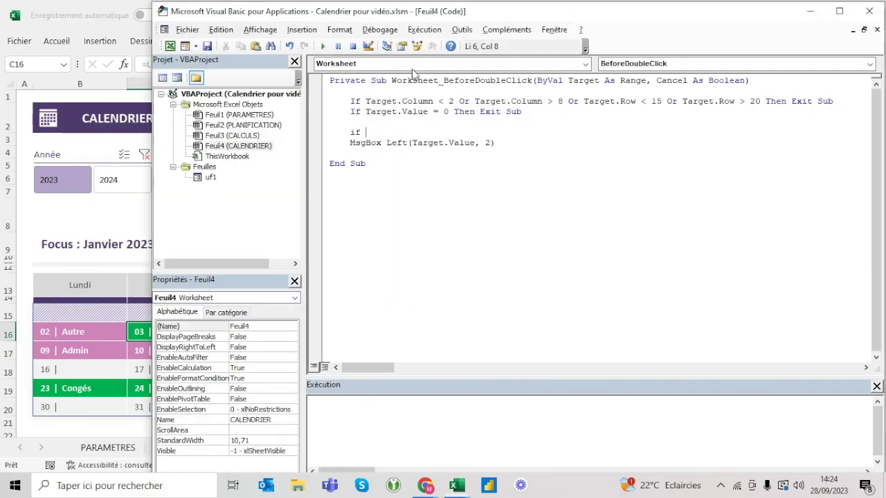
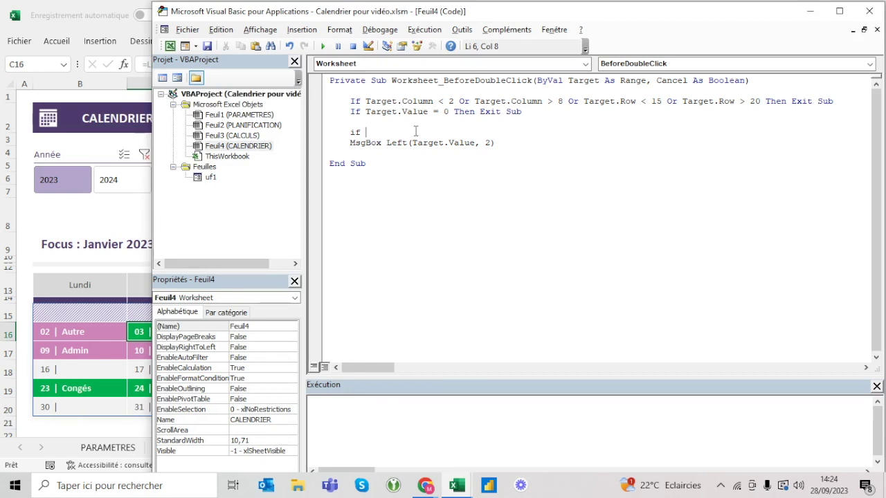
Delete the stray 'if' and change the MsgBox from Left(Target.Value, 2) to Len(Target.Value).
{"action": "left_click_drag", "start_coordinate": [380, 132], "coordinate": [330, 133]}
{"action": "key", "text": "BackSpace"}
{"action": "key", "text": "BackSpace"}
{"action": "left_click_drag", "start_coordinate": [498, 132], "coordinate": [385, 133]}
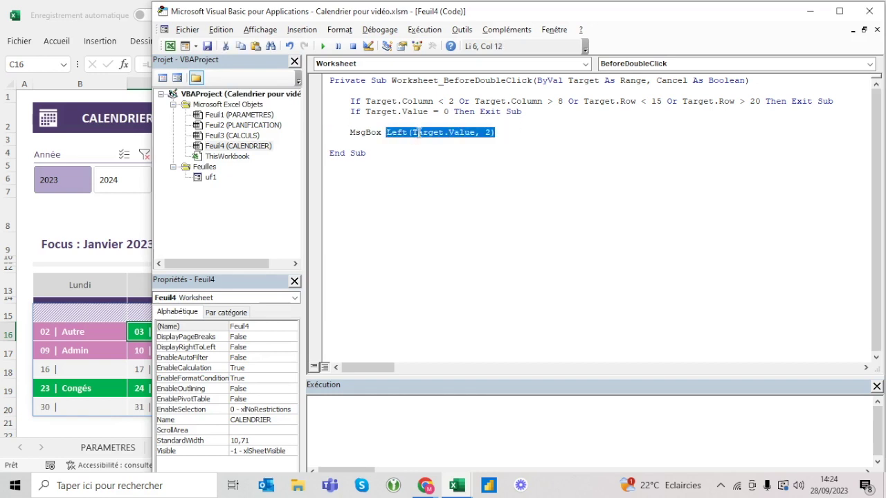
{"action": "left_click_drag", "start_coordinate": [408, 132], "coordinate": [386, 133]}
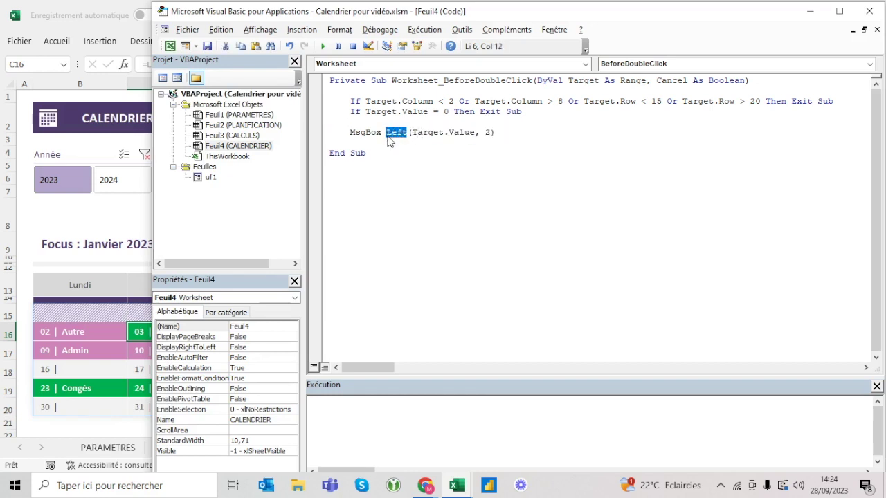
{"action": "type", "text": "len"}
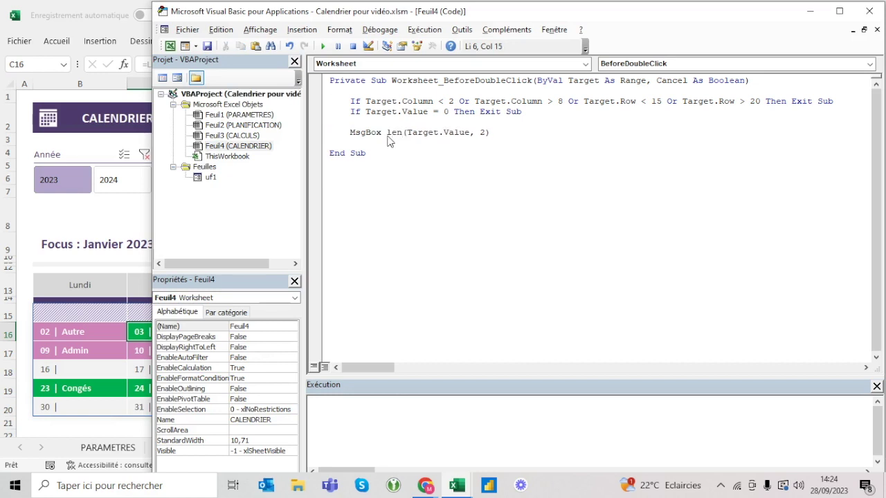
{"action": "left_click", "coordinate": [508, 131]}
{"action": "key", "text": "BackSpace"}
{"action": "key", "text": "BackSpace"}
{"action": "key", "text": "BackSpace"}
{"action": "key", "text": "BackSpace"}
{"action": "type", "text": ")"}
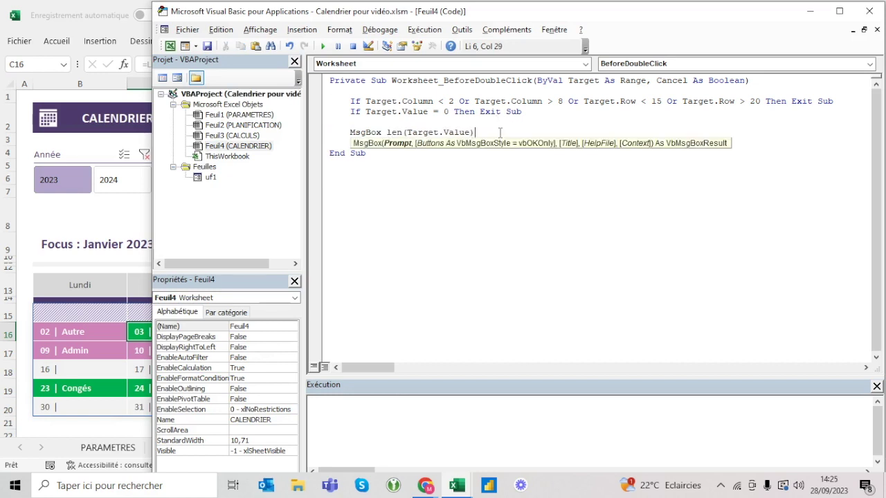
{"action": "key", "text": "Home"}
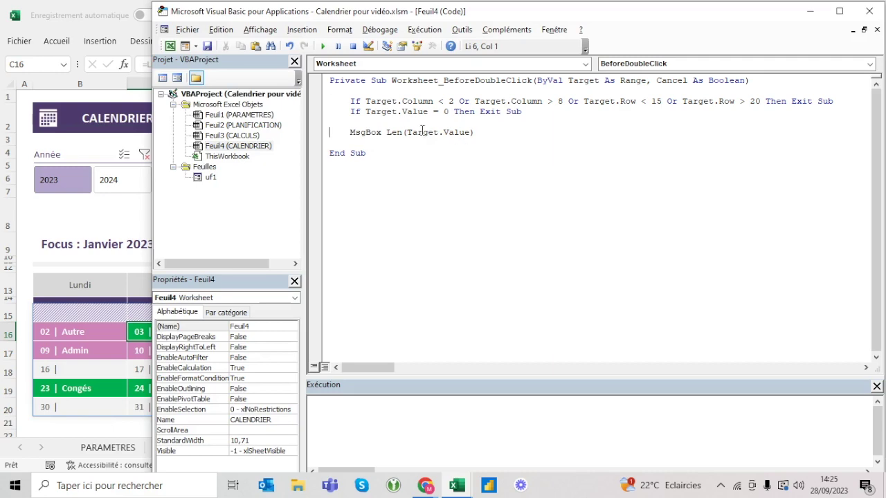
{"action": "key", "text": "alt+F11"}
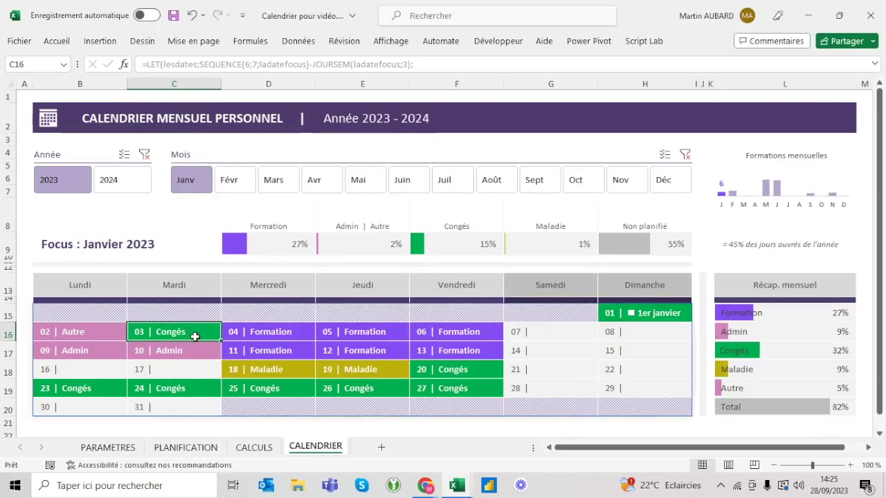
Test the length message on days 03 Congés, 06 Formation, 07 and 1er janvier.
{"action": "double_click", "coordinate": [194, 336]}
{"action": "key", "text": "Return"}
{"action": "double_click", "coordinate": [436, 335]}
{"action": "key", "text": "Return"}
{"action": "double_click", "coordinate": [561, 330]}
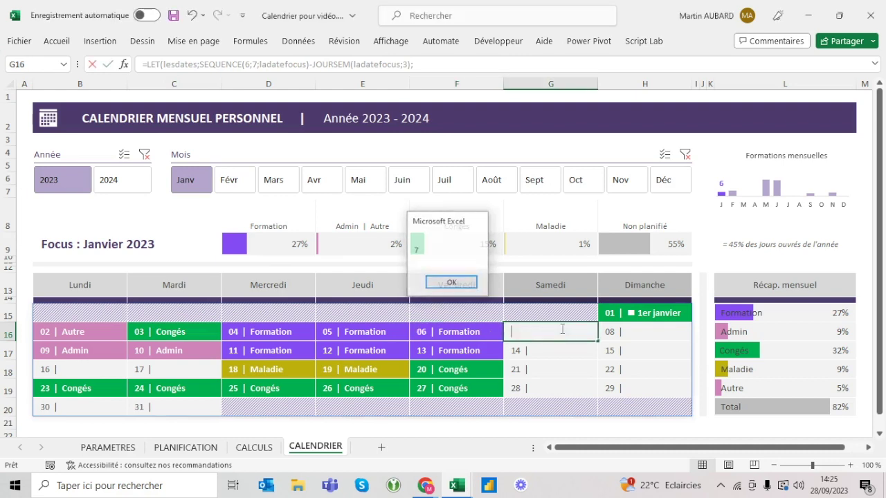
{"action": "key", "text": "Return"}
{"action": "double_click", "coordinate": [633, 315]}
{"action": "key", "text": "Return"}
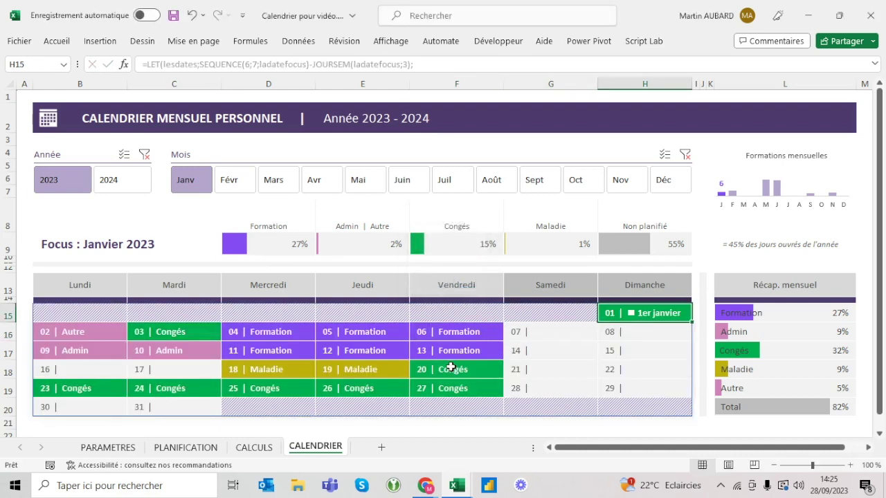
Test days 20 Congés, 21, 14 and 16; the empty days report a length of 7.
{"action": "double_click", "coordinate": [451, 370]}
{"action": "key", "text": "Return"}
{"action": "double_click", "coordinate": [547, 369]}
{"action": "key", "text": "Return"}
{"action": "double_click", "coordinate": [550, 353]}
{"action": "key", "text": "Return"}
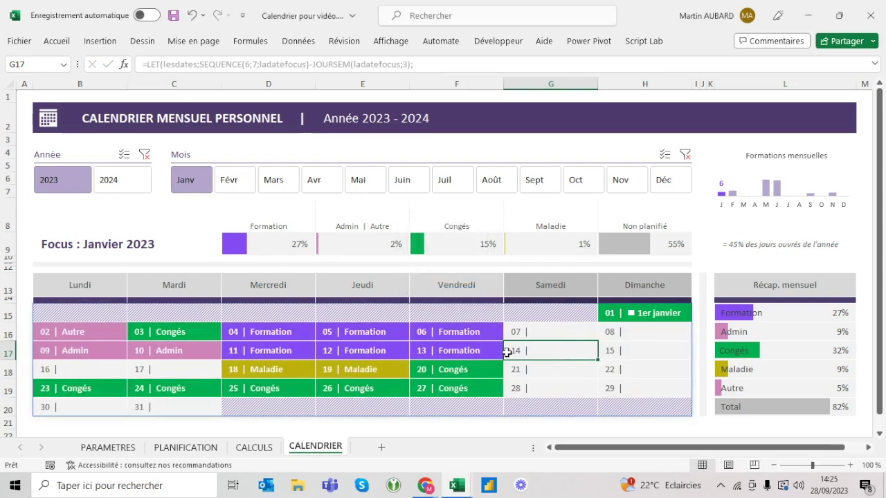
{"action": "double_click", "coordinate": [69, 368]}
{"action": "key", "text": "Return"}
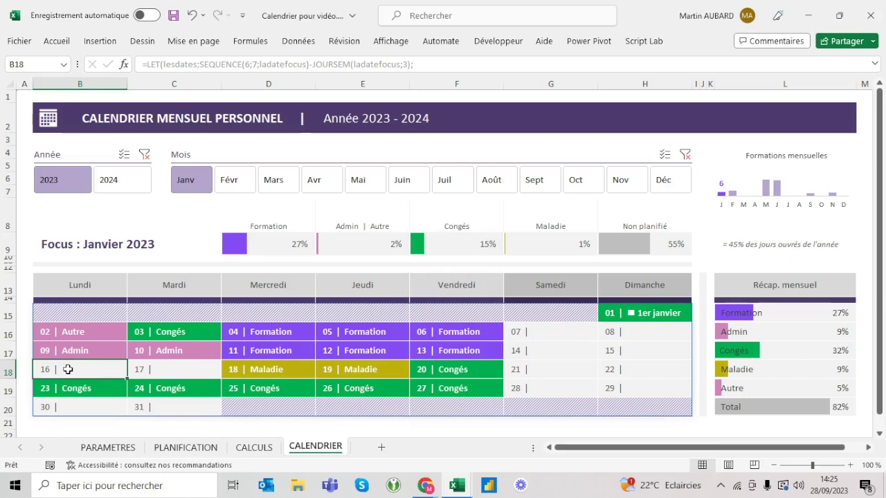
{"action": "key", "text": "alt+F11"}
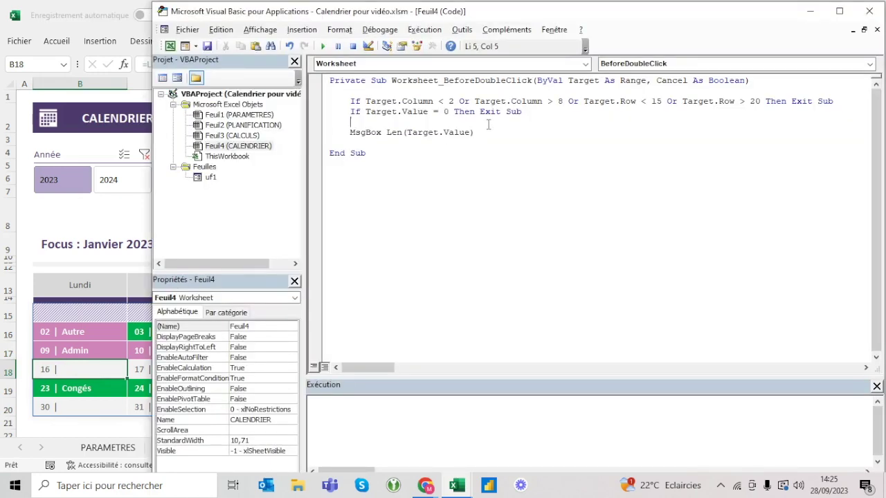
Write the condition line If Len(Target.Value) = 7 Then above the message.
{"action": "key", "text": "Return"}
{"action": "type", "text": "i"}
{"action": "key", "text": "BackSpace"}
{"action": "key", "text": "BackSpace"}
{"action": "type", "text": "if"}
{"action": "key", "text": "Down"}
{"action": "key", "text": "Return"}
{"action": "left_click", "coordinate": [389, 141]}
{"action": "key", "text": "BackSpace"}
{"action": "key", "text": "BackSpace"}
{"action": "key", "text": "BackSpace"}
{"action": "key", "text": "BackSpace"}
{"action": "key", "text": "BackSpace"}
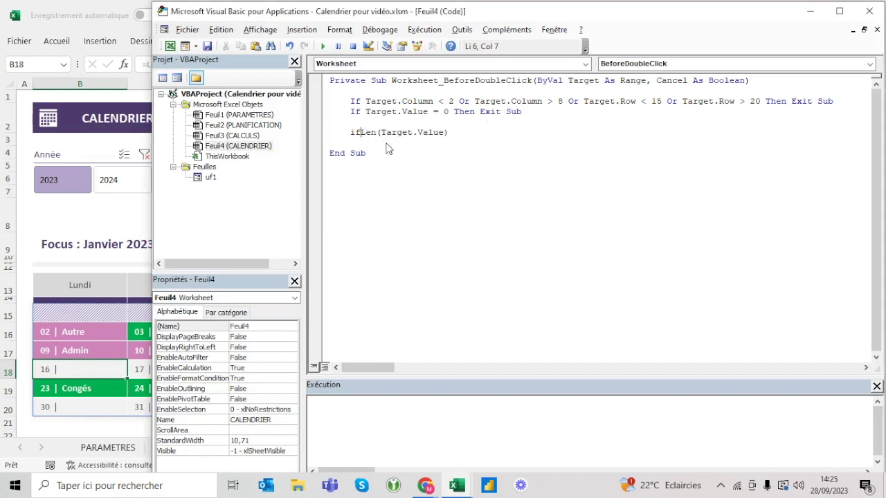
{"action": "left_click", "coordinate": [476, 134]}
{"action": "type", "text": "= 7 then"}
{"action": "key", "text": "Return"}
Add the indented line MsgBox "Supprimer la valeur" under the condition.
{"action": "key", "text": "Tab"}
{"action": "type", "text": "msgbox"}
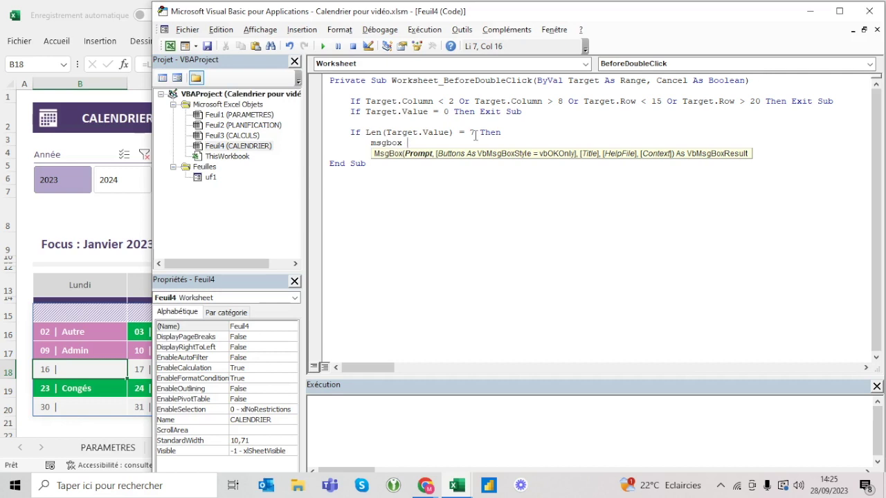
{"action": "type", "text": "\"Supprimer la valeur\""}
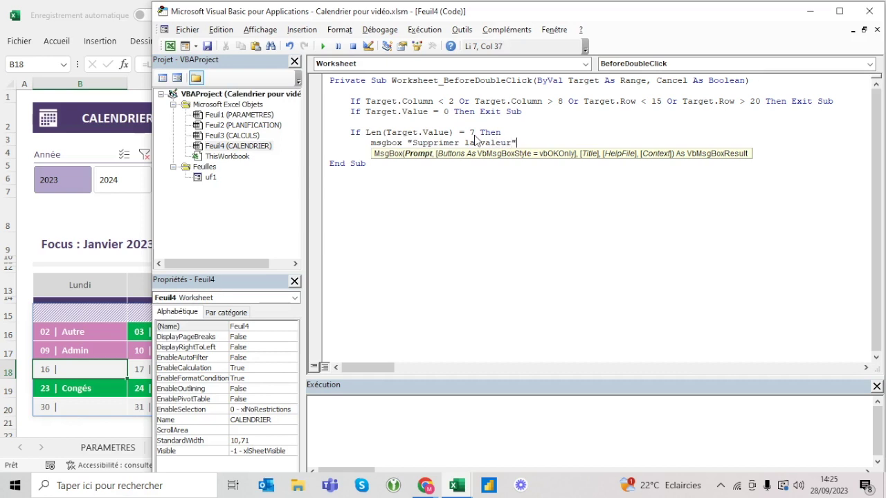
{"action": "key", "text": "Return"}
Add an Else branch with MsgBox "Ajouter un événement" and close it with End If.
{"action": "key", "text": "BackSpace"}
{"action": "type", "text": "else"}
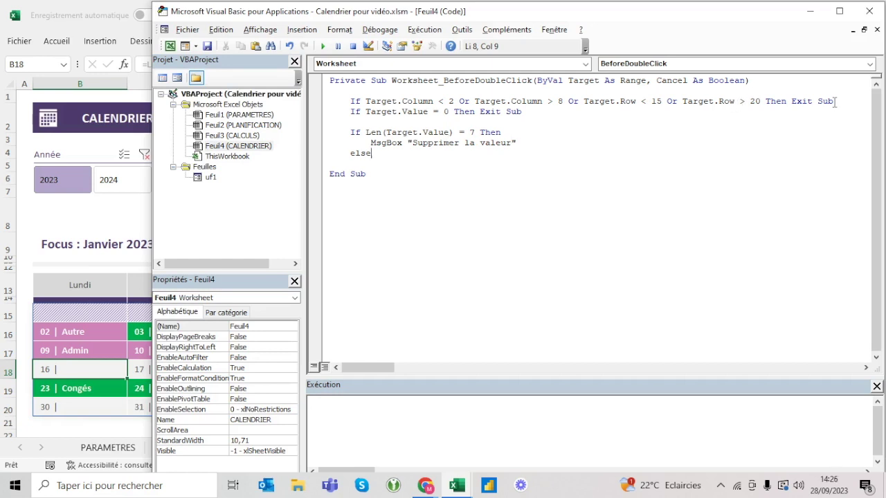
{"action": "left_click", "coordinate": [525, 132]}
{"action": "left_click", "coordinate": [420, 153]}
{"action": "key", "text": "Return"}
{"action": "key", "text": "Return"}
{"action": "type", "text": "end if"}
{"action": "key", "text": "Up"}
{"action": "key", "text": "Tab"}
{"action": "type", "text": "msgbox \"Ajouter un événement\""}
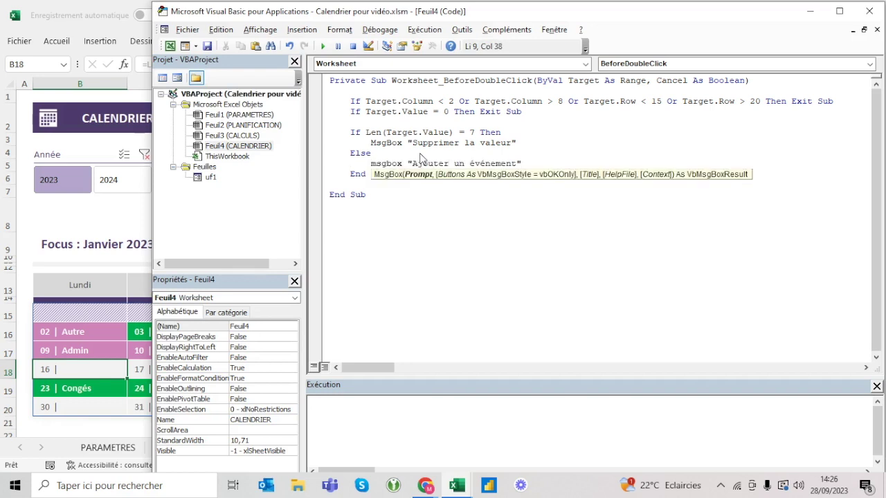
{"action": "left_click", "coordinate": [419, 153]}
Reword the first message to "Supprimer l'événement".
{"action": "left_click", "coordinate": [512, 143]}
{"action": "key", "text": "BackSpace"}
{"action": "key", "text": "BackSpace"}
{"action": "key", "text": "BackSpace"}
{"action": "type", "text": "'événement"}
{"action": "left_click", "coordinate": [366, 132]}
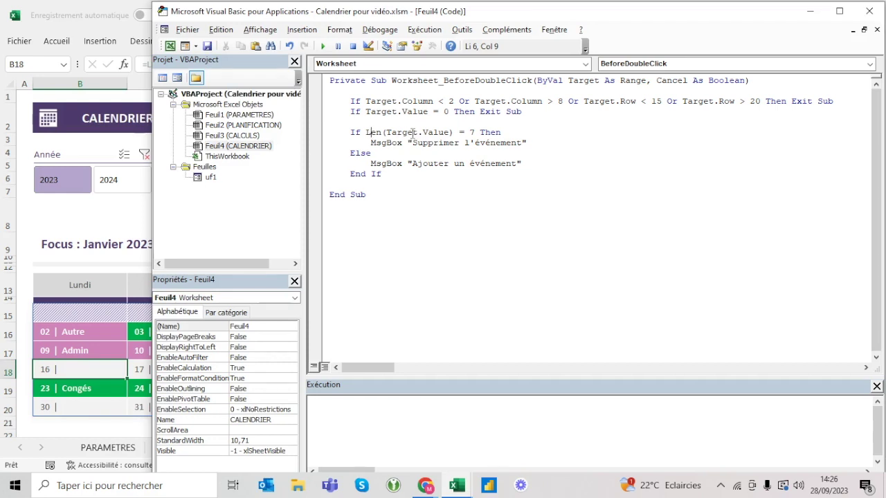
{"action": "left_click", "coordinate": [444, 142]}
{"action": "left_click", "coordinate": [109, 364]}
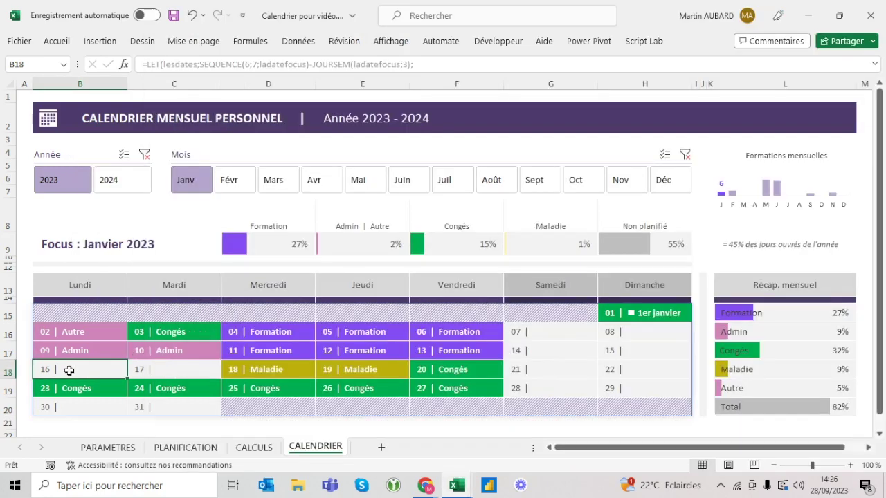
Swap the messages so the If branch says "Ajouter un événement" and Else says "Supprimer l'événement".
{"action": "key", "text": "alt+F11"}
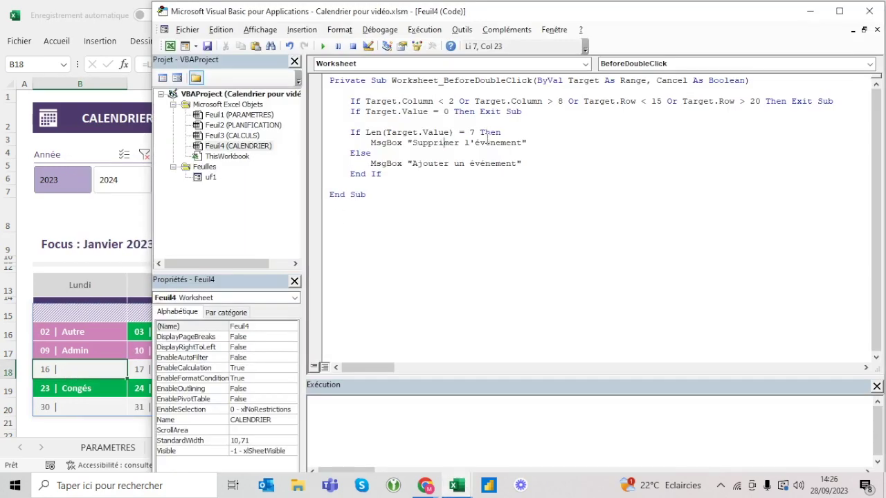
{"action": "left_click_drag", "start_coordinate": [523, 164], "coordinate": [407, 164]}
{"action": "key", "text": "ctrl+c"}
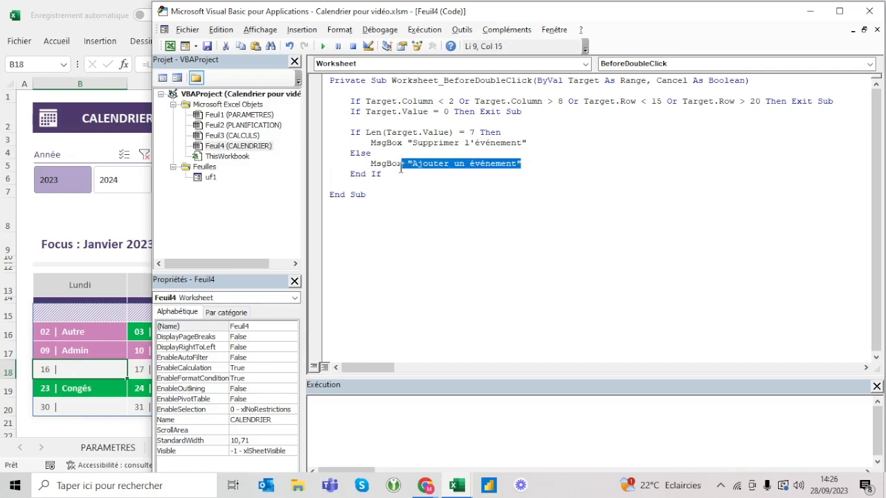
{"action": "left_click_drag", "start_coordinate": [525, 143], "coordinate": [408, 142]}
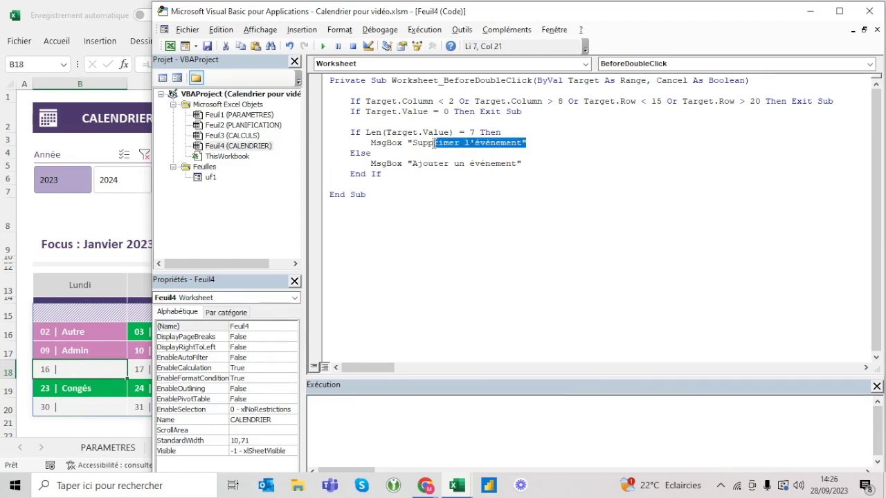
{"action": "key", "text": "ctrl+v"}
{"action": "left_click_drag", "start_coordinate": [536, 166], "coordinate": [417, 166]}
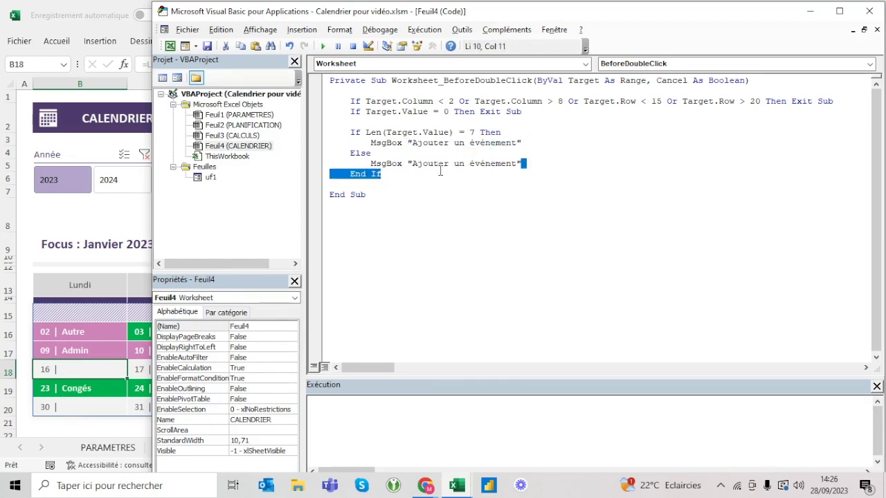
{"action": "type", "text": "Suppri"}
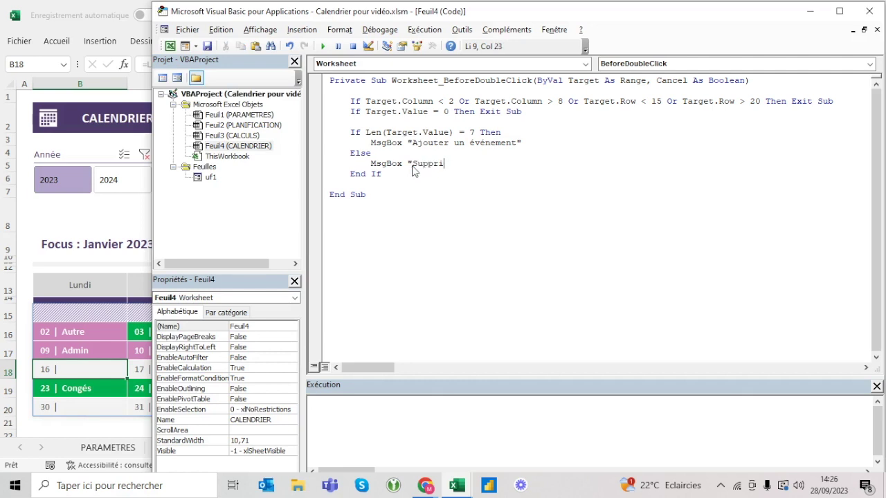
{"action": "type", "text": "mer l'événement\""}
{"action": "key", "text": "Up"}
{"action": "left_click", "coordinate": [483, 143]}
Test the swapped messages on empty days 16 and 17 and on the 11 Formation day.
{"action": "key", "text": "alt+F11"}
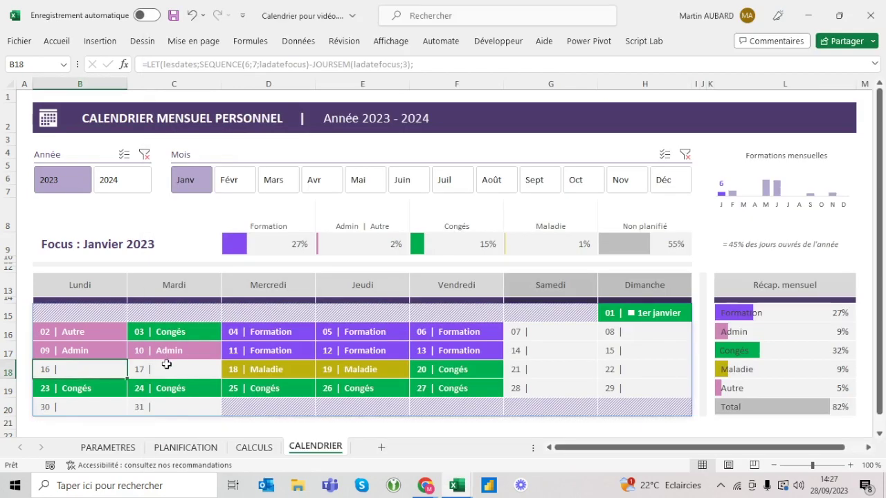
{"action": "double_click", "coordinate": [87, 373]}
{"action": "key", "text": "Return"}
{"action": "double_click", "coordinate": [176, 372]}
{"action": "key", "text": "Return"}
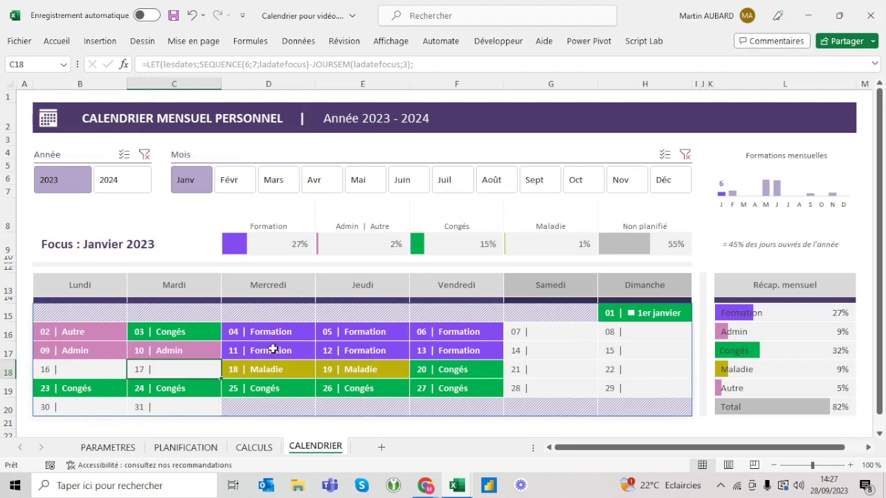
{"action": "double_click", "coordinate": [270, 351]}
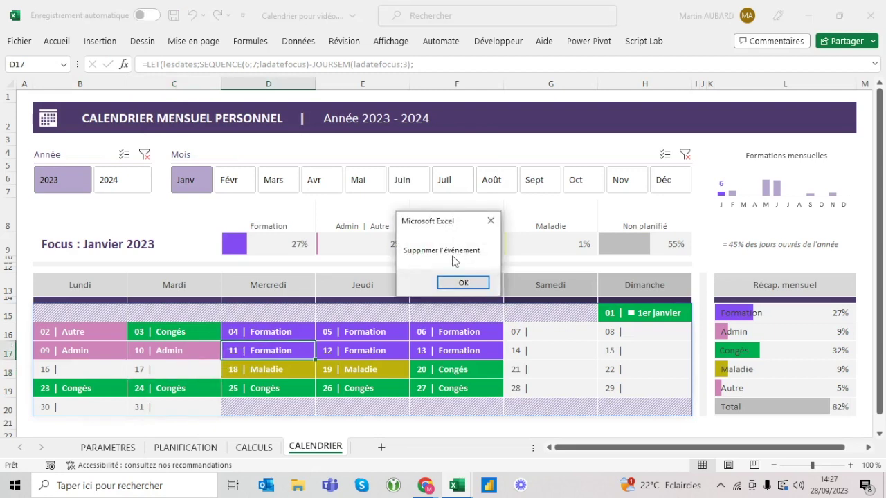
{"action": "key", "text": "Return"}
Return to the code and review the two MsgBox lines in the If/Else block.
{"action": "key", "text": "alt+F11"}
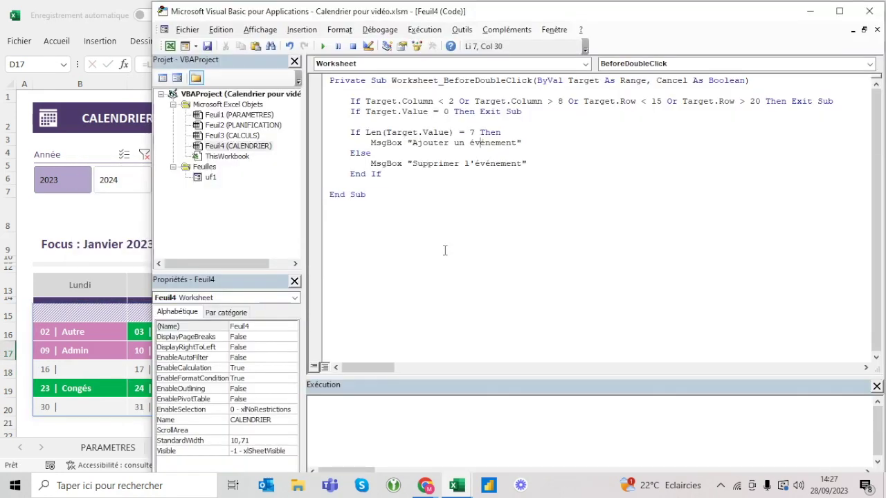
{"action": "mouse_move", "coordinate": [524, 142]}
{"action": "left_mouse_down"}
{"action": "mouse_move", "coordinate": [415, 163]}
{"action": "mouse_move", "coordinate": [371, 142]}
{"action": "left_mouse_up"}
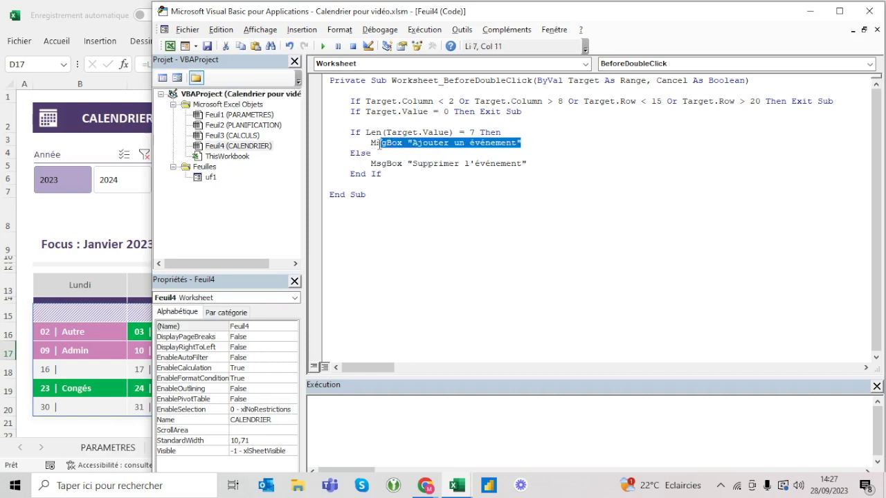
{"action": "left_click_drag", "start_coordinate": [537, 164], "coordinate": [372, 164]}
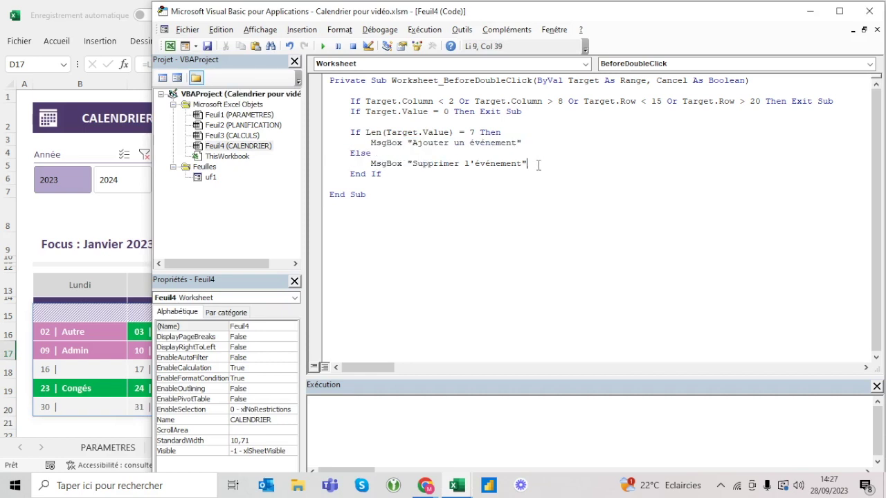
{"action": "left_click", "coordinate": [372, 166]}
Inspect the display formulas in G6 and G12 on the PLANIFICATION sheet.
{"action": "left_click", "coordinate": [475, 132]}
{"action": "left_click", "coordinate": [108, 448]}
{"action": "left_click", "coordinate": [184, 448]}
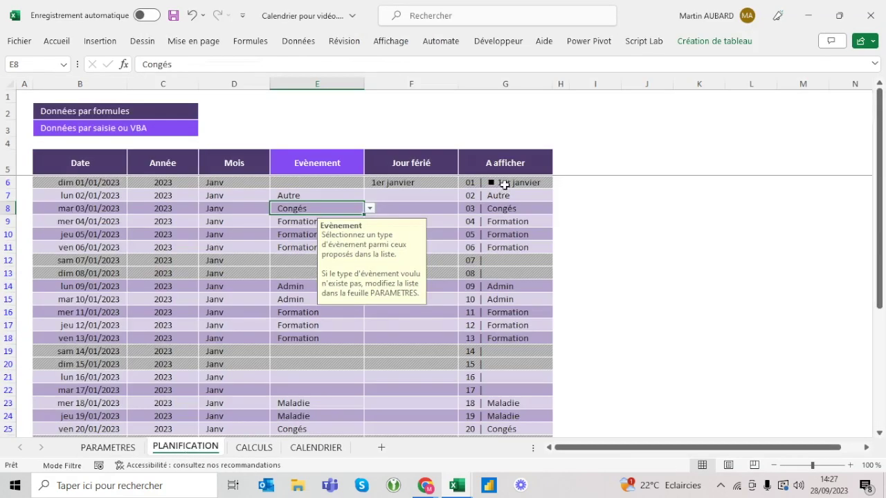
{"action": "left_click", "coordinate": [502, 184]}
{"action": "left_click", "coordinate": [491, 261]}
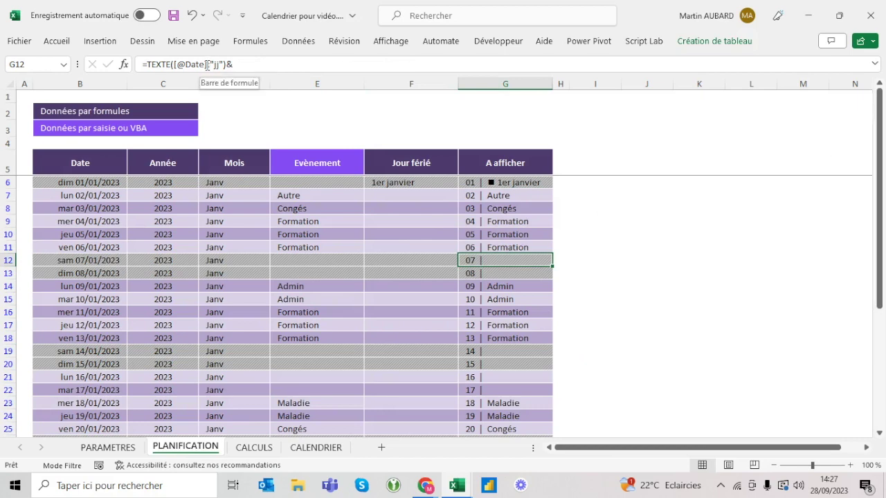
{"action": "mouse_move", "coordinate": [247, 72]}
{"action": "left_mouse_down"}
{"action": "mouse_move", "coordinate": [247, 122]}
{"action": "mouse_move", "coordinate": [247, 6]}
{"action": "left_mouse_up"}
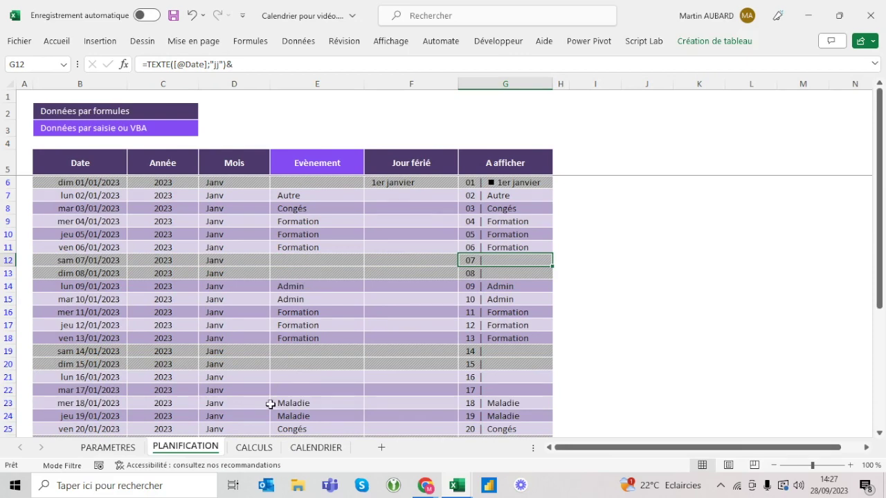
Switch to the CALENDRIER sheet, select empty day 17, and return to the editor.
{"action": "left_click", "coordinate": [315, 447]}
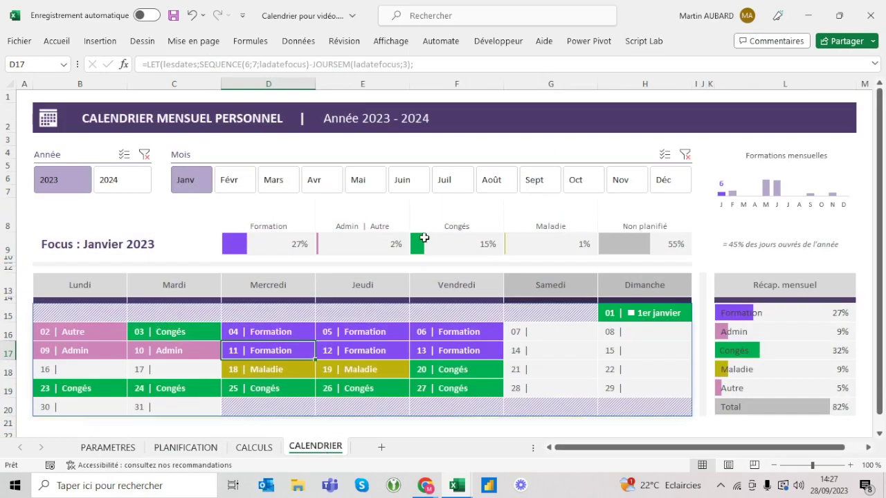
{"action": "left_click", "coordinate": [187, 369]}
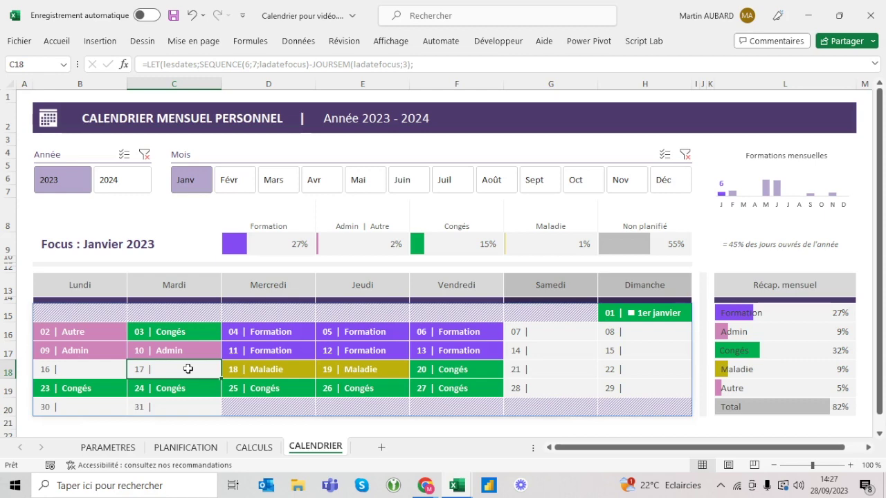
{"action": "key", "text": "alt+F11"}
Select the add-event and Supprimer l'événement MsgBox lines to comment them out.
{"action": "left_click", "coordinate": [536, 145]}
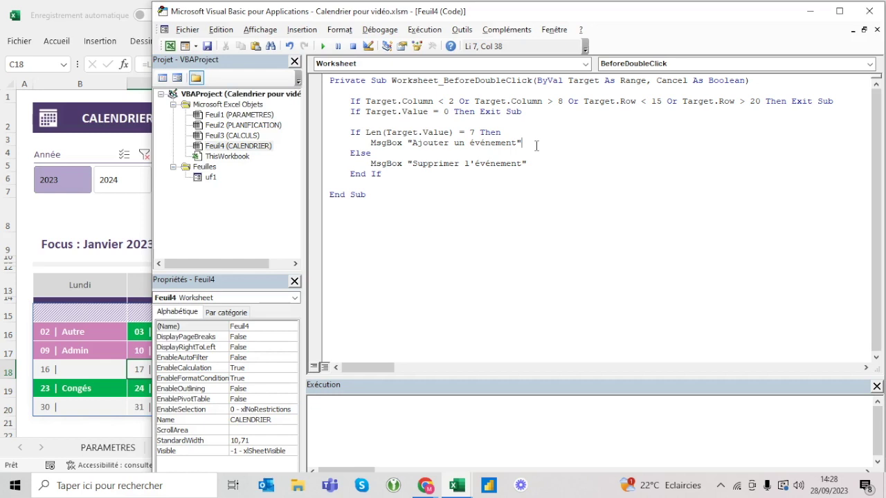
{"action": "left_click_drag", "start_coordinate": [520, 143], "coordinate": [407, 144]}
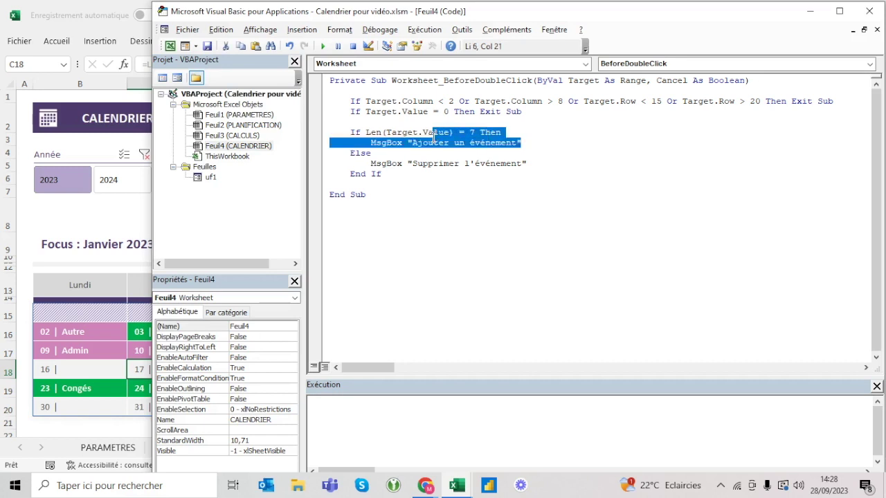
{"action": "left_click_drag", "start_coordinate": [557, 164], "coordinate": [408, 167]}
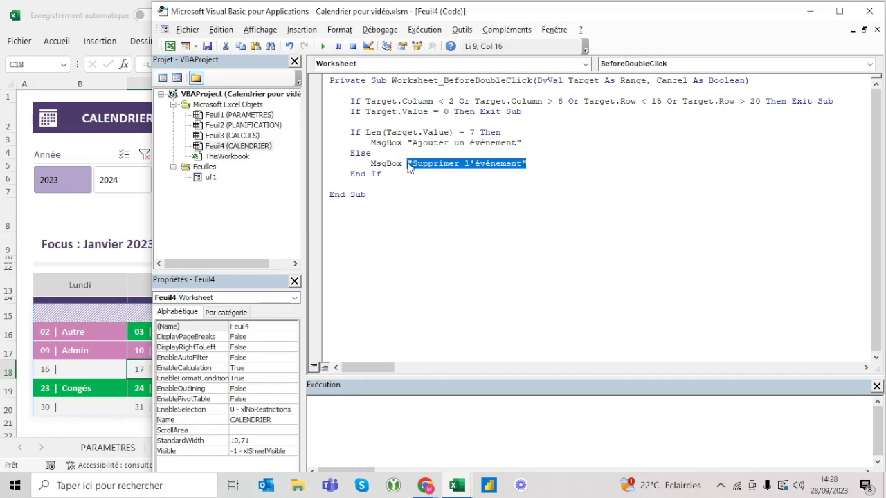
{"action": "left_click", "coordinate": [408, 167]}
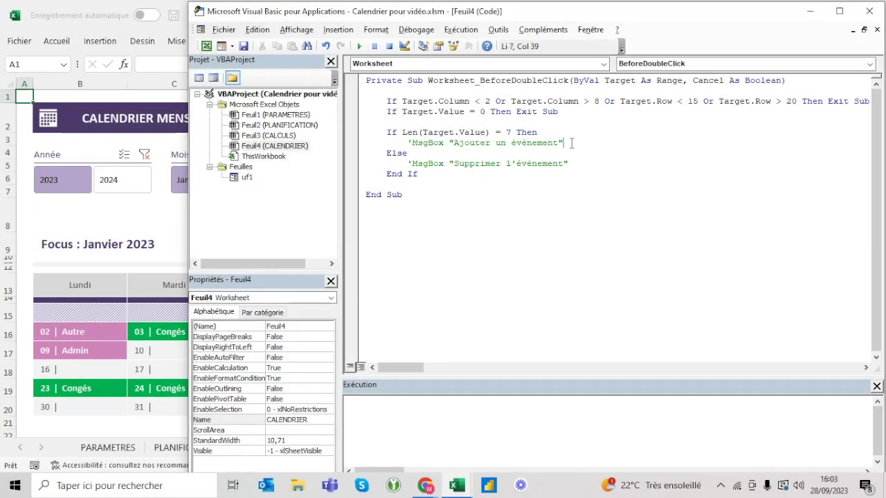
Comment out the Supprimer l'événement MsgBox and add a blank line below it.
{"action": "left_click", "coordinate": [584, 163]}
{"action": "key", "text": "Return"}
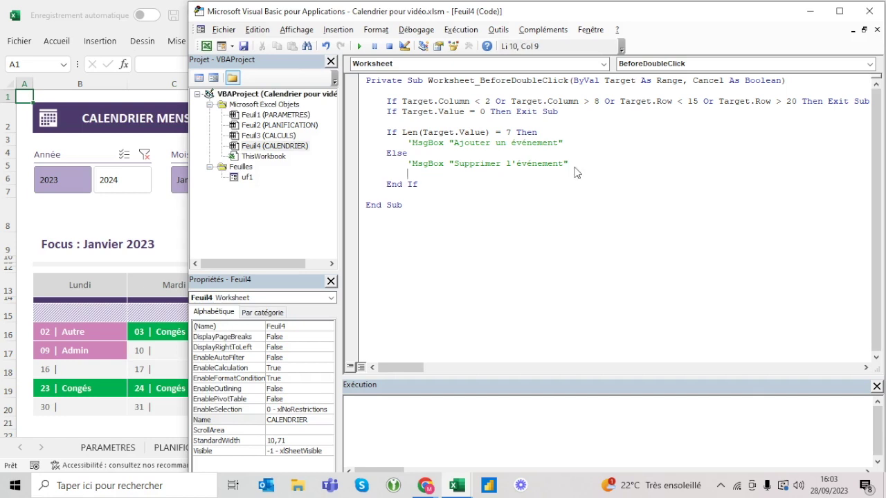
{"action": "left_click", "coordinate": [408, 163]}
{"action": "left_click_drag", "start_coordinate": [408, 163], "coordinate": [414, 164]}
{"action": "type", "text": "'"}
{"action": "left_click", "coordinate": [411, 175]}
Add the comment 'Vérifier si les conditions d'utilisation de la macro sont validées' under the Sub header.
{"action": "left_click", "coordinate": [397, 93]}
{"action": "key", "text": "Return"}
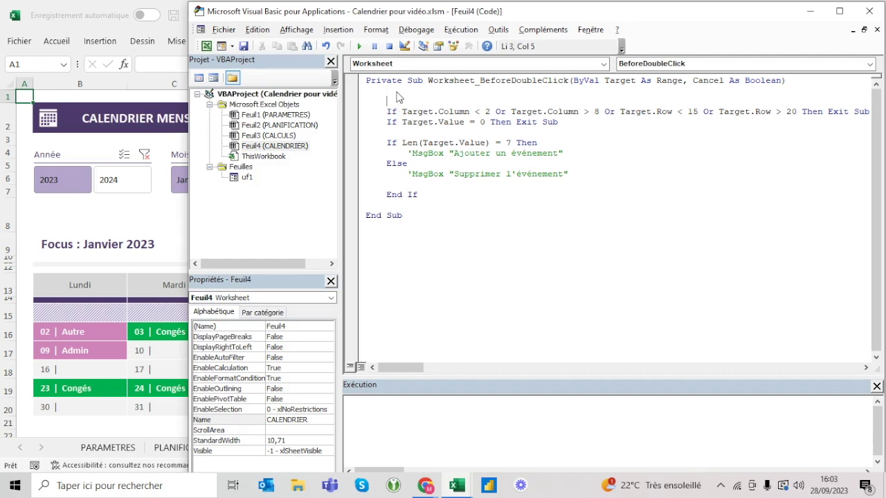
{"action": "type", "text": "'VaVér"}
{"action": "type", "text": "ifier si les conditions du'"}
{"action": "key", "text": "BackSpace"}
{"action": "key", "text": "BackSpace"}
{"action": "type", "text": "'utilisation de la macro sont validées"}
{"action": "left_click", "coordinate": [442, 122]}
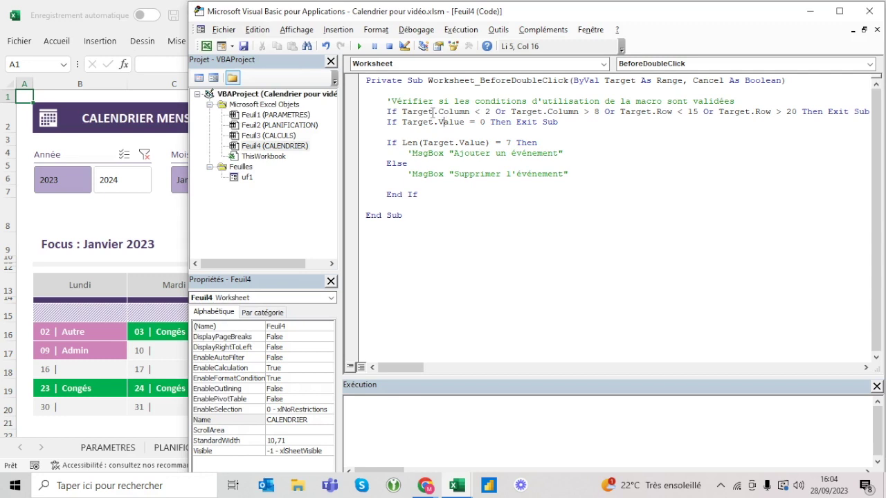
{"action": "left_click_drag", "start_coordinate": [370, 111], "coordinate": [761, 112]}
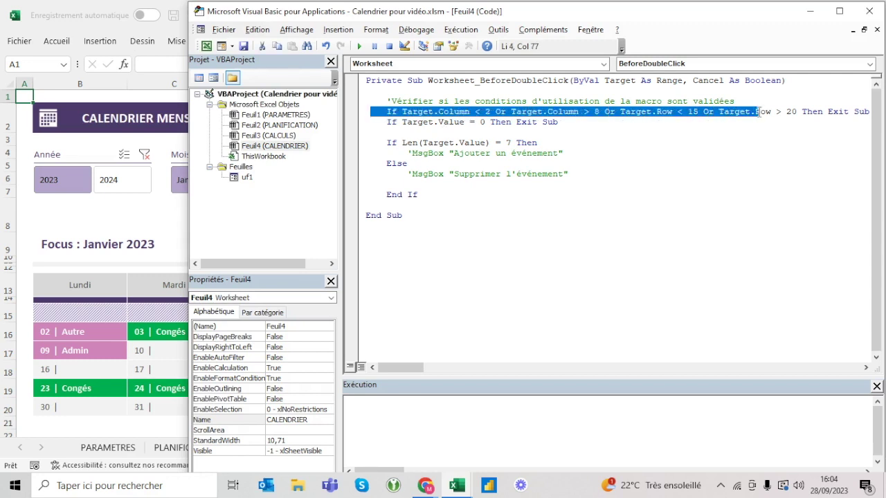
{"action": "left_click", "coordinate": [455, 123]}
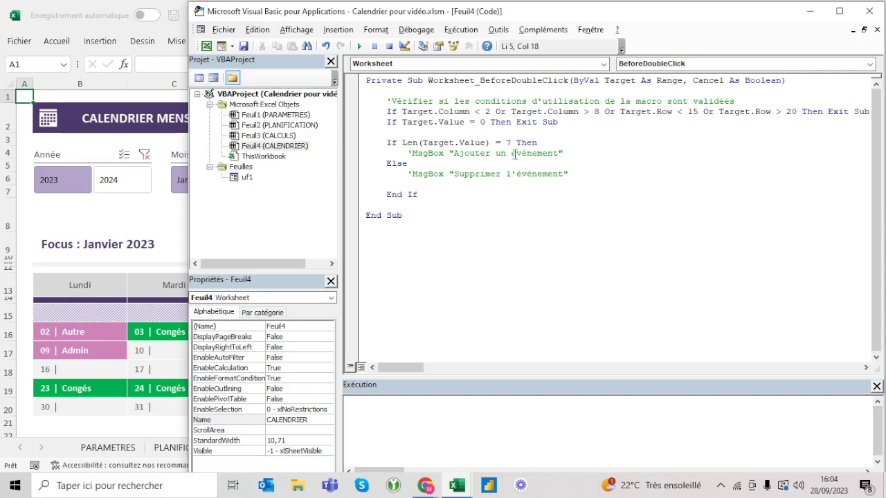
{"action": "left_click", "coordinate": [468, 181]}
Type the Else comment 'Supprimer la valeur de la cellule correspondant à la bonne date…'.
{"action": "type", "text": "'E"}
{"action": "key", "text": "BackSpace"}
{"action": "type", "text": "Supprimer la valeur de "}
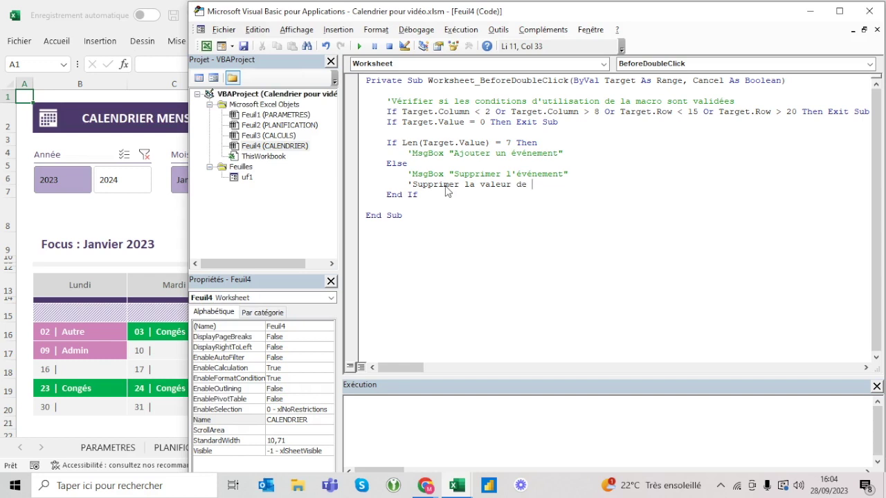
{"action": "type", "text": "la cellule correspondant à la bonne datedans "}
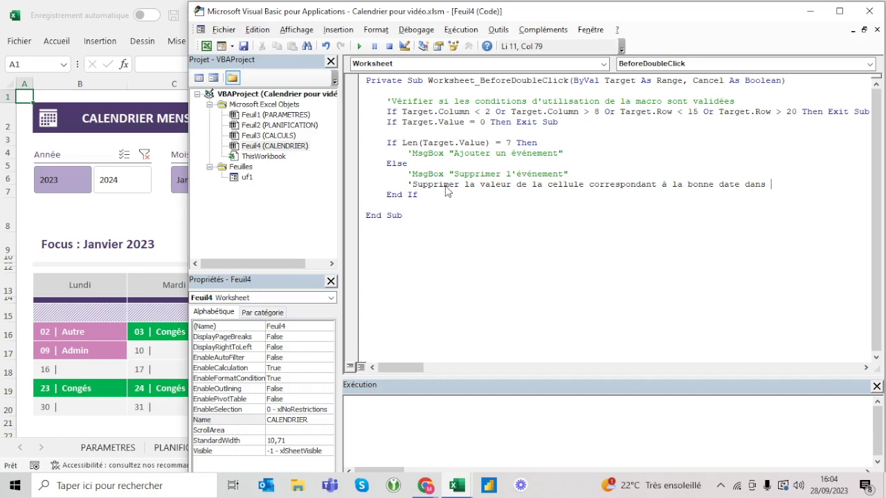
{"action": "type", "text": "e tableau des événements"}
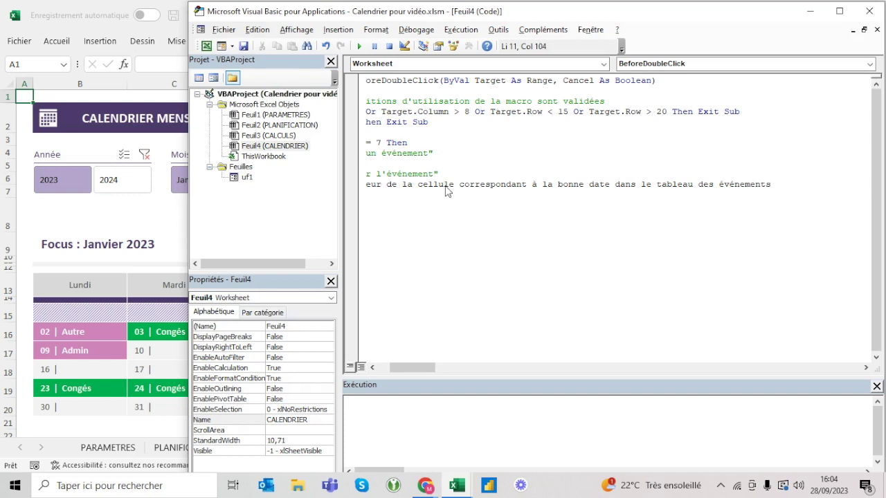
{"action": "left_click", "coordinate": [496, 174]}
{"action": "key", "text": "Down"}
{"action": "key", "text": "Home"}
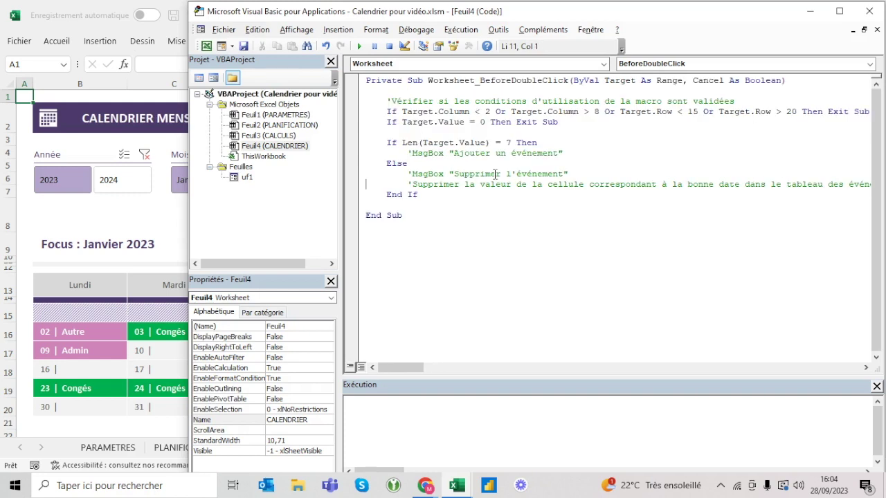
Wrap the comment onto a second line ending 'de la feuille PLANIFICATION' and add a blank line.
{"action": "left_click", "coordinate": [747, 184]}
{"action": "key", "text": "Return"}
{"action": "type", "text": "'"}
{"action": "left_click", "coordinate": [591, 195]}
{"action": "type", "text": "de la"}
{"action": "key", "text": "BackSpace"}
{"action": "key", "text": "BackSpace"}
{"action": "key", "text": "BackSpace"}
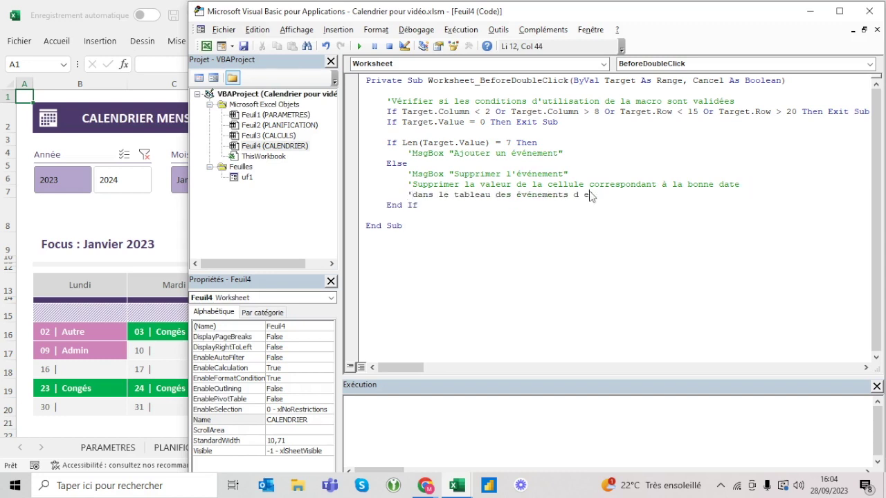
{"action": "type", "text": "e la feuille "}
{"action": "type", "text": "PLANIFCIAT"}
{"action": "key", "text": "BackSpace"}
{"action": "key", "text": "BackSpace"}
{"action": "key", "text": "BackSpace"}
{"action": "type", "text": "ICATION"}
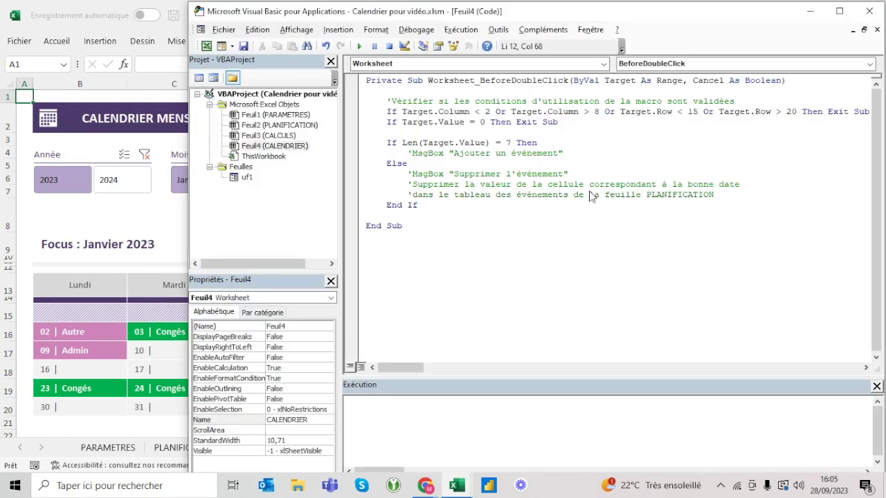
{"action": "key", "text": "Return"}
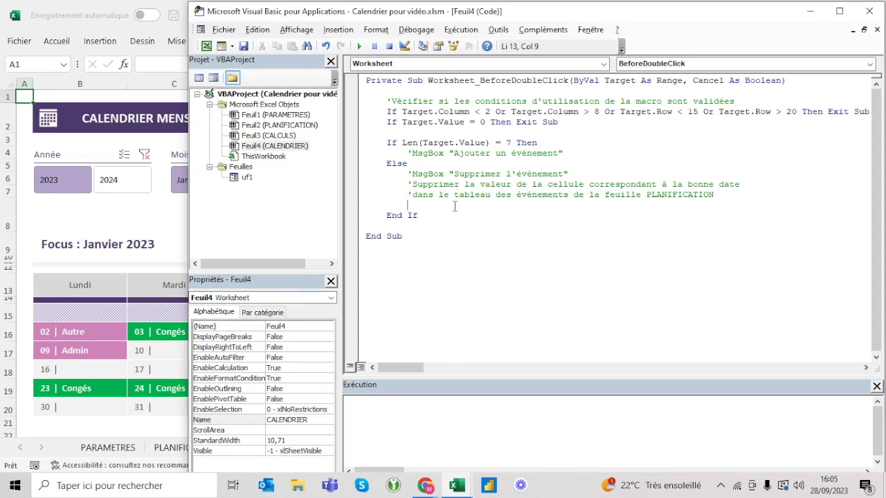
{"action": "left_click", "coordinate": [716, 184]}
{"action": "key", "text": "alt+F11"}
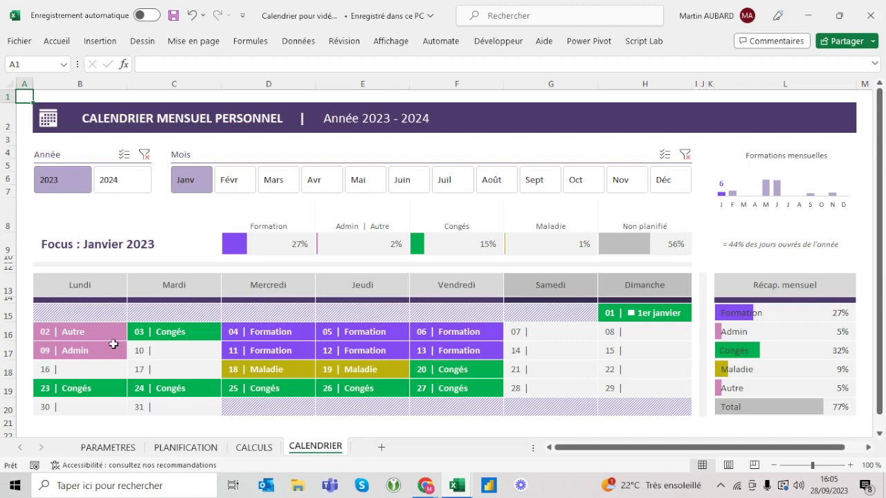
Add the line ladate = Target.Value after the Exit Sub checks.
{"action": "left_click", "coordinate": [152, 351]}
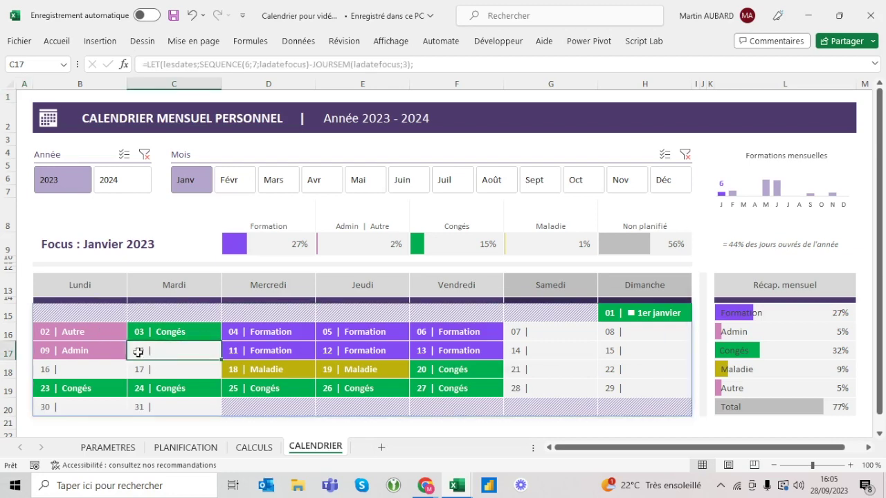
{"action": "key", "text": "alt+Tab"}
{"action": "left_click", "coordinate": [592, 122]}
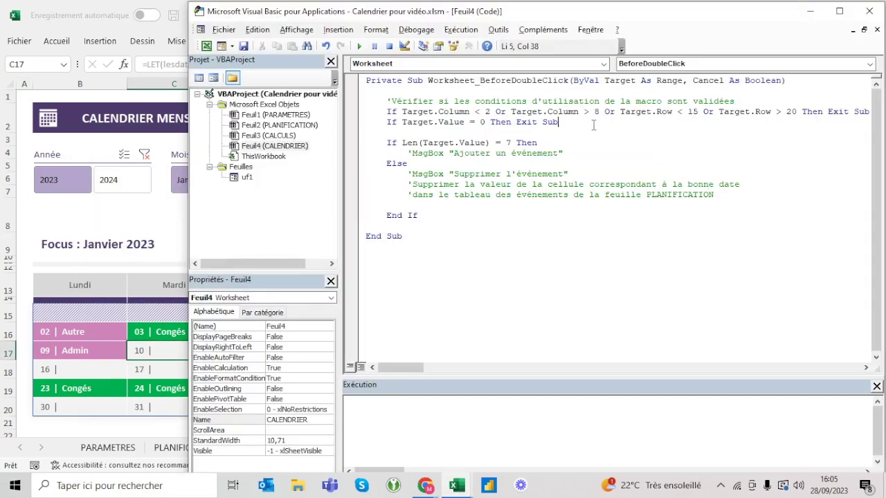
{"action": "key", "text": "Return"}
{"action": "key", "text": "Return"}
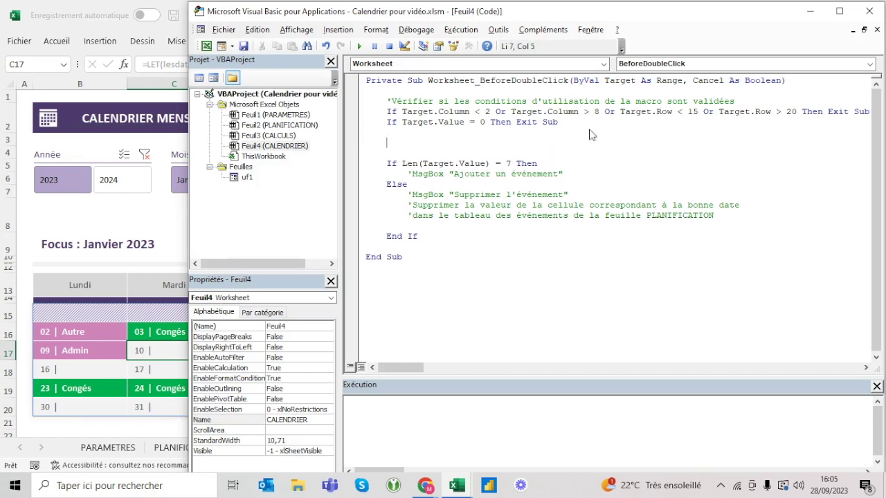
{"action": "left_click", "coordinate": [450, 205]}
{"action": "left_click", "coordinate": [428, 146]}
{"action": "type", "text": "ladate = "}
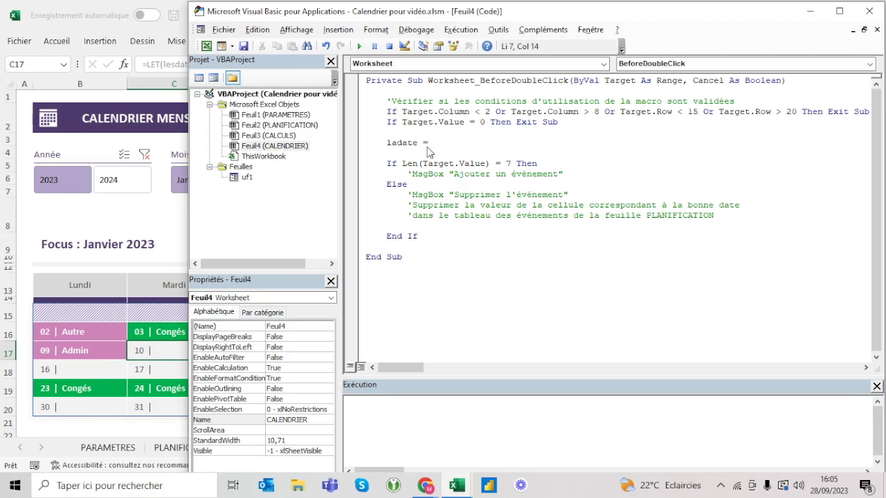
{"action": "type", "text": "target"}
{"action": "type", "text": ".value"}
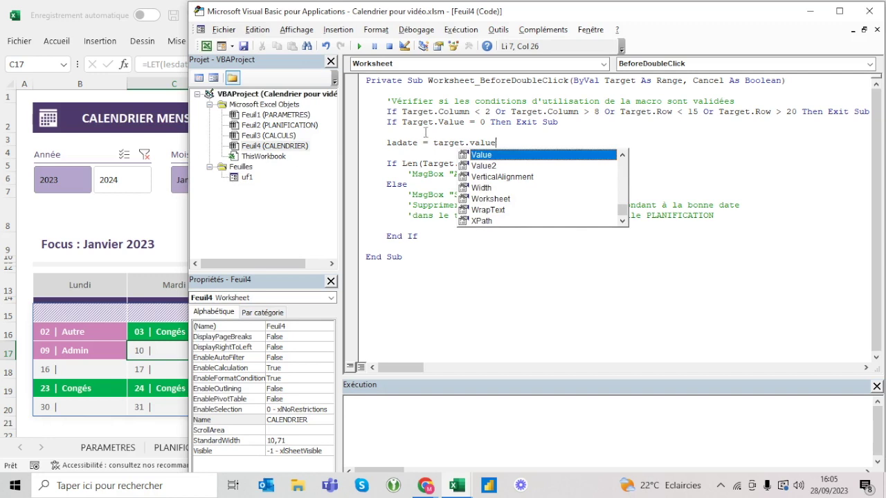
{"action": "left_click", "coordinate": [426, 133]}
Wrap the value in Left so the line reads ladate = Left(Target.Value, 2).
{"action": "left_click", "coordinate": [521, 143]}
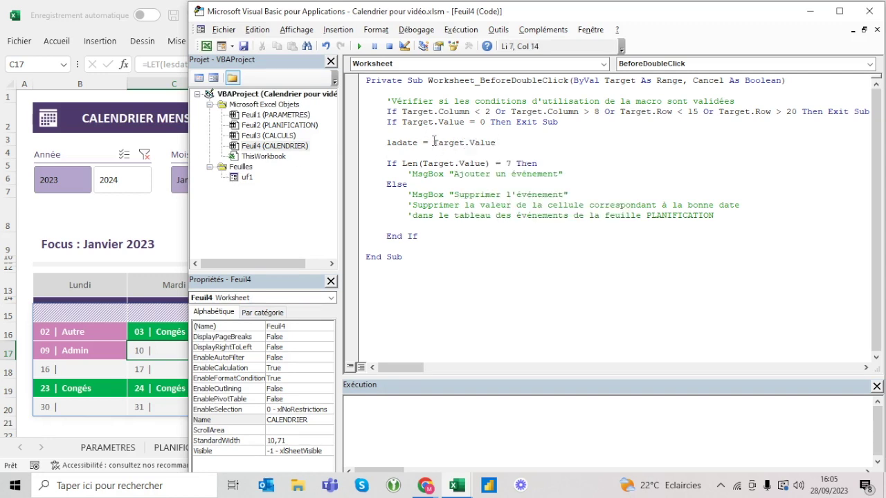
{"action": "type", "text": "left"}
{"action": "type", "text": "("}
{"action": "left_click", "coordinate": [552, 142]}
{"action": "type", "text": ",2)"}
{"action": "key", "text": "Down"}
{"action": "key", "text": "Up"}
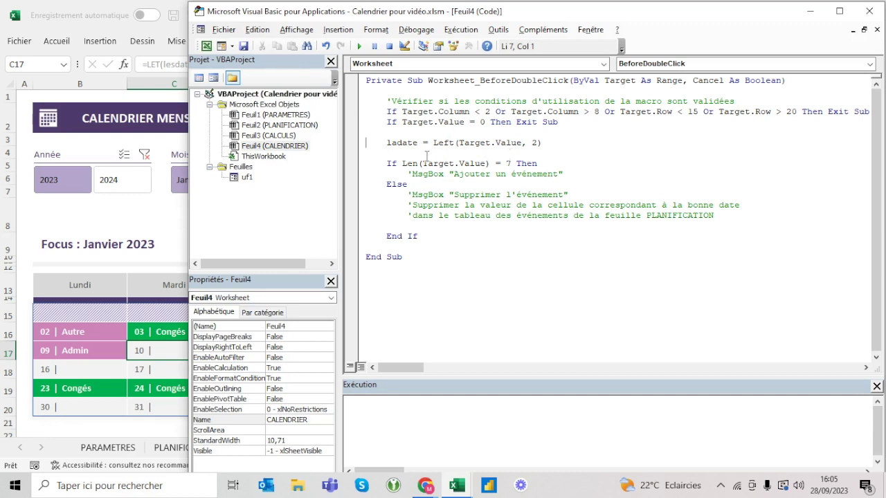
Add MsgBox ladate on the next line.
{"action": "type", "text": "msgbox laa"}
{"action": "key", "text": "BackSpace"}
{"action": "type", "text": "date"}
{"action": "key", "text": "Return"}
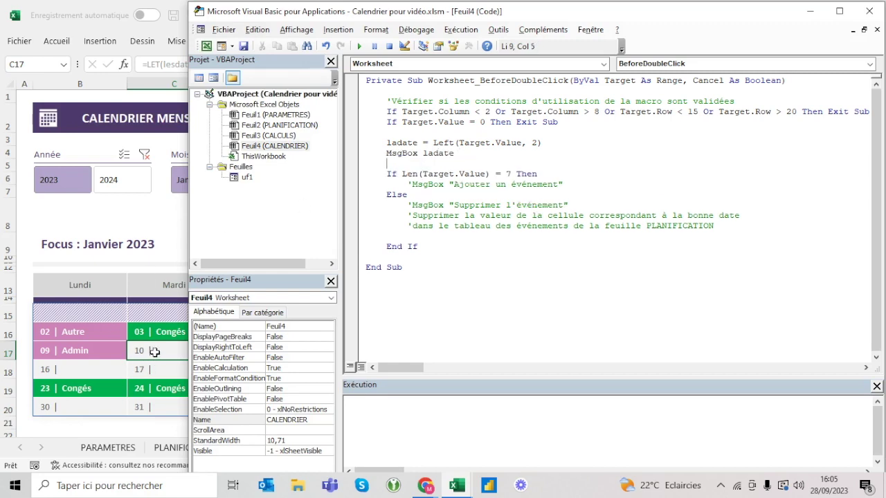
Test the macro on days 10 and 02, then check the focus date text in B9.
{"action": "double_click", "coordinate": [154, 353]}
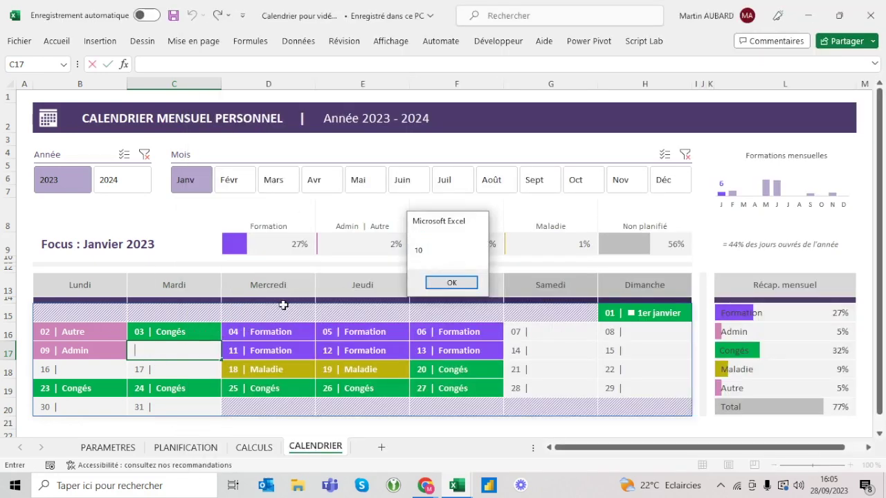
{"action": "left_click", "coordinate": [451, 282]}
{"action": "double_click", "coordinate": [114, 332]}
{"action": "key", "text": "Return"}
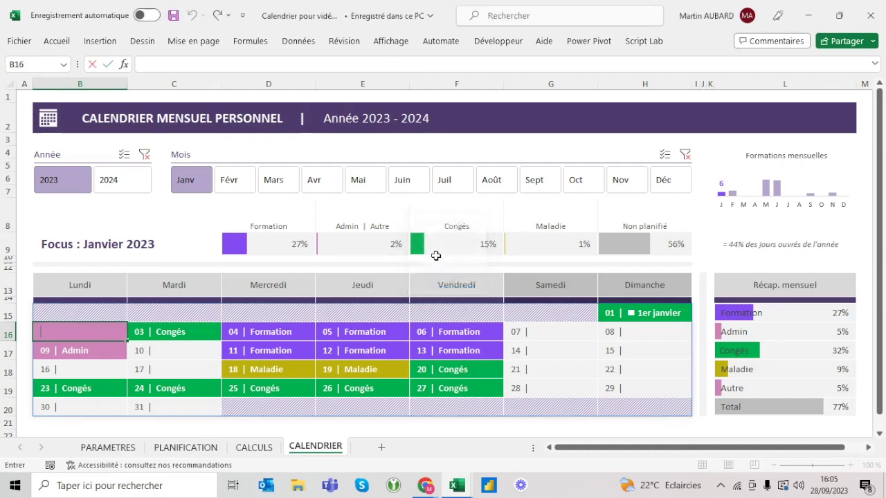
{"action": "key", "text": "alt+F11"}
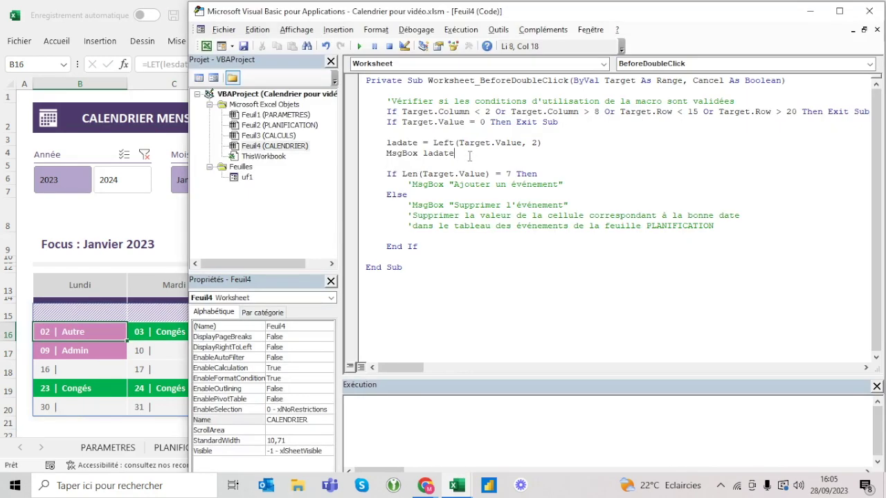
{"action": "left_click", "coordinate": [564, 141]}
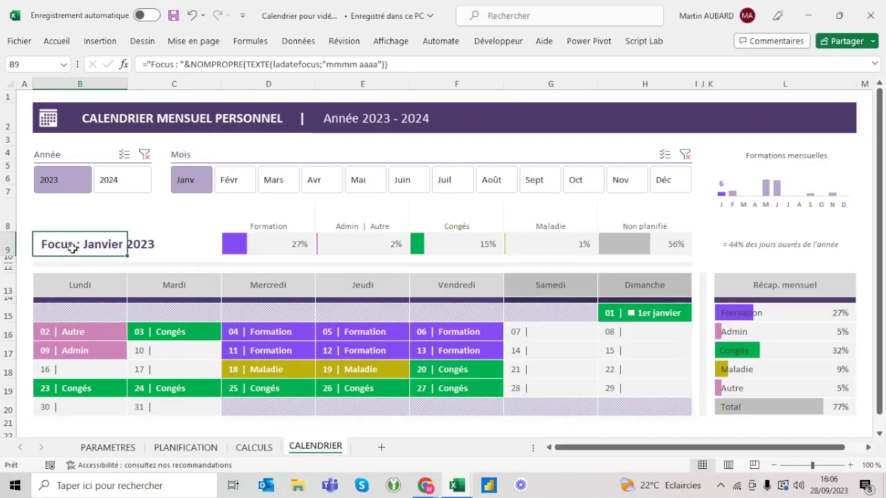
{"action": "left_click", "coordinate": [72, 249]}
{"action": "key", "text": "alt+F11"}
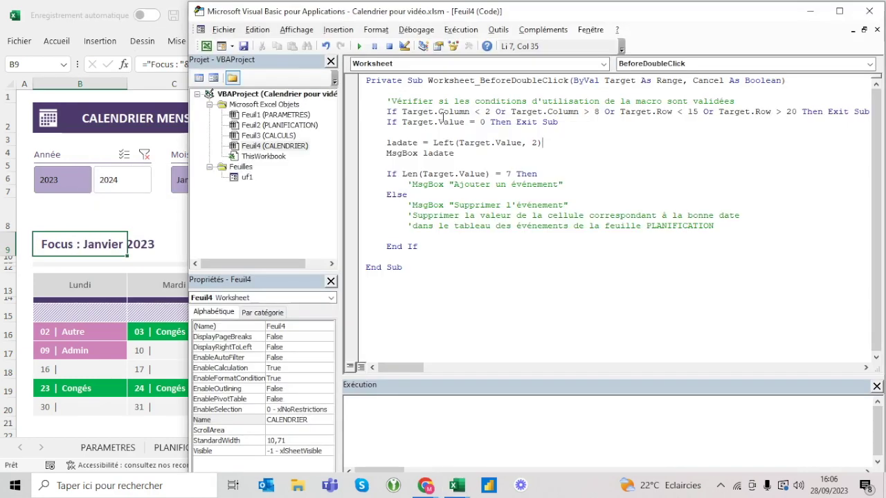
Try wrapping Left in DateValue, remove it, and insert a blank line above the ladate line.
{"action": "left_click", "coordinate": [445, 141]}
{"action": "left_click", "coordinate": [431, 142]}
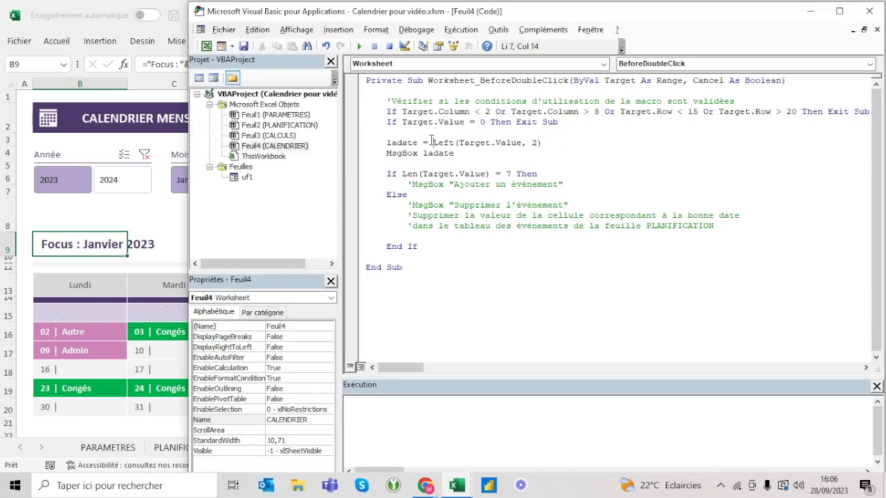
{"action": "type", "text": "datevalue("}
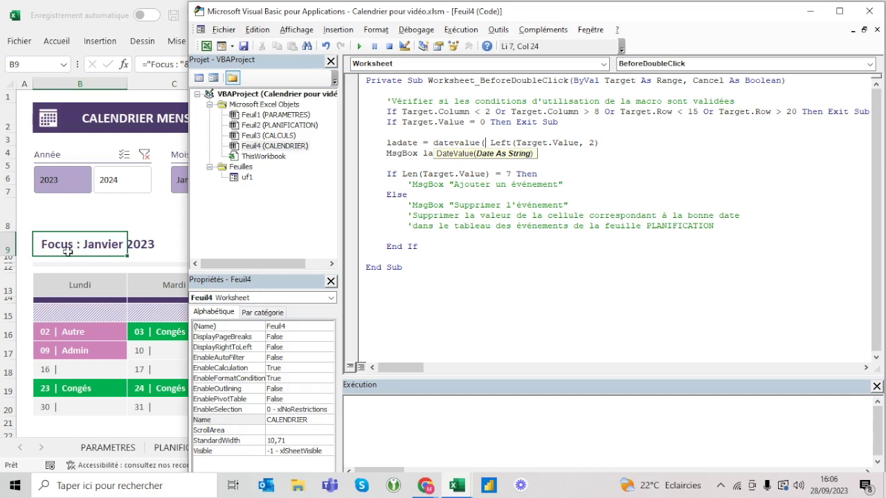
{"action": "key", "text": "BackSpace"}
{"action": "key", "text": "BackSpace"}
{"action": "key", "text": "BackSpace"}
{"action": "key", "text": "BackSpace"}
{"action": "key", "text": "BackSpace"}
{"action": "key", "text": "BackSpace"}
{"action": "key", "text": "BackSpace"}
{"action": "key", "text": "Home"}
{"action": "key", "text": "Return"}
{"action": "key", "text": "Up"}
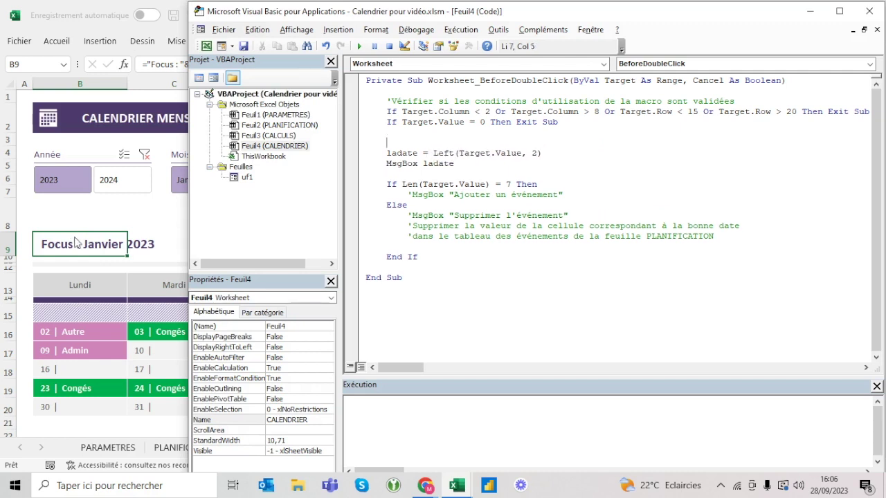
Start a ladatedeB9 line and rename ladate to lejour on the Left line.
{"action": "type", "text": "datedeB"}
{"action": "type", "text": "9"}
{"action": "key", "text": "Down"}
{"action": "key", "text": "Home"}
{"action": "key", "text": "shift+ctrl+Right"}
{"action": "type", "text": "lejour"}
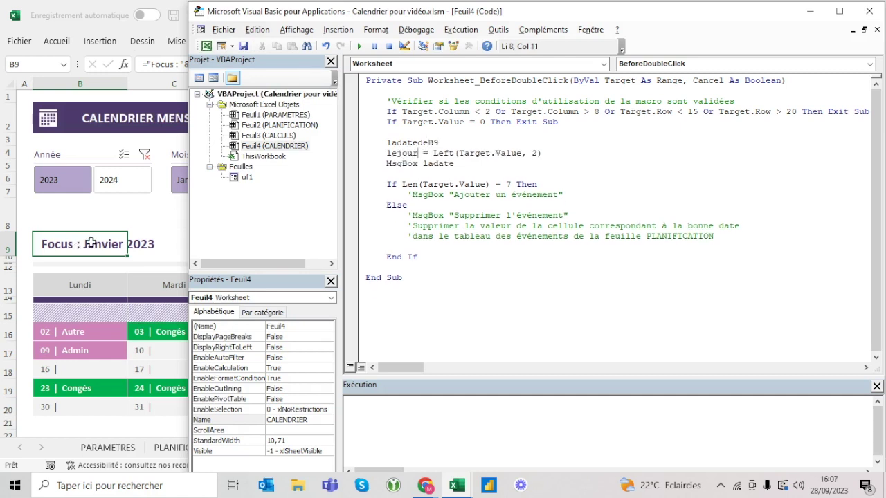
Add the line ladate = ladatedeB9 + lejour - 1 below the lejour line.
{"action": "left_click", "coordinate": [447, 141]}
{"action": "key", "text": "Return"}
{"action": "type", "text": "ladate = ladatedeB9+lejour-1"}
{"action": "left_click", "coordinate": [443, 164]}
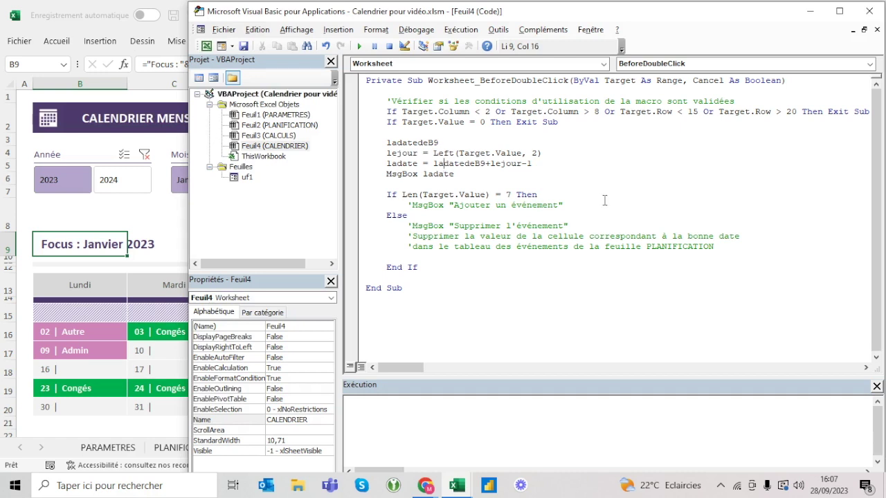
{"action": "left_click", "coordinate": [544, 173]}
{"action": "left_click", "coordinate": [566, 163]}
Complete the line as ladatedeB9 = ActiveSheet.Range("B9").
{"action": "left_click", "coordinate": [478, 144]}
{"action": "type", "text": "="}
{"action": "type", "text": "activesheet.ra,ge"}
{"action": "key", "text": "BackSpace"}
{"action": "type", "text": "nge(\""}
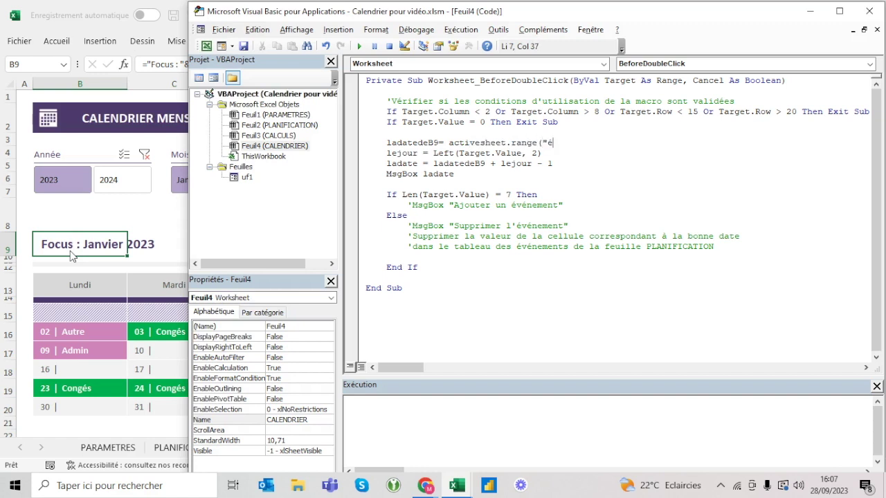
{"action": "type", "text": "B9\")"}
Add MsgBox ladatedeB9 followed by Exit Sub below the B9 assignment line.
{"action": "left_click", "coordinate": [544, 132]}
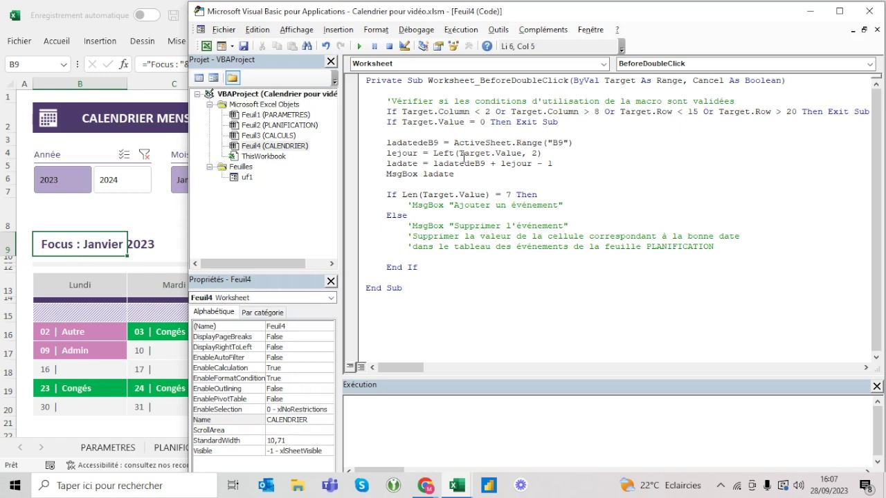
{"action": "left_click", "coordinate": [589, 143]}
{"action": "key", "text": "Return"}
{"action": "key", "text": "Return"}
{"action": "key", "text": "Return"}
{"action": "type", "text": "ex"}
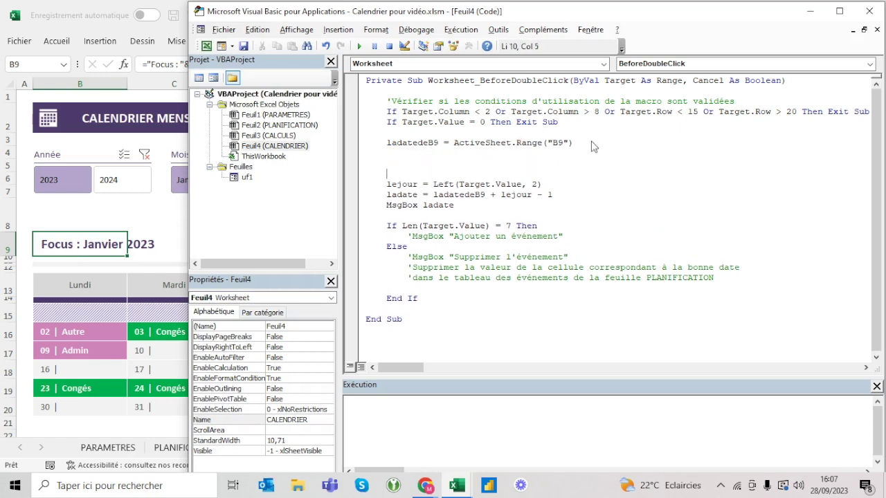
{"action": "type", "text": "it su"}
{"action": "key", "text": "Return"}
{"action": "key", "text": "Up"}
{"action": "key", "text": "Up"}
{"action": "key", "text": "Up"}
{"action": "type", "text": "s"}
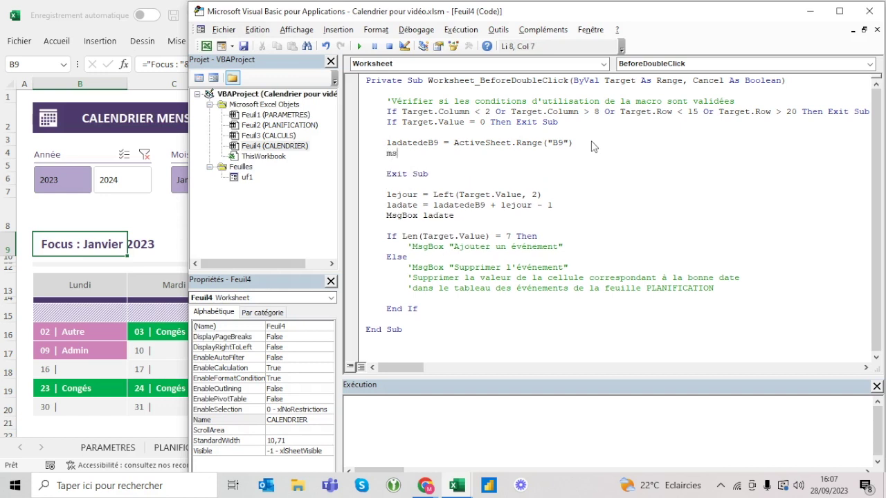
{"action": "type", "text": "gbox ladatede9"}
{"action": "left_click", "coordinate": [577, 224]}
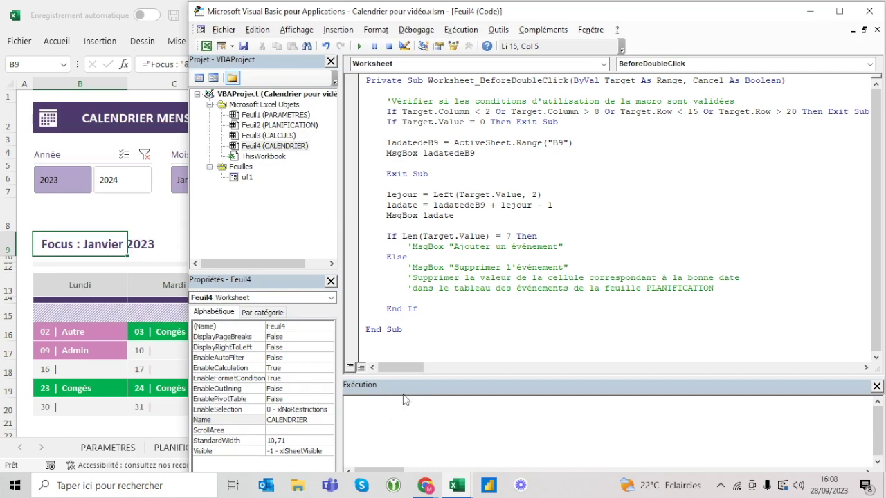
{"action": "left_click", "coordinate": [80, 333]}
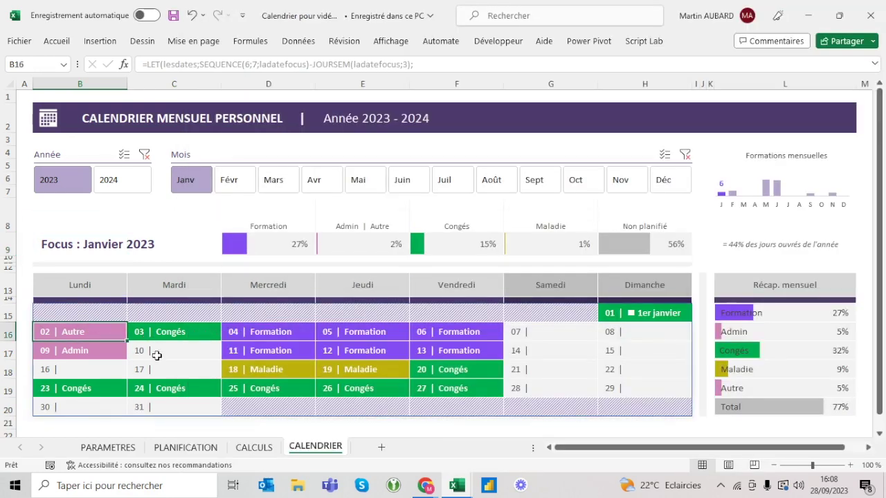
Run the macro on days 10, 17 and the 05 Formation day, each showing 'Focus : Janvier 2023'.
{"action": "left_click", "coordinate": [159, 354]}
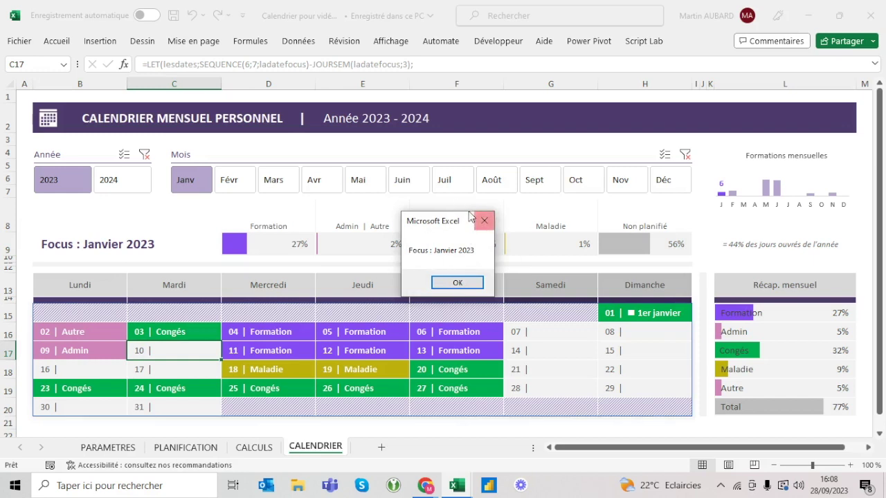
{"action": "left_click", "coordinate": [484, 220]}
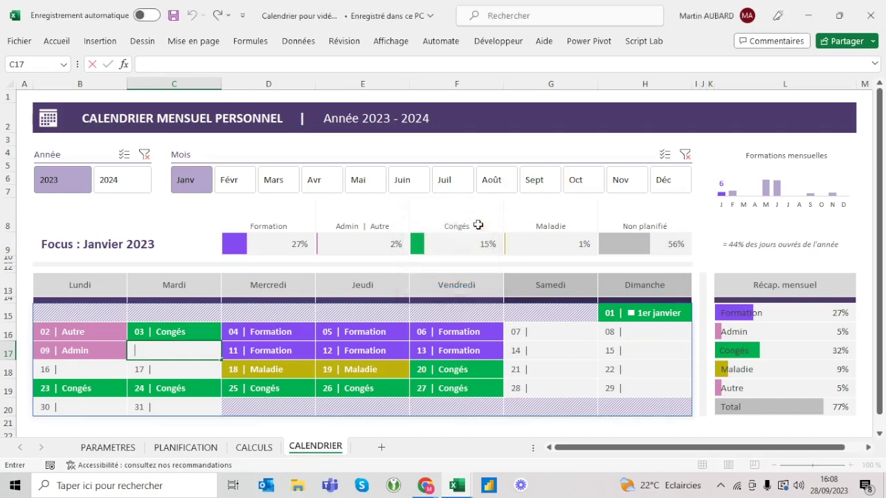
{"action": "left_click", "coordinate": [144, 368]}
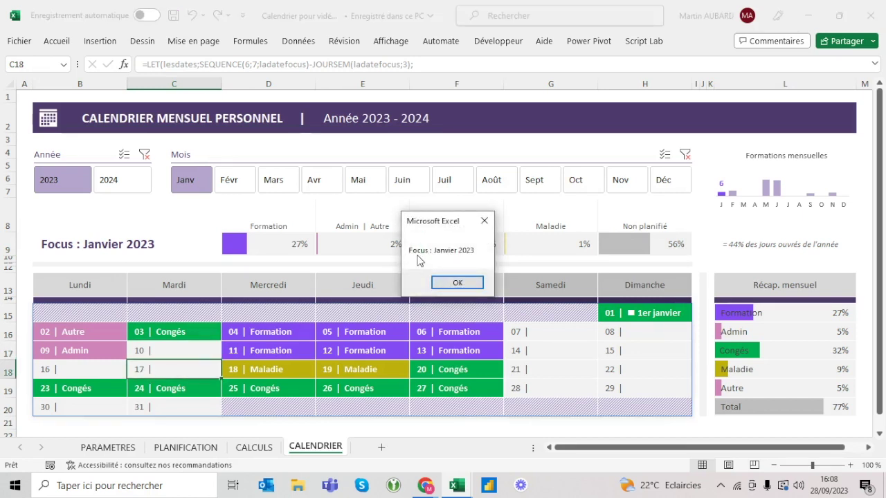
{"action": "key", "text": "Return"}
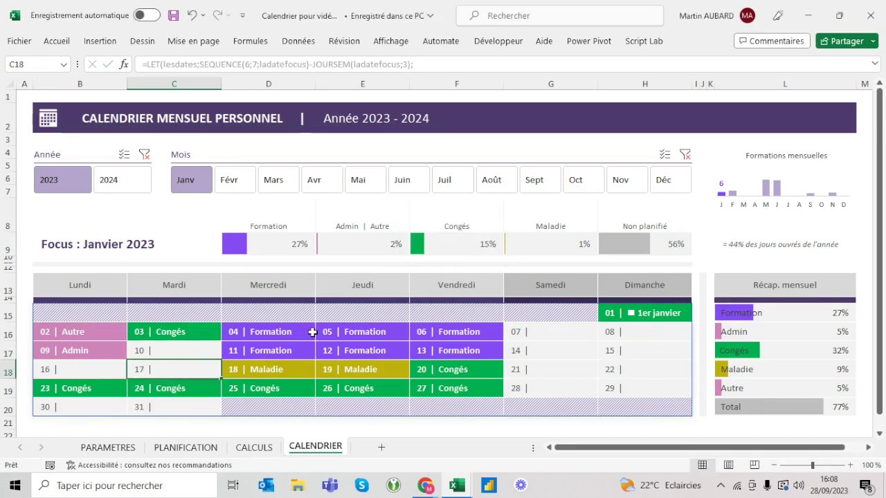
{"action": "left_click", "coordinate": [351, 331]}
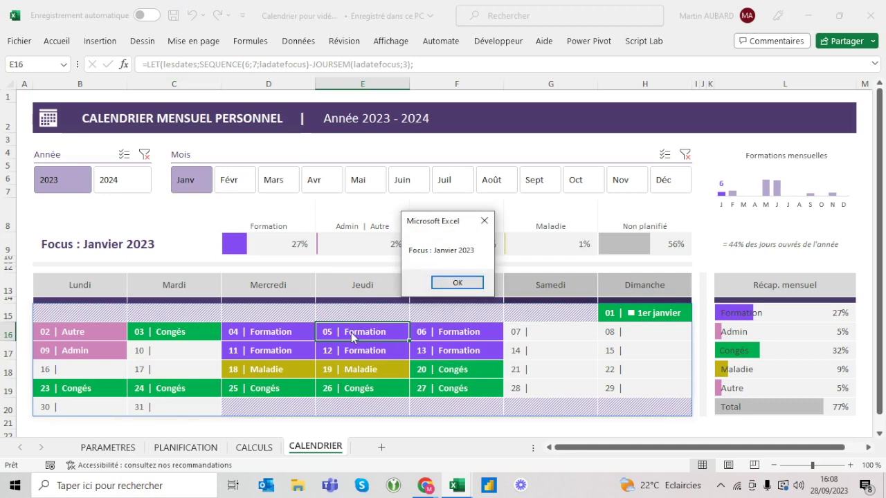
{"action": "key", "text": "Return"}
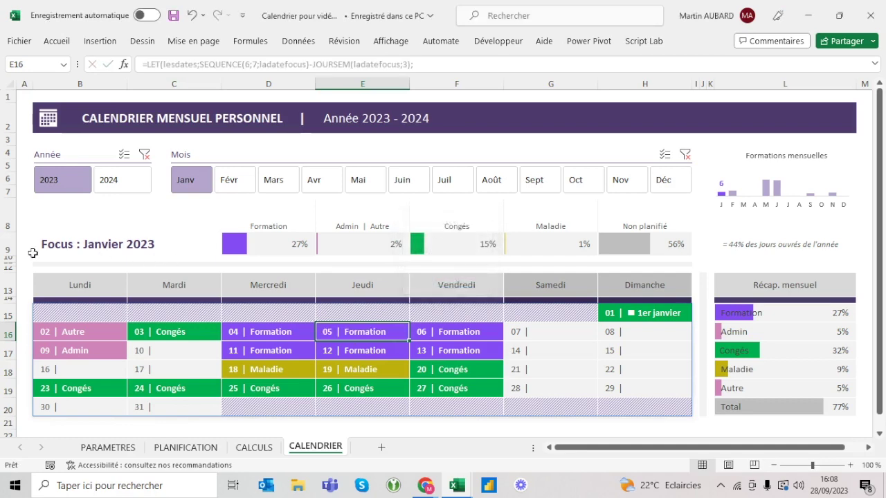
{"action": "left_click", "coordinate": [66, 246]}
{"action": "key", "text": "alt+F11"}
Wrap the MsgBox value in Replace to strip the 'Focus : ' prefix from B9.
{"action": "left_click", "coordinate": [512, 153]}
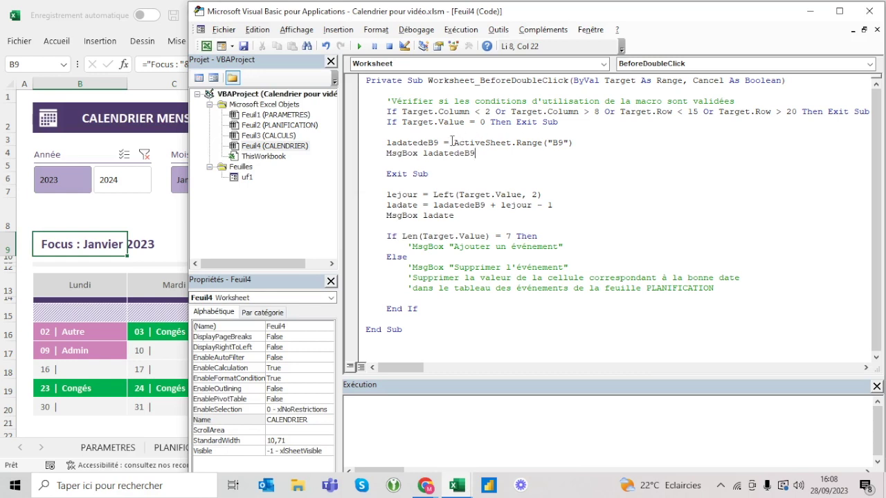
{"action": "type", "text": "replace("}
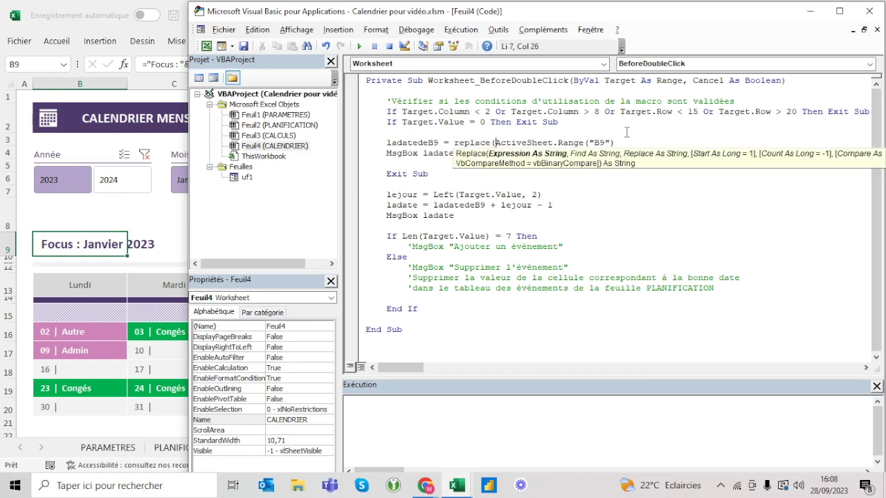
{"action": "type", "text": ",\"Focus "}
{"action": "type", "text": " \""}
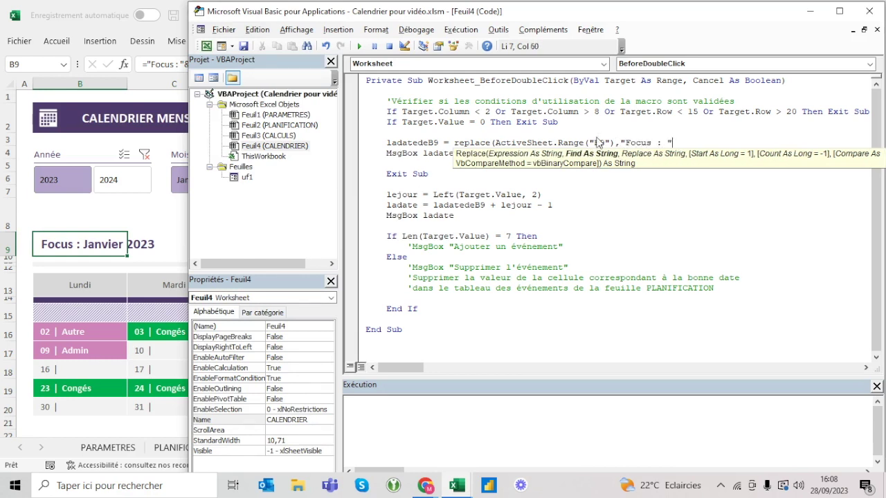
{"action": "type", "text": ",\"\""}
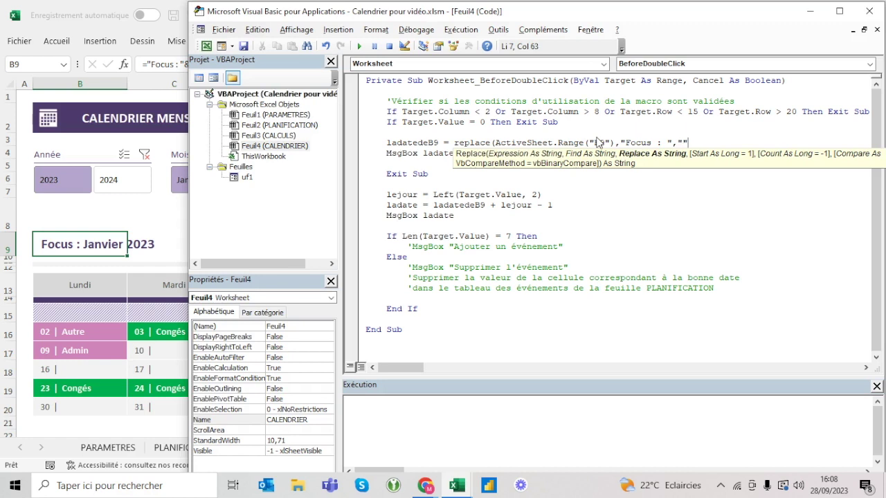
{"action": "type", "text": ")"}
{"action": "left_click", "coordinate": [549, 176]}
{"action": "left_click", "coordinate": [496, 142]}
{"action": "double_click", "coordinate": [495, 142]}
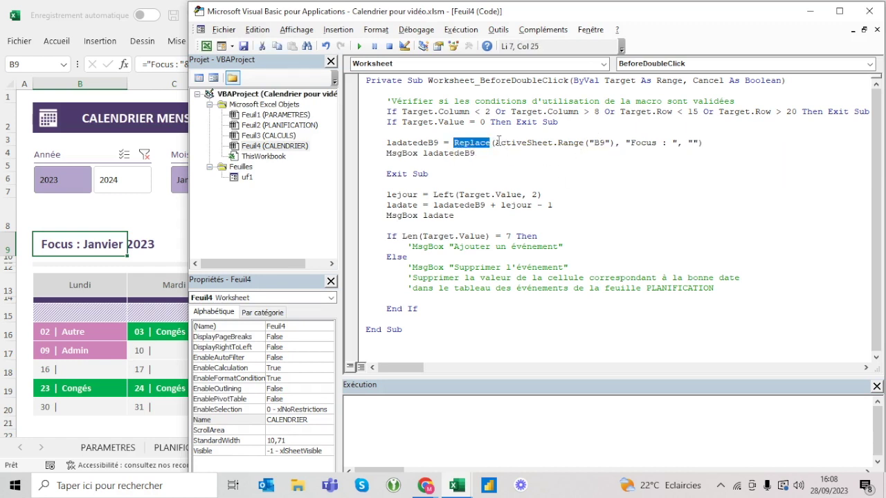
{"action": "left_click_drag", "start_coordinate": [495, 143], "coordinate": [630, 142]}
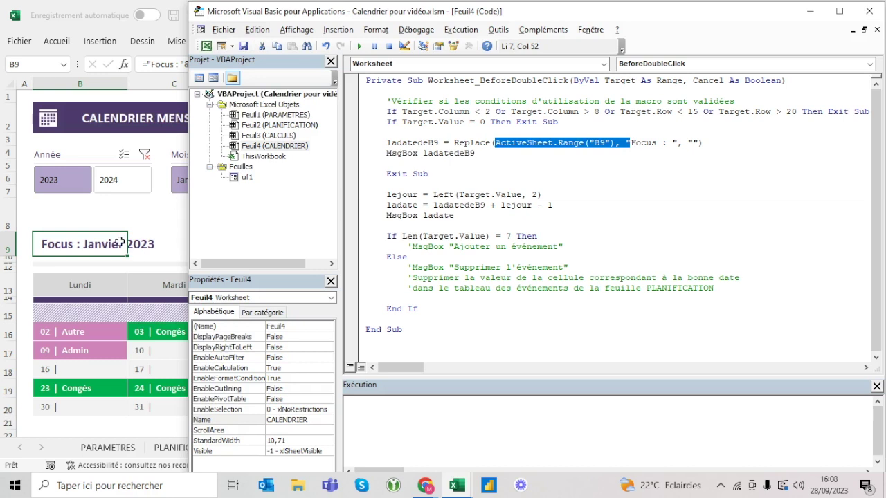
{"action": "left_click", "coordinate": [495, 144]}
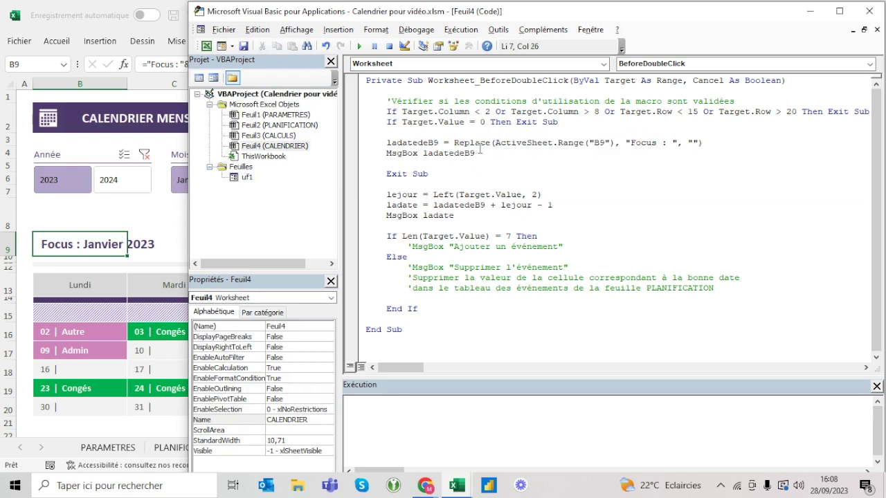
{"action": "left_click_drag", "start_coordinate": [631, 142], "coordinate": [675, 143]}
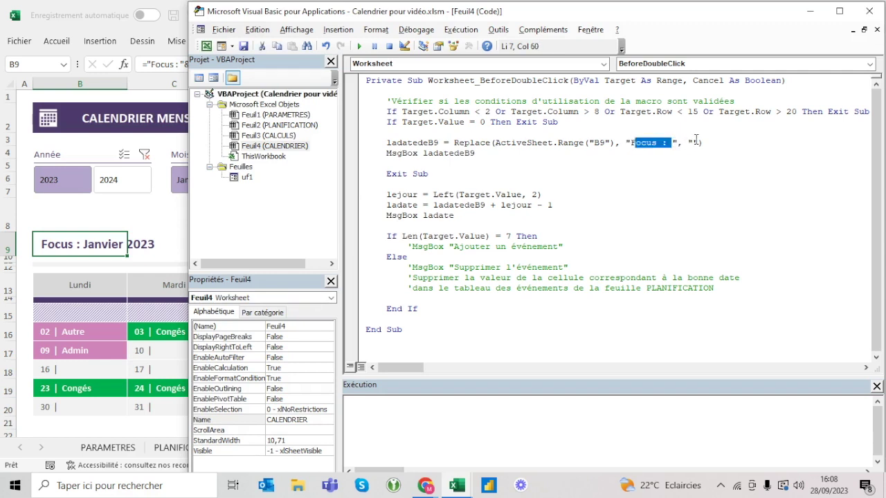
{"action": "left_click", "coordinate": [694, 142]}
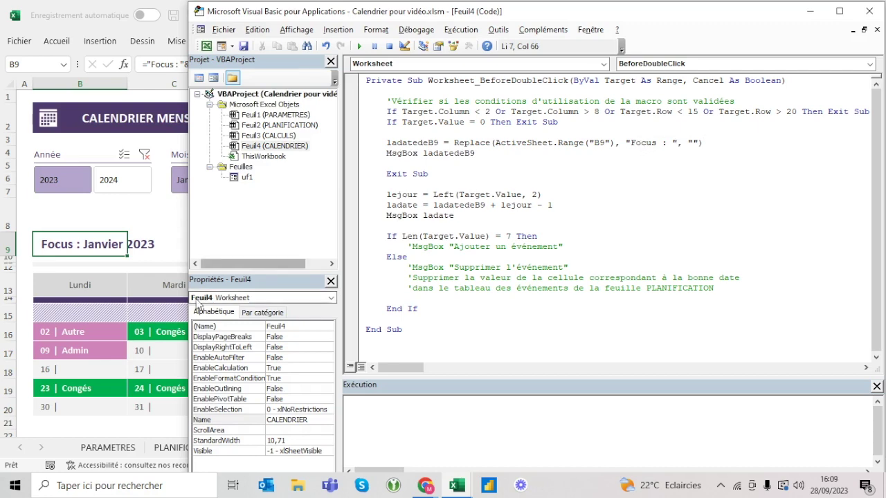
Test the macro on the 03 Congés day and day 10, both showing 'Janvier 2023'.
{"action": "left_click", "coordinate": [156, 313]}
{"action": "left_click", "coordinate": [158, 327]}
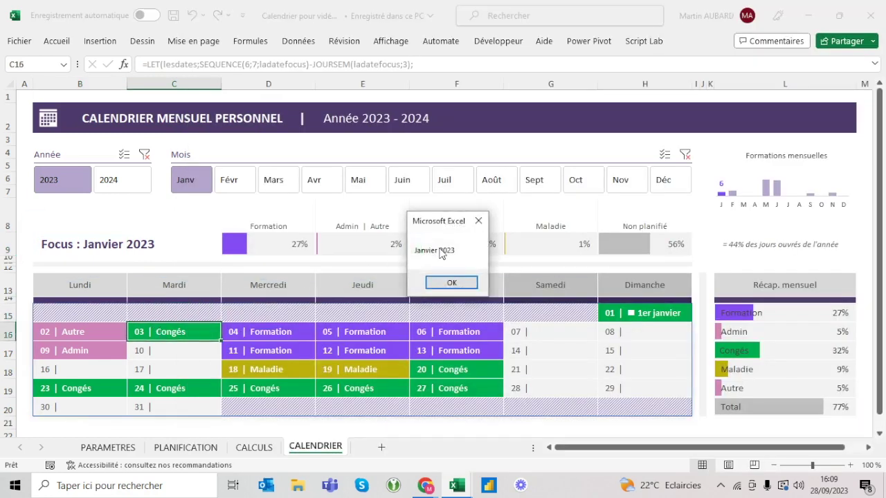
{"action": "key", "text": "Return"}
{"action": "left_click", "coordinate": [160, 351]}
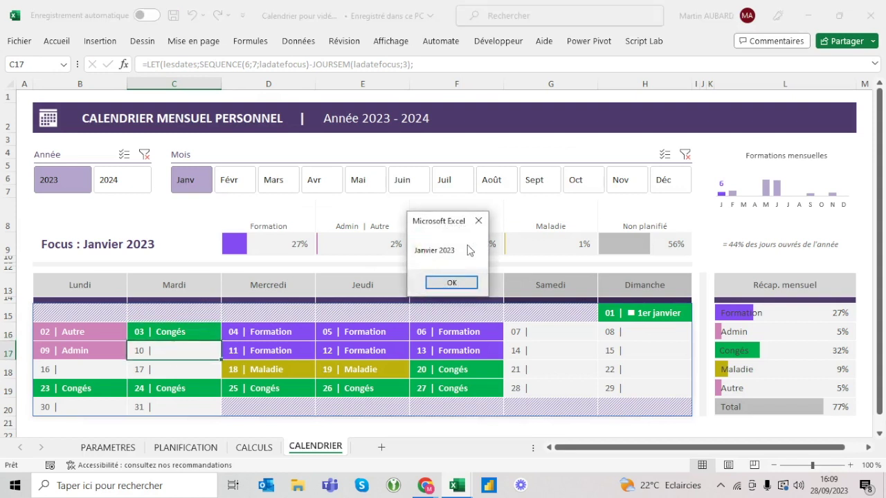
{"action": "key", "text": "Return"}
Test a February day showing 'Février 2023', then set the calendar back to January.
{"action": "left_click", "coordinate": [247, 189]}
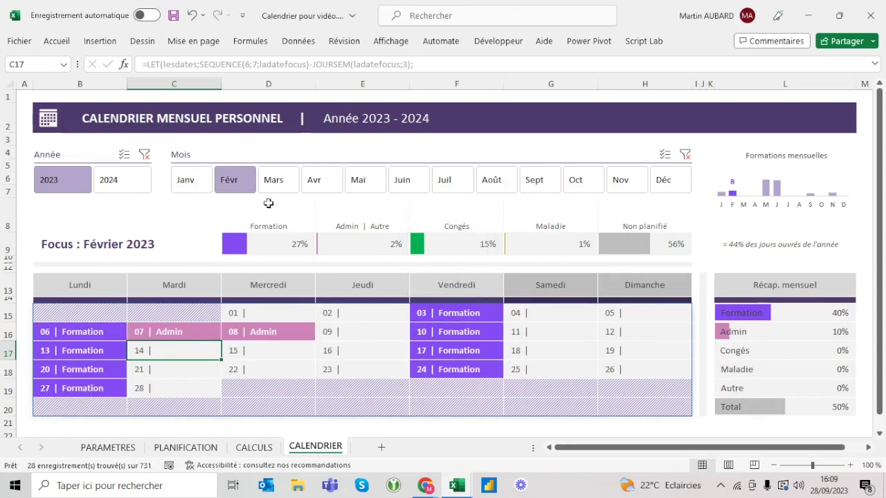
{"action": "left_click", "coordinate": [360, 337]}
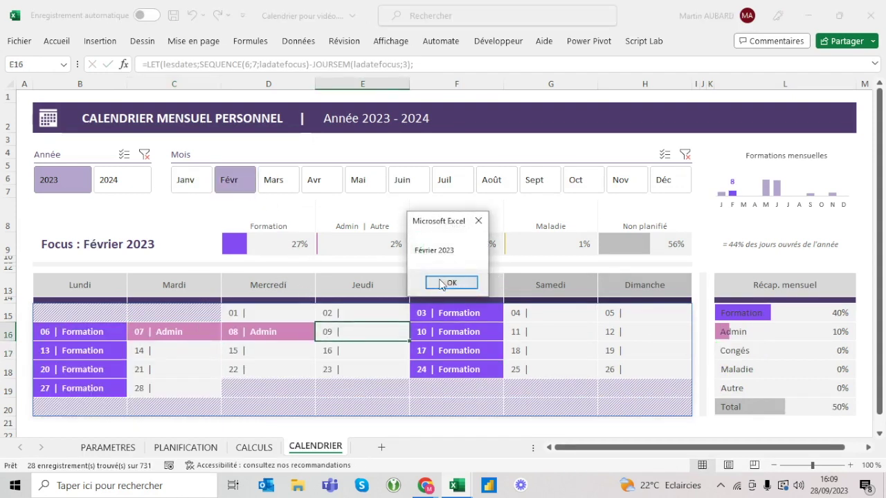
{"action": "key", "text": "Return"}
{"action": "left_click", "coordinate": [203, 188]}
{"action": "key", "text": "alt+F11"}
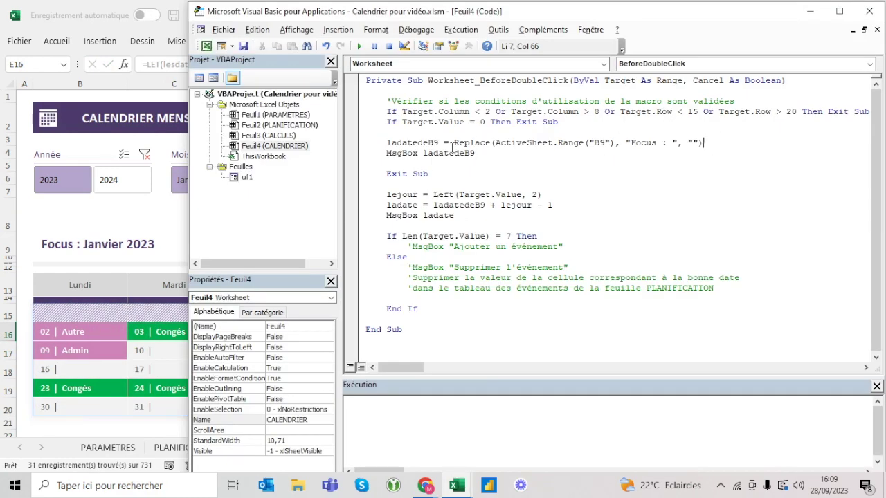
Wrap the Replace expression in DateValue( ) to convert the focus month to a date.
{"action": "type", "text": "dateval("}
{"action": "key", "text": "Left"}
{"action": "type", "text": "ue"}
{"action": "key", "text": "Right"}
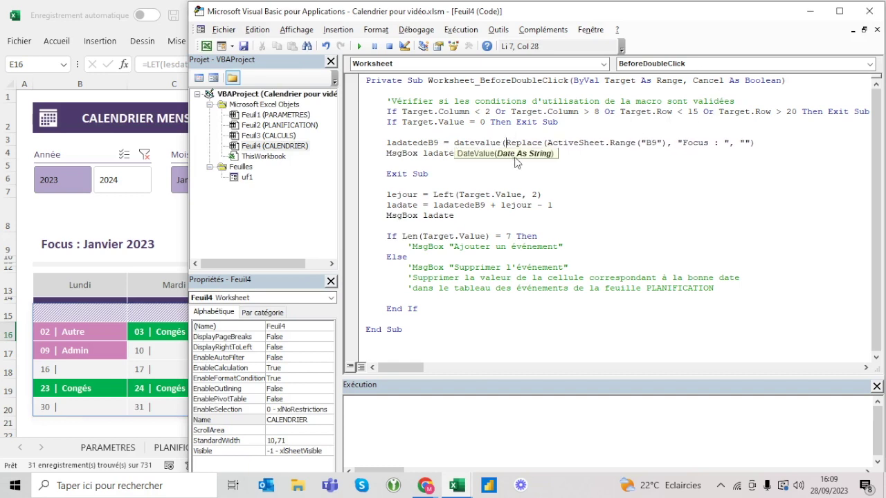
{"action": "type", "text": ")"}
{"action": "left_click", "coordinate": [669, 205]}
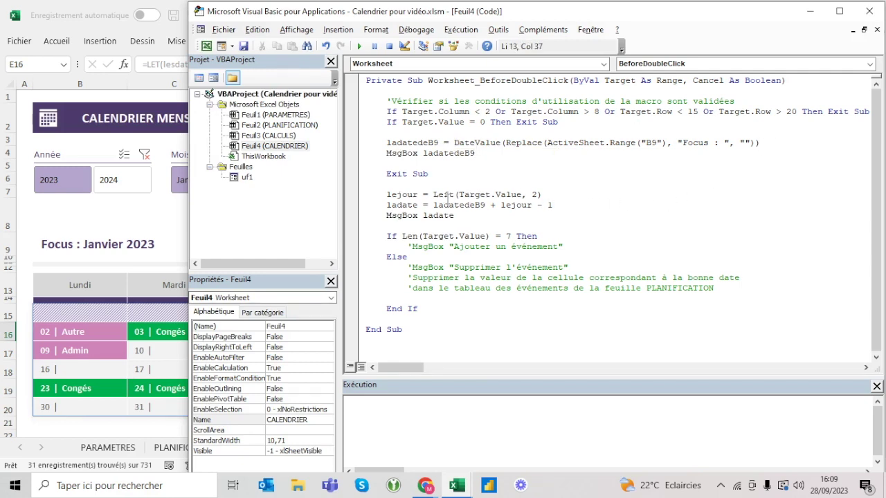
{"action": "double_click", "coordinate": [409, 236]}
{"action": "left_click", "coordinate": [450, 143]}
Test the macro on days 03 and 04, each returning 01/01/2023.
{"action": "left_click", "coordinate": [164, 348]}
{"action": "left_click", "coordinate": [178, 329]}
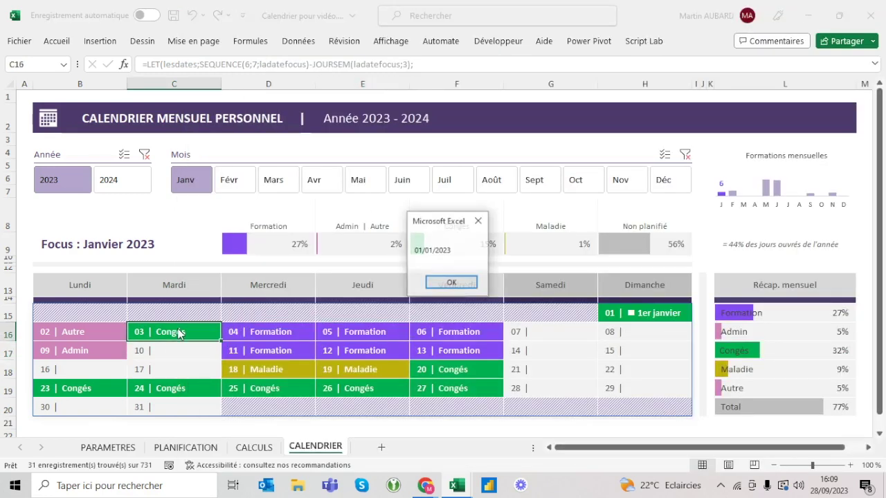
{"action": "left_click", "coordinate": [450, 283]}
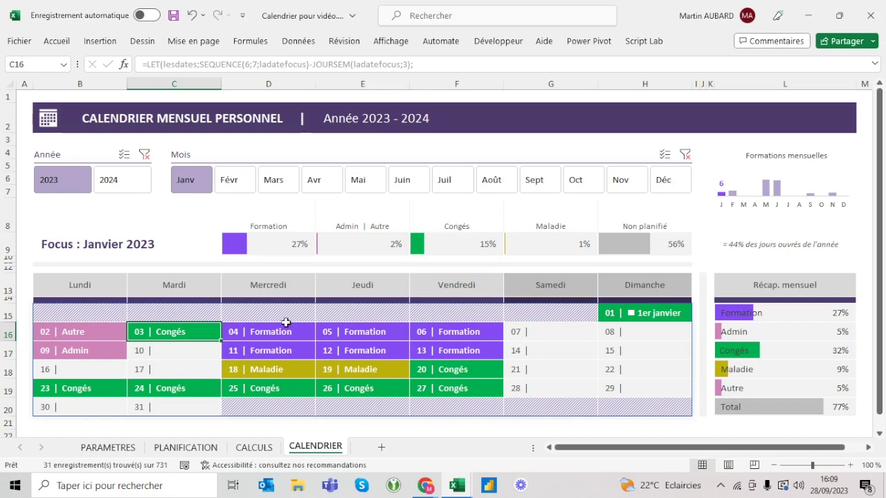
{"action": "left_click", "coordinate": [276, 333]}
{"action": "left_click", "coordinate": [436, 280]}
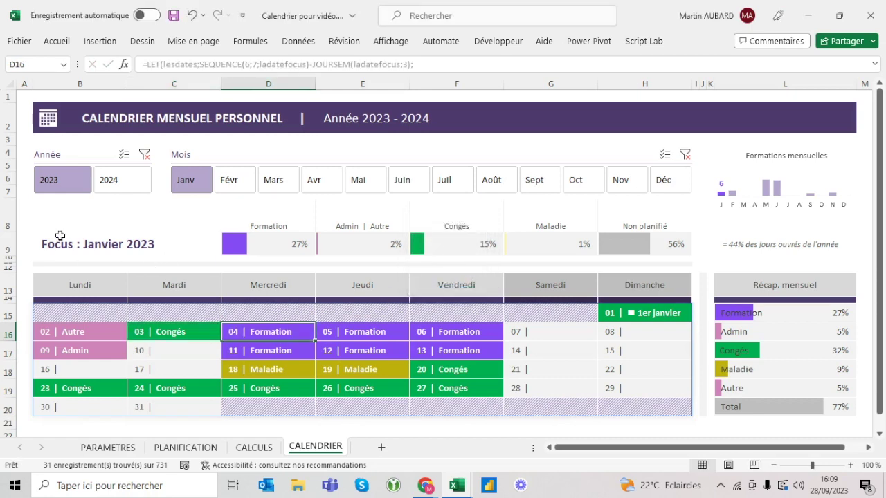
{"action": "key", "text": "alt+F11"}
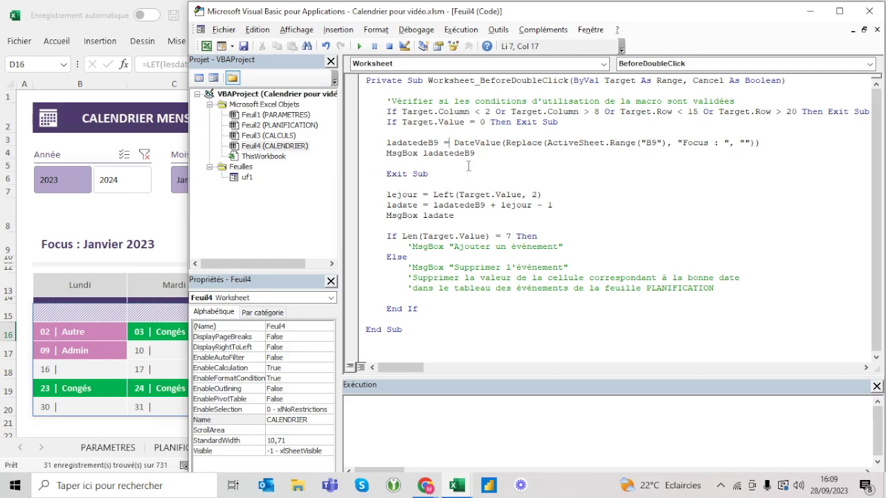
Delete the MsgBox ladatedeB9 and Exit Sub lines and the blank line after them.
{"action": "left_click_drag", "start_coordinate": [469, 177], "coordinate": [346, 156]}
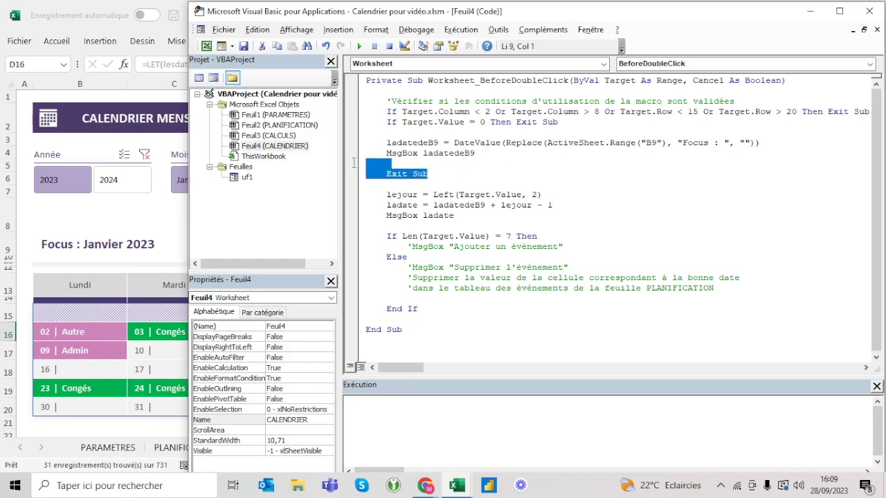
{"action": "key", "text": "BackSpace"}
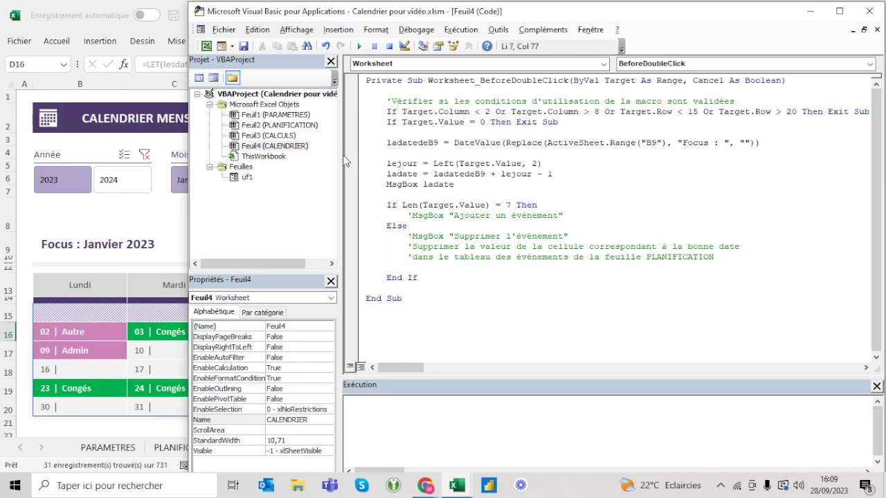
{"action": "key", "text": "Down"}
{"action": "key", "text": "BackSpace"}
Make the message show lejour and test it on days 10 and 06.
{"action": "left_click", "coordinate": [579, 150]}
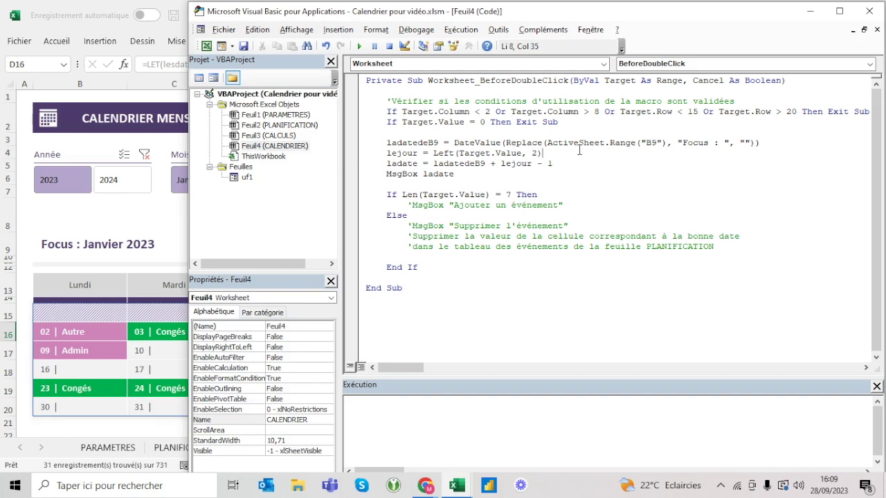
{"action": "left_click_drag", "start_coordinate": [541, 153], "coordinate": [434, 153]}
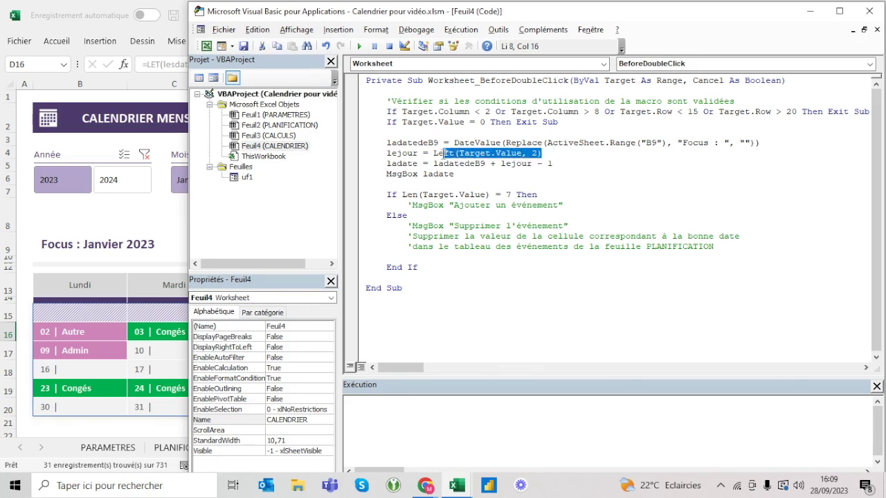
{"action": "left_click", "coordinate": [576, 153]}
{"action": "left_click_drag", "start_coordinate": [453, 174], "coordinate": [428, 174]}
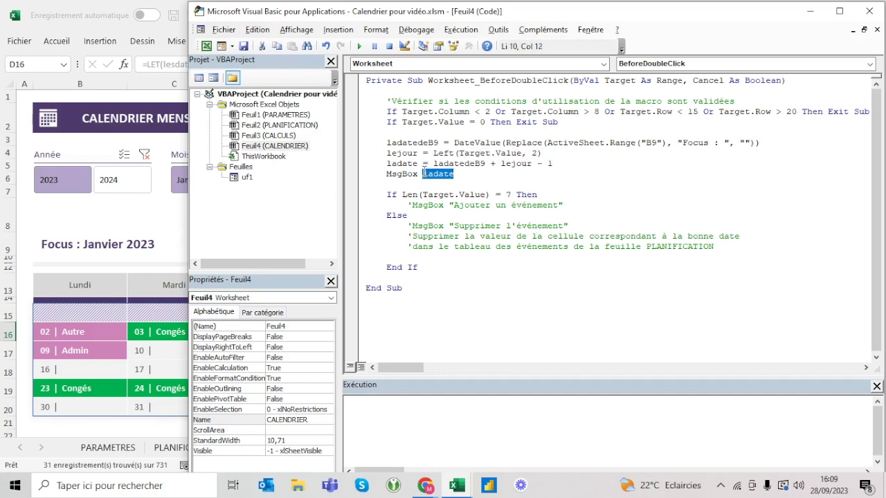
{"action": "type", "text": "ejour"}
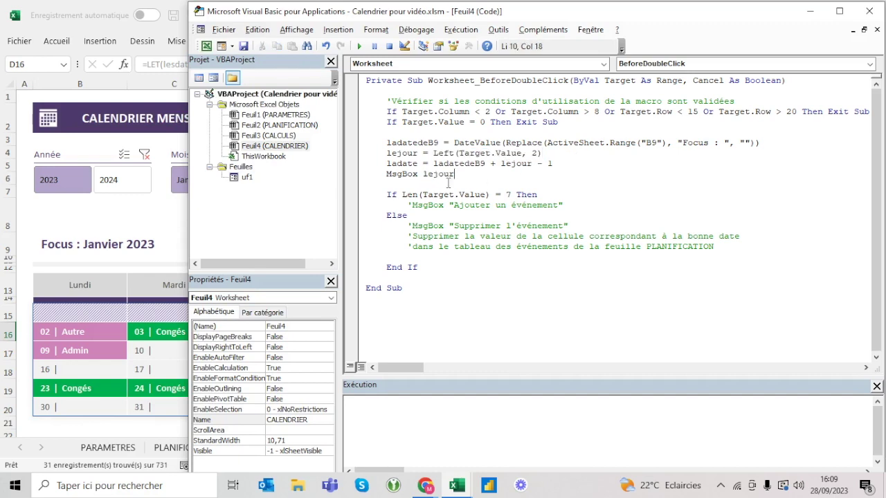
{"action": "left_click", "coordinate": [166, 353]}
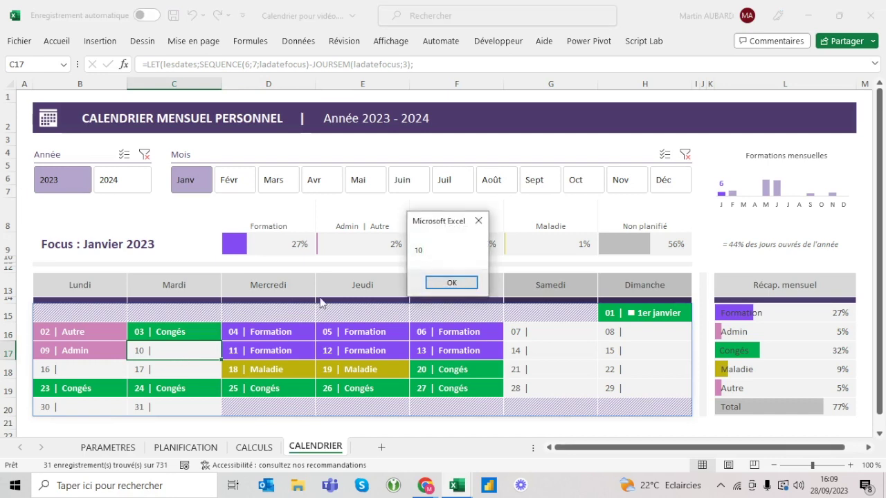
{"action": "left_click", "coordinate": [454, 282]}
{"action": "double_click", "coordinate": [451, 331]}
{"action": "left_click", "coordinate": [454, 280]}
{"action": "key", "text": "alt+F11"}
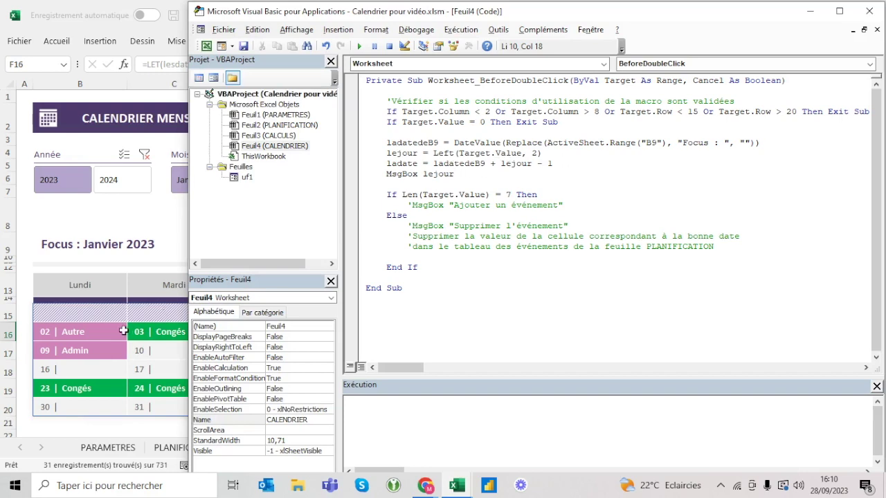
Test the macro on the 1er janvier day cell.
{"action": "left_click", "coordinate": [97, 335]}
{"action": "double_click", "coordinate": [665, 313]}
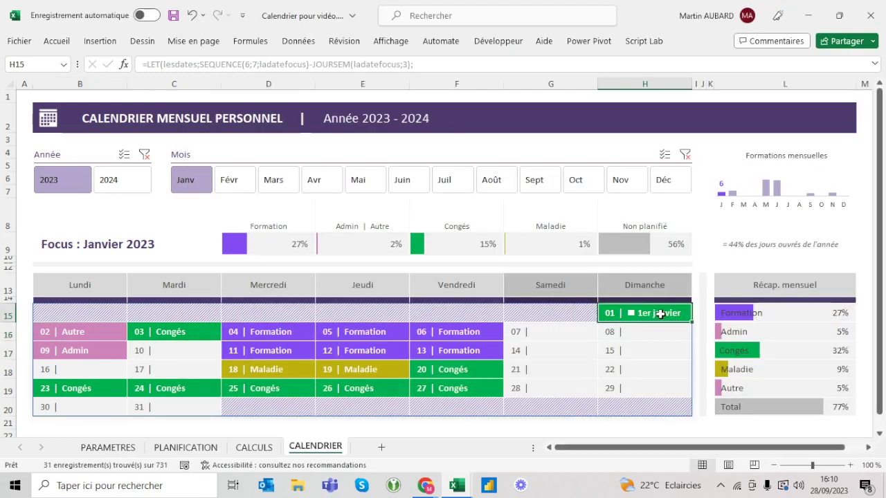
{"action": "key", "text": "alt+F11"}
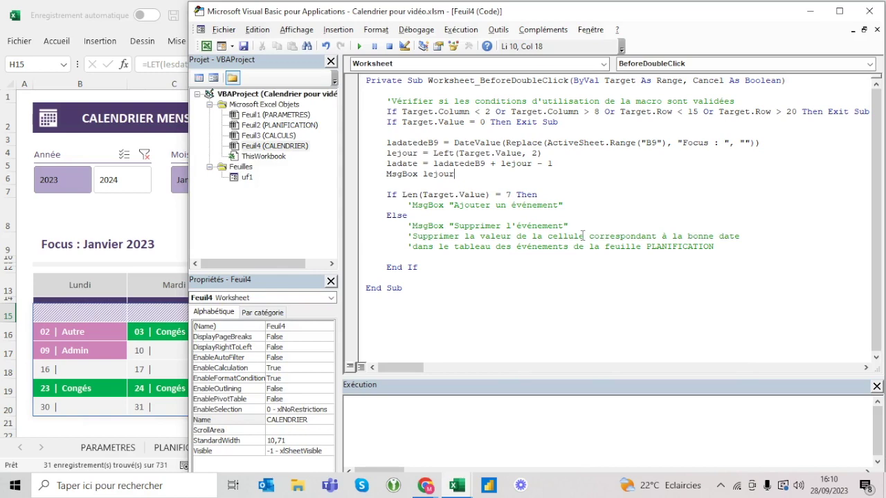
{"action": "key", "text": "alt+F11"}
{"action": "key", "text": "alt+F11"}
Change the message line to MsgBox ladate.
{"action": "left_click_drag", "start_coordinate": [553, 164], "coordinate": [536, 164]}
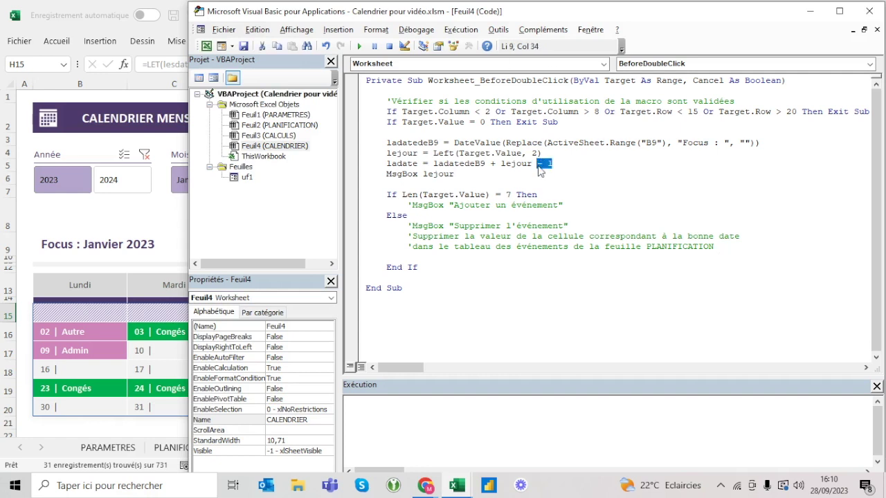
{"action": "left_click", "coordinate": [559, 164]}
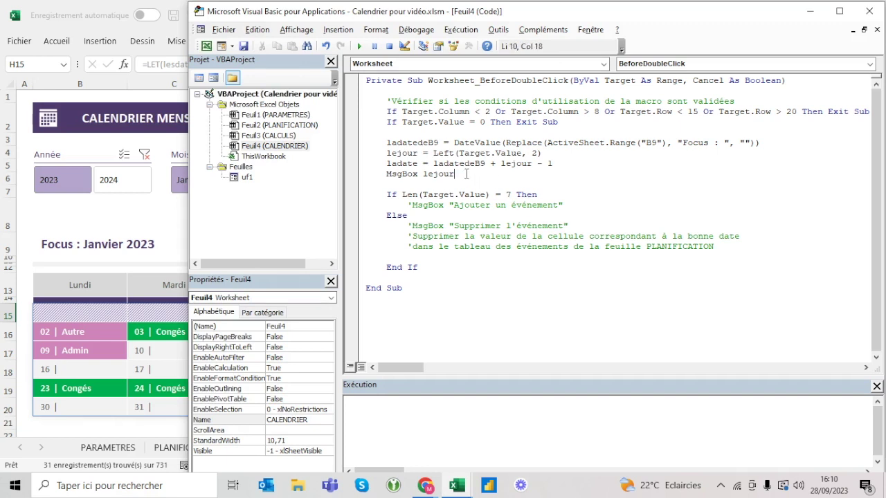
{"action": "left_click_drag", "start_coordinate": [465, 175], "coordinate": [422, 174]}
{"action": "type", "text": "ladate"}
{"action": "left_click", "coordinate": [426, 186]}
{"action": "left_click", "coordinate": [429, 142]}
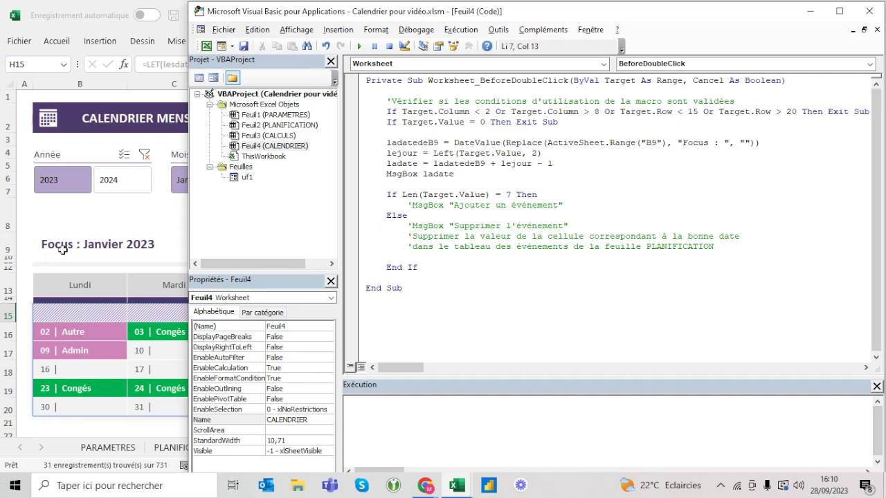
{"action": "left_click", "coordinate": [473, 153]}
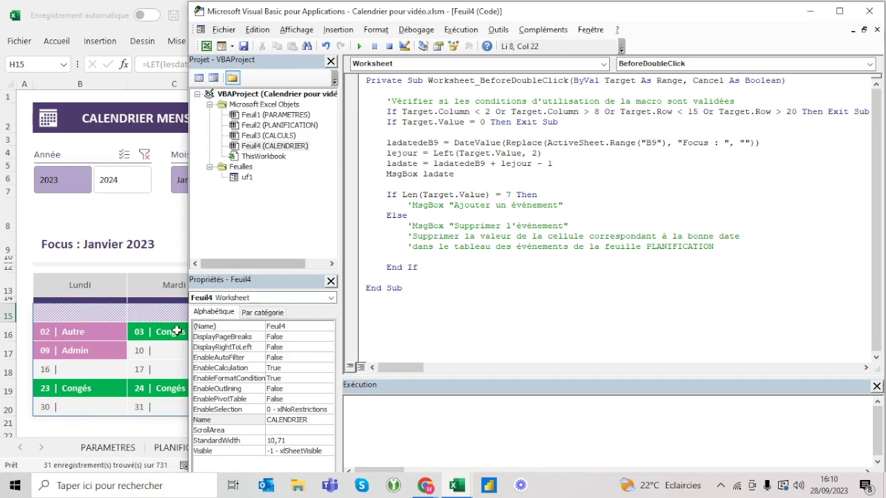
Test the macro on day 10, which now reports 10/01/2023.
{"action": "key", "text": "alt+F11"}
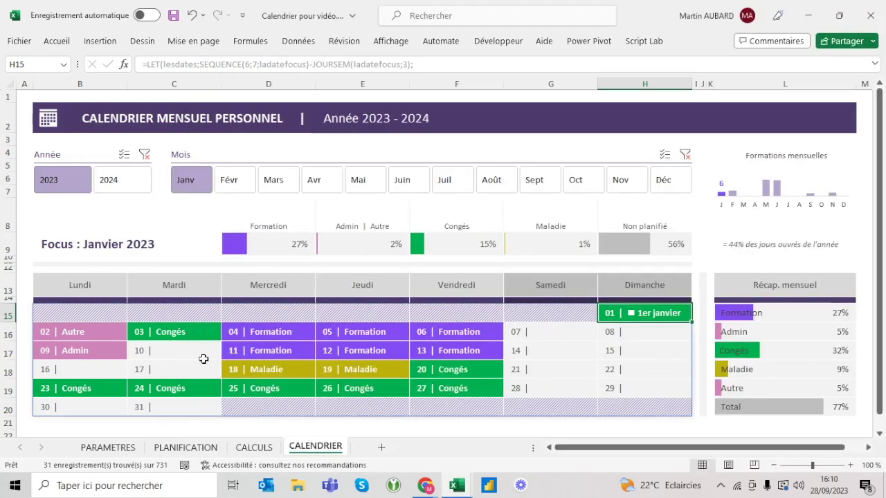
{"action": "left_click", "coordinate": [203, 359]}
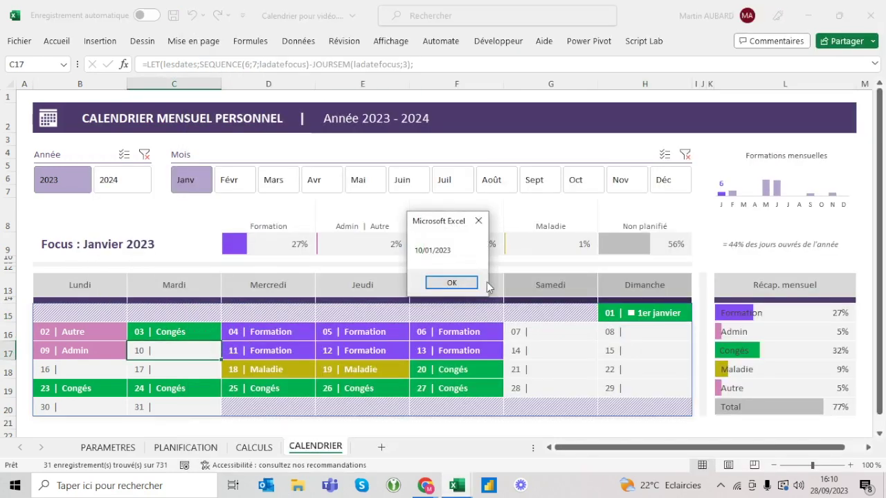
{"action": "left_click", "coordinate": [456, 282]}
{"action": "key", "text": "alt+Tab"}
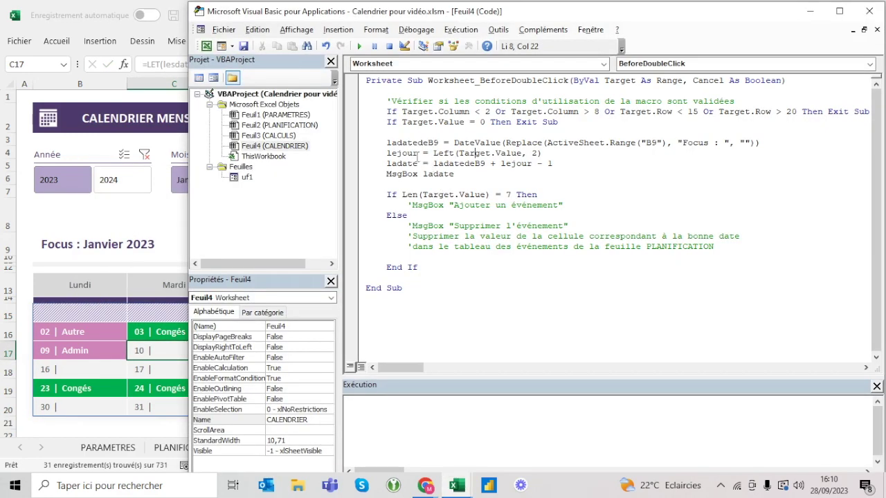
Append the day-number expression minus 1 to the month date line and rename its variable ladate.
{"action": "left_click_drag", "start_coordinate": [542, 152], "coordinate": [433, 153]}
{"action": "key", "text": "ctrl+c"}
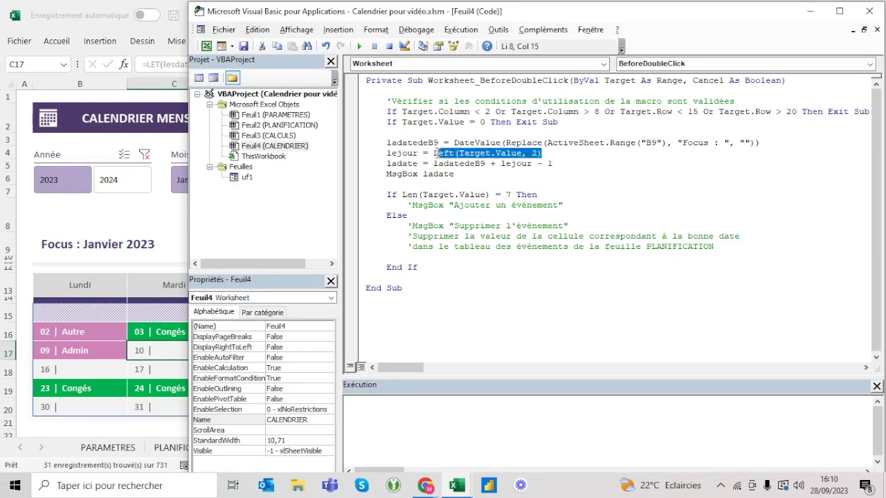
{"action": "left_click", "coordinate": [787, 143]}
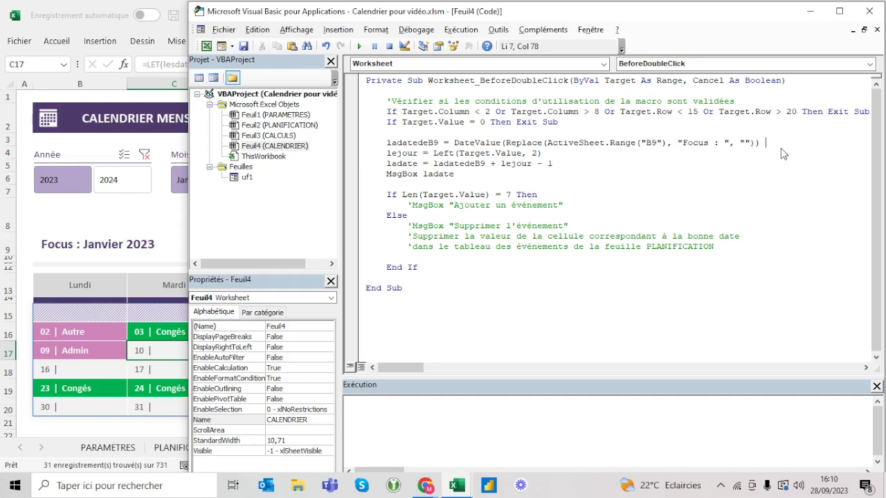
{"action": "type", "text": "+"}
{"action": "key", "text": "ctrl+v"}
{"action": "type", "text": "-1"}
{"action": "key", "text": "Home"}
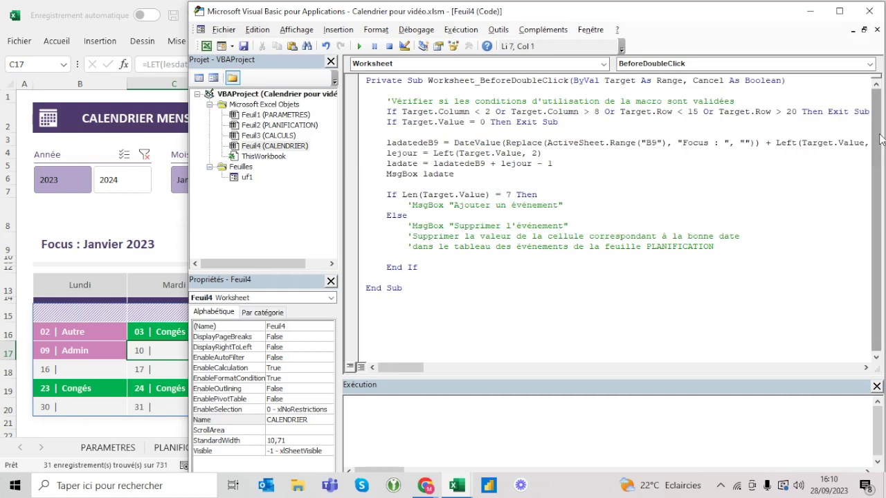
{"action": "left_click_drag", "start_coordinate": [438, 142], "coordinate": [412, 143]}
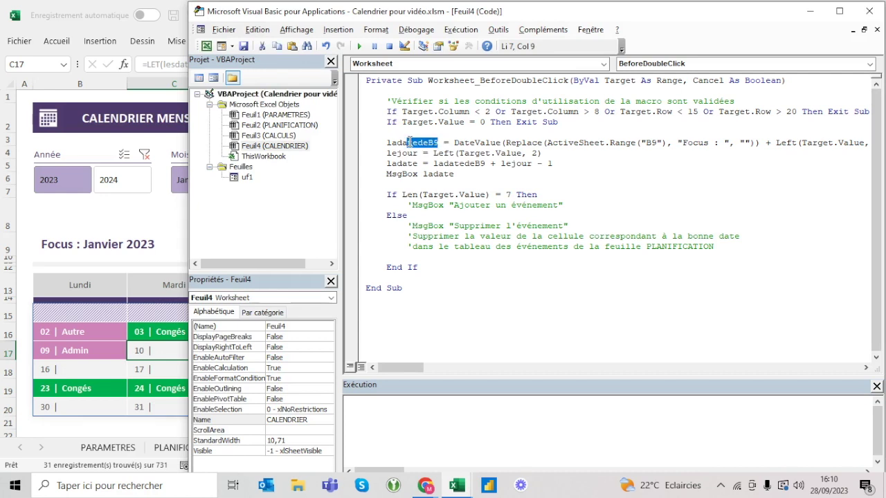
{"action": "key", "text": "Delete"}
{"action": "type", "text": "e"}
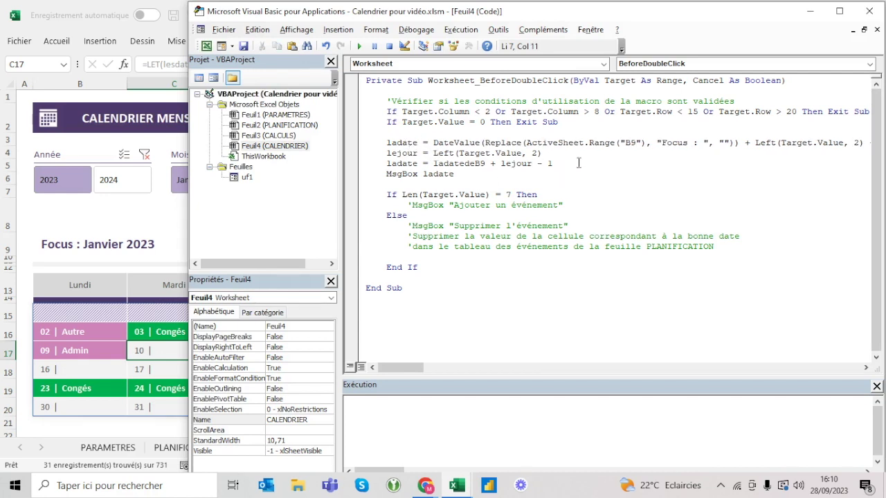
Delete the now redundant lejour and date-sum lines.
{"action": "left_click_drag", "start_coordinate": [552, 163], "coordinate": [348, 154]}
{"action": "key", "text": "Delete"}
{"action": "key", "text": "BackSpace"}
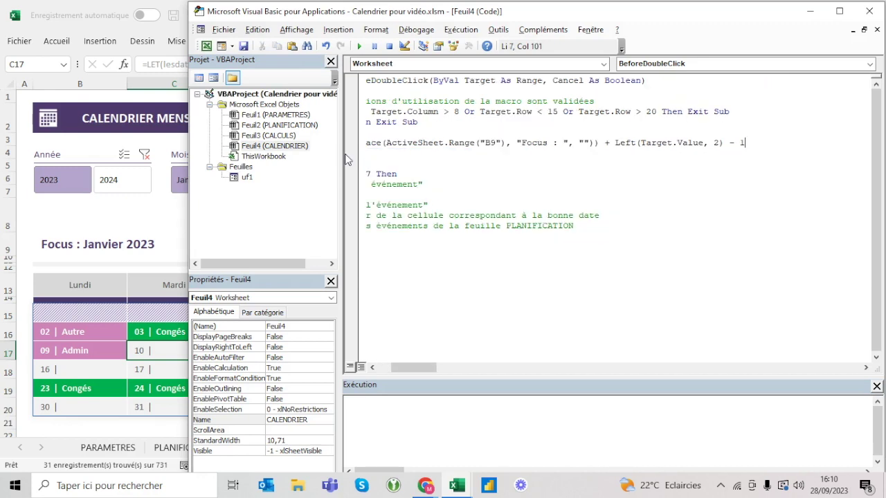
{"action": "key", "text": "Right"}
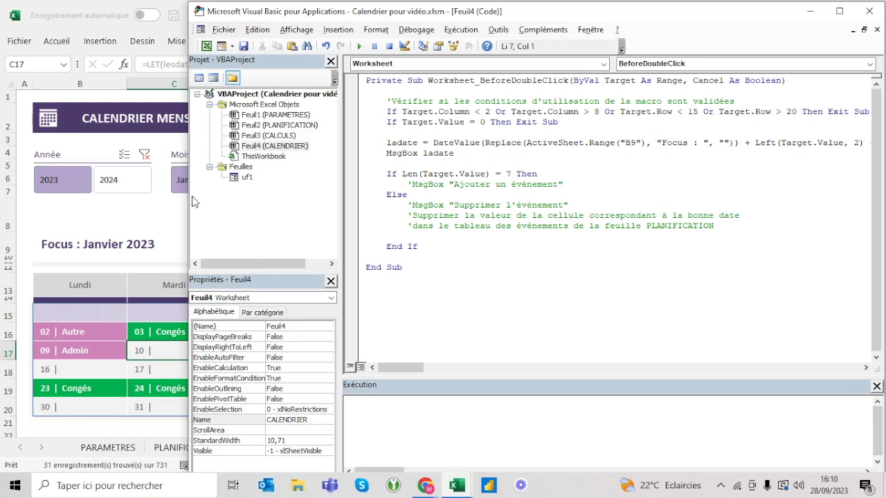
Widen the code window and add the comment 'Récupérer la date correspondant à la cellule du double-clic above ladate.
{"action": "left_click_drag", "start_coordinate": [188, 203], "coordinate": [171, 203]}
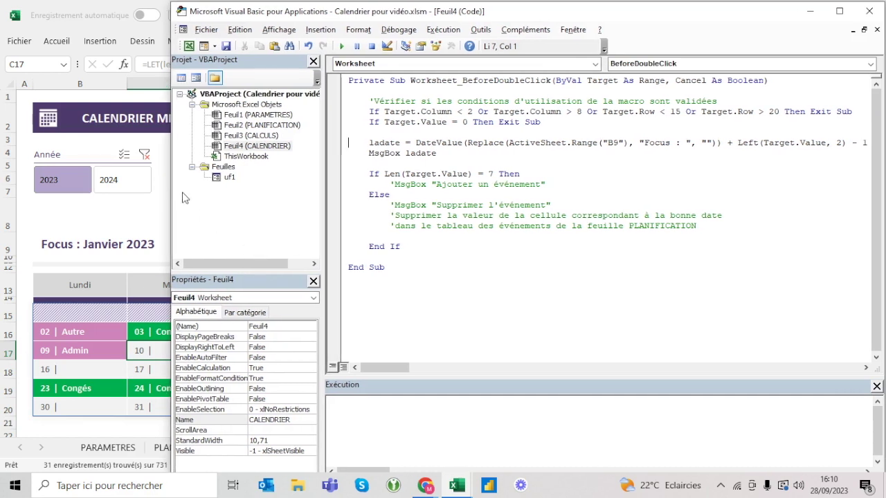
{"action": "left_click", "coordinate": [425, 152]}
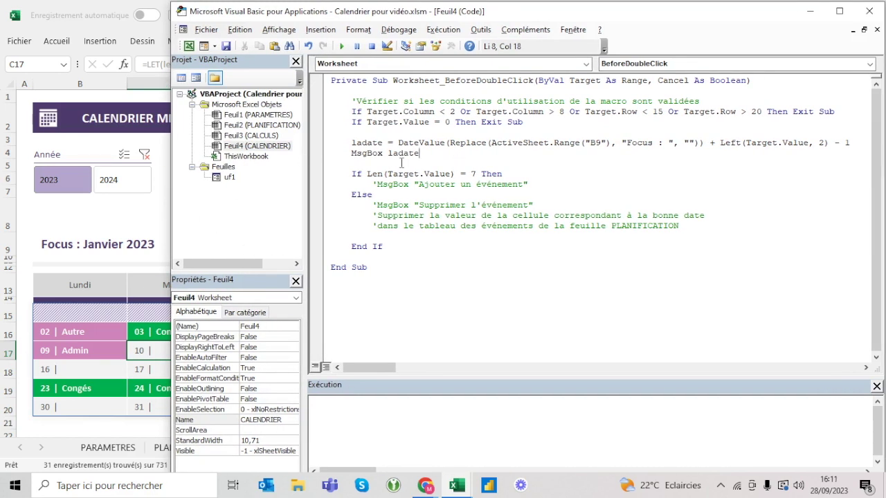
{"action": "left_click", "coordinate": [405, 133]}
{"action": "key", "text": "Return"}
{"action": "type", "text": "'Récupérer "}
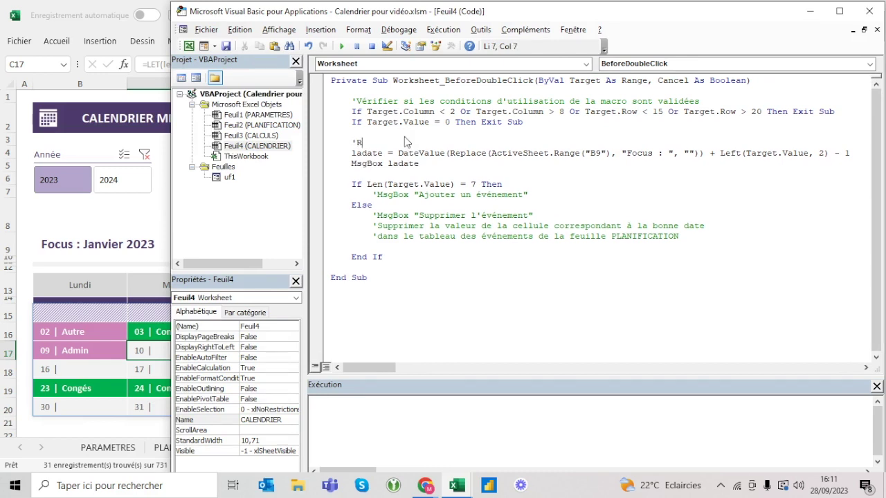
{"action": "type", "text": "la date correspondant à la cellule "}
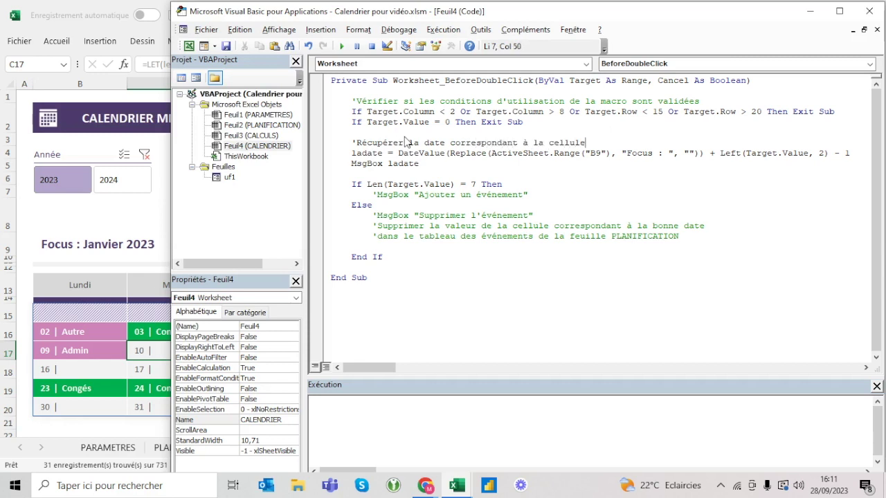
{"action": "type", "text": "du double-clic"}
{"action": "left_click", "coordinate": [434, 215]}
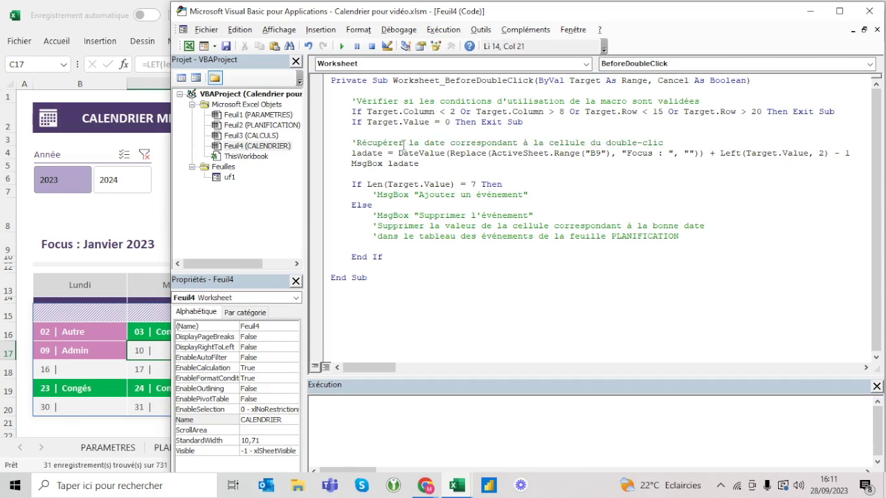
Double-click the 09 | Admin day, dismiss the 09/01/2023 message, and return to the line before End If.
{"action": "double_click", "coordinate": [103, 350]}
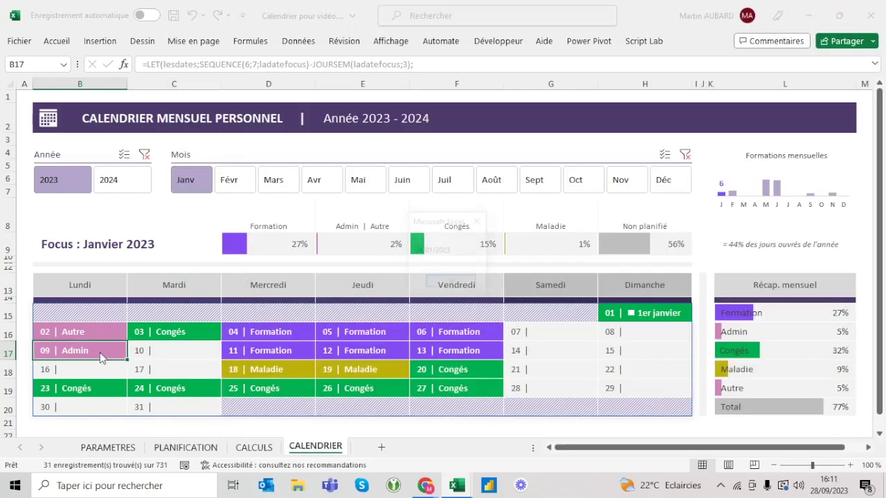
{"action": "left_click", "coordinate": [451, 283]}
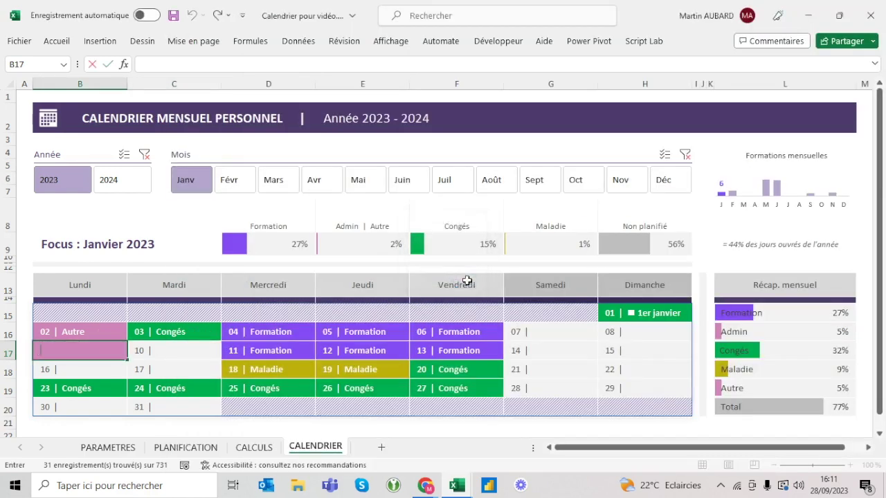
{"action": "key", "text": "alt+F11"}
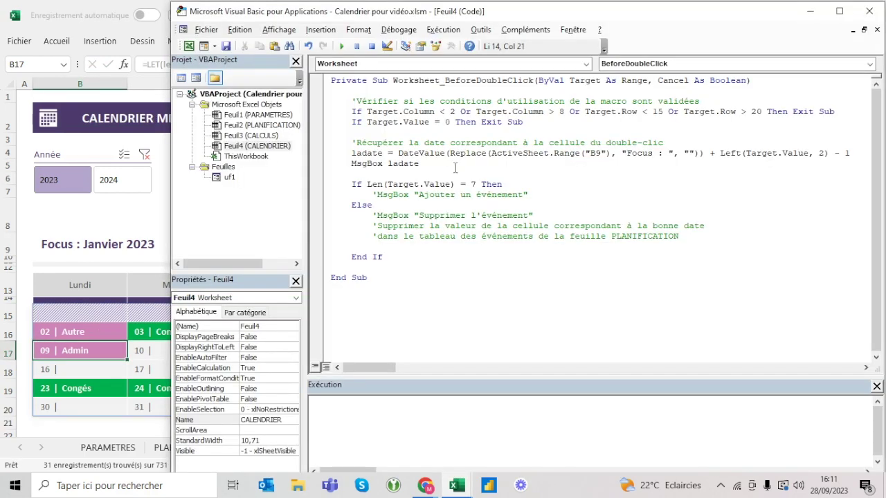
{"action": "left_click", "coordinate": [488, 246]}
On PLANIFICATION, inspect the tab_Events table and its 09/01/2023 Admin row (B14–E14), then return to the code.
{"action": "left_click", "coordinate": [158, 448]}
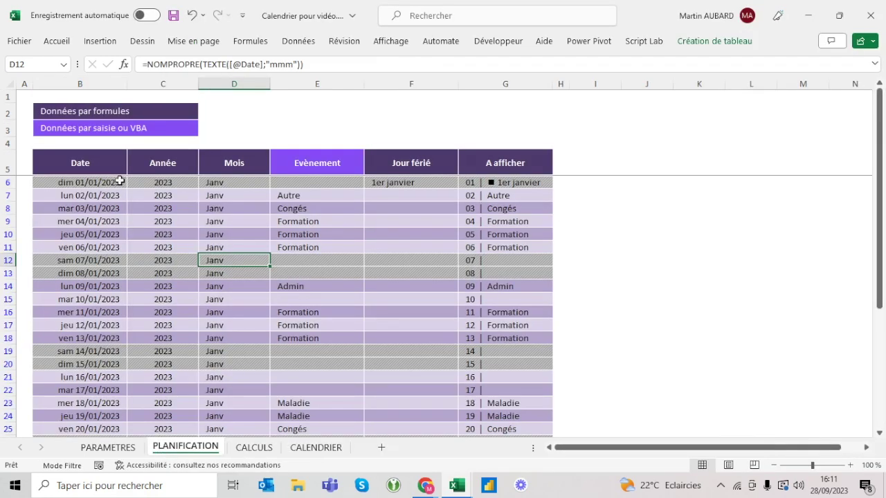
{"action": "left_click", "coordinate": [80, 152]}
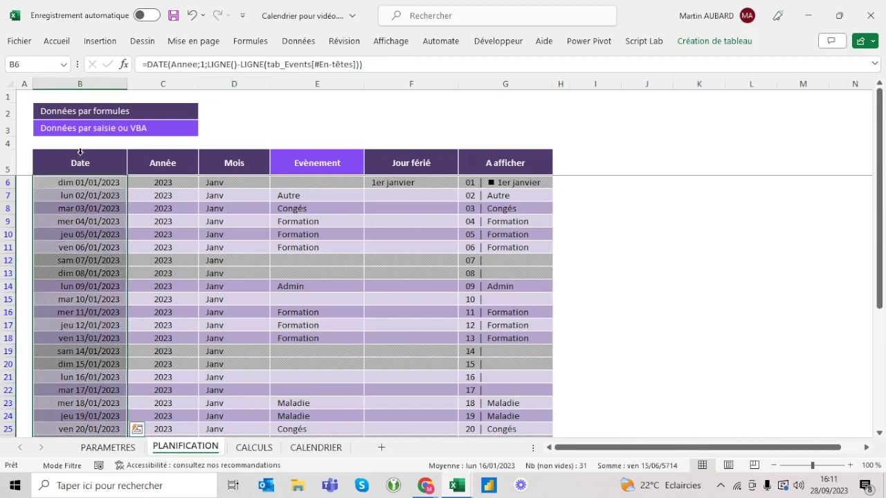
{"action": "left_click", "coordinate": [31, 149]}
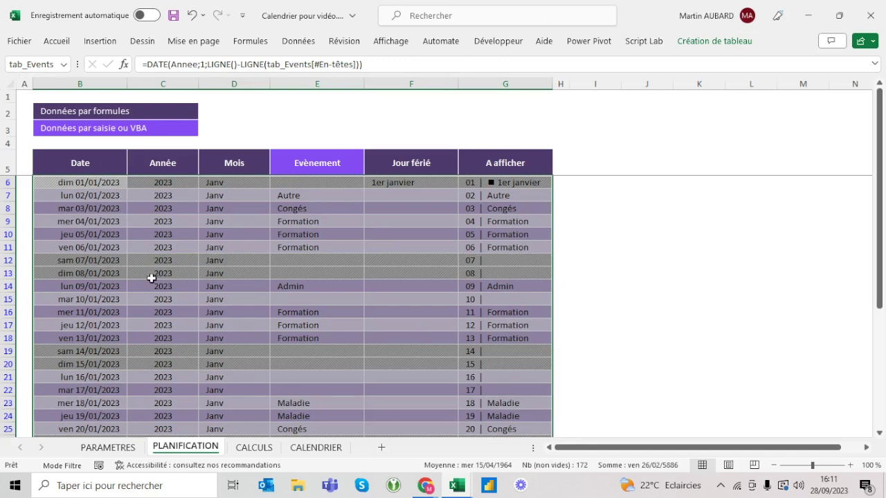
{"action": "left_click", "coordinate": [119, 283]}
{"action": "left_click", "coordinate": [187, 288]}
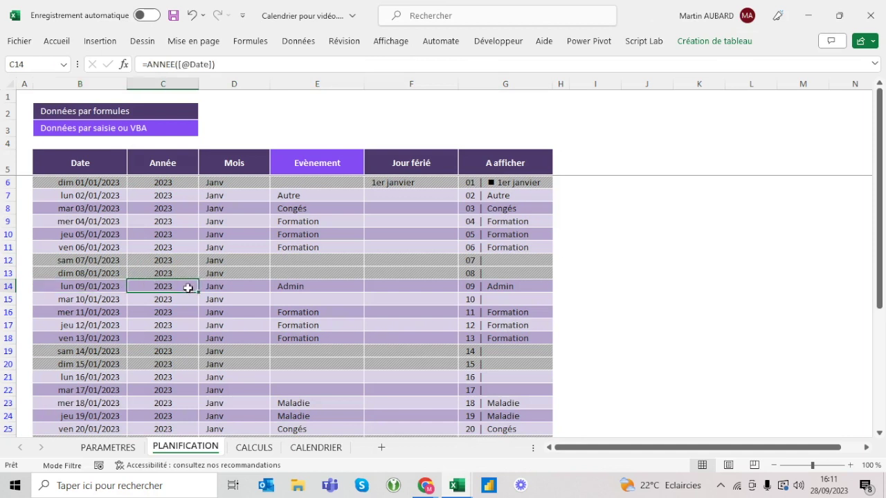
{"action": "left_click", "coordinate": [233, 287]}
{"action": "left_click", "coordinate": [300, 284]}
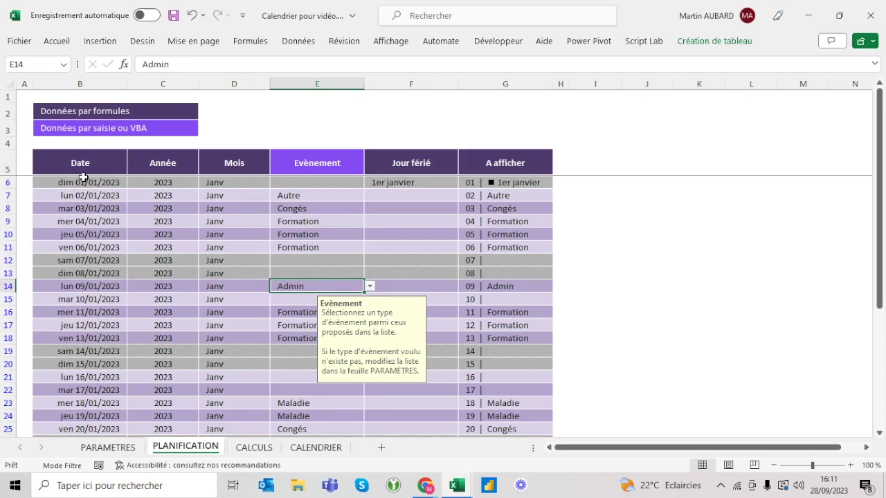
{"action": "left_click_drag", "start_coordinate": [83, 179], "coordinate": [79, 415]}
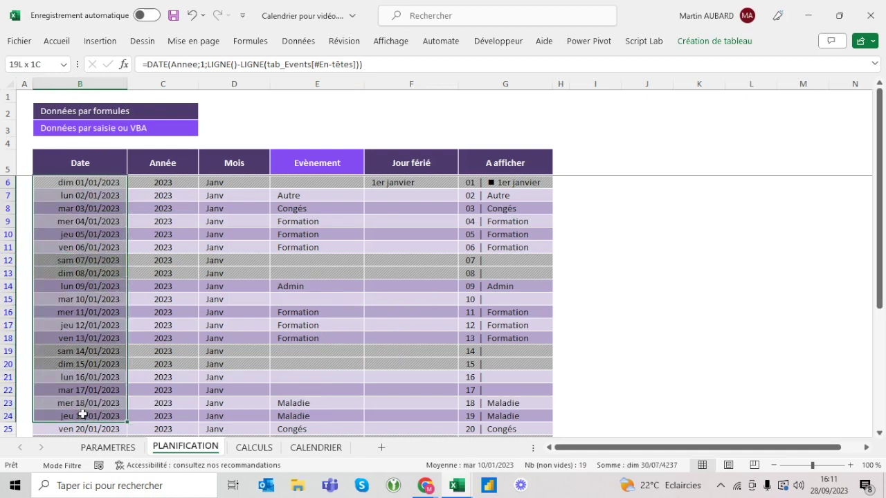
{"action": "left_click", "coordinate": [63, 285]}
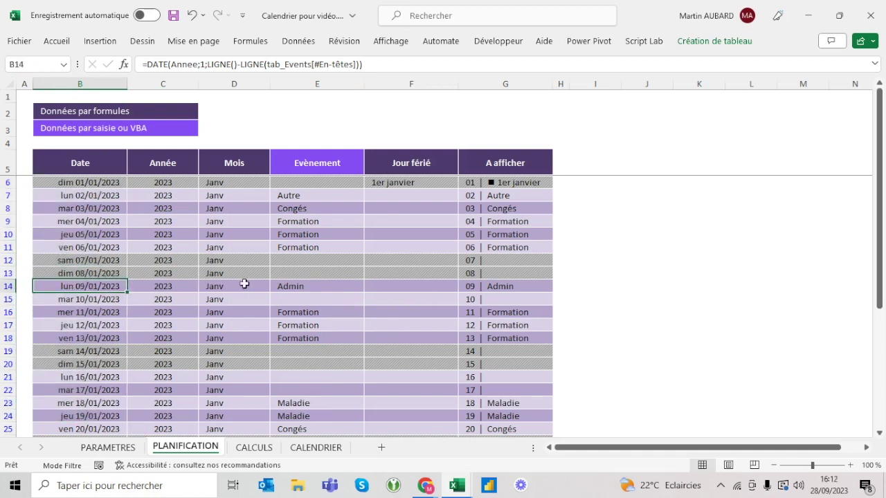
{"action": "left_click", "coordinate": [309, 286]}
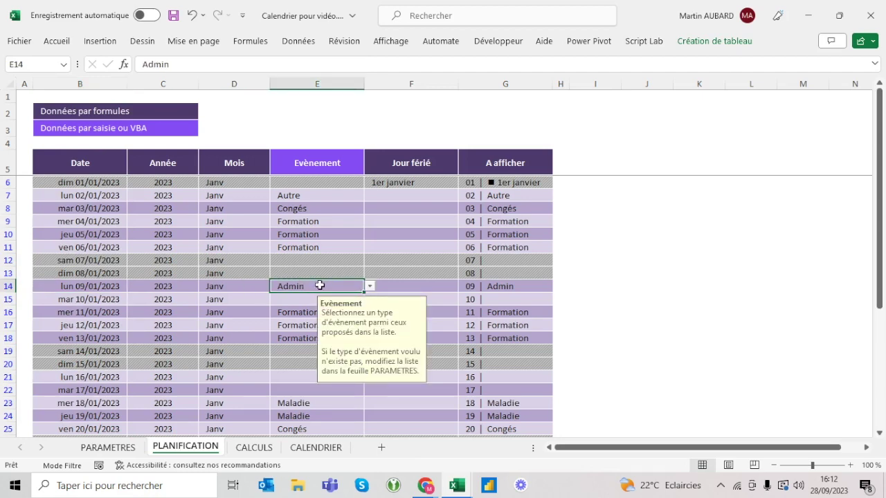
{"action": "key", "text": "alt+F11"}
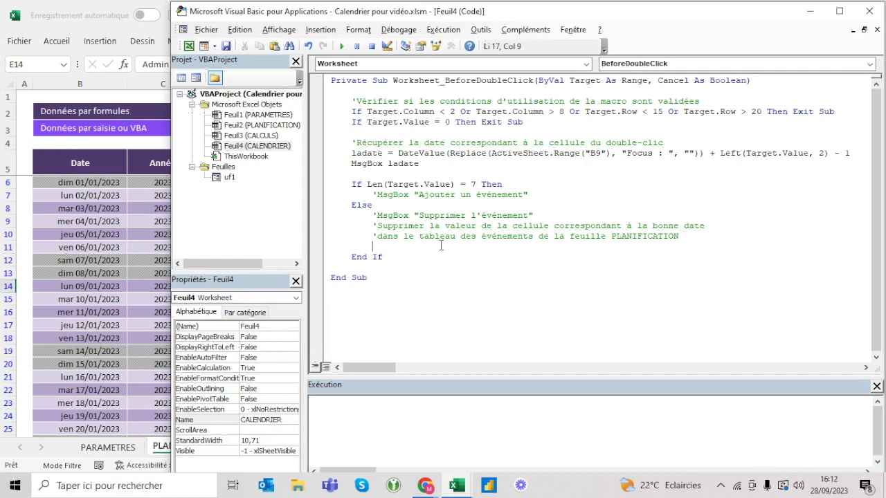
Delete the MsgBox ladate test line and add the comment 'Paramétrer le tableau.
{"action": "key", "text": "BackSpace"}
{"action": "key", "text": "BackSpace"}
{"action": "key", "text": "BackSpace"}
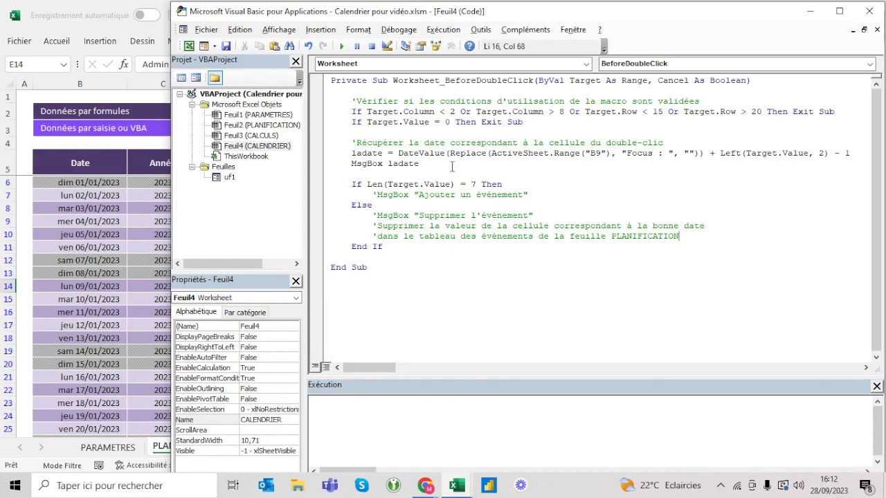
{"action": "left_click_drag", "start_coordinate": [451, 167], "coordinate": [317, 163]}
{"action": "key", "text": "Delete"}
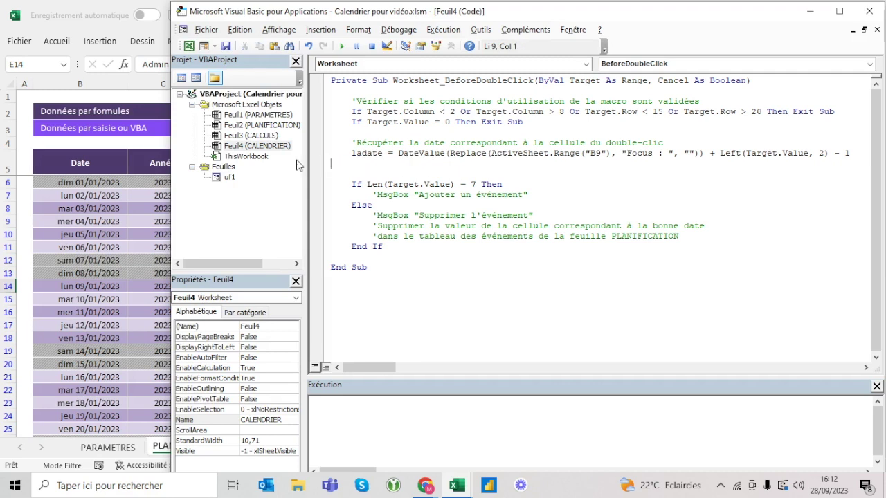
{"action": "key", "text": "Tab"}
{"action": "key", "text": "Return"}
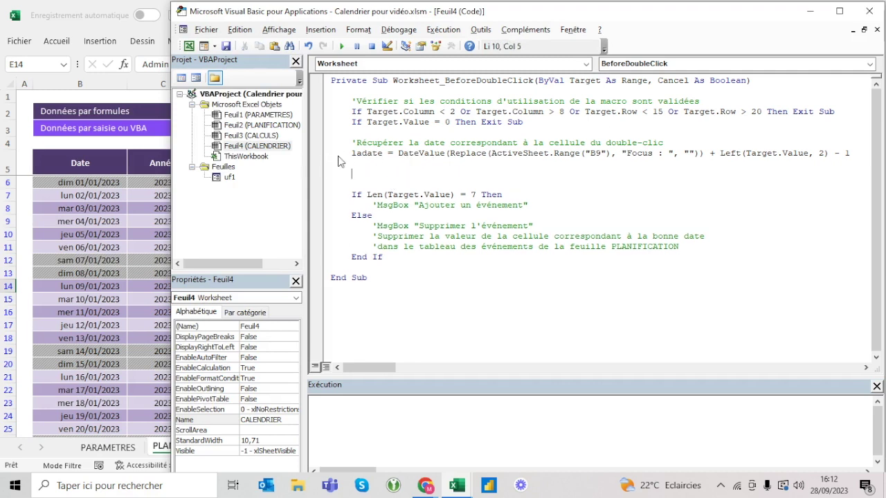
{"action": "type", "text": "'Paramét"}
{"action": "type", "text": "rer le tableau"}
{"action": "key", "text": "Return"}
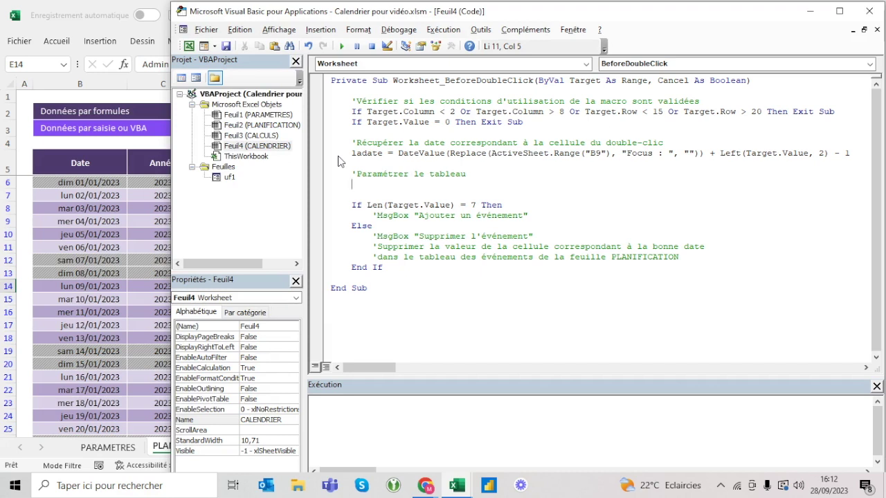
Declare letableau As ListObject and begin Set letableau = Worksheets("PLANIFICATION").ListObjects.
{"action": "type", "text": "Dimletableau"}
{"action": "type", "text": " as lisobj"}
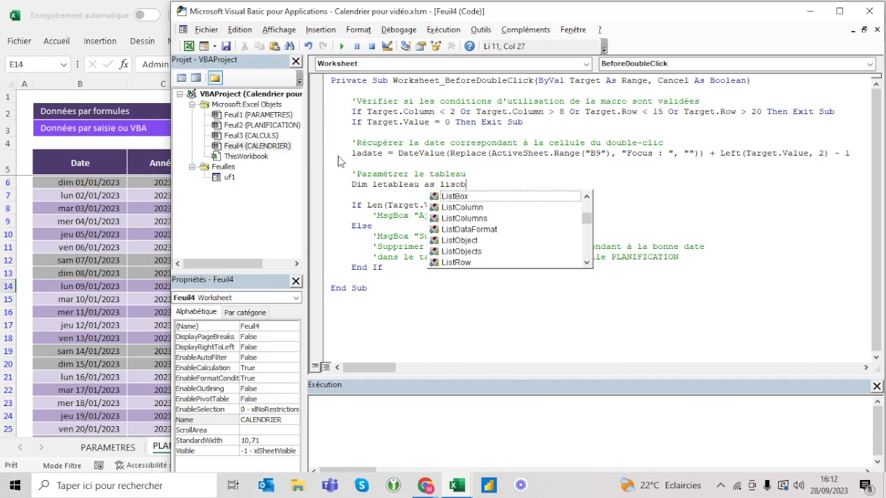
{"action": "key", "text": "BackSpace"}
{"action": "key", "text": "BackSpace"}
{"action": "key", "text": "BackSpace"}
{"action": "type", "text": "tob"}
{"action": "key", "text": "Tab"}
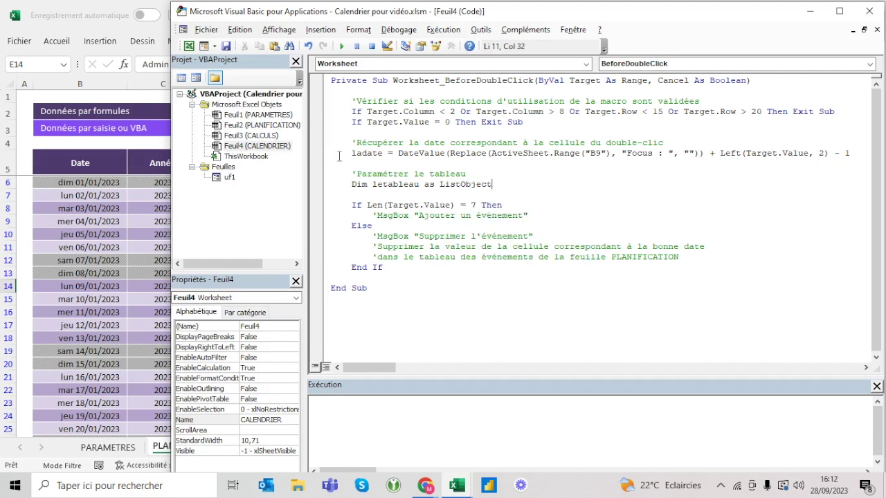
{"action": "key", "text": "Return"}
{"action": "type", "text": "set letableau = a"}
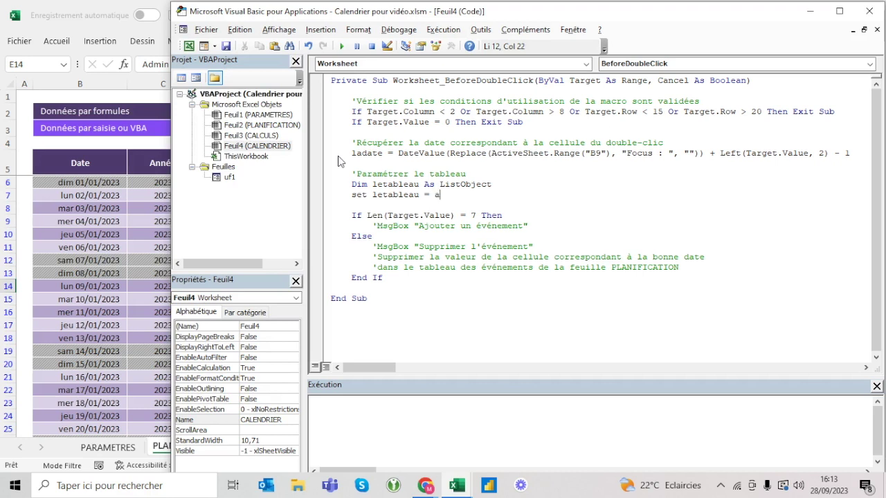
{"action": "key", "text": "BackSpace"}
{"action": "type", "text": "worksheets(\""}
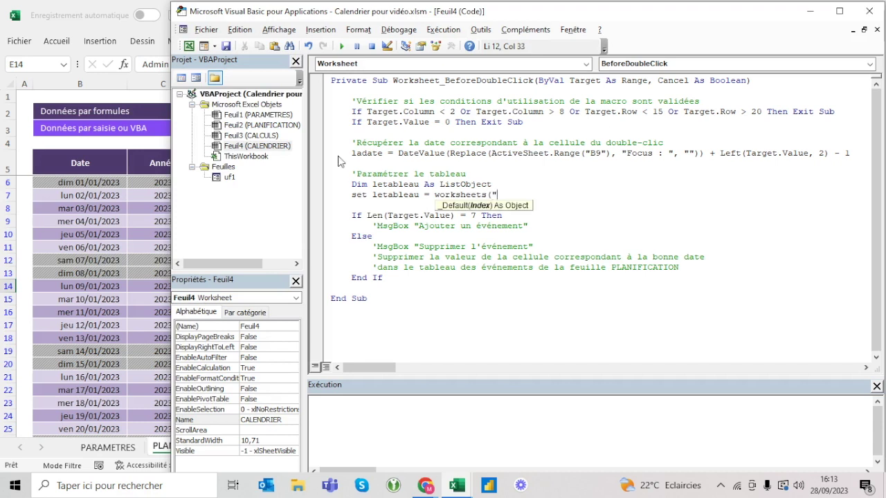
{"action": "type", "text": "PLANIFICATION\")."}
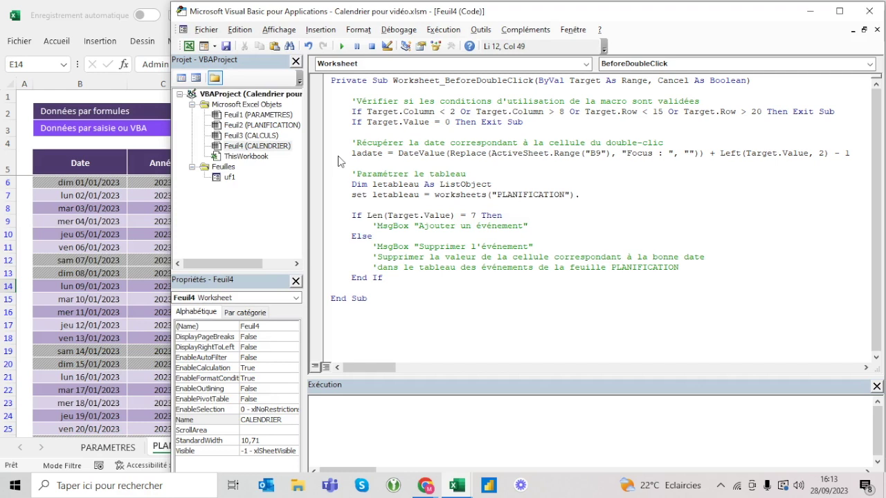
{"action": "type", "text": "listobjects"}
Rename the table to tab_Events in Table Design, copy that name and paste it into the ListObjects reference.
{"action": "key", "text": "alt+F11"}
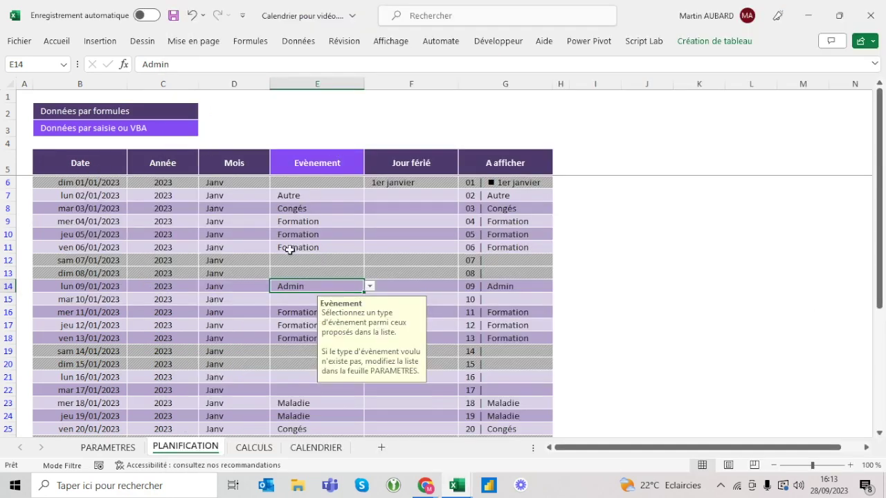
{"action": "key", "text": "Up"}
{"action": "key", "text": "Up"}
{"action": "left_click", "coordinate": [714, 41]}
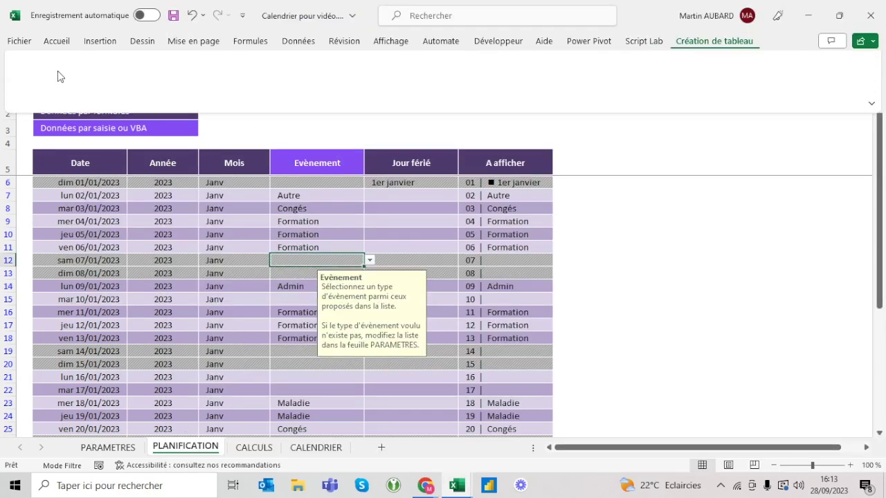
{"action": "left_click", "coordinate": [14, 77]}
{"action": "key", "text": "Delete"}
{"action": "type", "text": "tab_Events"}
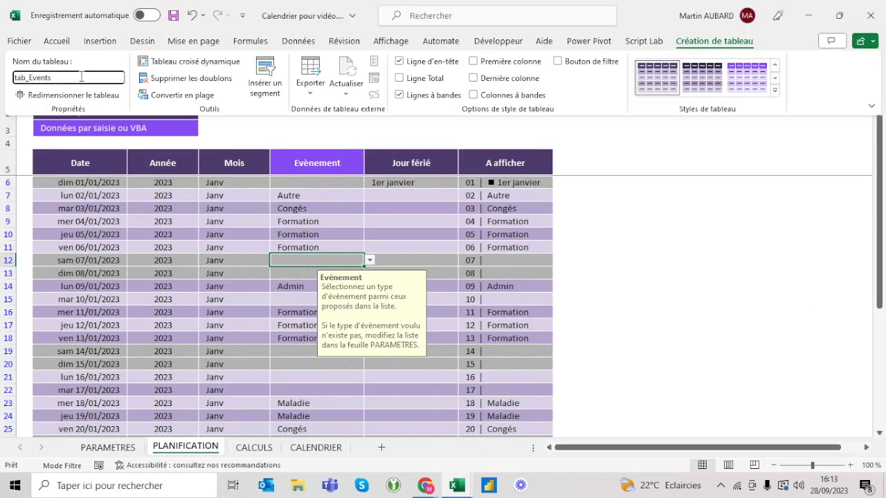
{"action": "left_click_drag", "start_coordinate": [81, 77], "coordinate": [4, 84]}
{"action": "key", "text": "ctrl+c"}
{"action": "key", "text": "Return"}
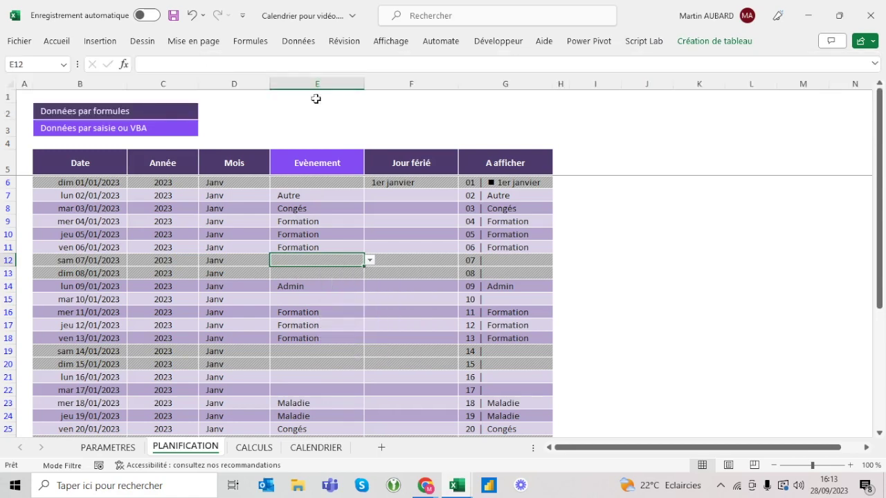
{"action": "key", "text": "alt+F11"}
{"action": "key", "text": "ctrl+v"}
Close the ListObjects("tab_Events") line and add MsgBox letableau.Name and Exit Sub test lines.
{"action": "type", "text": "\")"}
{"action": "key", "text": "Return"}
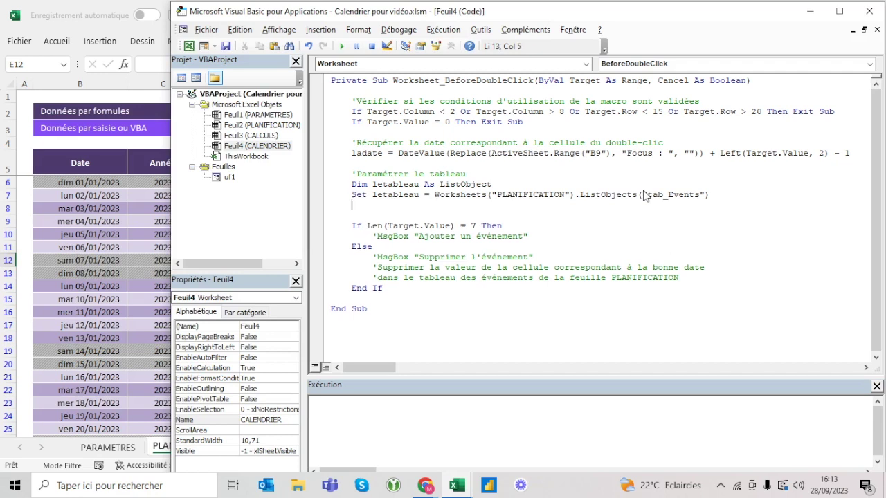
{"action": "key", "text": "Return"}
{"action": "type", "text": "exit sub"}
{"action": "key", "text": "Return"}
{"action": "key", "text": "Return"}
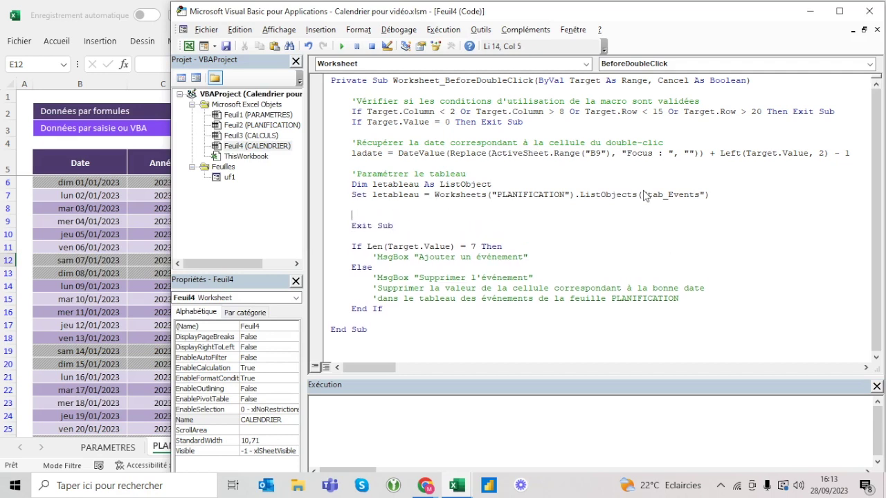
{"action": "type", "text": "msg"}
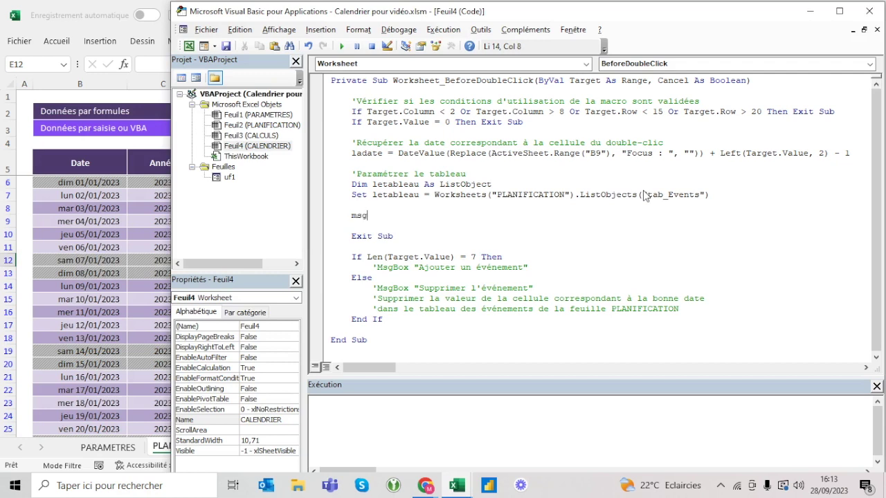
{"action": "type", "text": "box letableau"}
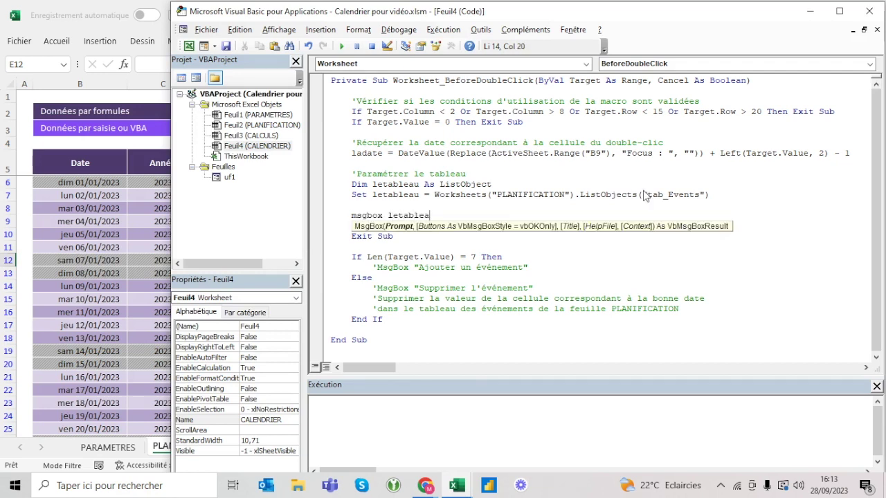
{"action": "type", "text": ".name"}
{"action": "key", "text": "Escape"}
Double-click 10 January on CALENDRIER, dismiss the tab_Events message, and select the test MsgBox line in the code.
{"action": "left_click", "coordinate": [527, 179]}
{"action": "left_click", "coordinate": [148, 431]}
{"action": "left_click", "coordinate": [308, 447]}
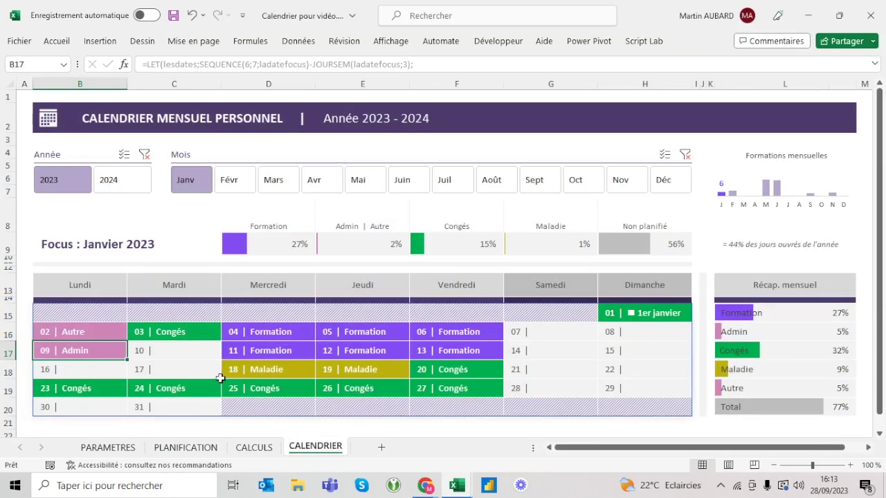
{"action": "double_click", "coordinate": [197, 358]}
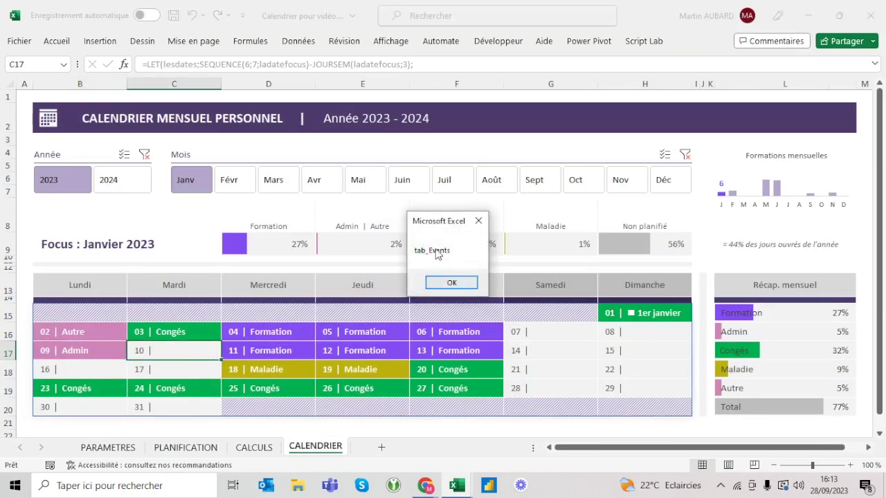
{"action": "left_click", "coordinate": [451, 283]}
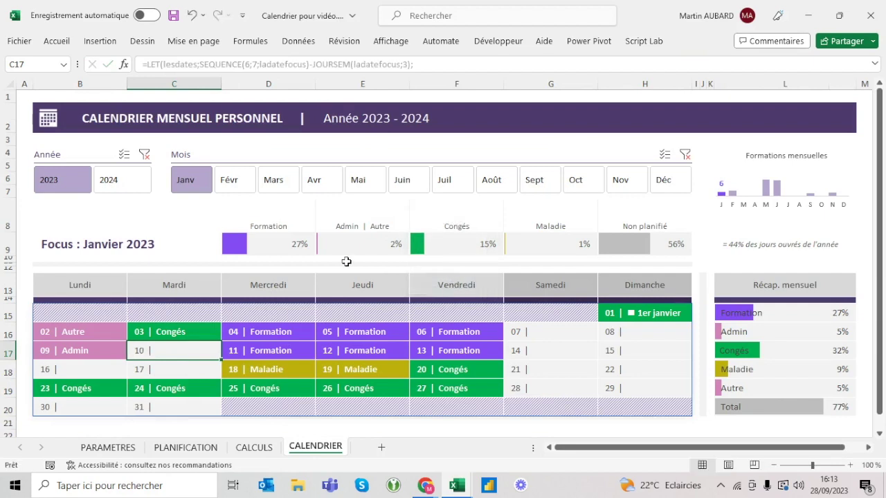
{"action": "key", "text": "alt+Tab"}
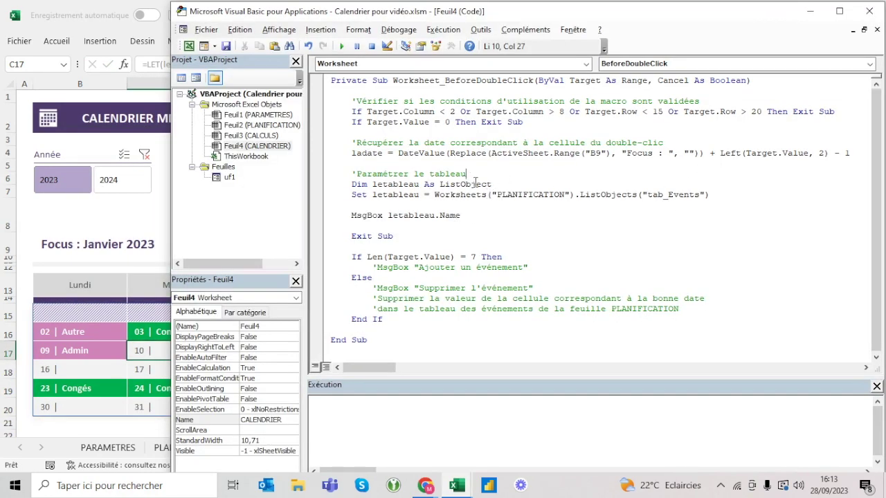
{"action": "left_click_drag", "start_coordinate": [481, 216], "coordinate": [297, 222]}
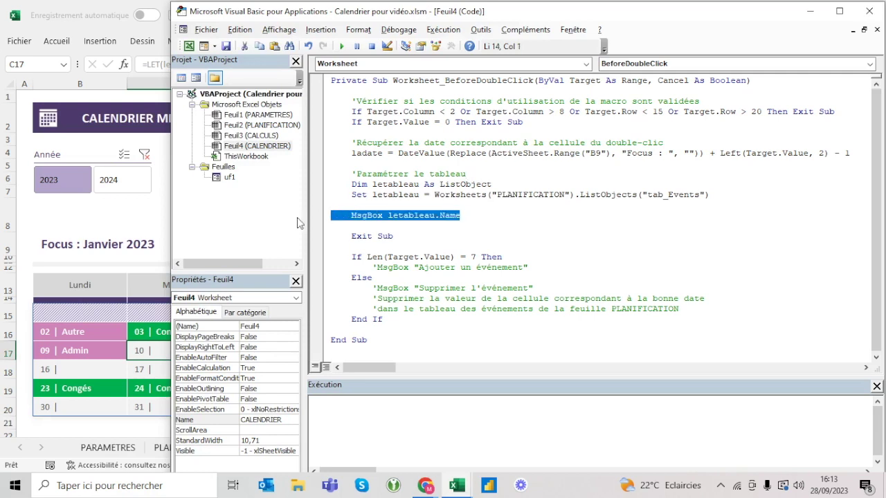
Delete the MsgBox and Exit Sub test lines and add a blank line in the Else branch.
{"action": "key", "text": "BackSpace"}
{"action": "key", "text": "BackSpace"}
{"action": "key", "text": "BackSpace"}
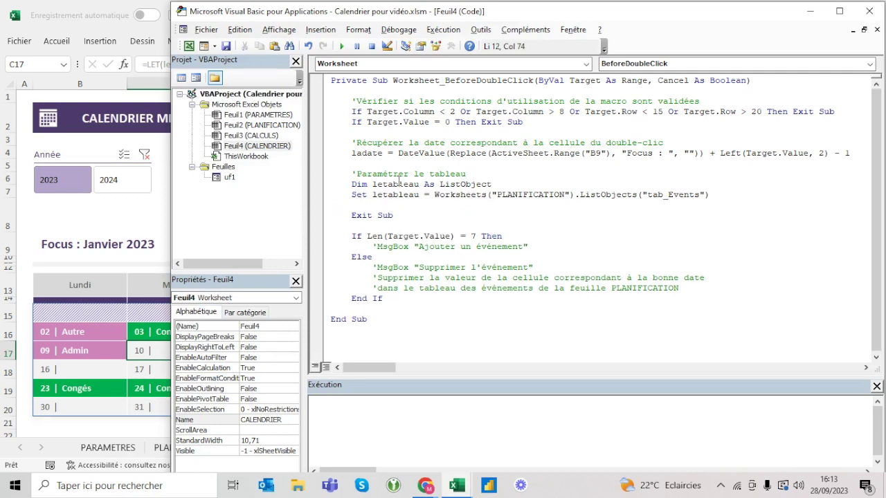
{"action": "left_click", "coordinate": [706, 288]}
{"action": "key", "text": "Return"}
{"action": "left_click", "coordinate": [402, 205]}
{"action": "key", "text": "Right"}
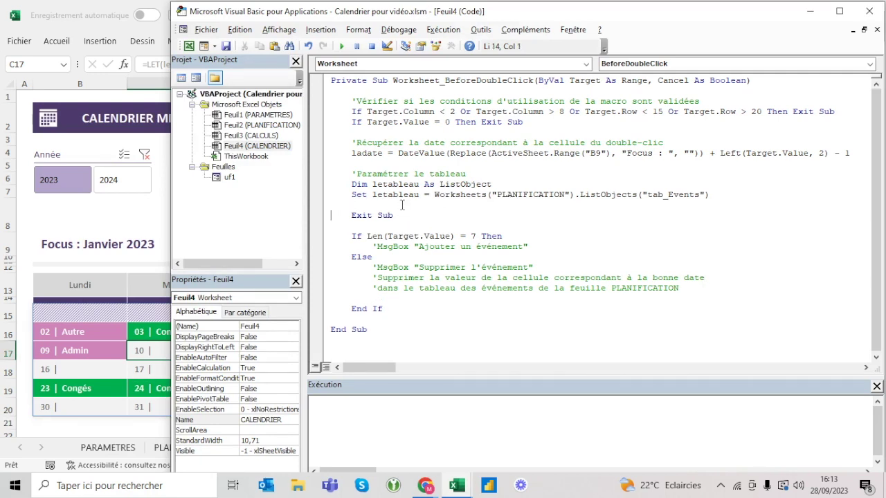
{"action": "key", "text": "shift+Down"}
{"action": "key", "text": "shift+Down"}
{"action": "key", "text": "Delete"}
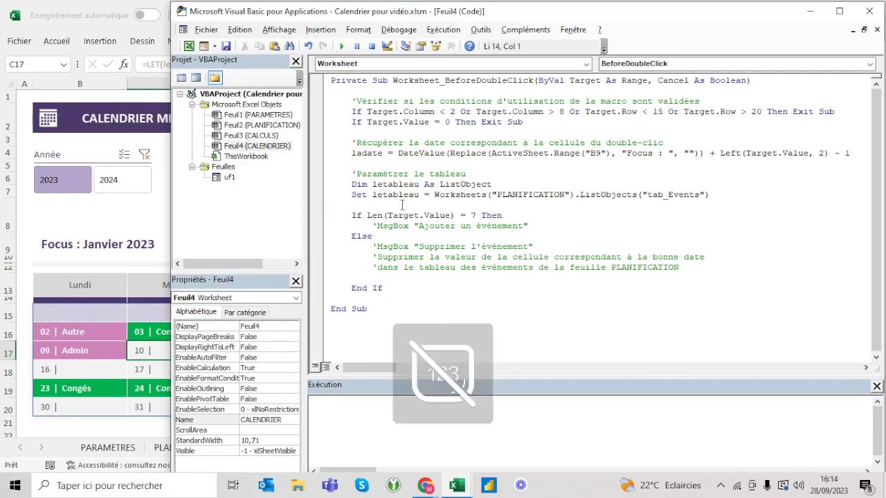
{"action": "key", "text": "BackSpace"}
Fix the blank line and indentation above the If, then begin letableau. in the Else branch.
{"action": "key", "text": "Return"}
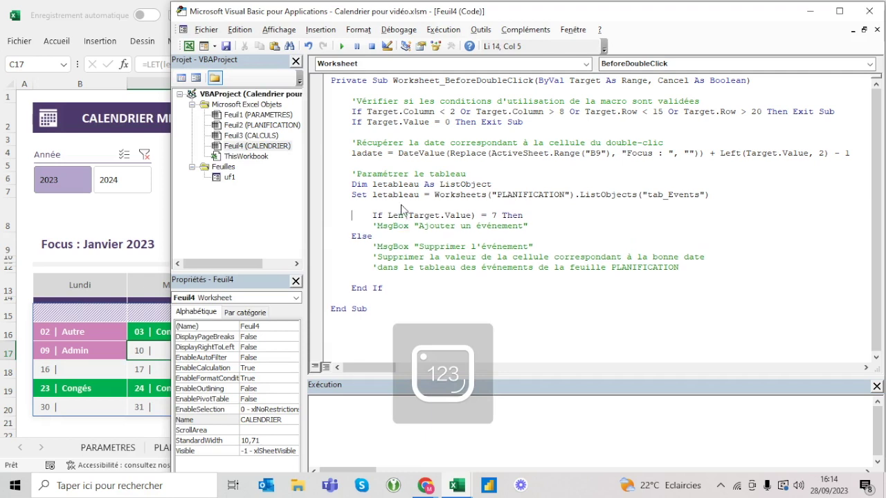
{"action": "key", "text": "BackSpace"}
{"action": "left_click", "coordinate": [424, 204]}
{"action": "key", "text": "BackSpace"}
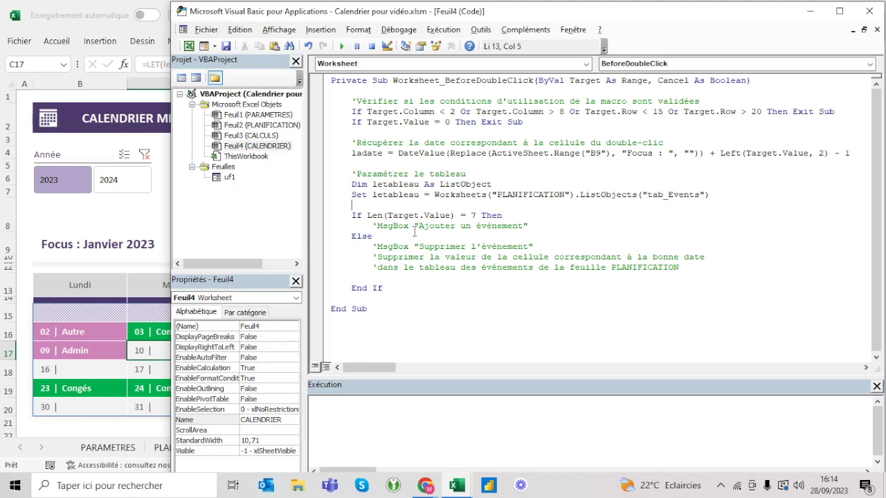
{"action": "left_click", "coordinate": [424, 284]}
{"action": "left_click", "coordinate": [427, 278]}
{"action": "type", "text": "let"}
{"action": "type", "text": "ableau."}
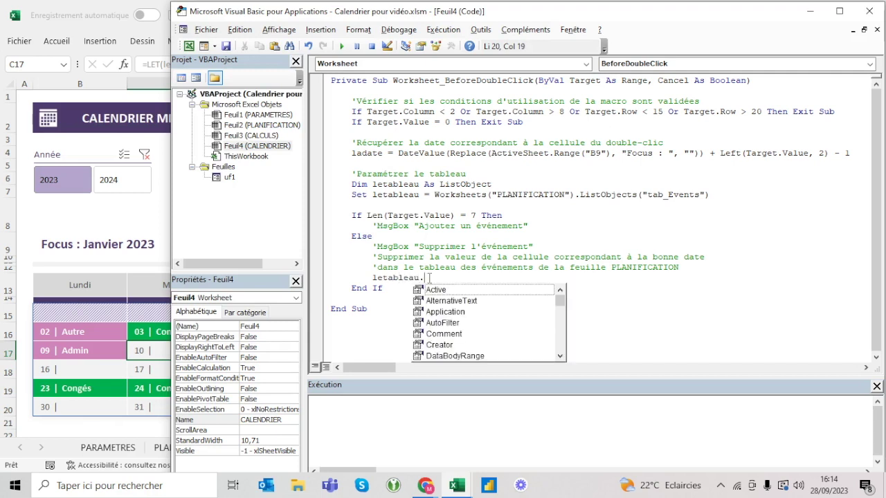
Extend the Else line to letableau.DataBodyRange().Find(ladate).Offset(0,3).
{"action": "type", "text": "da"}
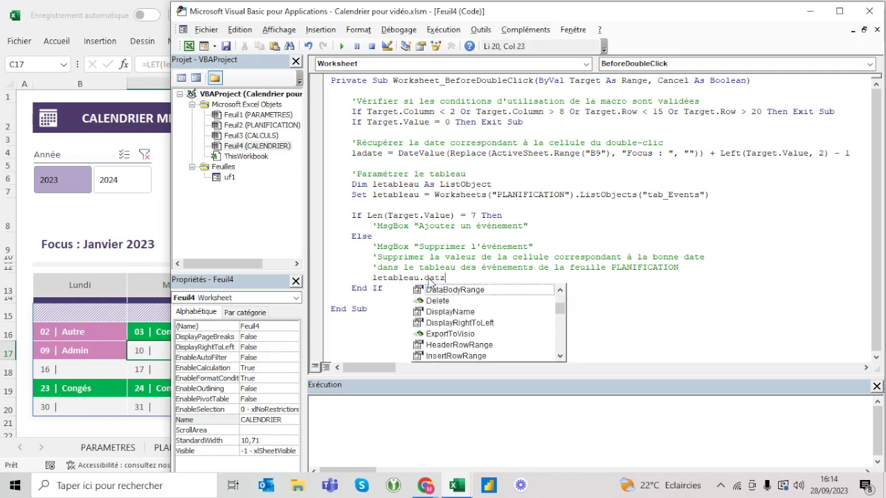
{"action": "type", "text": "t"}
{"action": "key", "text": "Tab"}
{"action": "type", "text": "()"}
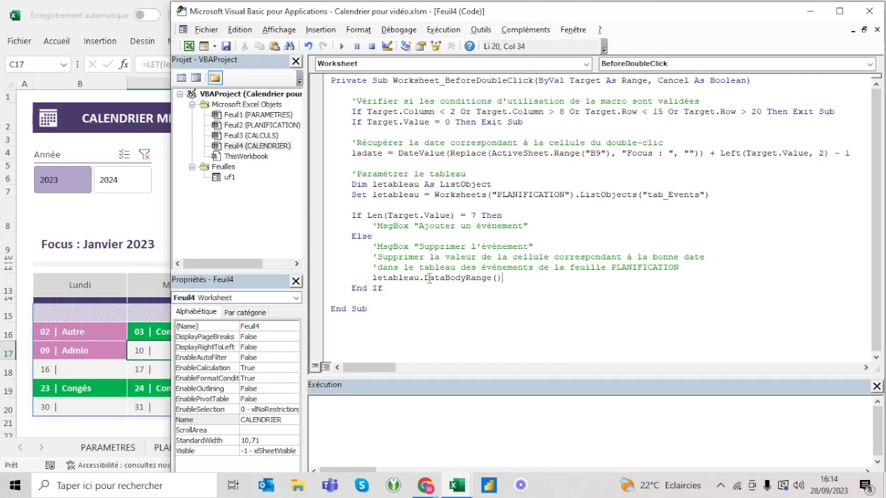
{"action": "type", "text": ".find("}
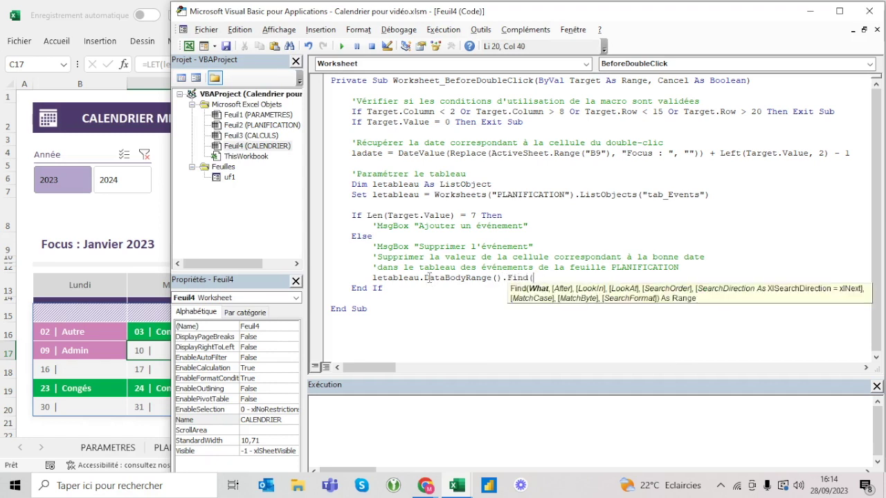
{"action": "type", "text": "1"}
{"action": "type", "text": "ate)"}
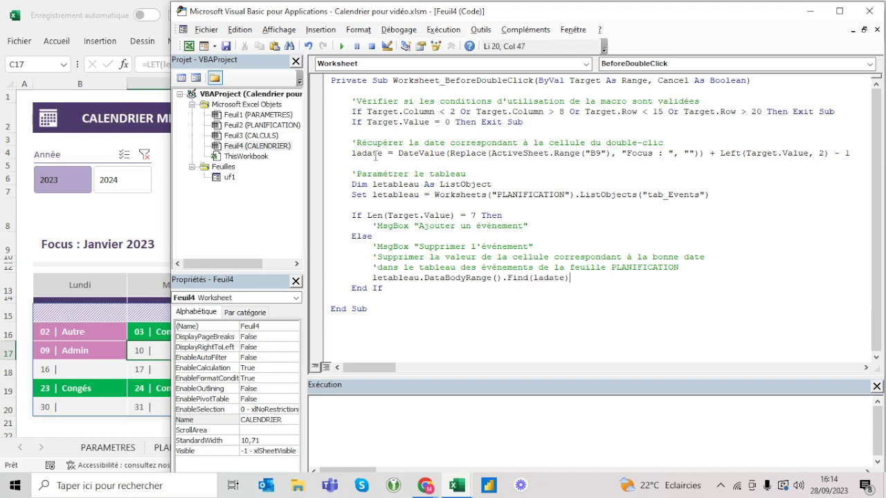
{"action": "type", "text": "."}
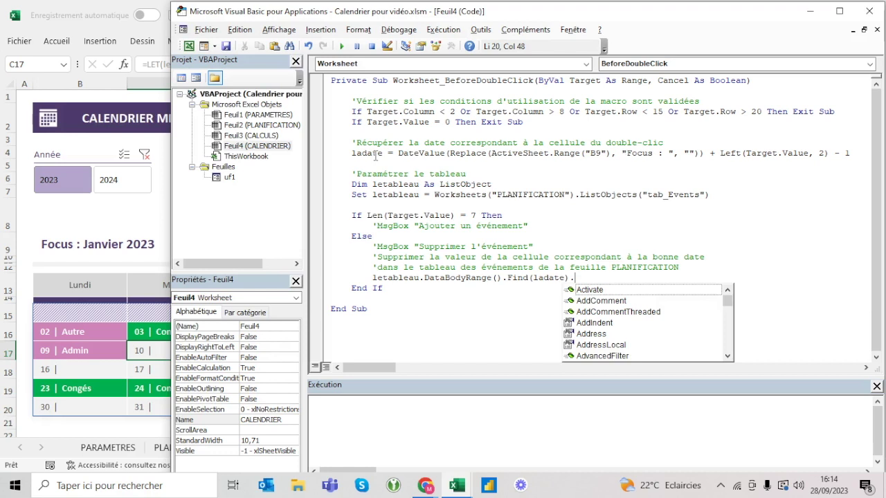
{"action": "type", "text": "Offse"}
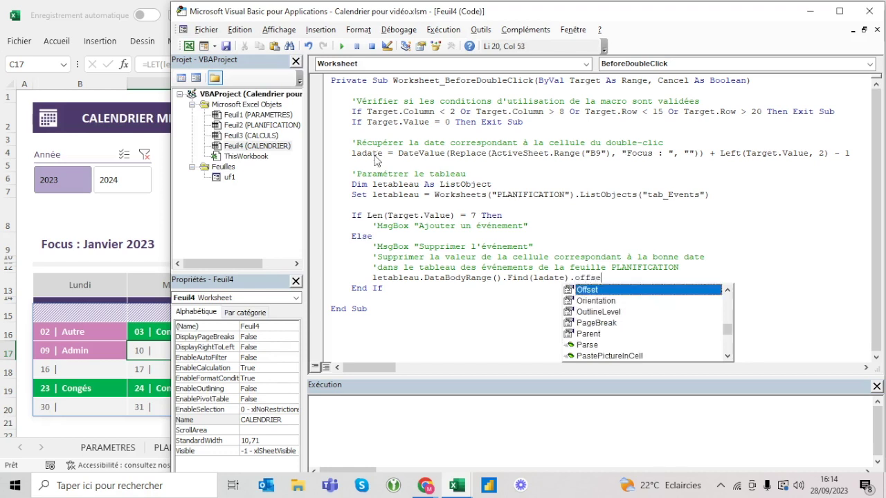
{"action": "type", "text": "t("}
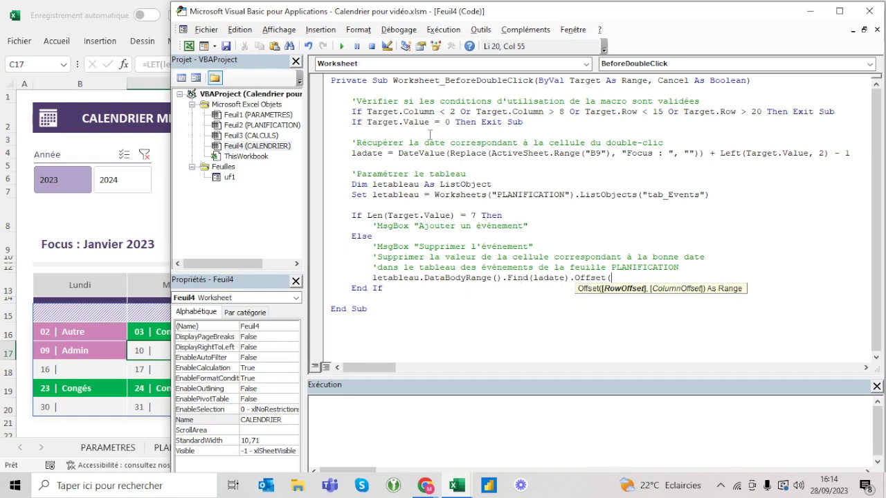
{"action": "key", "text": "alt+Tab"}
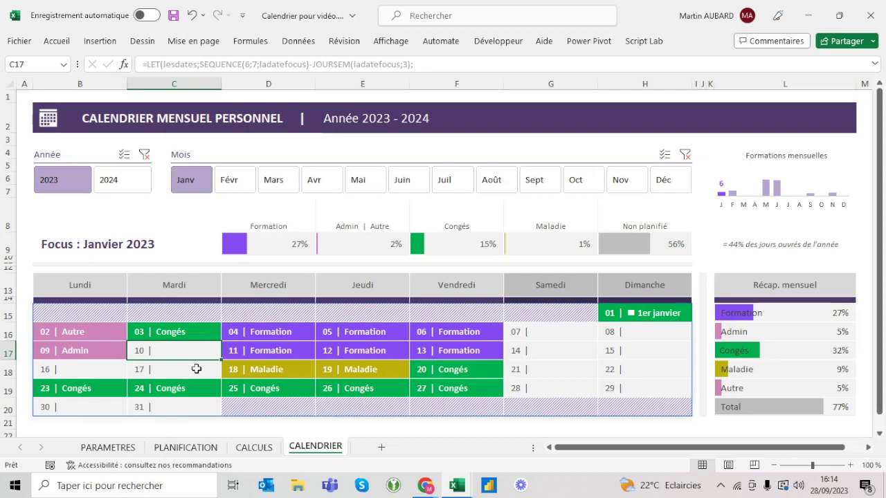
{"action": "key", "text": "alt+Tab"}
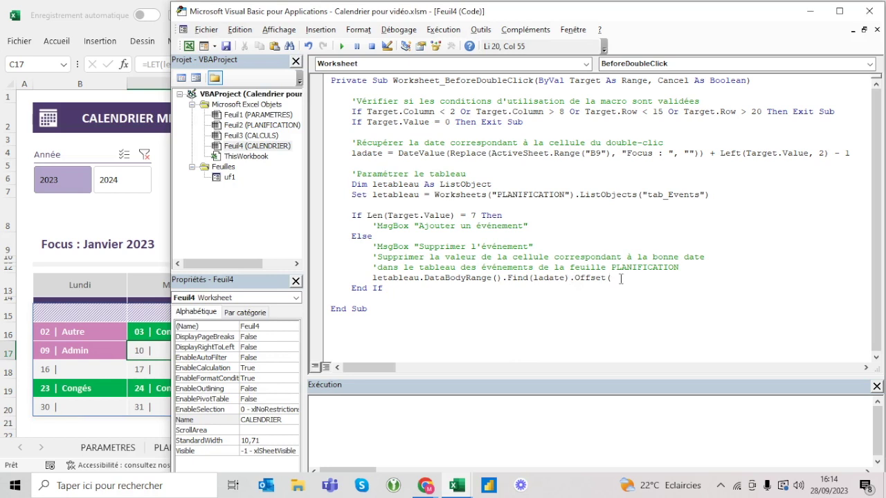
{"action": "key", "text": "BackSpace"}
{"action": "type", "text": "(0"}
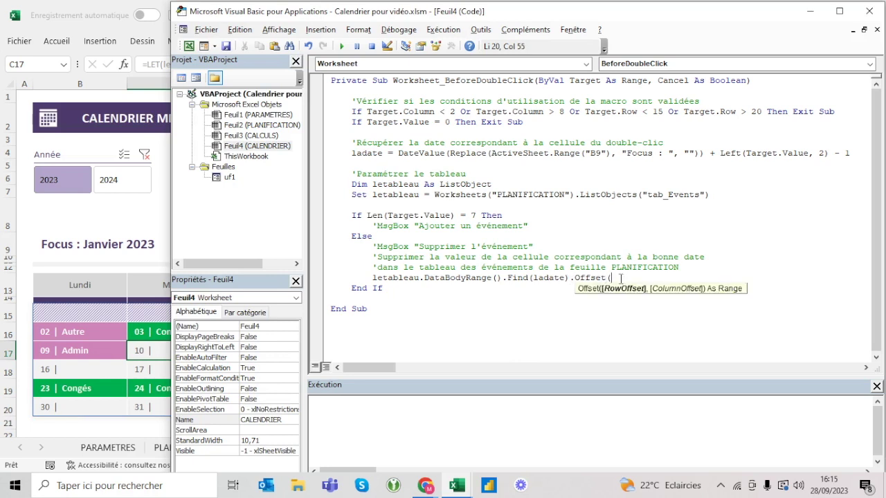
{"action": "type", "text": ",3)"}
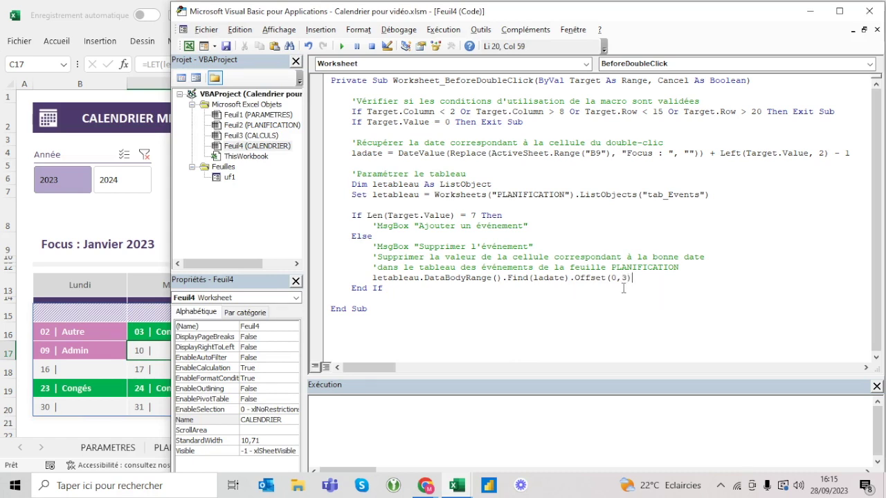
{"action": "type", "text": "."}
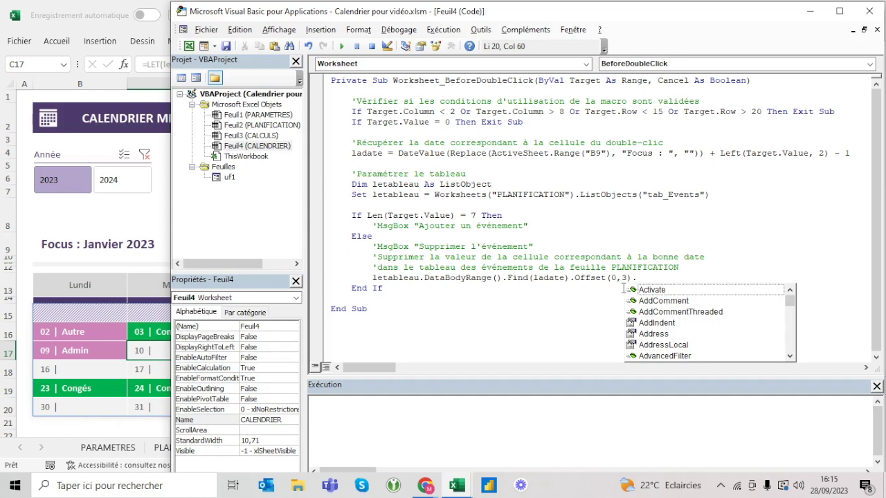
{"action": "key", "text": "alt+F11"}
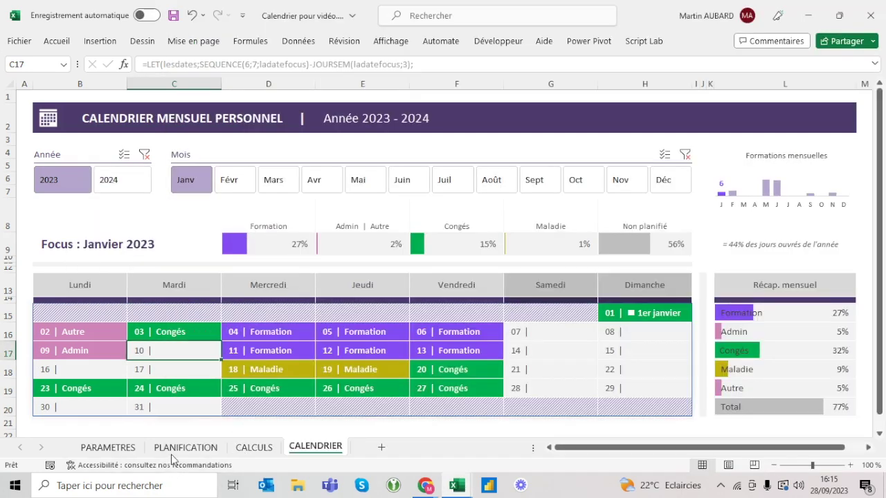
Check the Admin event for 09/01/2023 on the PLANIFICATION sheet.
{"action": "left_click", "coordinate": [185, 447]}
{"action": "left_click", "coordinate": [303, 285]}
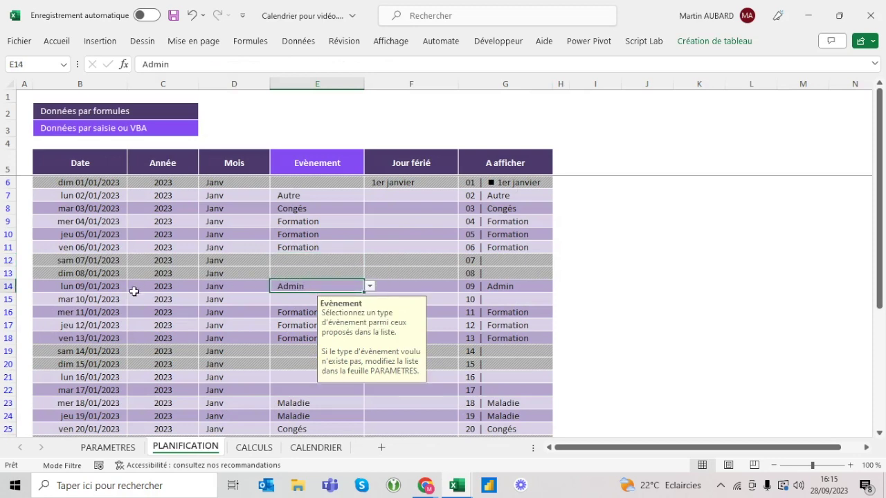
{"action": "key", "text": "alt+Tab"}
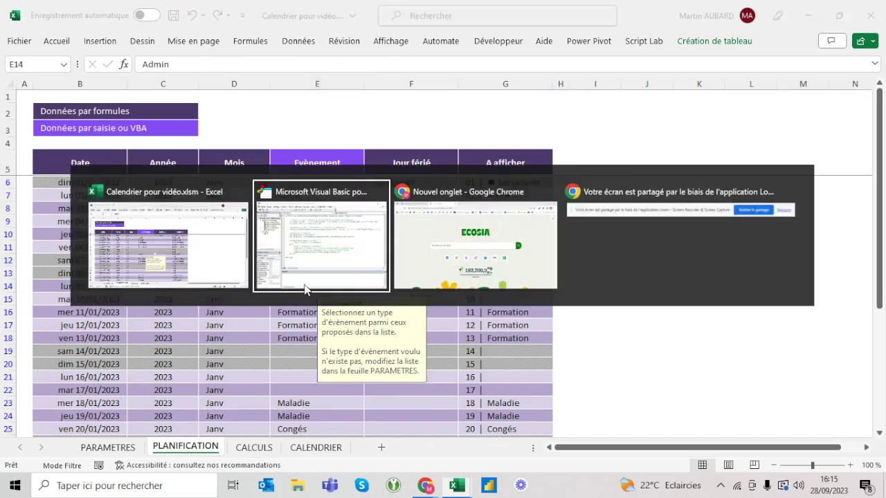
{"action": "key", "text": "alt+Tab"}
{"action": "key", "text": "alt+Tab"}
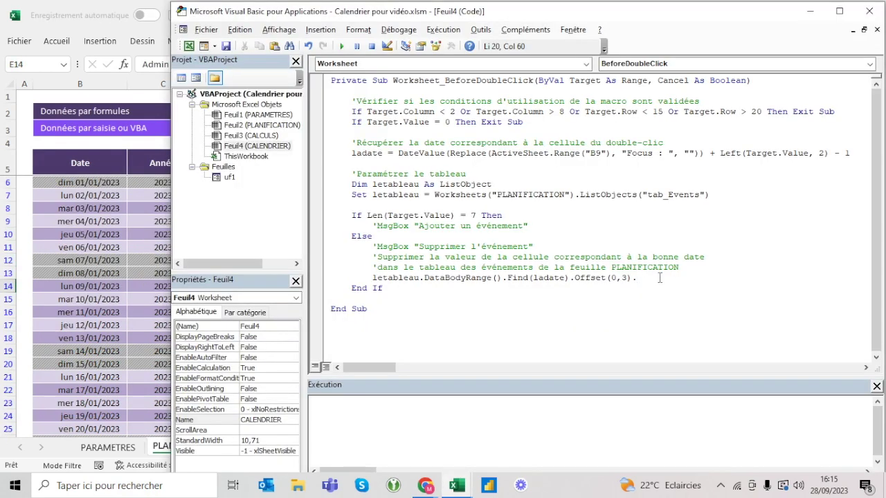
End the Else line with .ClearContents so the found event cell is cleared.
{"action": "type", "text": "Value"}
{"action": "key", "text": "BackSpace"}
{"action": "key", "text": "BackSpace"}
{"action": "key", "text": "BackSpace"}
{"action": "key", "text": "ctrl+space"}
{"action": "type", "text": "cl"}
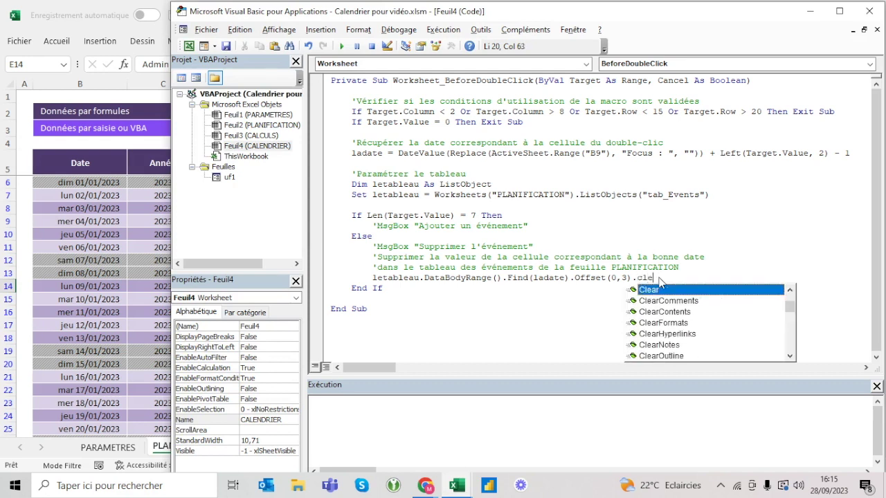
{"action": "key", "text": "Down"}
{"action": "key", "text": "Down"}
{"action": "key", "text": "Tab"}
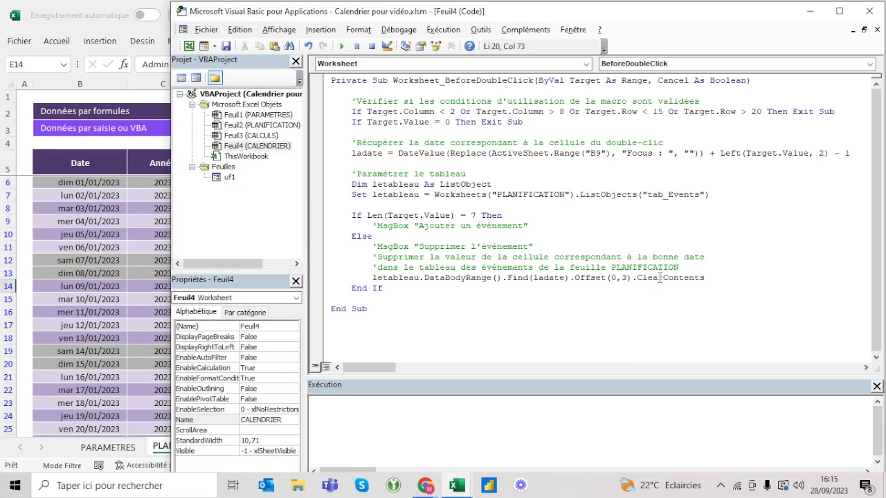
{"action": "left_click", "coordinate": [653, 316]}
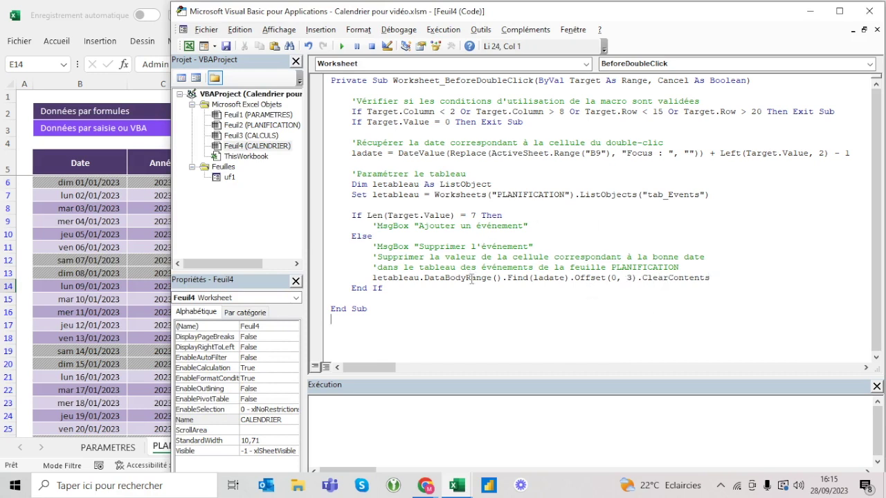
{"action": "left_click", "coordinate": [405, 277]}
{"action": "left_click", "coordinate": [555, 279]}
Apply the Date courte short date format (like 01/01/2023) to the PLANIFICATION Date values.
{"action": "left_click", "coordinate": [89, 153]}
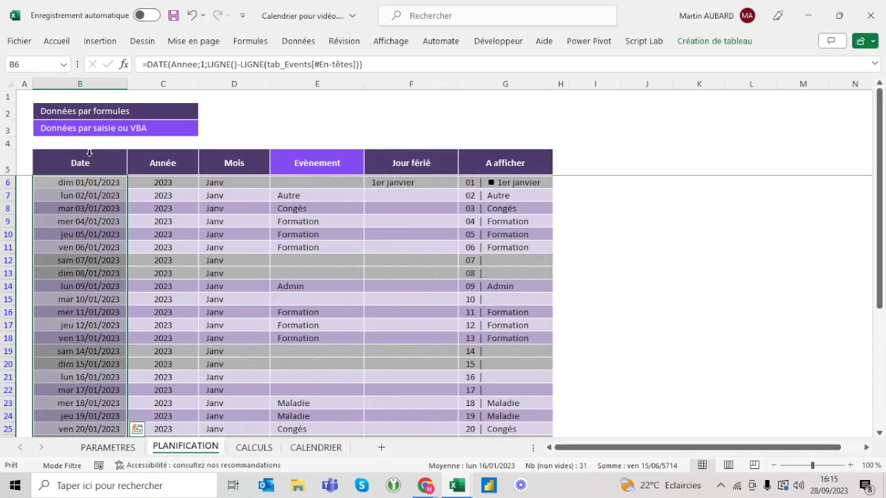
{"action": "key", "text": "alt+F11"}
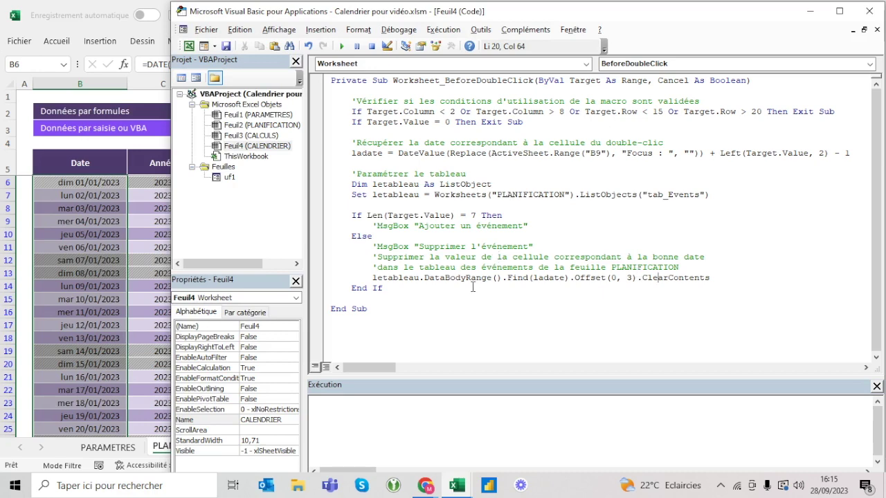
{"action": "left_click", "coordinate": [99, 155]}
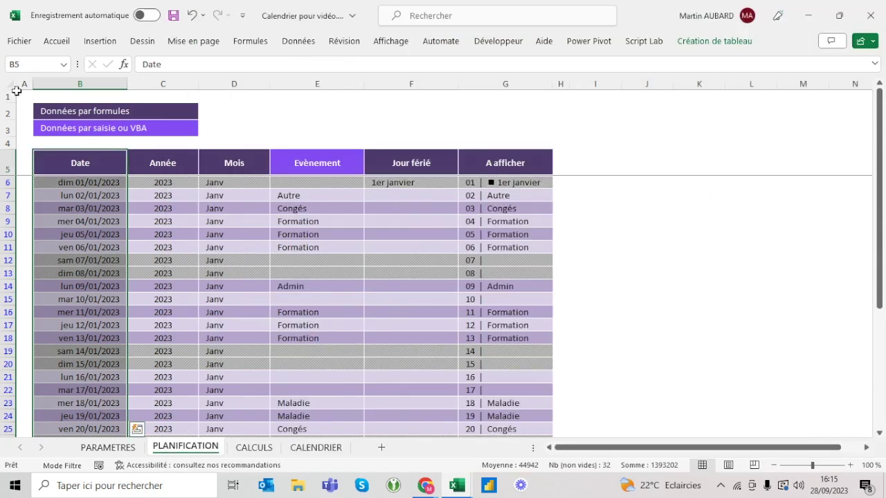
{"action": "left_click", "coordinate": [57, 41]}
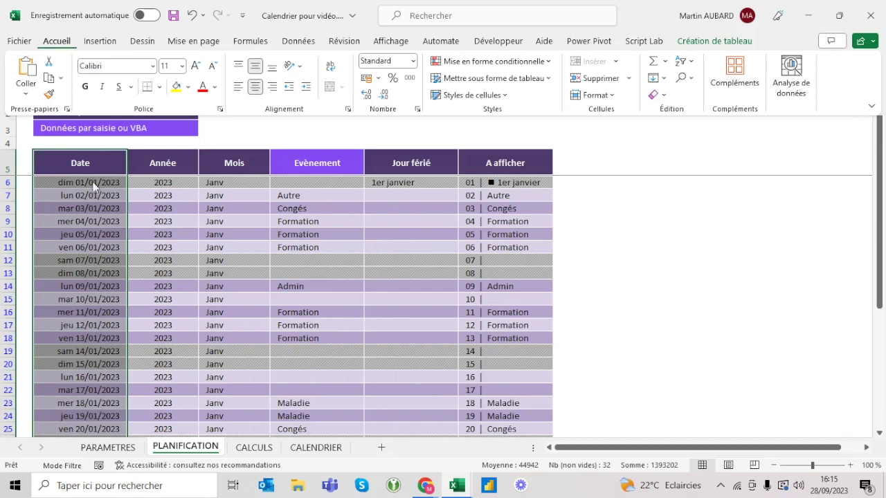
{"action": "left_click", "coordinate": [412, 61]}
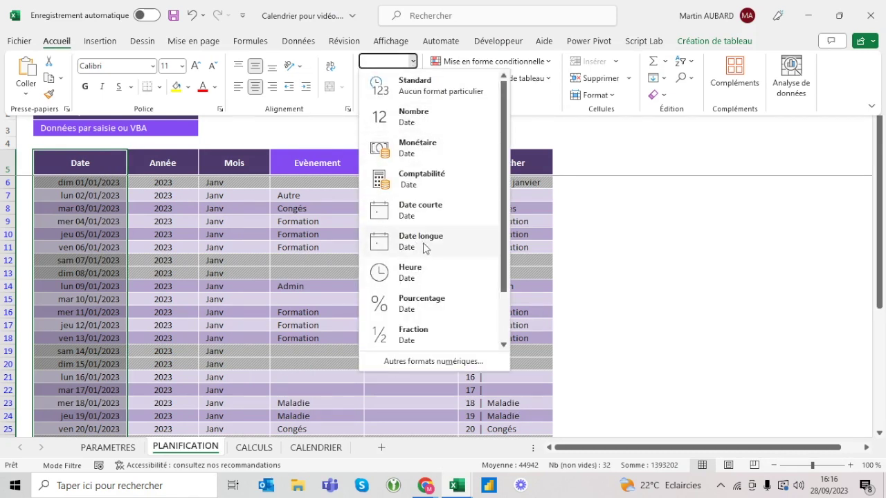
{"action": "left_click", "coordinate": [420, 210]}
{"action": "key", "text": "ctrl+F1"}
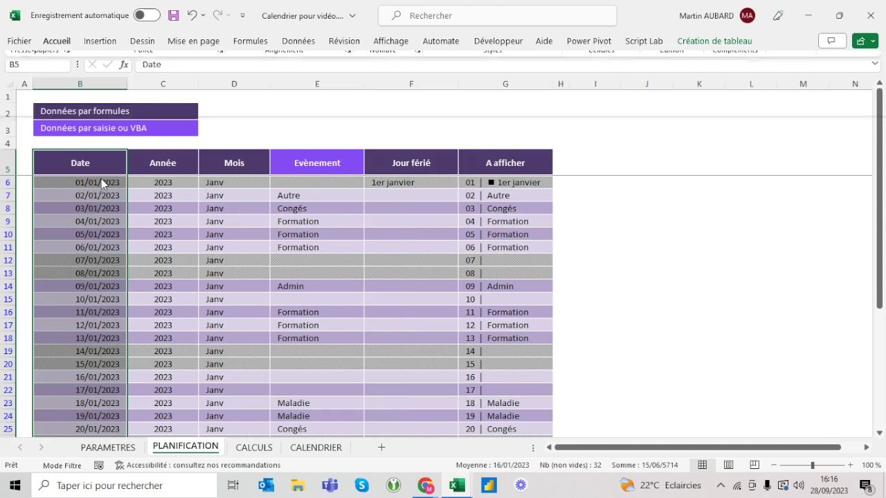
Recheck the Date cells' number format, leaving it unchanged, and return to the VBA editor.
{"action": "left_click", "coordinate": [97, 151]}
{"action": "left_click", "coordinate": [57, 41]}
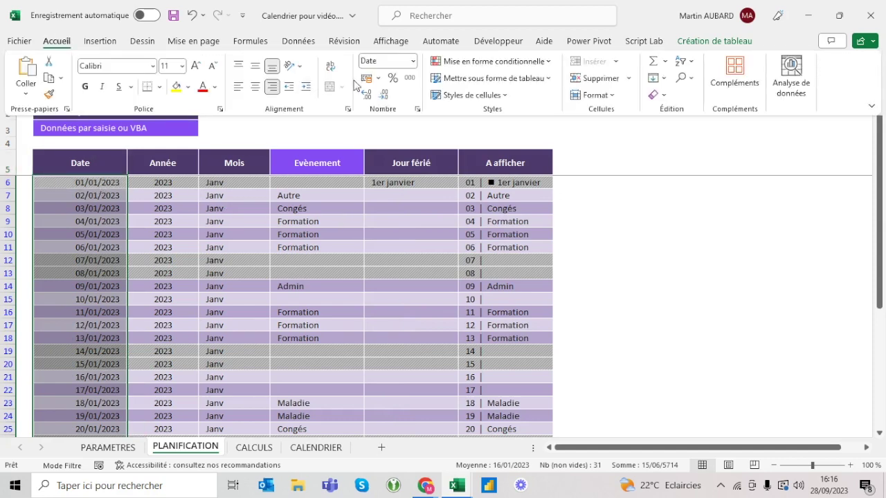
{"action": "left_click", "coordinate": [258, 88]}
{"action": "left_click", "coordinate": [91, 193]}
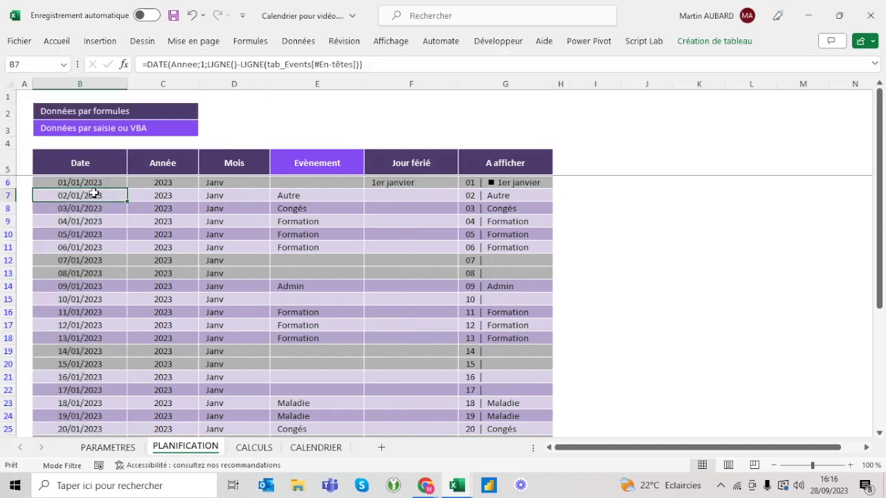
{"action": "left_click", "coordinate": [84, 159]}
{"action": "left_click", "coordinate": [57, 40]}
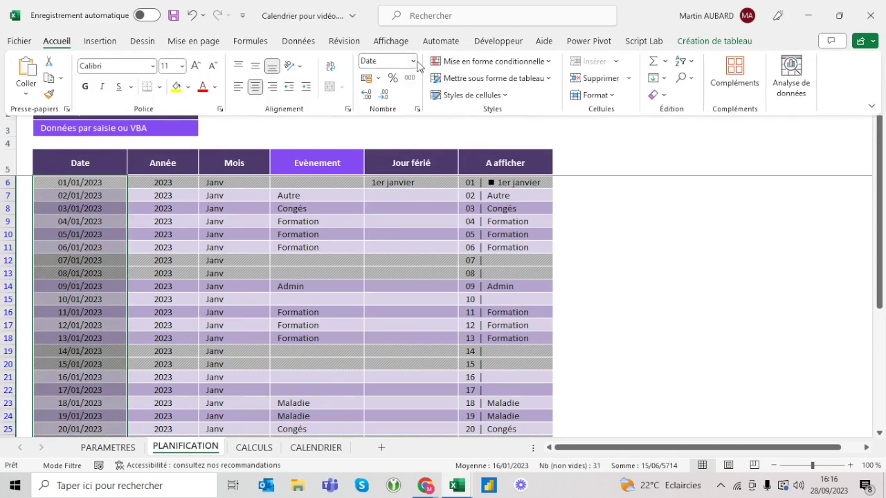
{"action": "left_click", "coordinate": [414, 61]}
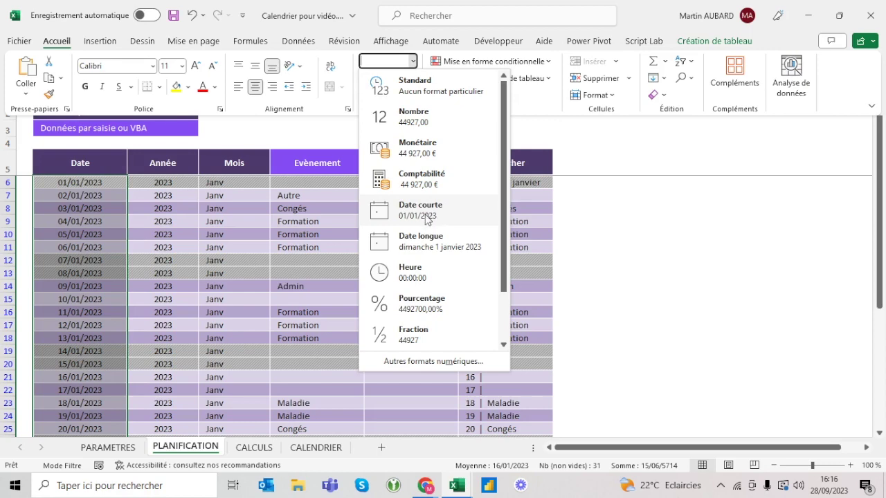
{"action": "left_click", "coordinate": [425, 216]}
{"action": "key", "text": "alt+F11"}
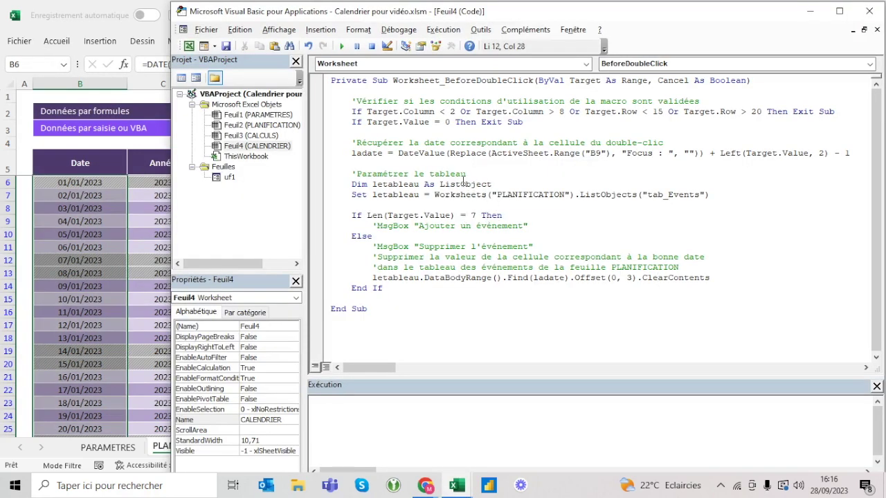
Select the ladate variable in the code, then bring up CALENDRIER and pick the 09 | Admin day.
{"action": "left_click_drag", "start_coordinate": [384, 152], "coordinate": [352, 153]}
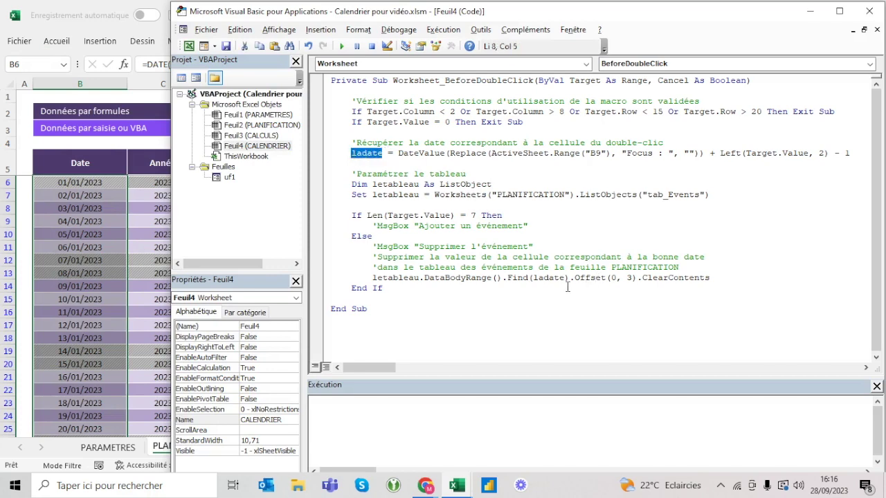
{"action": "key", "text": "alt+F11"}
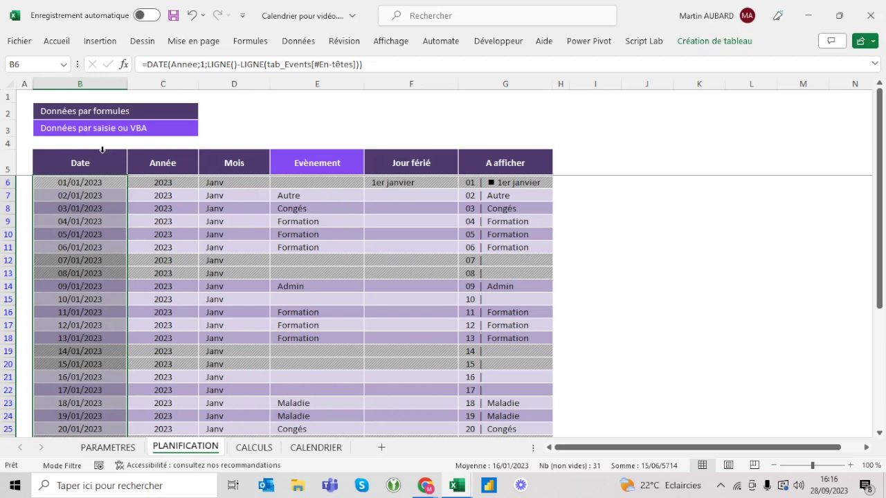
{"action": "key", "text": "alt+F11"}
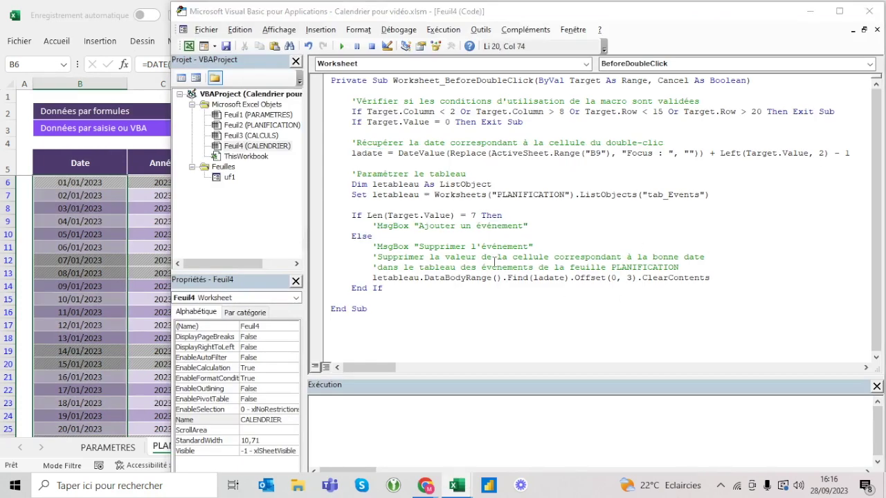
{"action": "key", "text": "alt+F11"}
{"action": "left_click", "coordinate": [314, 446]}
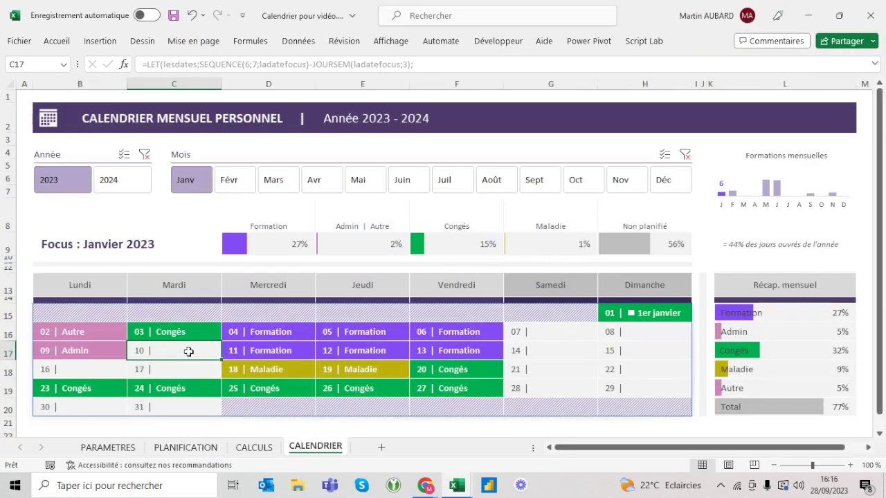
{"action": "left_click", "coordinate": [86, 351]}
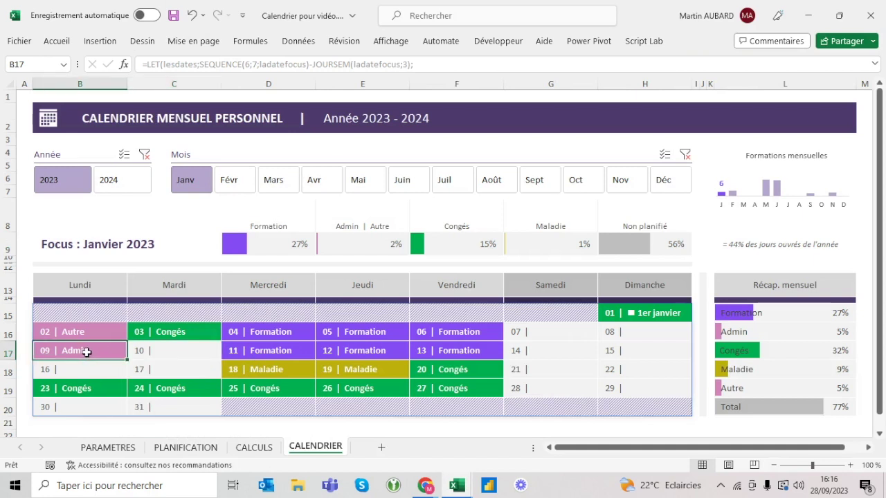
Double-click 9 January to clear its Admin event and verify on PLANIFICATION.
{"action": "double_click", "coordinate": [86, 352]}
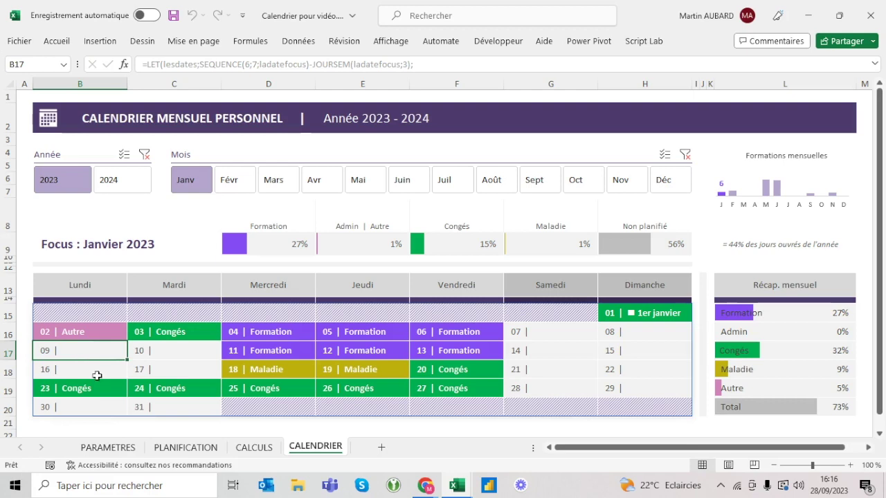
{"action": "left_click", "coordinate": [171, 450]}
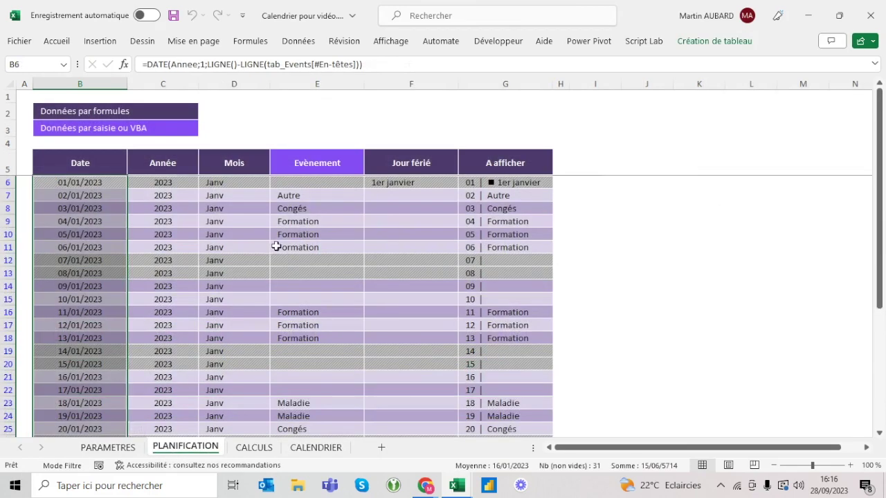
{"action": "left_click", "coordinate": [294, 252]}
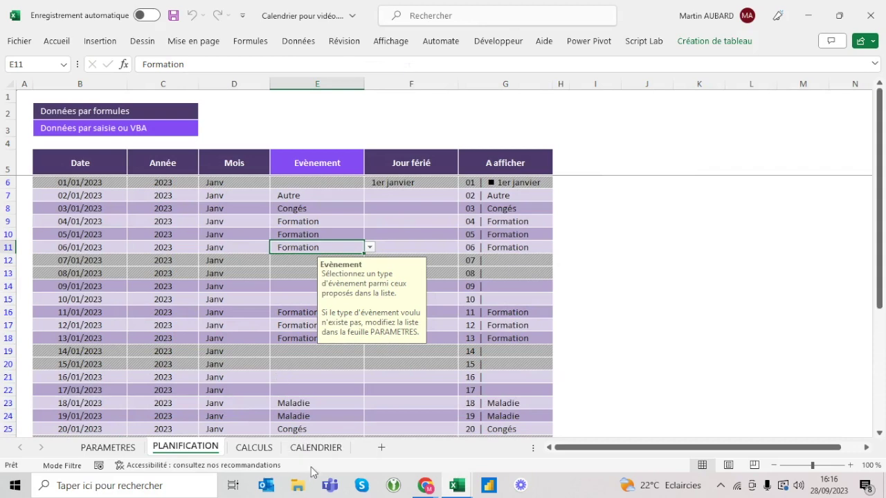
{"action": "left_click", "coordinate": [311, 448]}
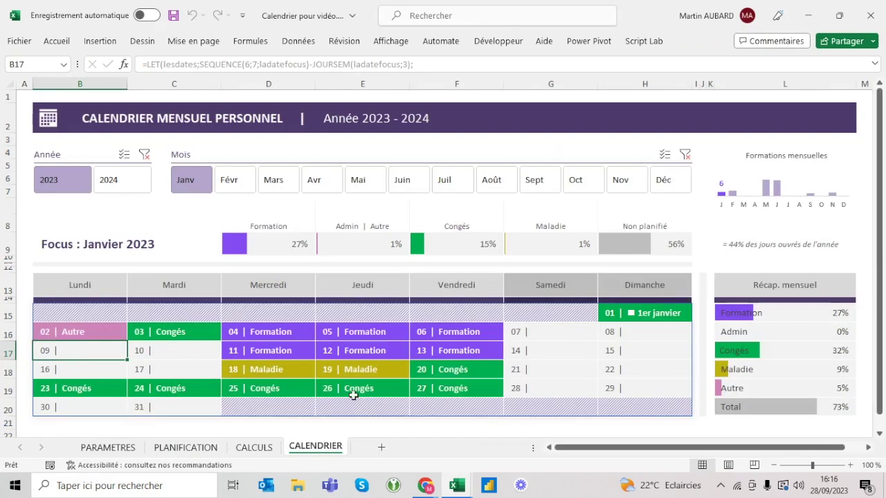
Double-click 6 January to clear its Formation event, confirm on PLANIFICATION, and reopen the code.
{"action": "left_click", "coordinate": [459, 332]}
{"action": "double_click", "coordinate": [453, 333]}
{"action": "key", "text": "Escape"}
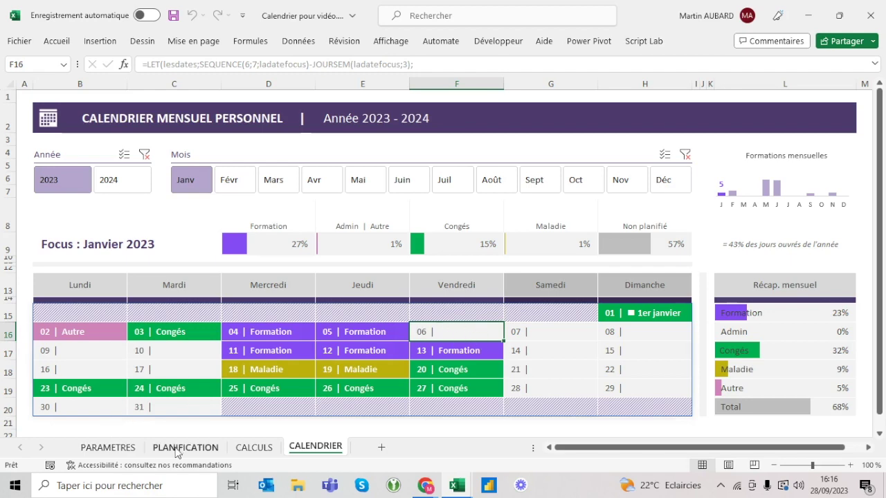
{"action": "left_click", "coordinate": [184, 448]}
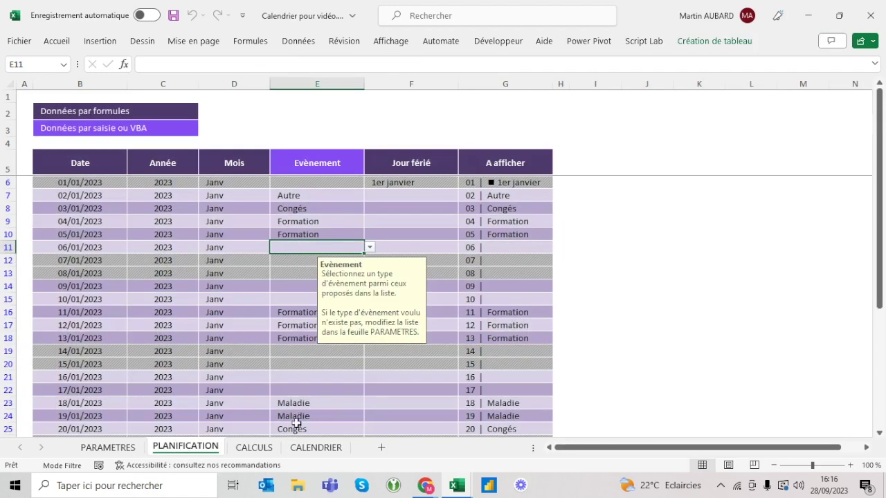
{"action": "key", "text": "alt+F11"}
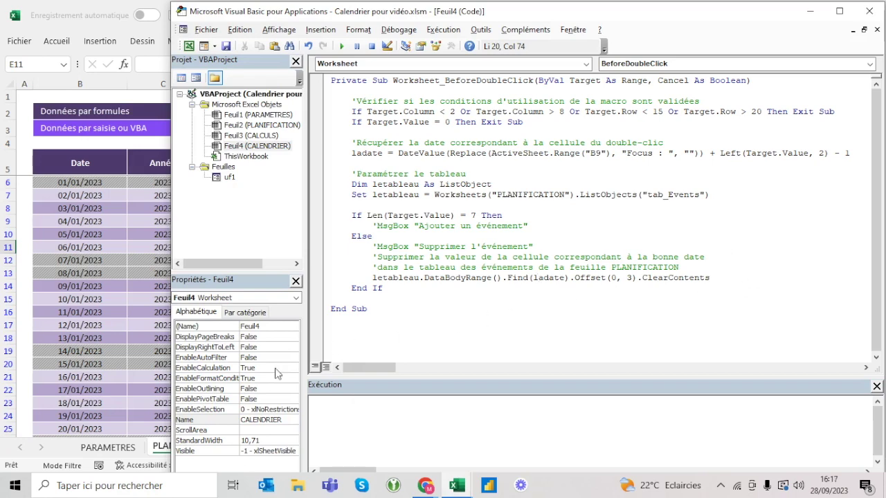
Remove the Formation event from the 05 January cell on CALENDRIER.
{"action": "key", "text": "alt+F11"}
{"action": "left_click", "coordinate": [307, 449]}
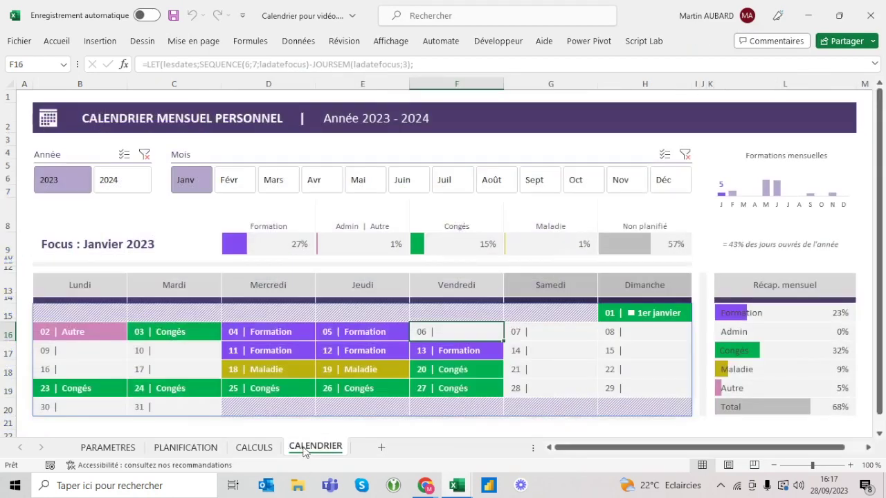
{"action": "left_click", "coordinate": [373, 331]}
{"action": "key", "text": "BackSpace"}
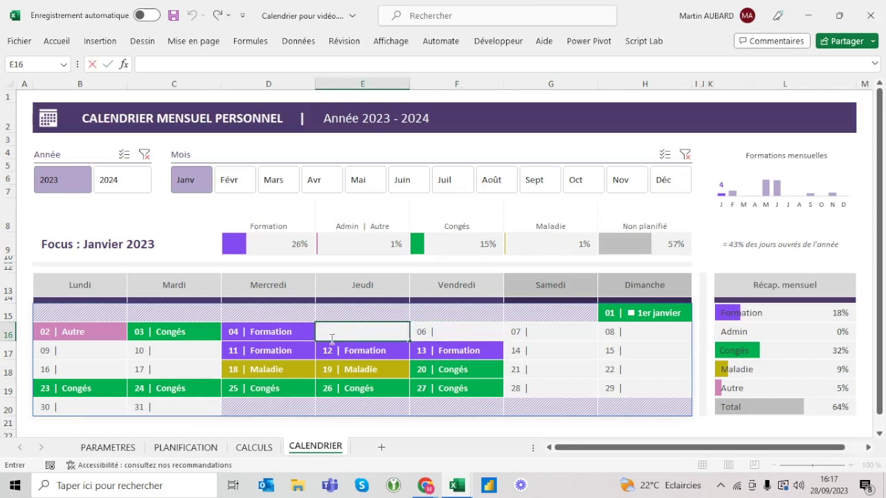
{"action": "key", "text": "Escape"}
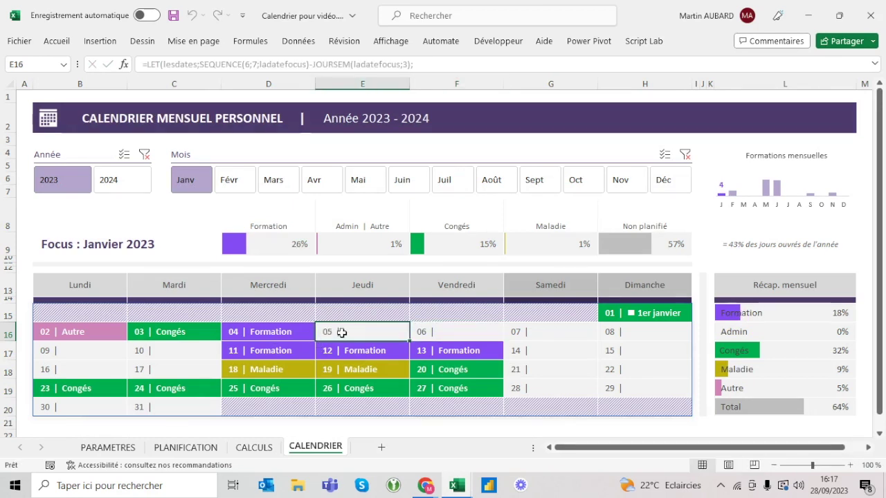
End the handler with ActiveSheet.Range("B13").Select and check which calendar cells B13 and B14 are.
{"action": "key", "text": "alt+F11"}
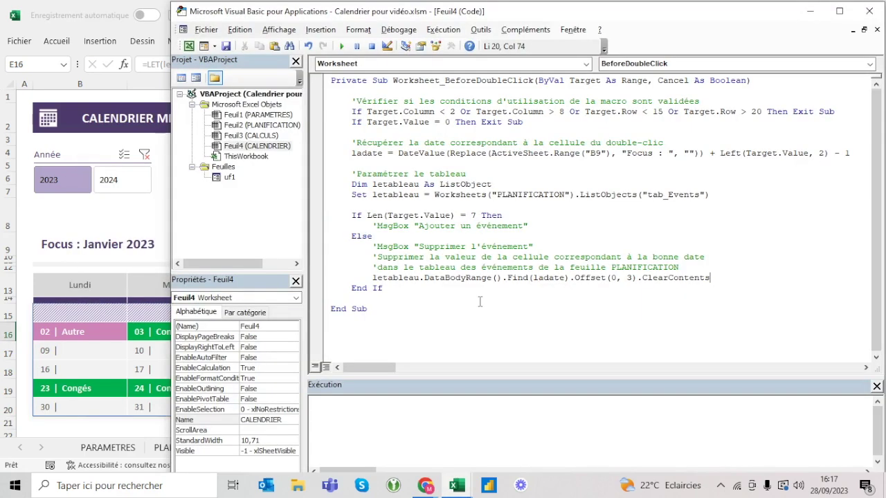
{"action": "key", "text": "Return"}
{"action": "key", "text": "Return"}
{"action": "type", "text": "activesheet."}
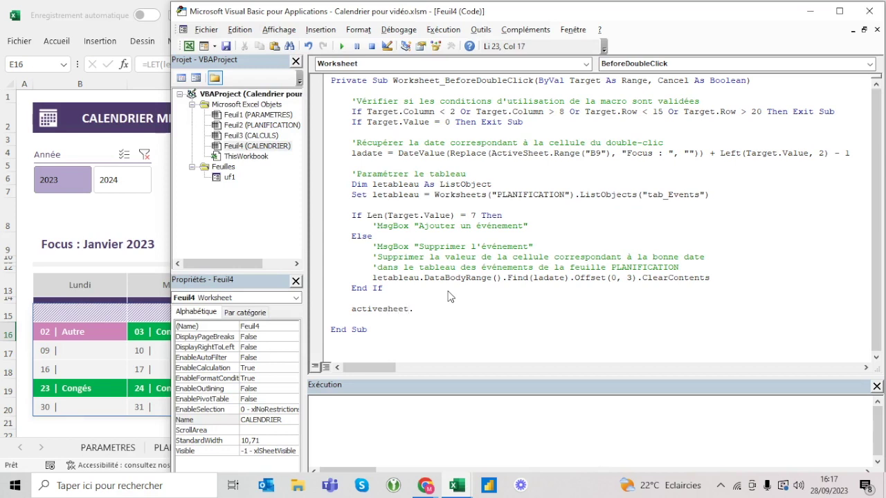
{"action": "type", "text": "range(\"B"}
{"action": "type", "text": "13\").select"}
{"action": "key", "text": "Up"}
{"action": "left_click", "coordinate": [89, 286]}
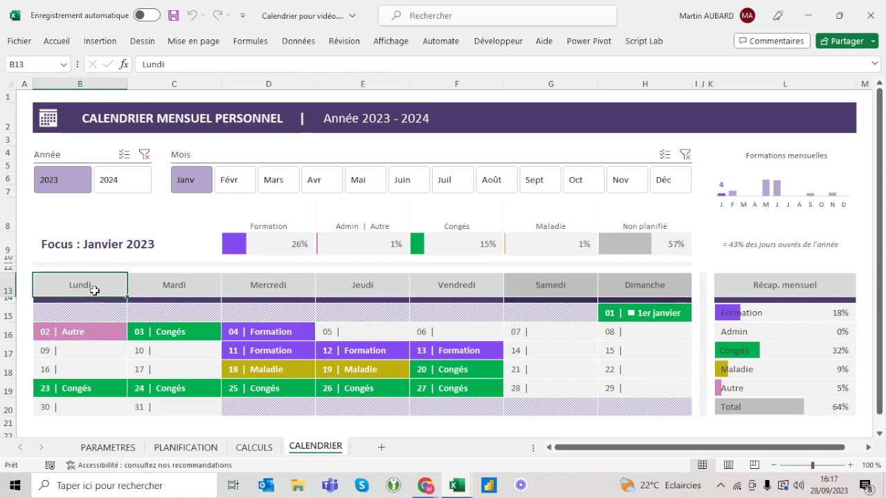
{"action": "left_click", "coordinate": [64, 244]}
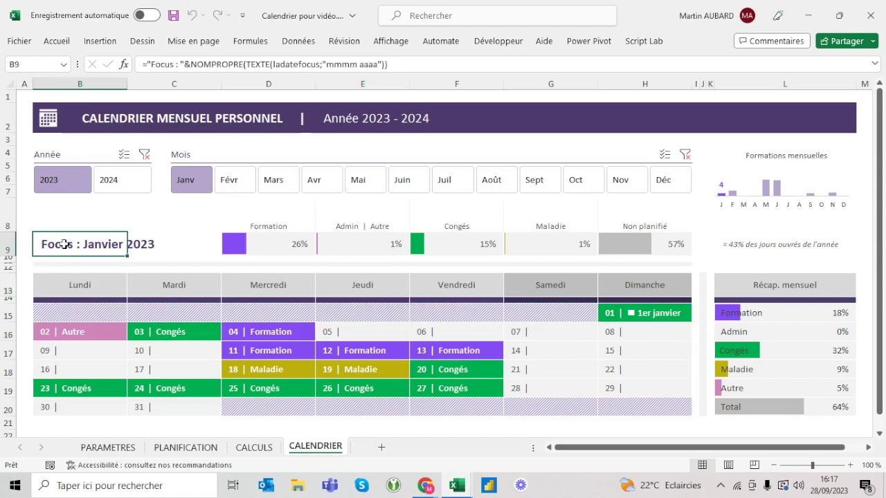
{"action": "left_click", "coordinate": [69, 285]}
{"action": "left_click", "coordinate": [61, 300]}
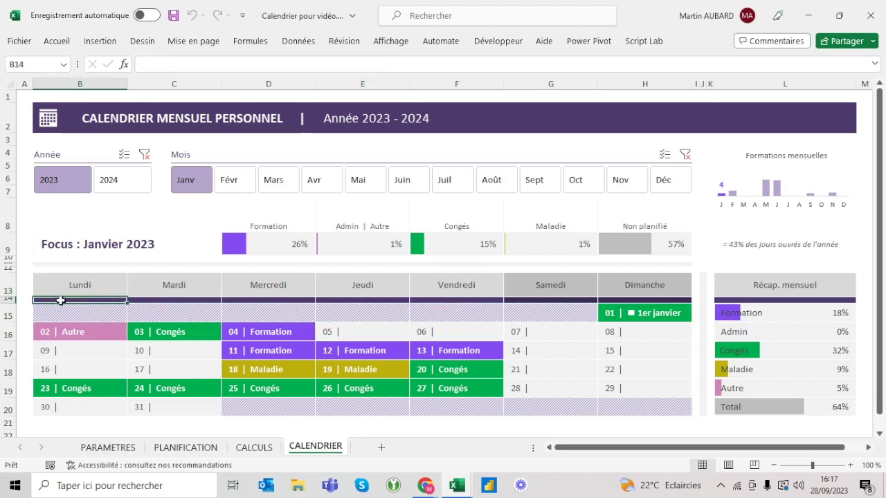
{"action": "key", "text": "alt+F11"}
Change the reference to B14, then double-click 13 January to clear its Formation event.
{"action": "left_click", "coordinate": [469, 309]}
{"action": "key", "text": "BackSpace"}
{"action": "type", "text": "4"}
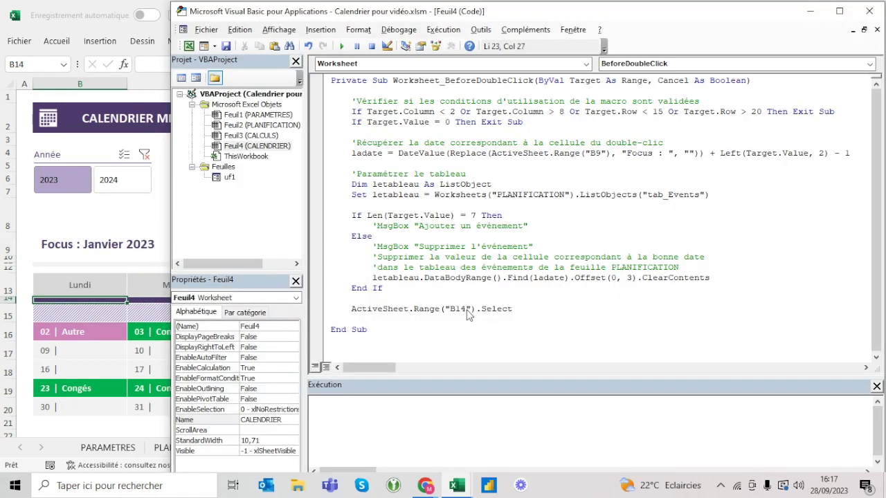
{"action": "key", "text": "alt+F11"}
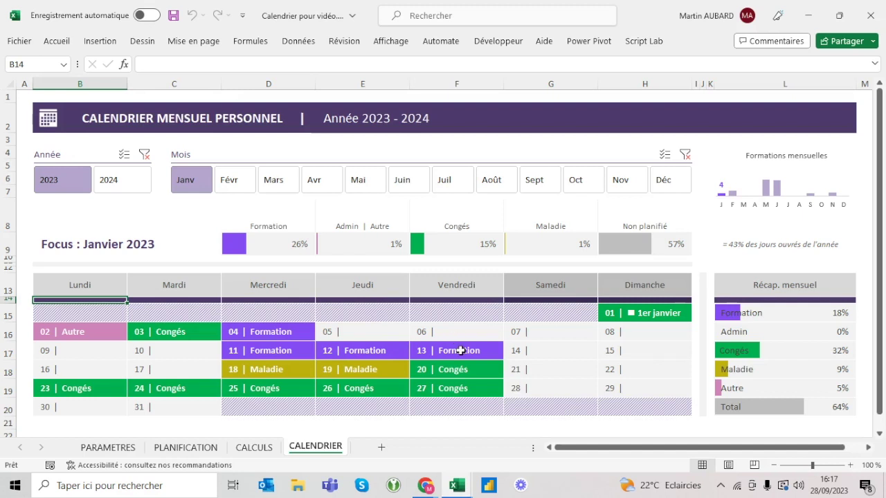
{"action": "double_click", "coordinate": [460, 351]}
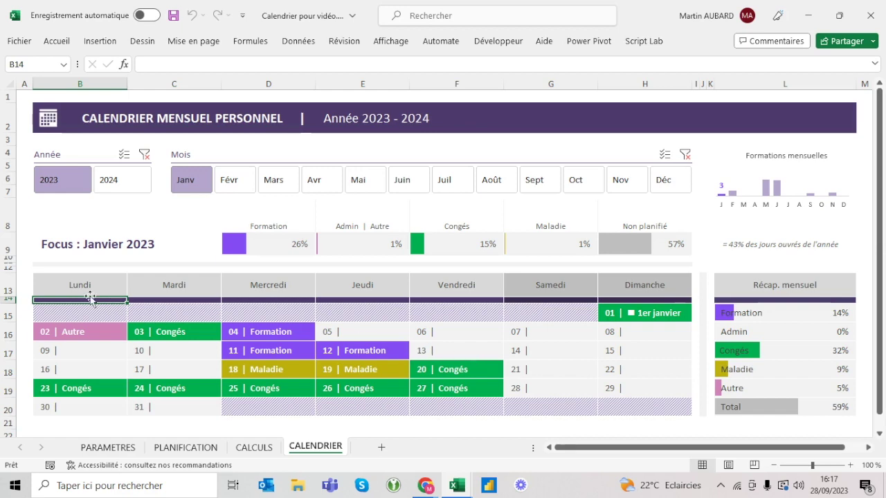
{"action": "key", "text": "alt+F11"}
Copy the DataBodyRange Find/Offset ClearContents line into the add-event If branch.
{"action": "left_click", "coordinate": [738, 272]}
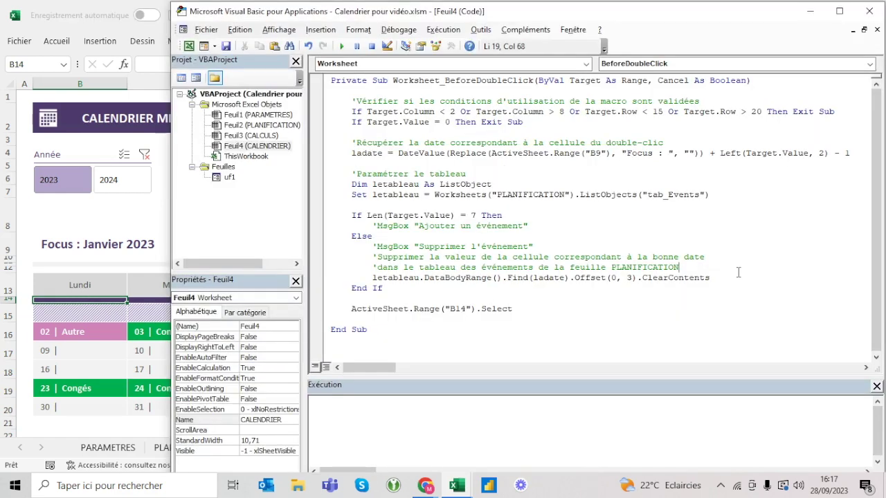
{"action": "key", "text": "Down"}
{"action": "key", "text": "Home"}
{"action": "key", "text": "shift+Down"}
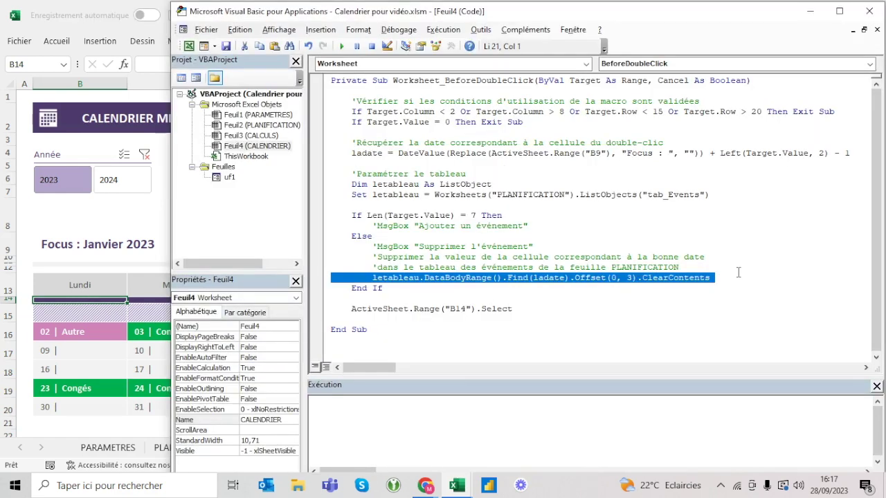
{"action": "key", "text": "ctrl+c"}
{"action": "key", "text": "Up"}
{"action": "key", "text": "Up"}
{"action": "key", "text": "Up"}
{"action": "key", "text": "ctrl+v"}
{"action": "key", "text": "Return"}
{"action": "key", "text": "Up"}
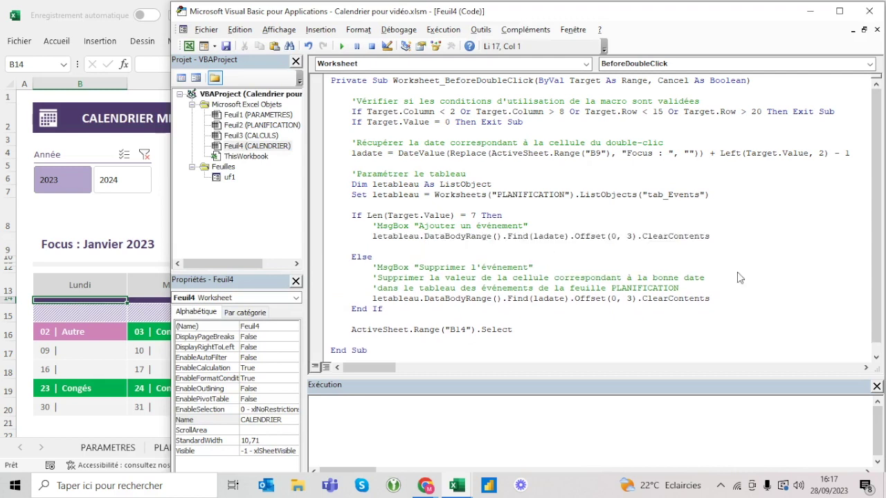
{"action": "key", "text": "BackSpace"}
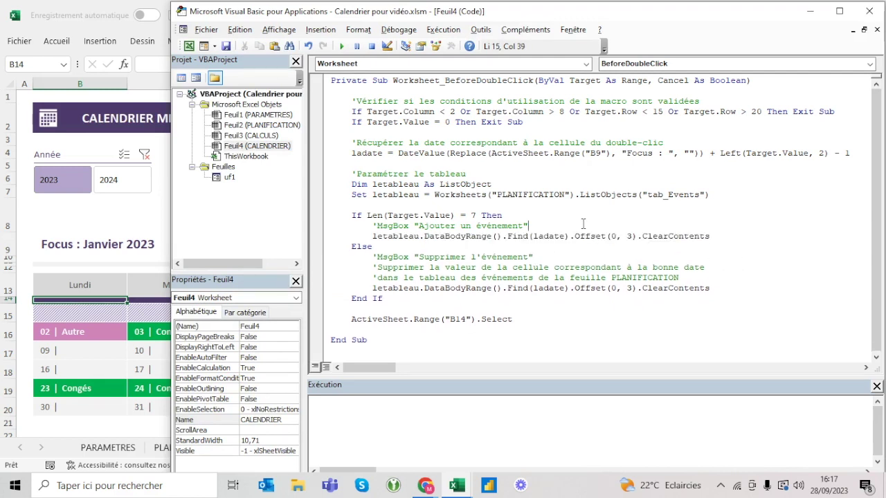
Add the comment 'Ajouter une formation à la cellule correspondant à la bonne date' above the copied line.
{"action": "key", "text": "Return"}
{"action": "type", "text": "'"}
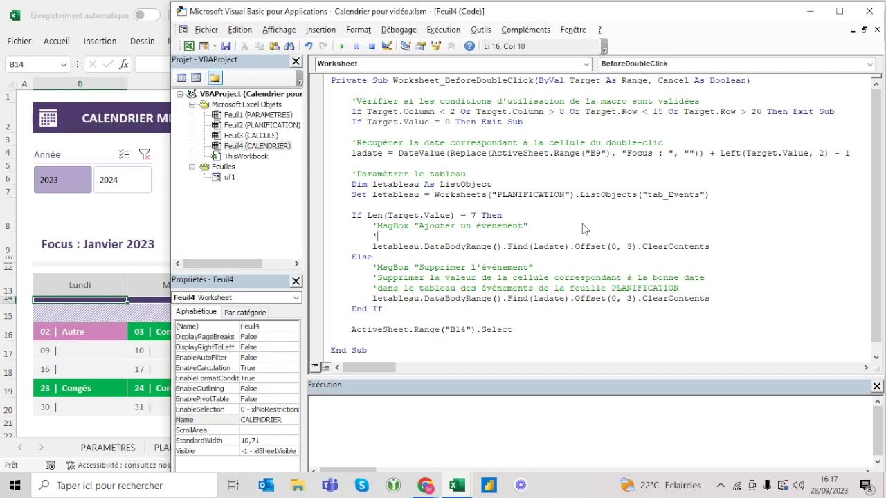
{"action": "type", "text": "Ajouter une formation à la cellule correspo"}
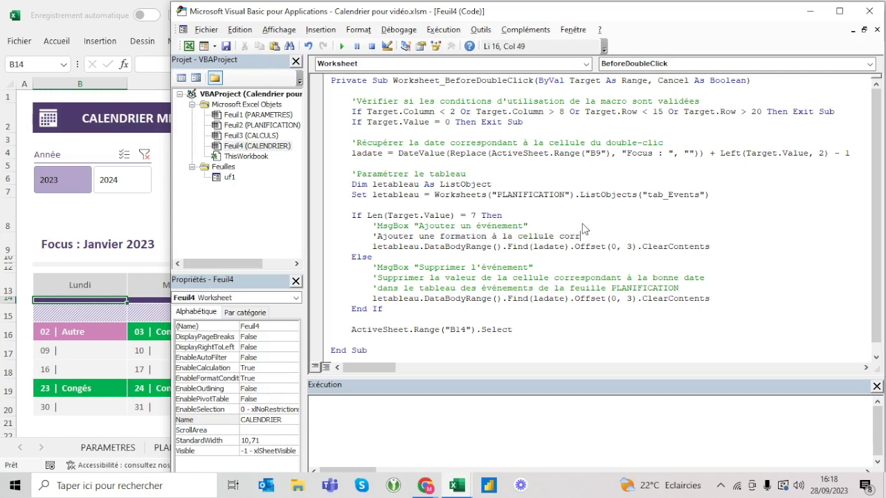
{"action": "type", "text": "ndant à la bonne date"}
{"action": "key", "text": "Home"}
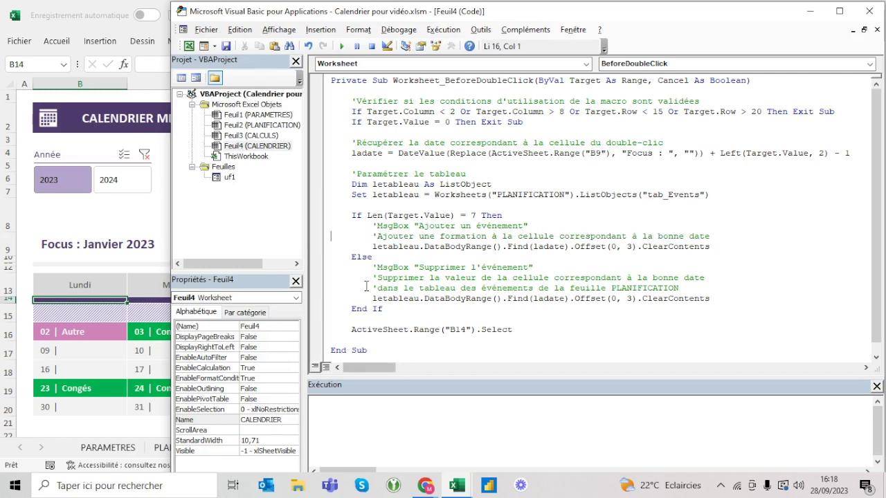
{"action": "left_click", "coordinate": [430, 247]}
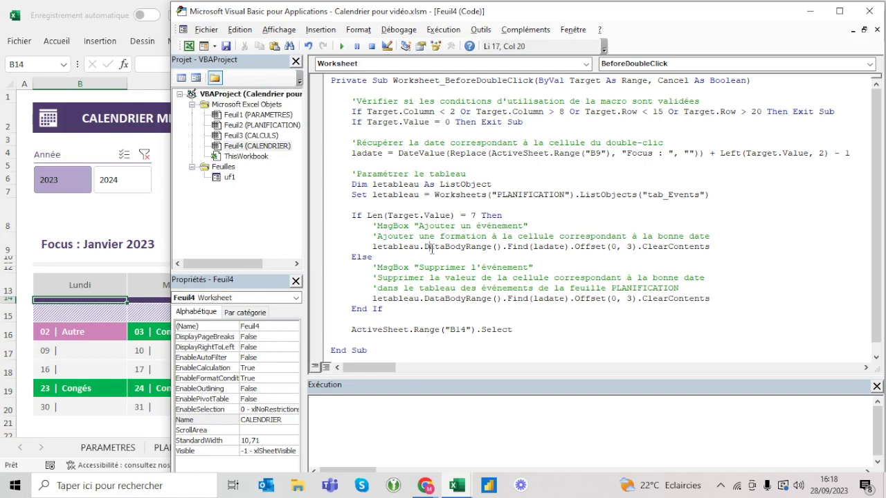
{"action": "key", "text": "alt+F11"}
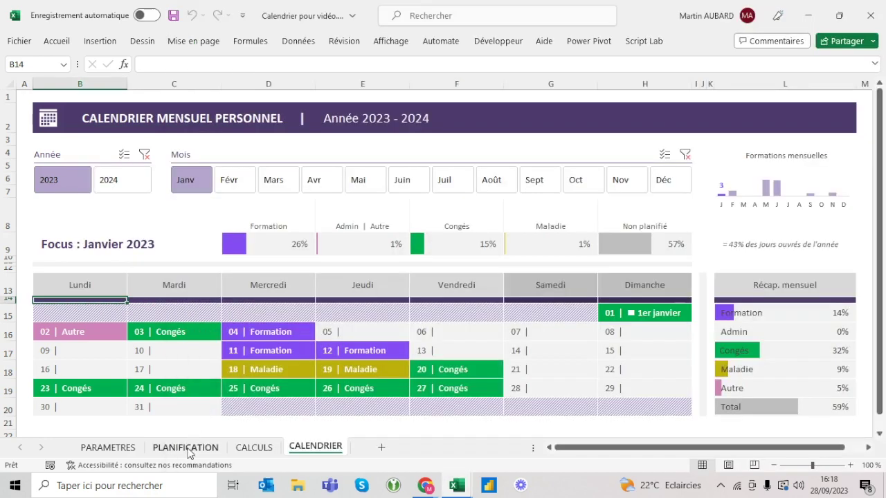
{"action": "left_click", "coordinate": [358, 330]}
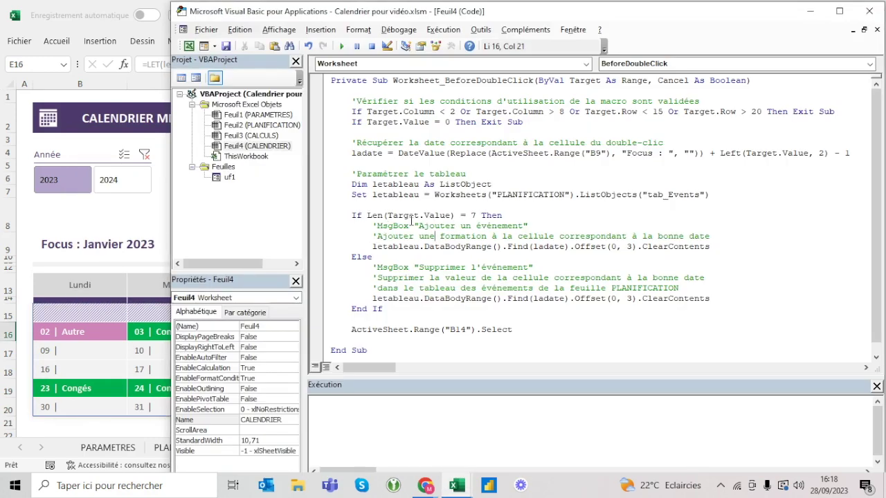
{"action": "left_click", "coordinate": [408, 216]}
Replace .ClearContents with = "Formation" in the copied line and return to the workbook.
{"action": "left_click_drag", "start_coordinate": [712, 246], "coordinate": [637, 247]}
{"action": "key", "text": "Delete"}
{"action": "type", "text": "= \"Formation\""}
{"action": "key", "text": "Up"}
{"action": "key", "text": "Up"}
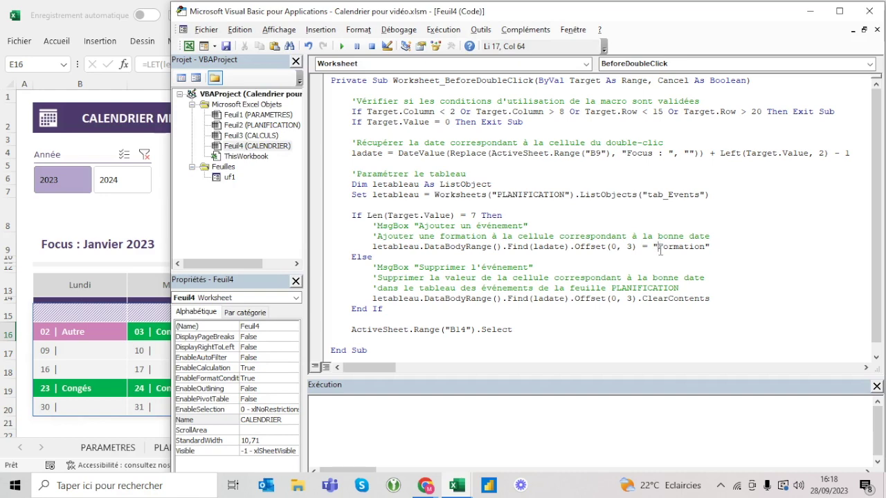
{"action": "key", "text": "alt+F11"}
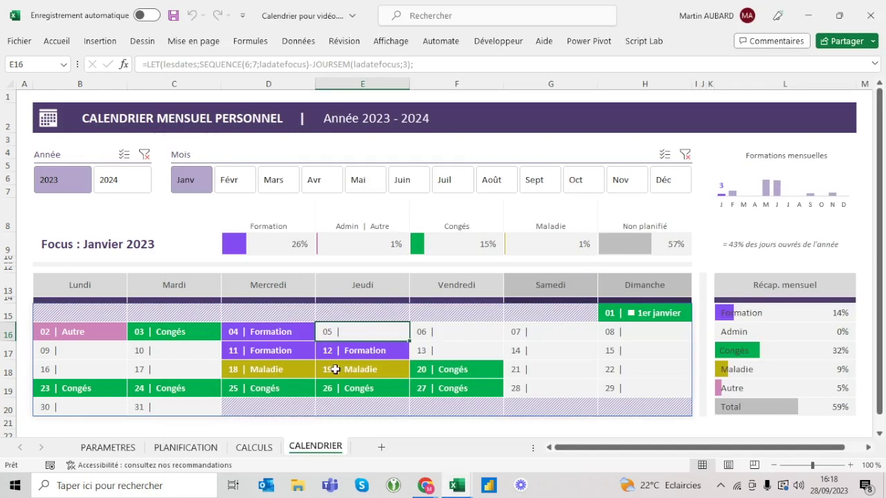
Double-click 5 January, then browse the February, March and April slicers back to January 2023.
{"action": "double_click", "coordinate": [351, 352]}
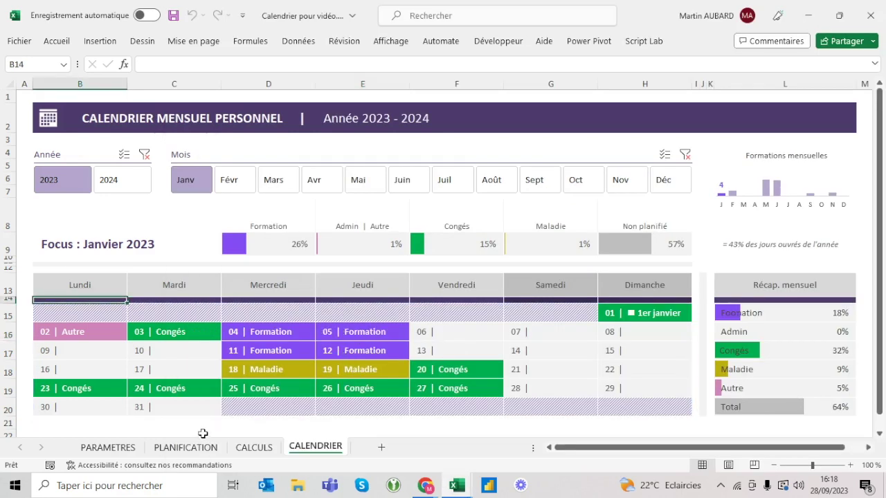
{"action": "left_click", "coordinate": [353, 331]}
{"action": "left_click", "coordinate": [233, 182]}
{"action": "left_click", "coordinate": [283, 184]}
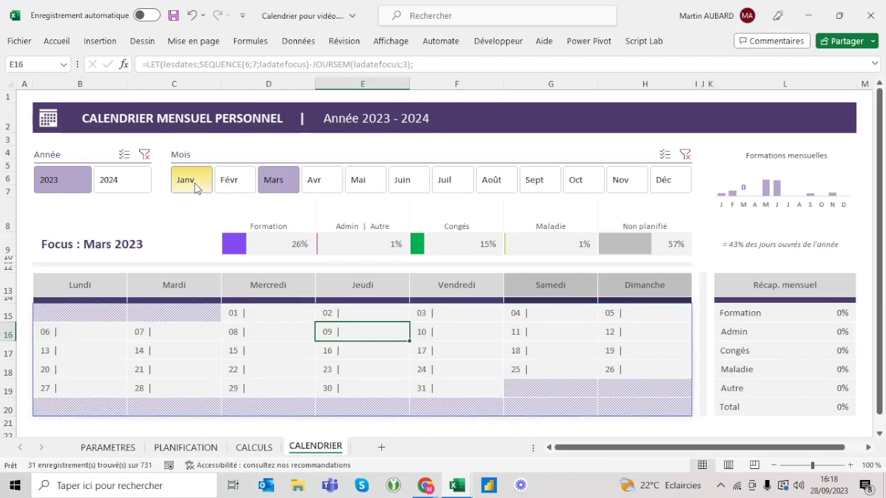
{"action": "left_click", "coordinate": [280, 186]}
{"action": "left_click", "coordinate": [312, 184]}
{"action": "left_click", "coordinate": [313, 184]}
Add Formation to 6 and 13 January and confirm the entries in PLANIFICATION's Evènement column.
{"action": "left_click", "coordinate": [181, 448]}
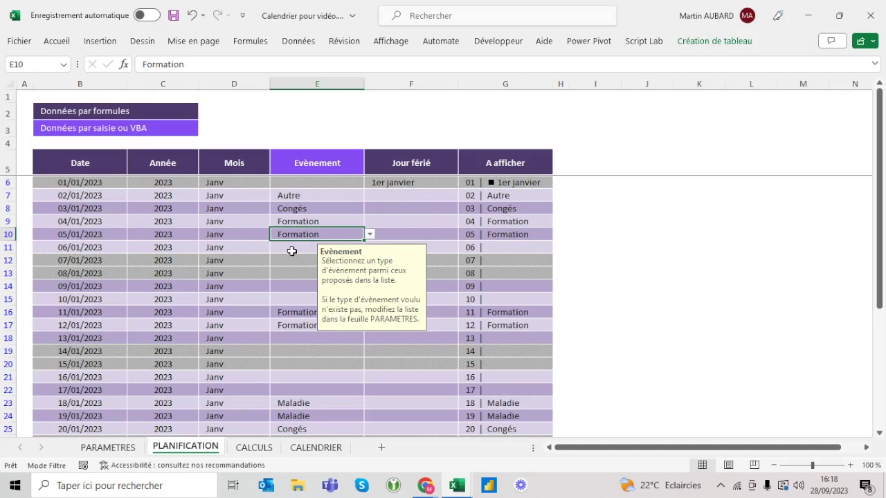
{"action": "left_click", "coordinate": [291, 249]}
{"action": "left_click", "coordinate": [315, 448]}
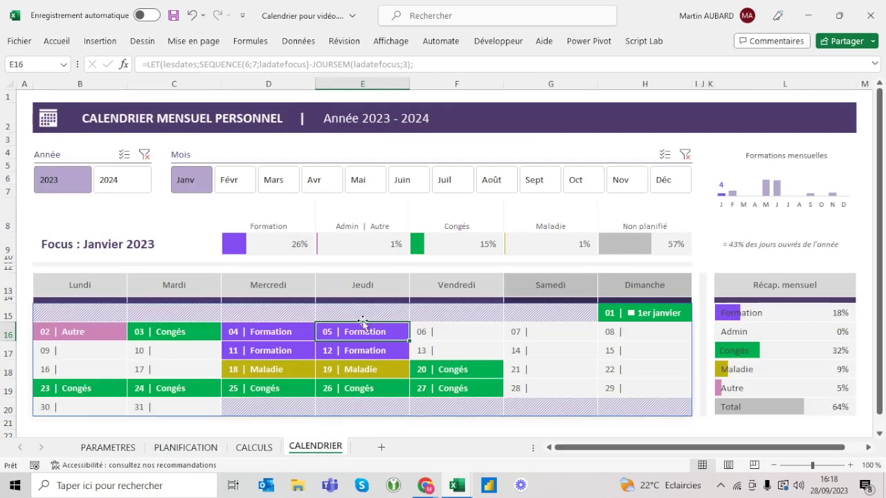
{"action": "left_click", "coordinate": [453, 331]}
{"action": "left_click", "coordinate": [451, 351]}
{"action": "right_click", "coordinate": [451, 351]}
{"action": "key", "text": "Escape"}
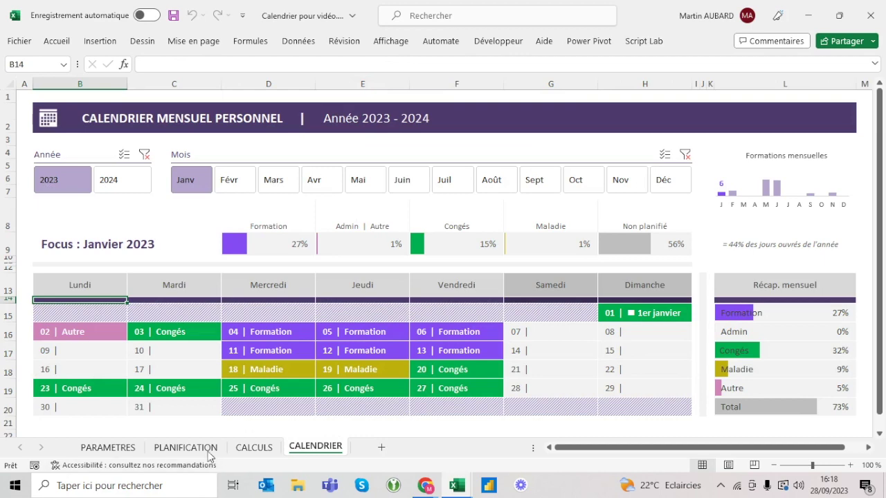
{"action": "left_click", "coordinate": [185, 447]}
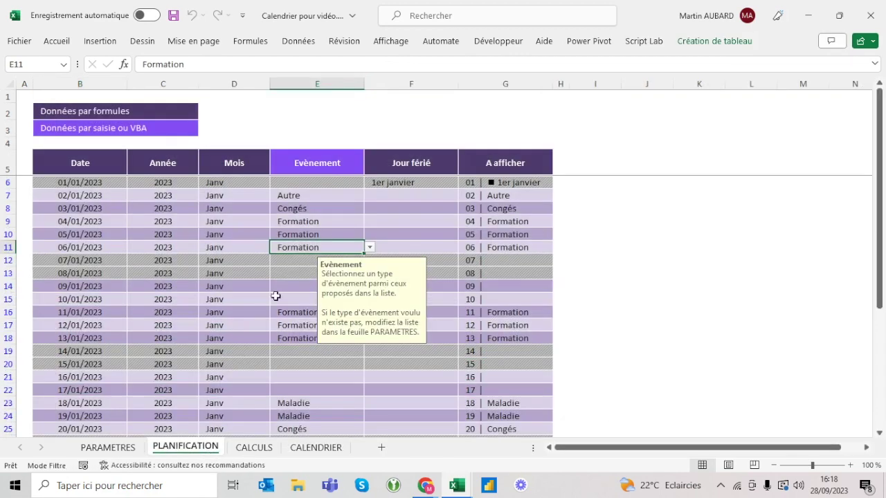
{"action": "left_click", "coordinate": [304, 339]}
{"action": "left_click", "coordinate": [316, 448]}
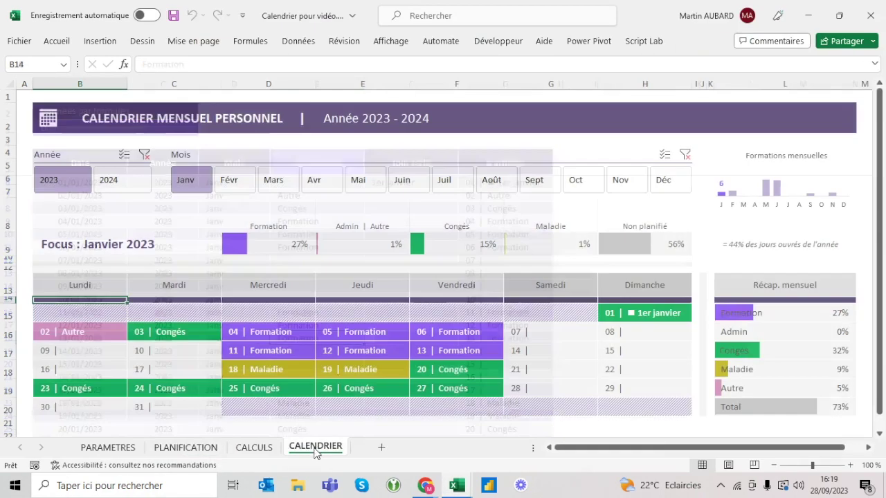
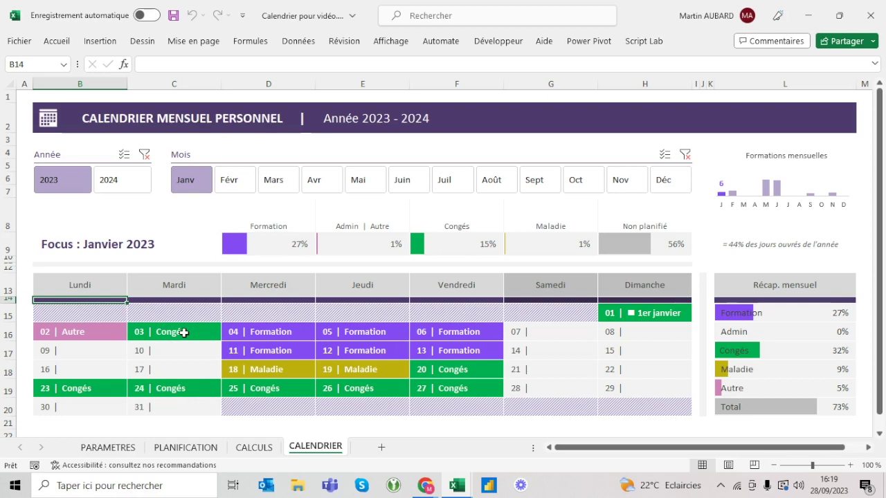
Toggle 3 January's Formation entry on and off, leave it marked Formation, and open the VBA editor.
{"action": "left_click", "coordinate": [184, 333]}
{"action": "left_click", "coordinate": [184, 333]}
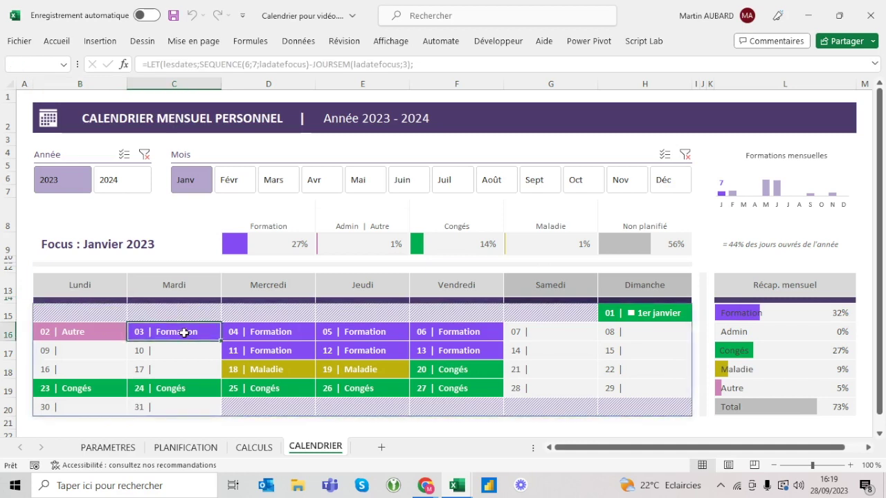
{"action": "left_click", "coordinate": [184, 333]}
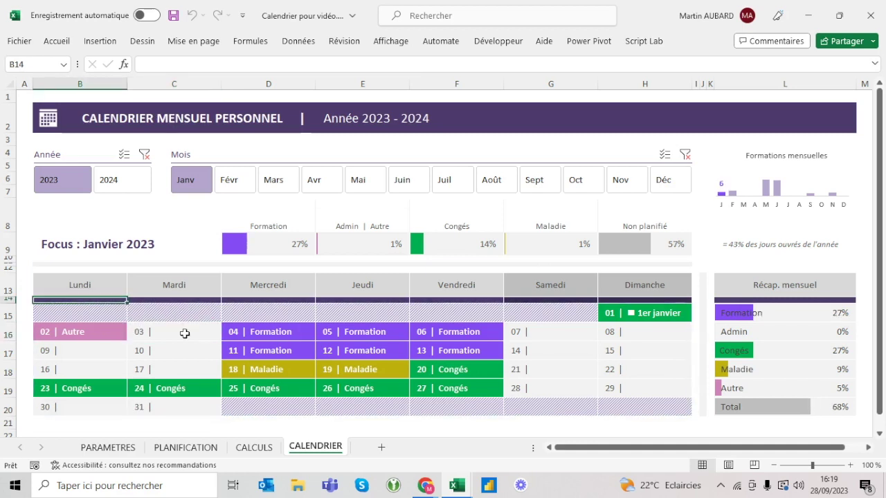
{"action": "left_click", "coordinate": [184, 333]}
{"action": "left_click", "coordinate": [184, 333]}
{"action": "left_click", "coordinate": [184, 334]}
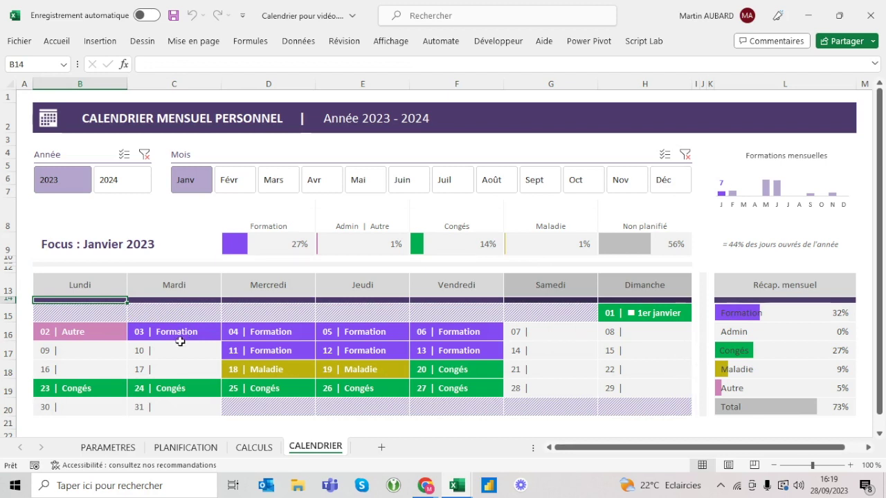
{"action": "key", "text": "alt+F11"}
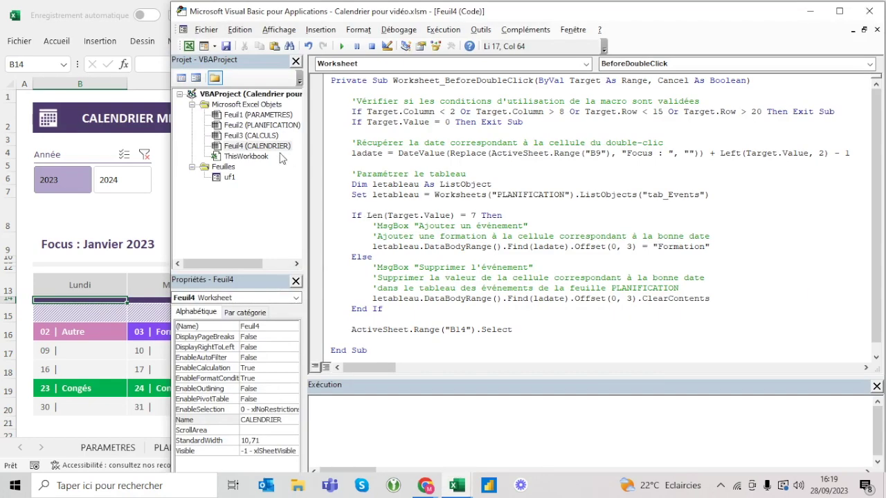
Comment out the Formation line in the double-click macro and add uf1.Show below it.
{"action": "double_click", "coordinate": [230, 177]}
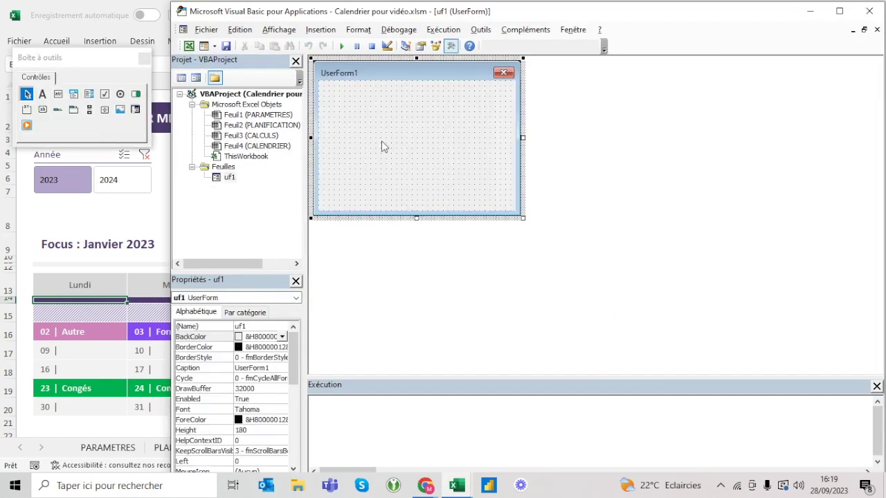
{"action": "key", "text": "ctrl+Tab"}
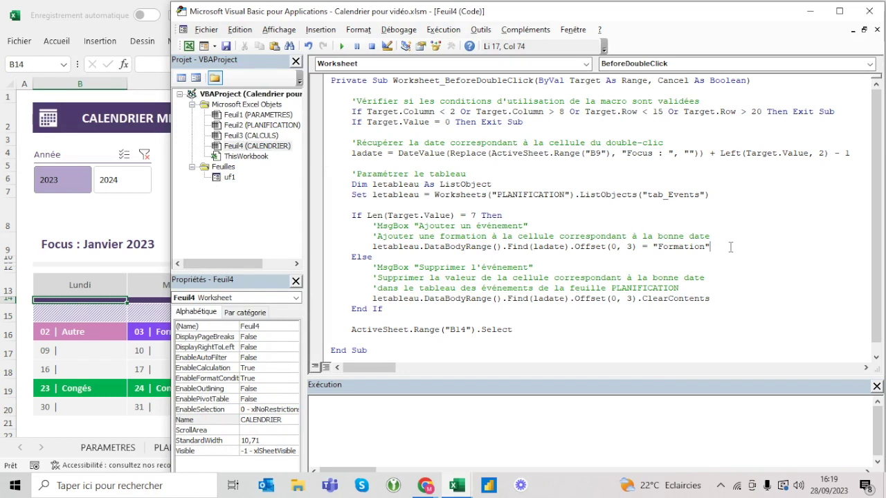
{"action": "left_click", "coordinate": [730, 236]}
{"action": "key", "text": "Down"}
{"action": "left_click", "coordinate": [372, 246]}
{"action": "type", "text": "'"}
{"action": "left_click", "coordinate": [726, 248]}
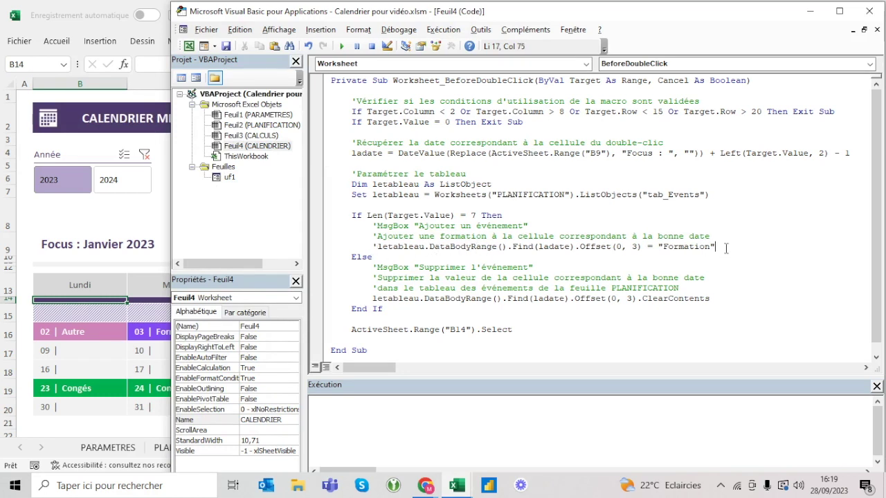
{"action": "key", "text": "Return"}
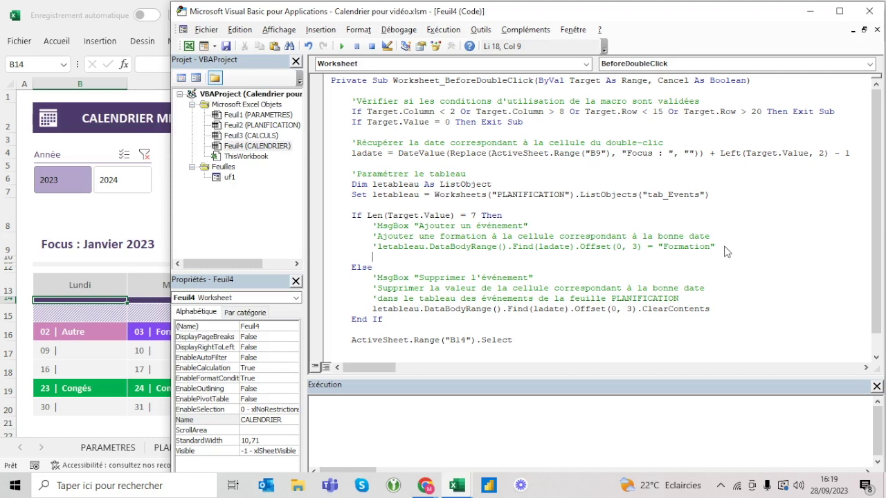
{"action": "type", "text": "uf1"}
{"action": "type", "text": ".show"}
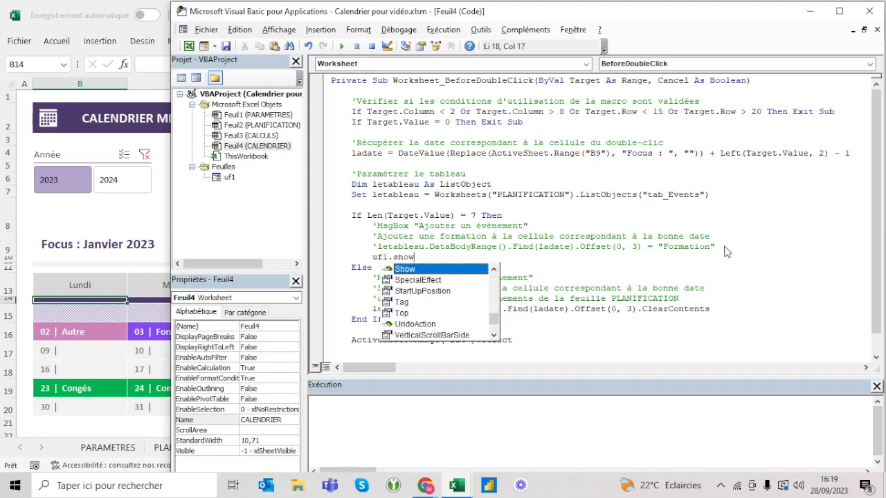
{"action": "left_click", "coordinate": [619, 226]}
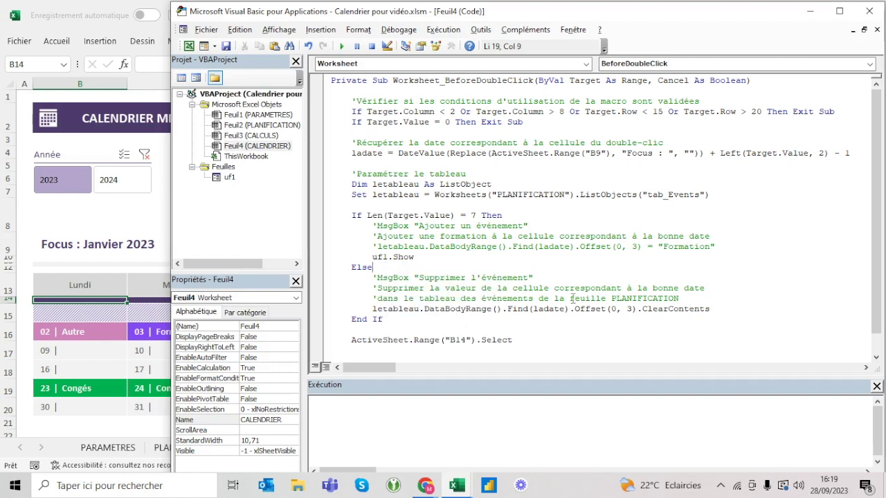
{"action": "left_click", "coordinate": [422, 258]}
Reopen the uf1 form designer and then the CALENDRIER sheet's macro code.
{"action": "key", "text": "alt+F11"}
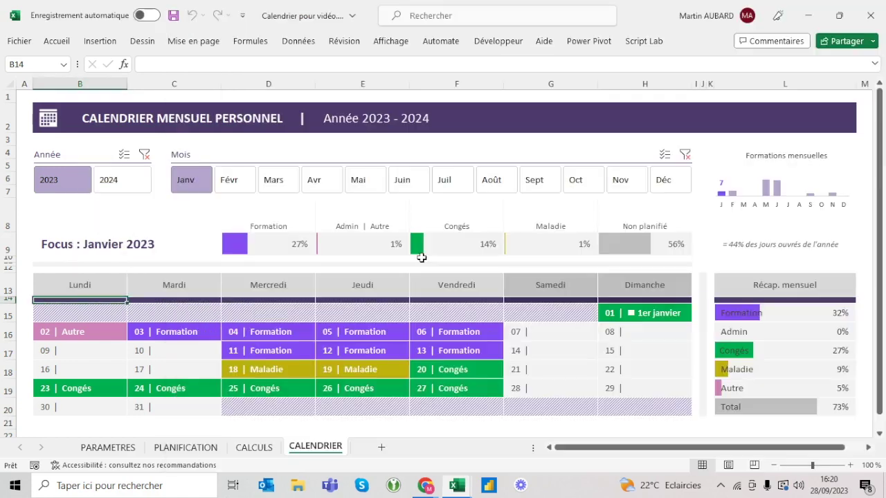
{"action": "key", "text": "alt+Tab"}
{"action": "double_click", "coordinate": [229, 177]}
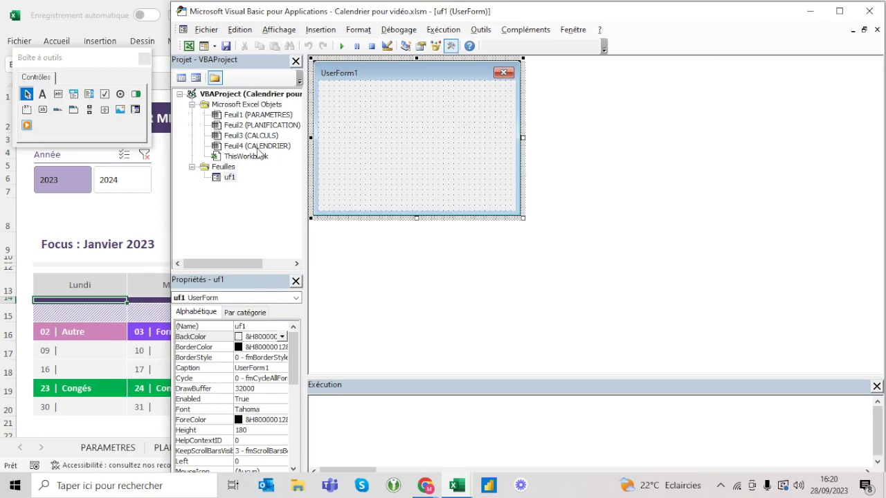
{"action": "left_click", "coordinate": [257, 146]}
{"action": "double_click", "coordinate": [260, 146]}
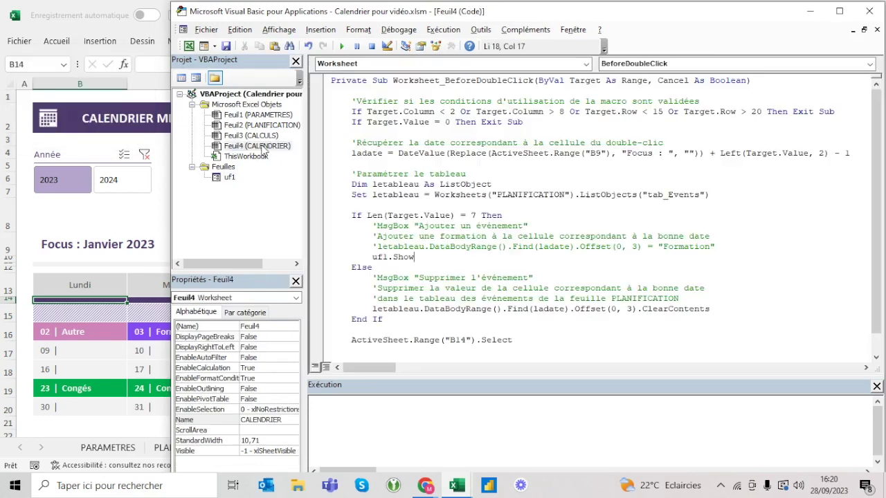
Test the macro on 3 January, which clears Formation and shows the empty uf1 form.
{"action": "key", "text": "alt+F11"}
{"action": "key", "text": "alt+F11"}
{"action": "key", "text": "alt+F11"}
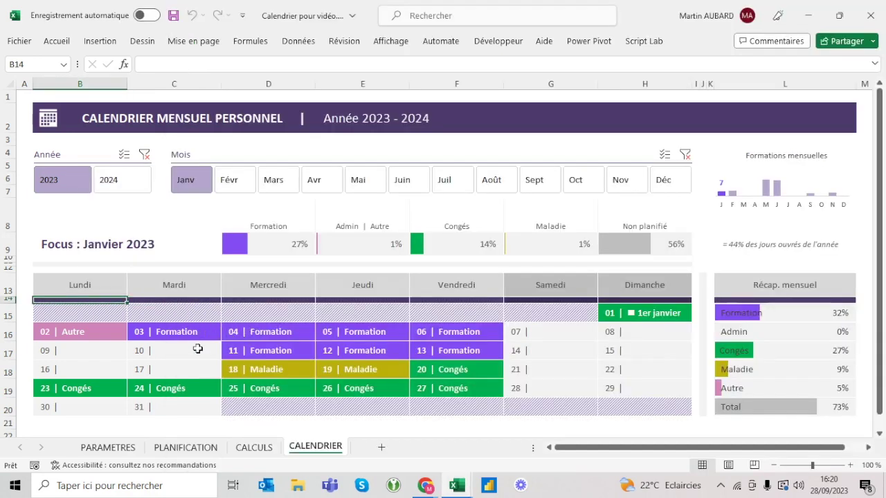
{"action": "left_click", "coordinate": [197, 334]}
{"action": "double_click", "coordinate": [196, 329]}
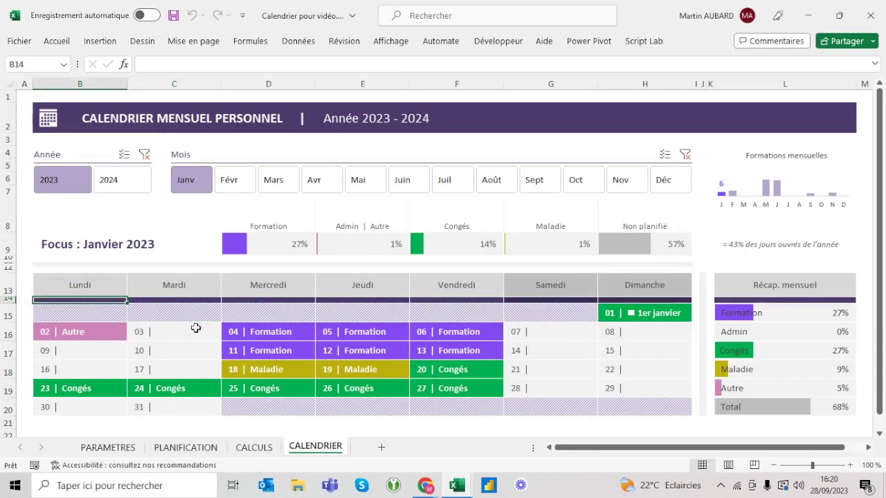
{"action": "left_click", "coordinate": [196, 331]}
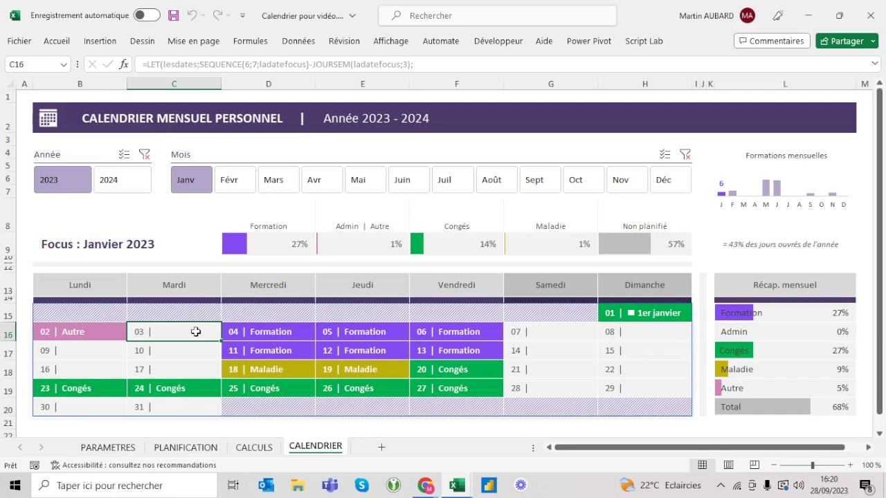
{"action": "mouse_move", "coordinate": [406, 170]}
{"action": "left_mouse_down"}
{"action": "mouse_move", "coordinate": [411, 159]}
{"action": "mouse_move", "coordinate": [384, 160]}
{"action": "left_mouse_up"}
{"action": "left_click", "coordinate": [499, 158]}
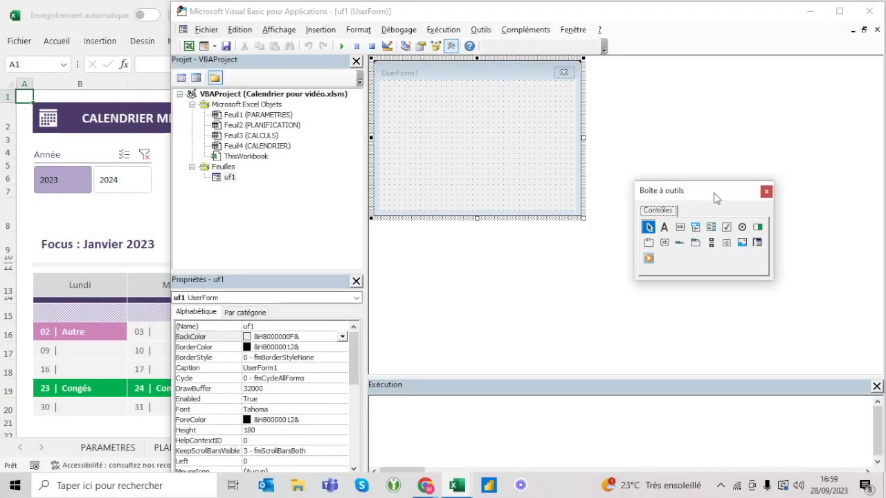
Test the empty form from 10 January on the calendar, then close it.
{"action": "left_click", "coordinate": [446, 73]}
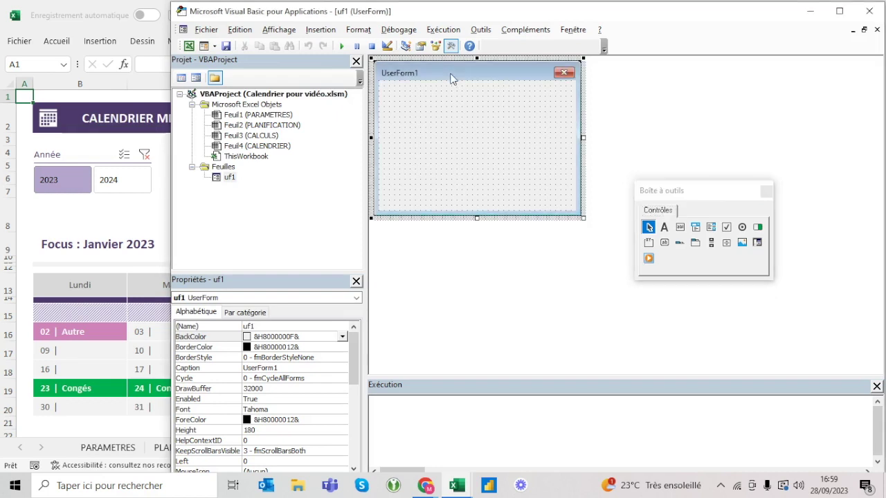
{"action": "left_click", "coordinate": [95, 349]}
{"action": "left_click", "coordinate": [173, 349]}
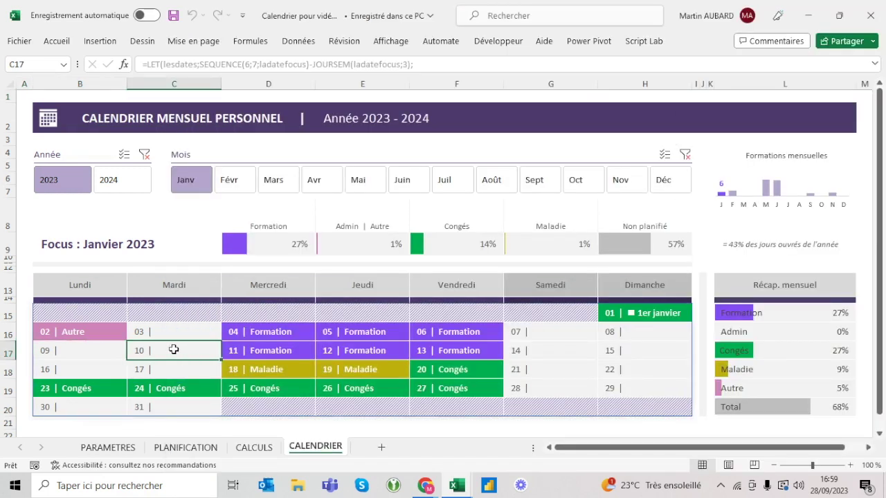
{"action": "left_click_drag", "start_coordinate": [388, 176], "coordinate": [445, 163]}
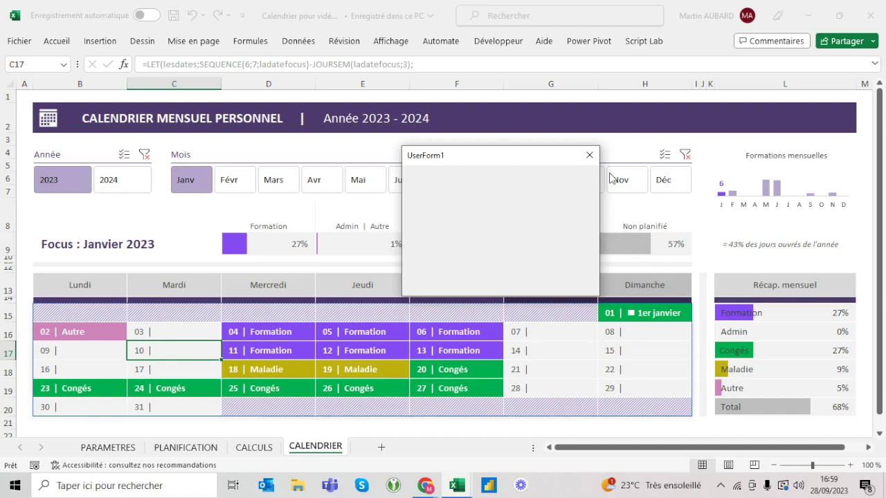
{"action": "left_click", "coordinate": [589, 155]}
{"action": "key", "text": "alt+Tab"}
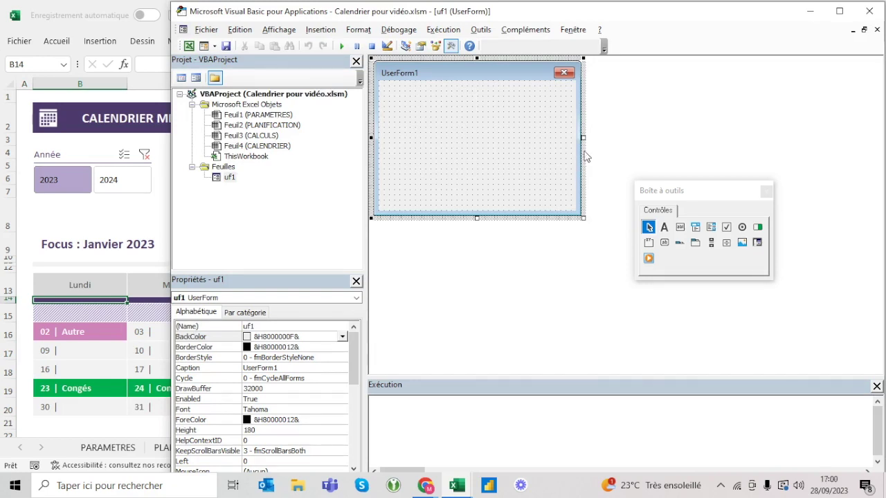
Shrink the uf1 form and draw a ComboBox across its top.
{"action": "left_click_drag", "start_coordinate": [583, 137], "coordinate": [564, 137]}
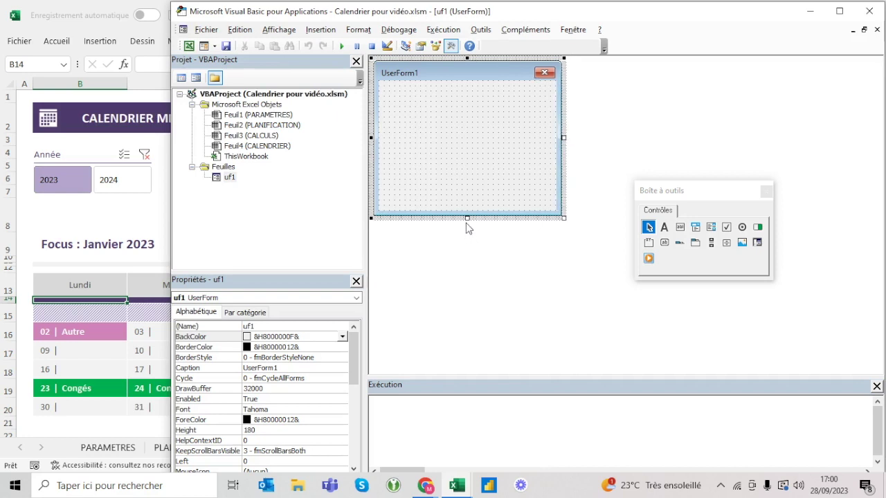
{"action": "left_click_drag", "start_coordinate": [469, 218], "coordinate": [471, 118]}
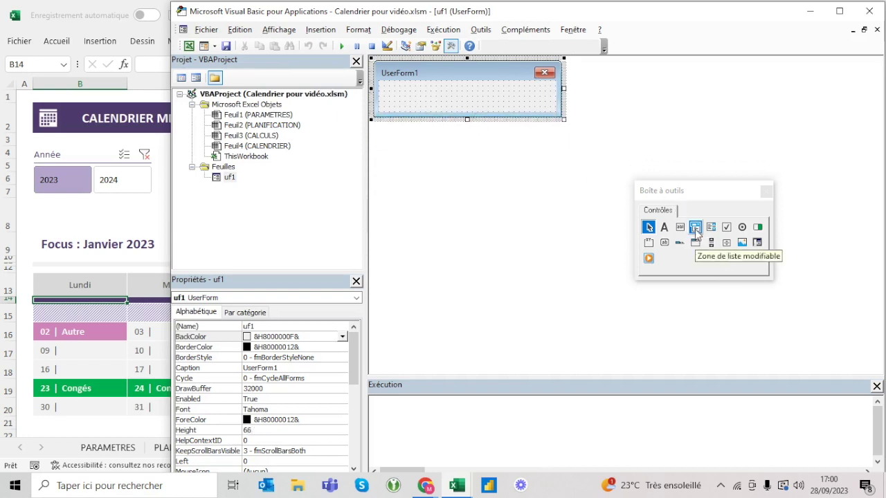
{"action": "left_click", "coordinate": [694, 228]}
{"action": "left_click_drag", "start_coordinate": [383, 87], "coordinate": [551, 106]}
{"action": "left_click", "coordinate": [456, 67]}
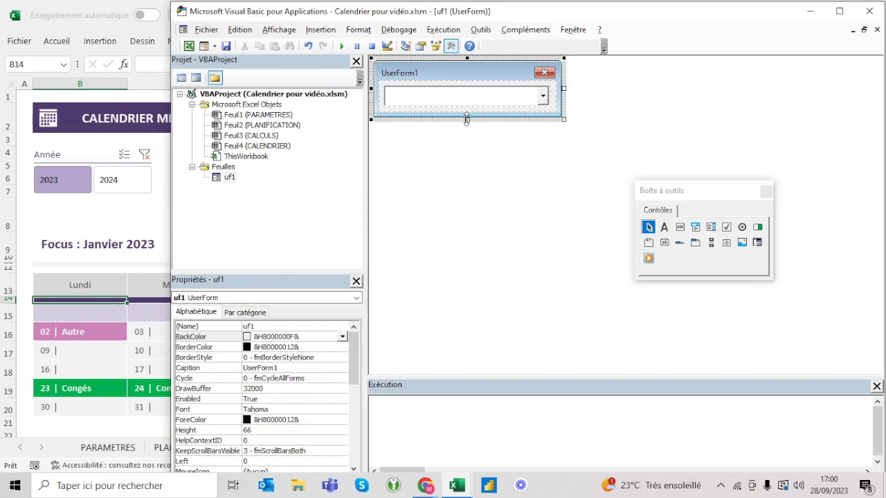
{"action": "left_click_drag", "start_coordinate": [469, 119], "coordinate": [471, 118]}
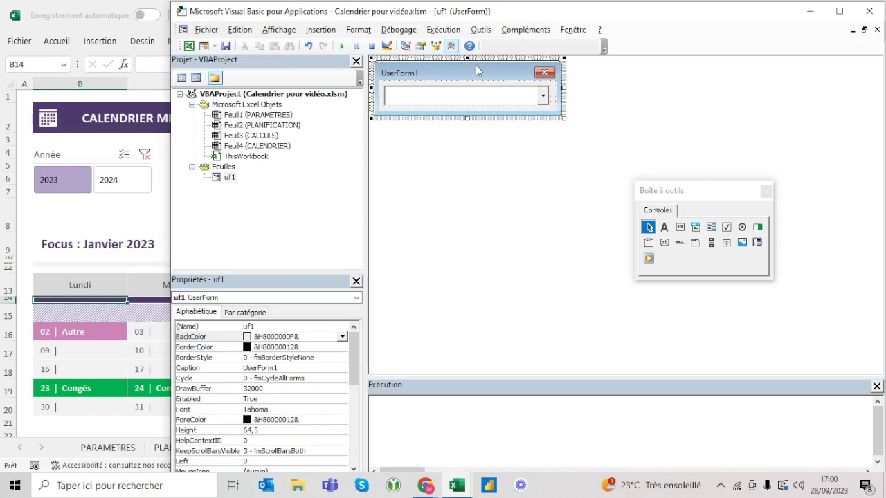
{"action": "left_click_drag", "start_coordinate": [562, 86], "coordinate": [560, 87]}
Test the form with its combo box from 3 January, then show the PLANIFICATION sheet.
{"action": "key", "text": "alt+Tab"}
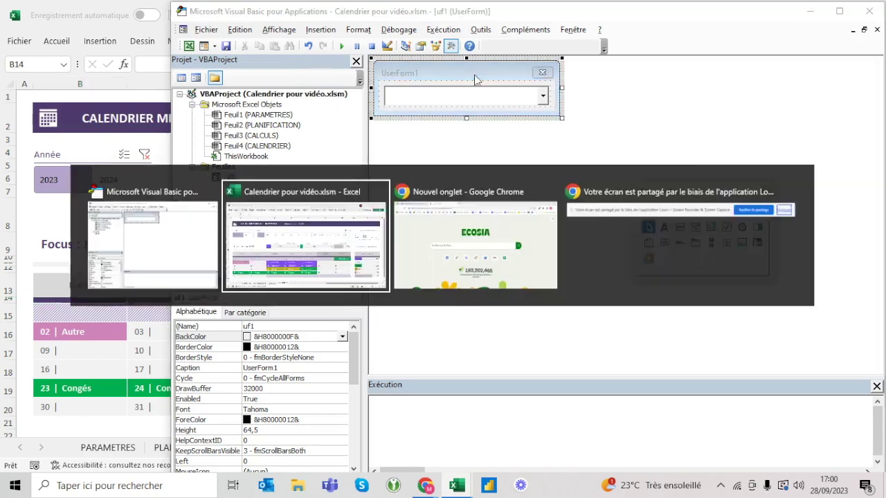
{"action": "left_click", "coordinate": [184, 330]}
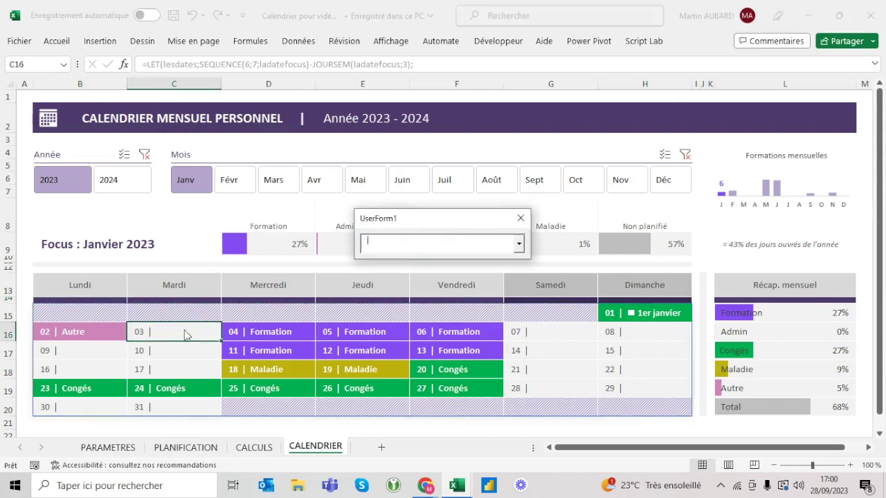
{"action": "left_click_drag", "start_coordinate": [321, 249], "coordinate": [308, 250]}
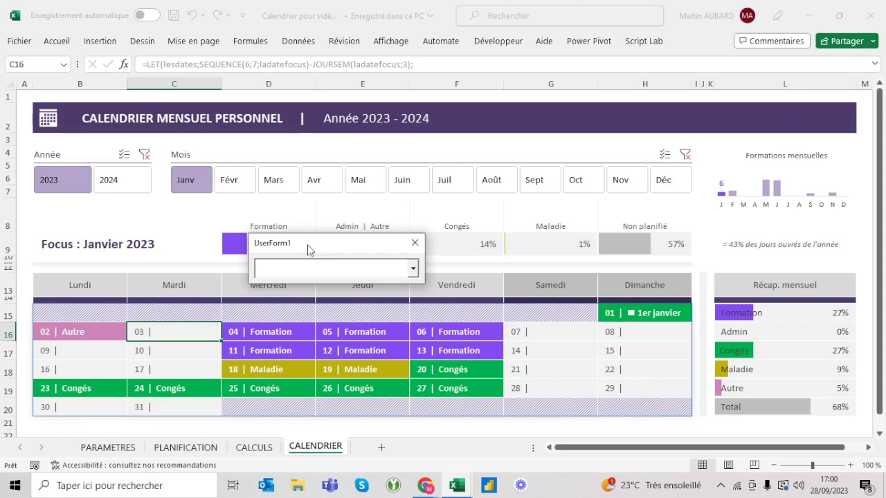
{"action": "left_click_drag", "start_coordinate": [368, 246], "coordinate": [408, 214]}
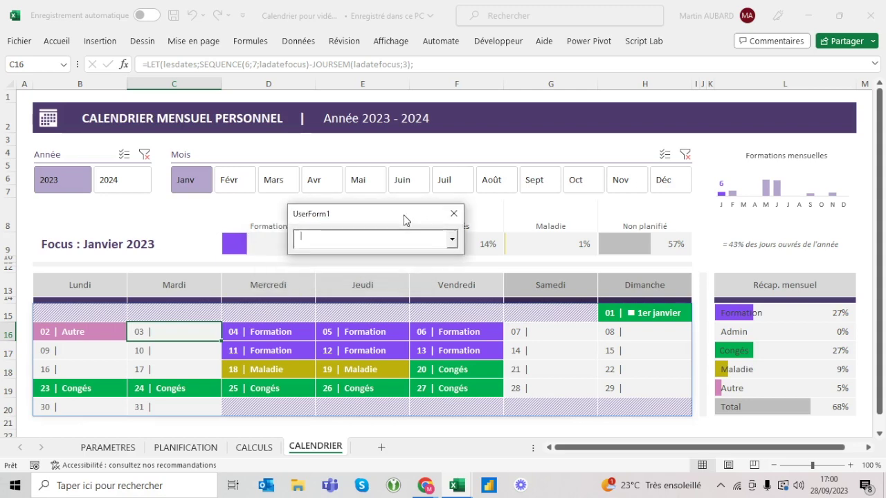
{"action": "left_click", "coordinate": [459, 213]}
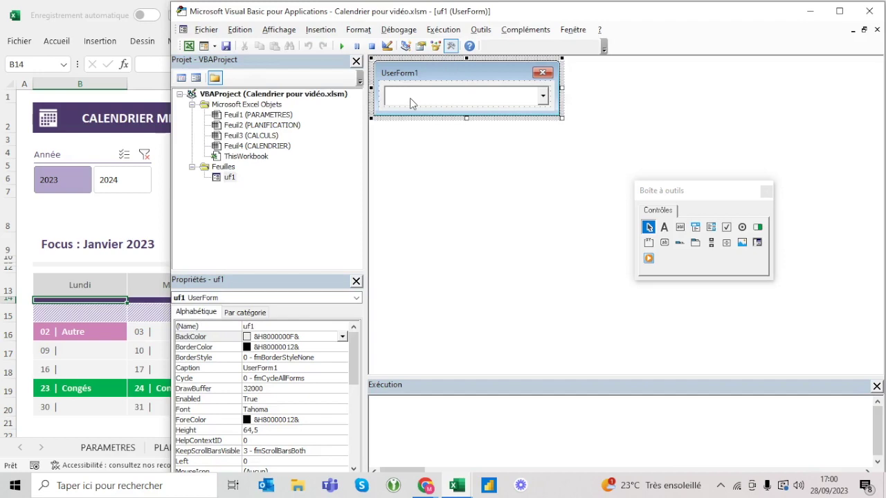
{"action": "key", "text": "alt+F11"}
{"action": "left_click", "coordinate": [170, 451]}
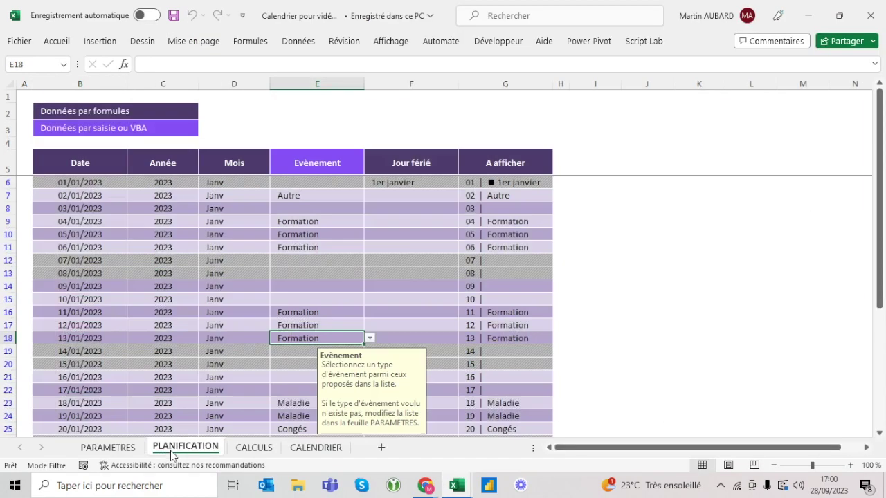
On PARAMETRES, select the Evènements list and read its table name, tab_Evenements.
{"action": "left_click", "coordinate": [107, 447]}
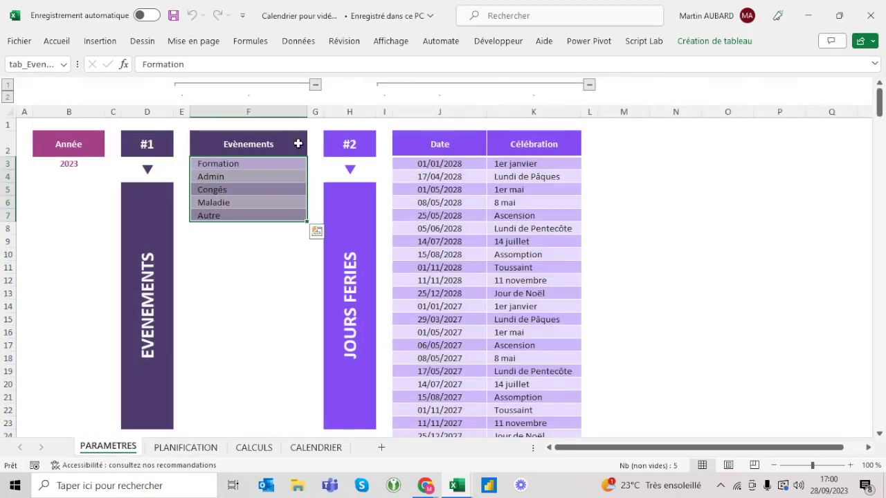
{"action": "left_click", "coordinate": [261, 135]}
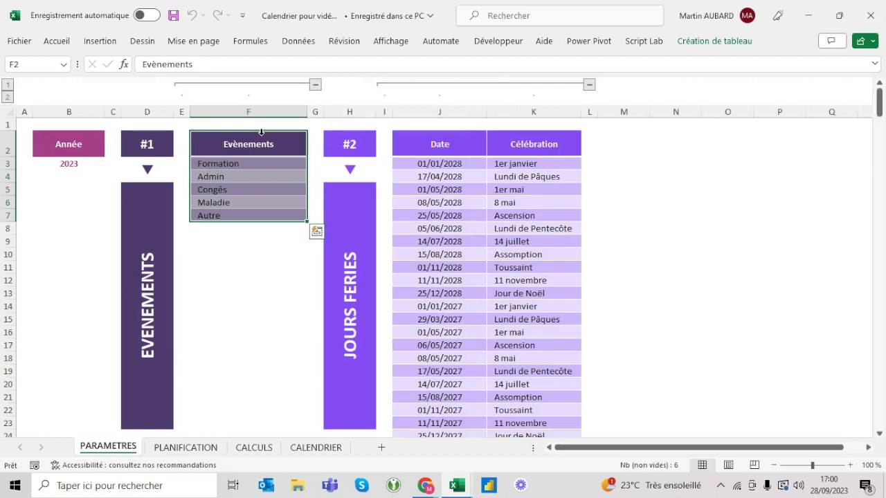
{"action": "left_click", "coordinate": [261, 131]}
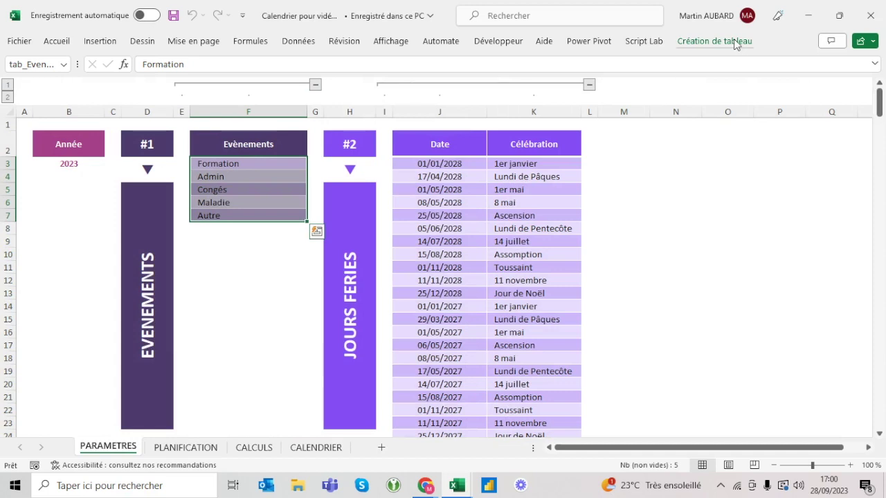
{"action": "left_click", "coordinate": [226, 265]}
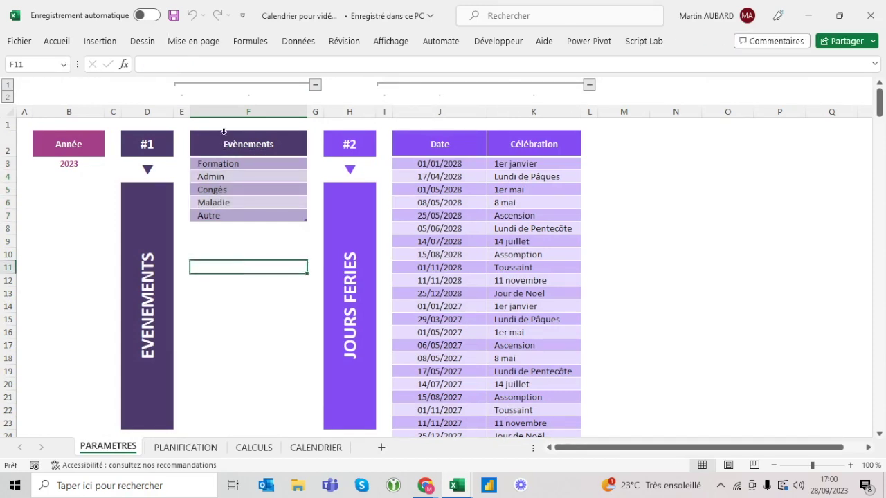
{"action": "left_click", "coordinate": [224, 130]}
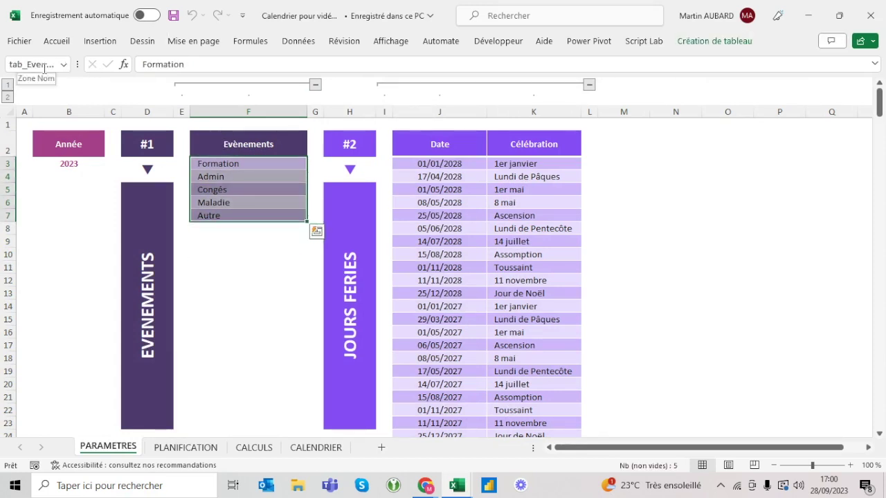
{"action": "left_click", "coordinate": [689, 43]}
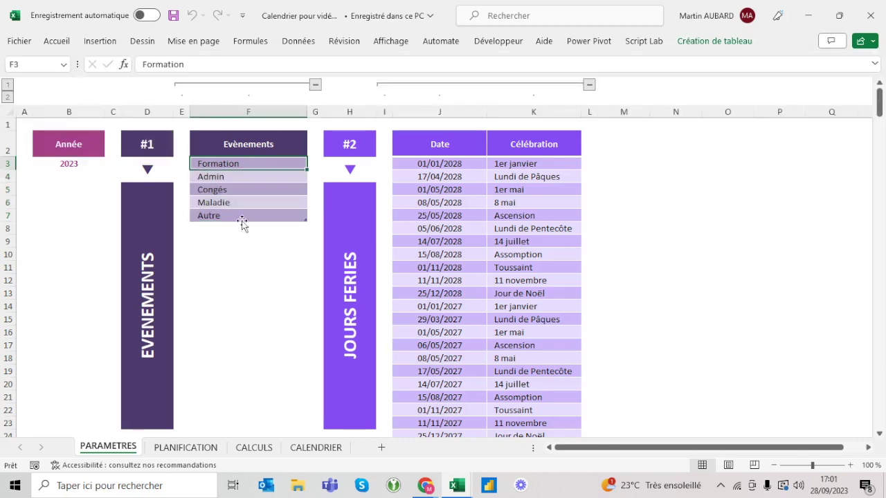
{"action": "key", "text": "alt+F11"}
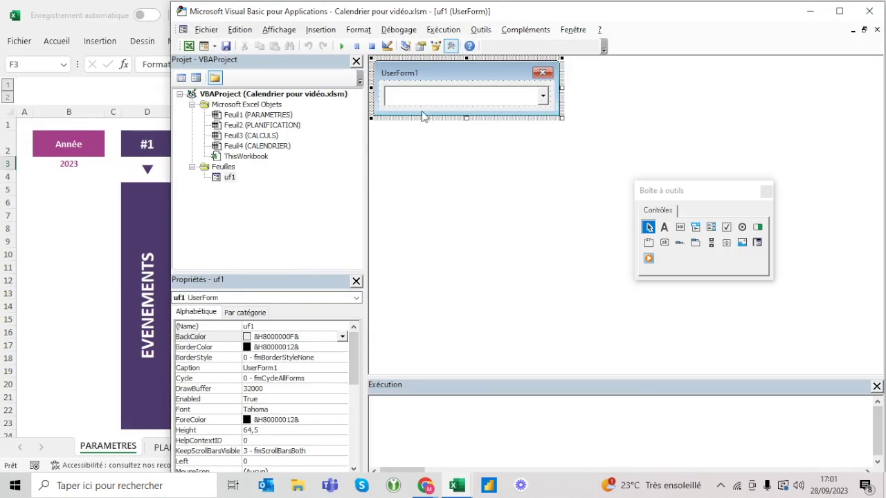
Rename the form's combo box to cbox_Evenement in the Properties window.
{"action": "left_click", "coordinate": [449, 97]}
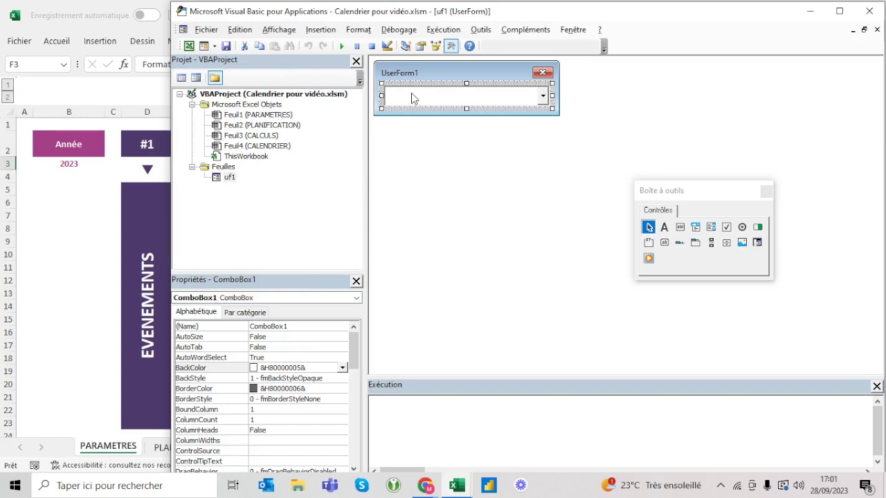
{"action": "left_click", "coordinate": [297, 330]}
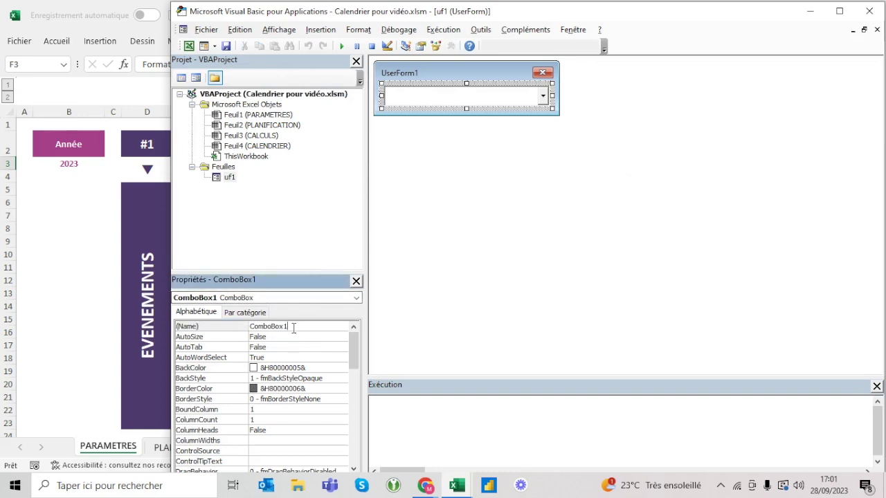
{"action": "left_click", "coordinate": [233, 326]}
{"action": "type", "text": "cbox_C"}
{"action": "type", "text": "hoixEvenement"}
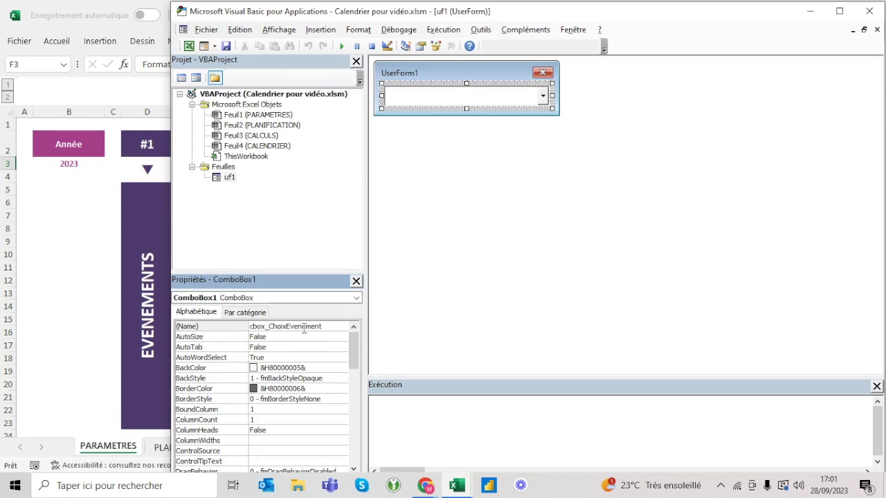
{"action": "left_click", "coordinate": [287, 328]}
{"action": "key", "text": "BackSpace"}
{"action": "key", "text": "BackSpace"}
{"action": "key", "text": "BackSpace"}
{"action": "key", "text": "BackSpace"}
{"action": "key", "text": "BackSpace"}
Set the combo box's RowSource property to tab_Evenements.
{"action": "left_click", "coordinate": [251, 314]}
{"action": "left_click", "coordinate": [251, 315]}
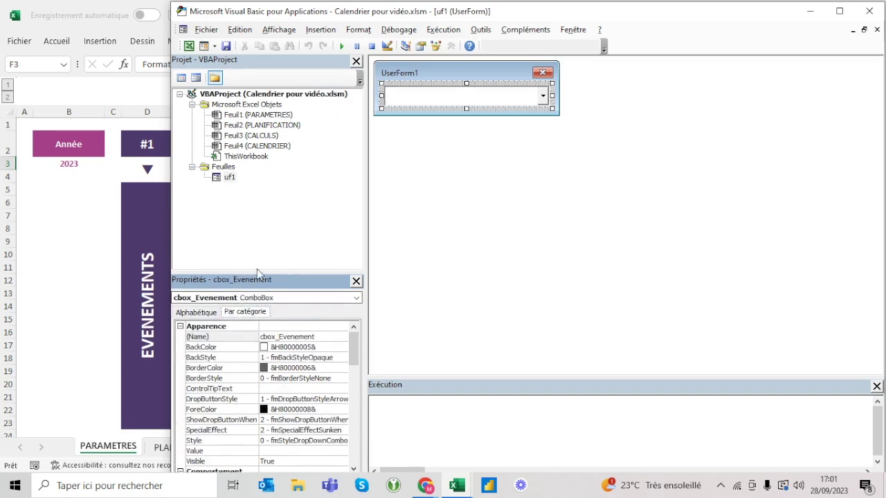
{"action": "left_click_drag", "start_coordinate": [257, 275], "coordinate": [276, 201]}
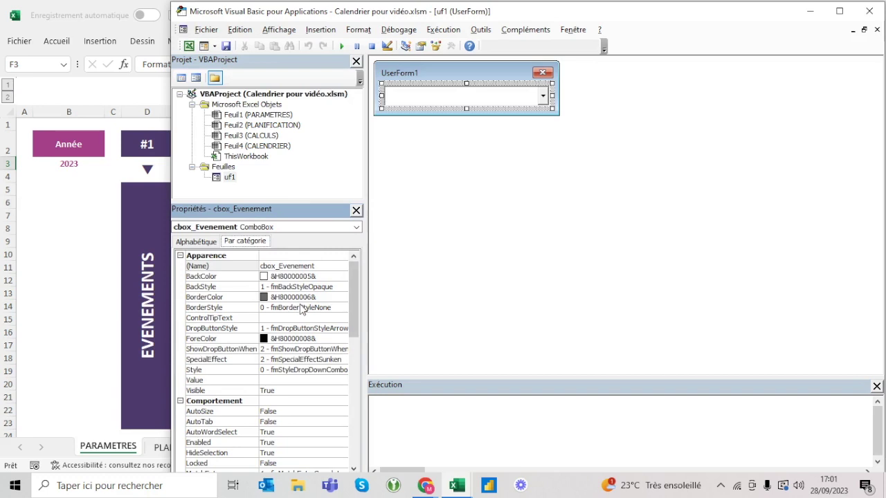
{"action": "left_click", "coordinate": [427, 100]}
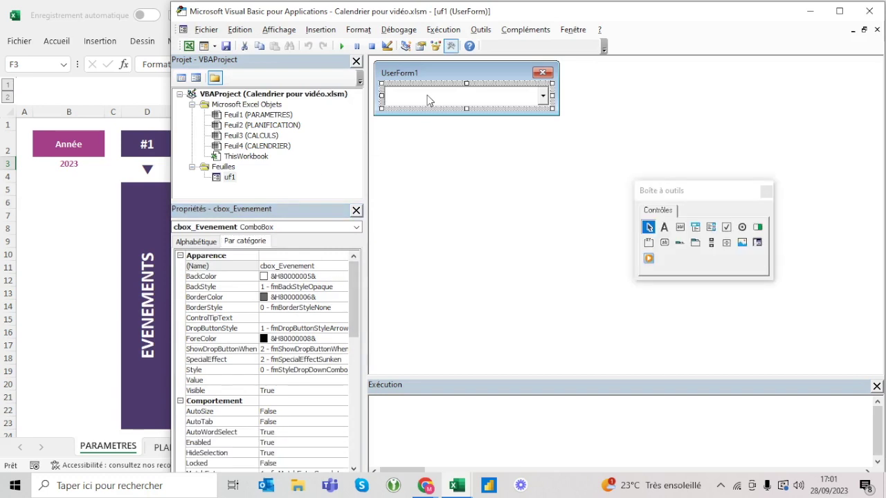
{"action": "left_click", "coordinate": [427, 96]}
{"action": "key", "text": "Escape"}
{"action": "mouse_move", "coordinate": [349, 319]}
{"action": "left_mouse_down"}
{"action": "mouse_move", "coordinate": [350, 384]}
{"action": "mouse_move", "coordinate": [325, 403]}
{"action": "mouse_move", "coordinate": [352, 421]}
{"action": "left_mouse_up"}
{"action": "left_click", "coordinate": [269, 370]}
{"action": "type", "text": "tab_Evenements"}
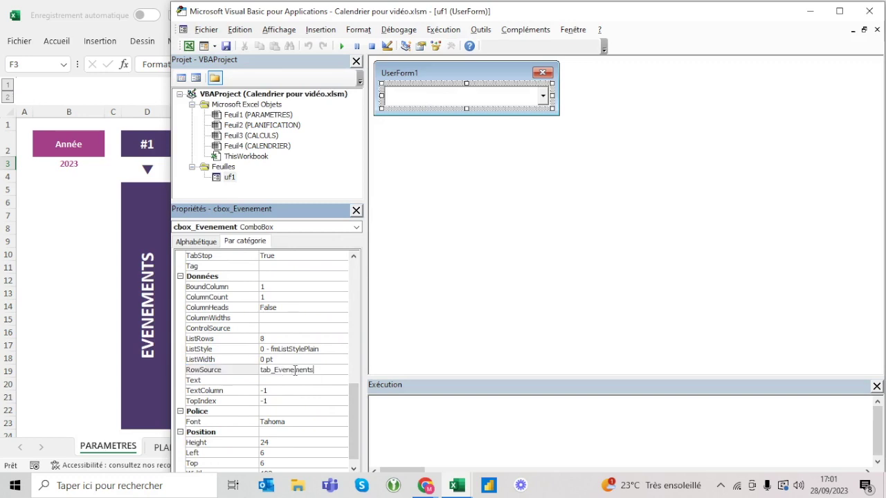
{"action": "left_click", "coordinate": [436, 78]}
{"action": "key", "text": "alt+F11"}
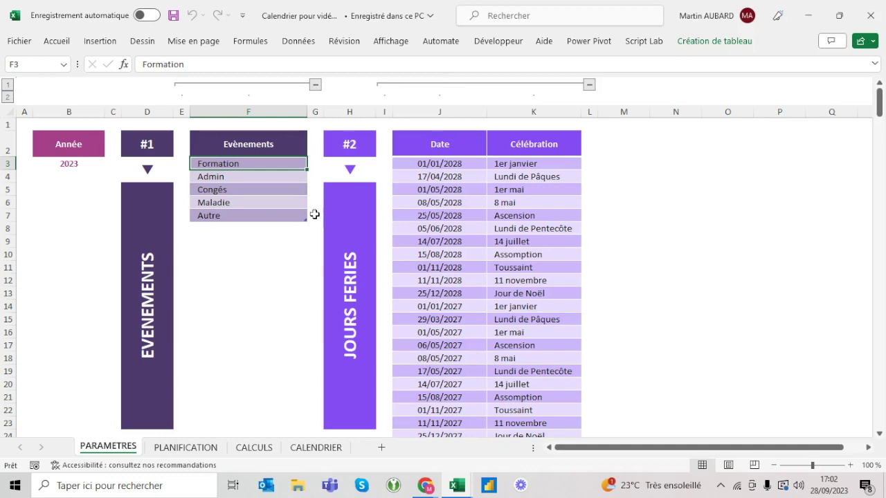
Open the event form from a CALENDRIER day and drop down its list without choosing.
{"action": "left_click", "coordinate": [314, 446]}
{"action": "left_click", "coordinate": [200, 333]}
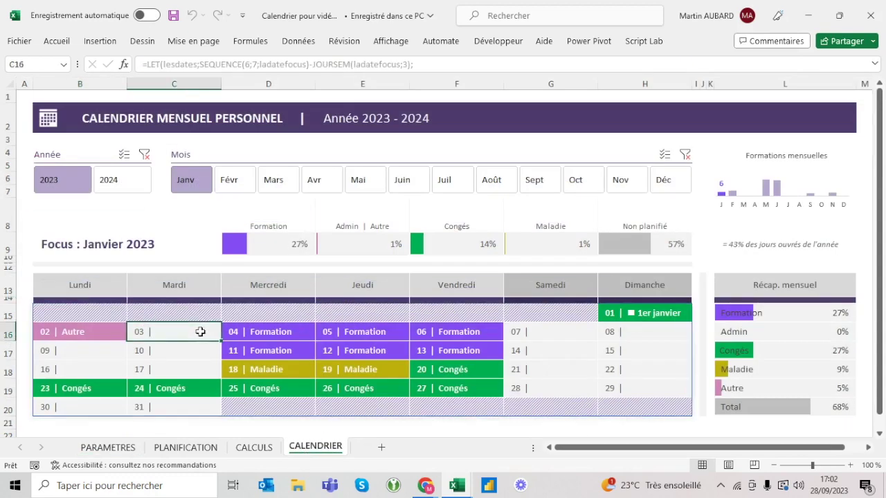
{"action": "left_click", "coordinate": [518, 246]}
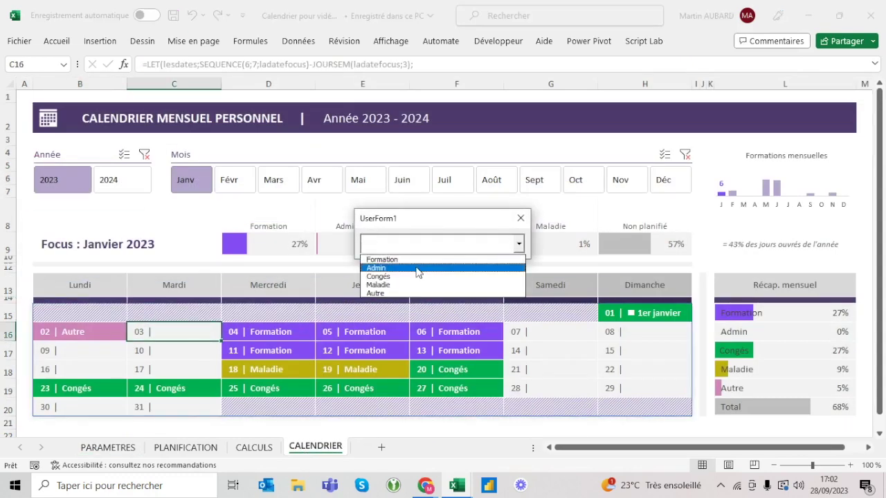
{"action": "left_click", "coordinate": [399, 293]}
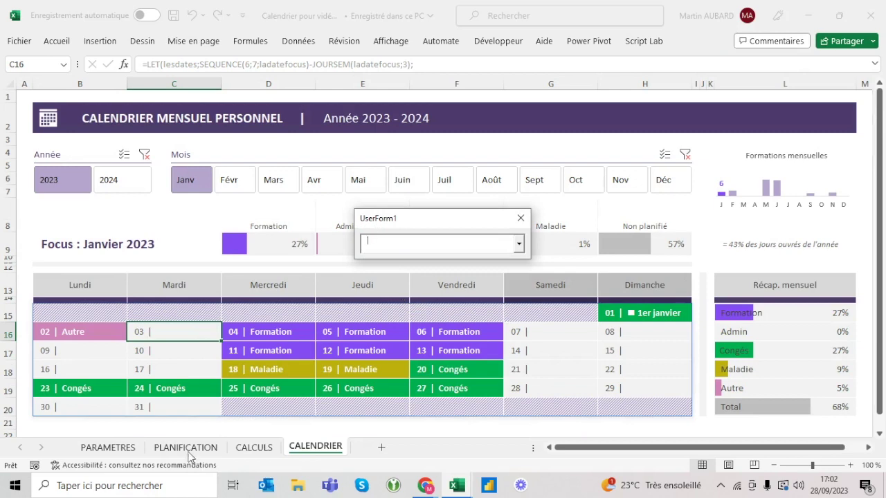
{"action": "left_click", "coordinate": [518, 220]}
{"action": "left_click", "coordinate": [108, 447]}
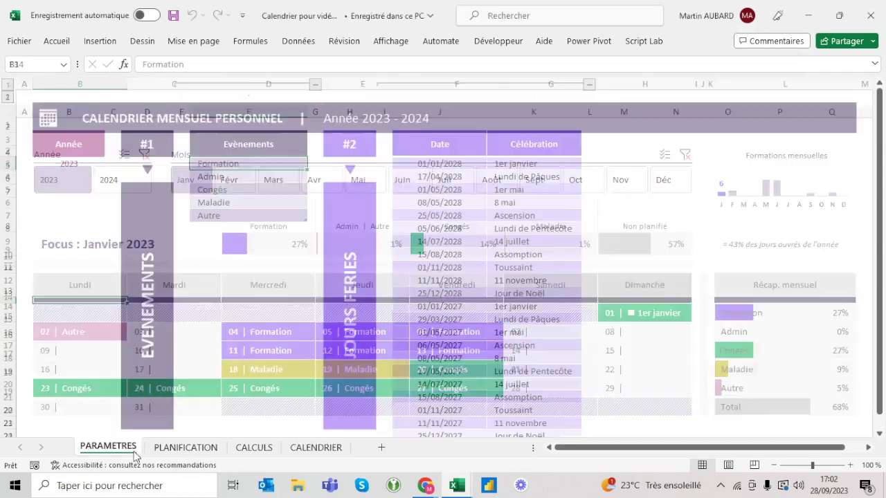
{"action": "left_click", "coordinate": [301, 449]}
Open the form from day 10 and pick Congés, then Maladie, from the list.
{"action": "left_click", "coordinate": [177, 351]}
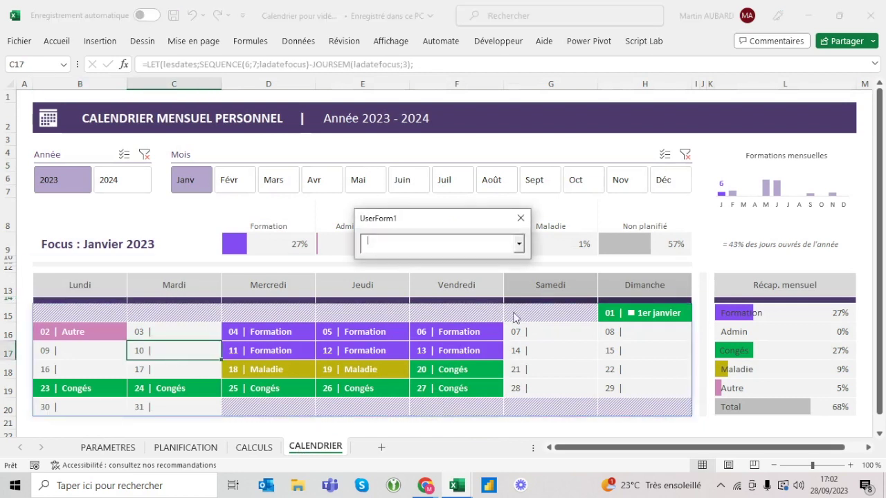
{"action": "left_click", "coordinate": [518, 244]}
{"action": "left_click", "coordinate": [456, 276]}
{"action": "left_click", "coordinate": [519, 245]}
{"action": "left_click", "coordinate": [446, 289]}
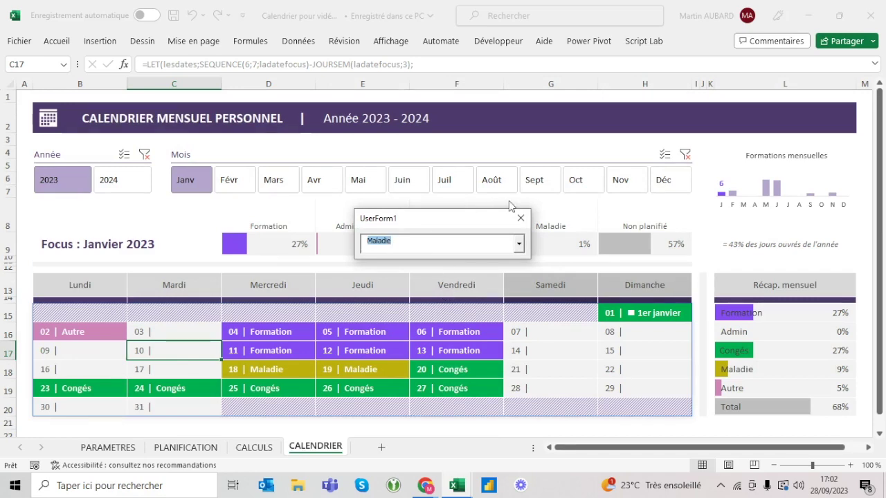
{"action": "left_click", "coordinate": [519, 218]}
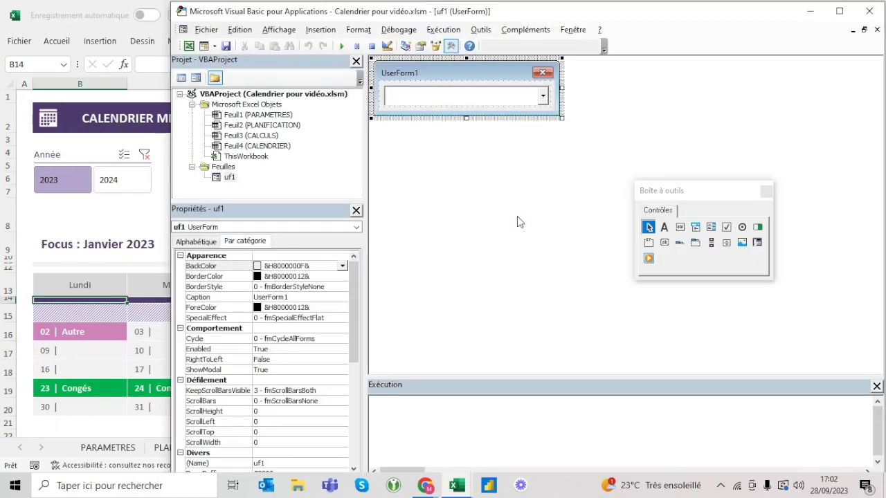
Set the cbox_Evenement combo box font size to 12.
{"action": "left_click", "coordinate": [465, 113]}
{"action": "left_click", "coordinate": [445, 96]}
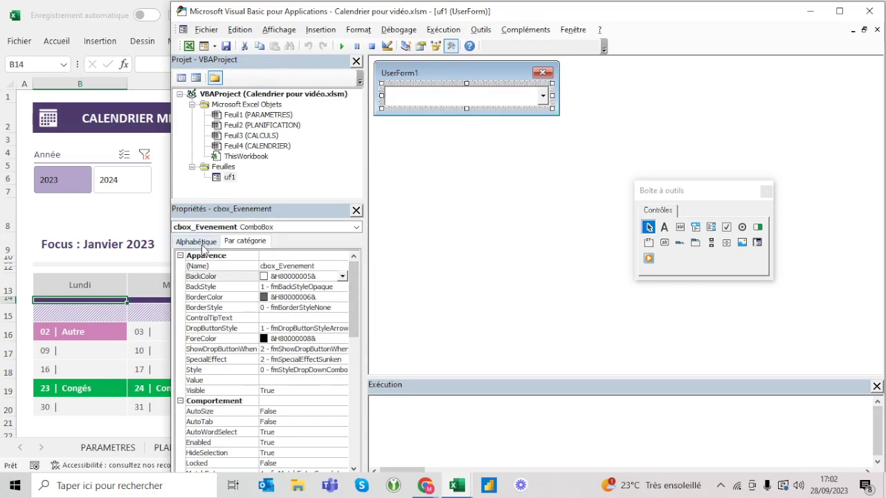
{"action": "left_click", "coordinate": [200, 242]}
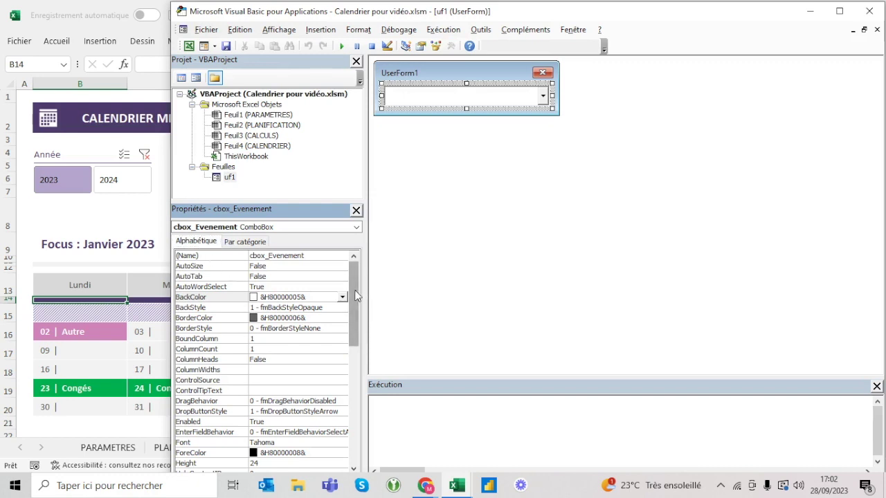
{"action": "left_click_drag", "start_coordinate": [355, 296], "coordinate": [354, 323]}
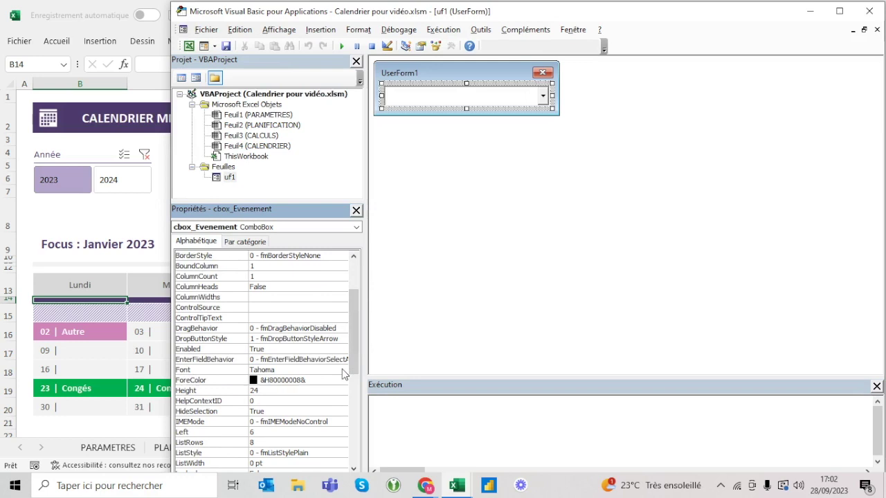
{"action": "left_click", "coordinate": [343, 371]}
{"action": "left_click", "coordinate": [342, 371]}
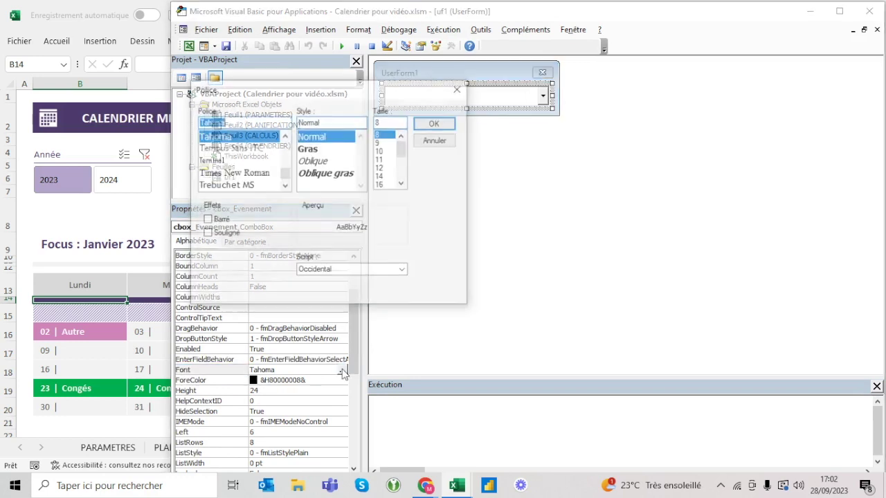
{"action": "left_click", "coordinate": [385, 168]}
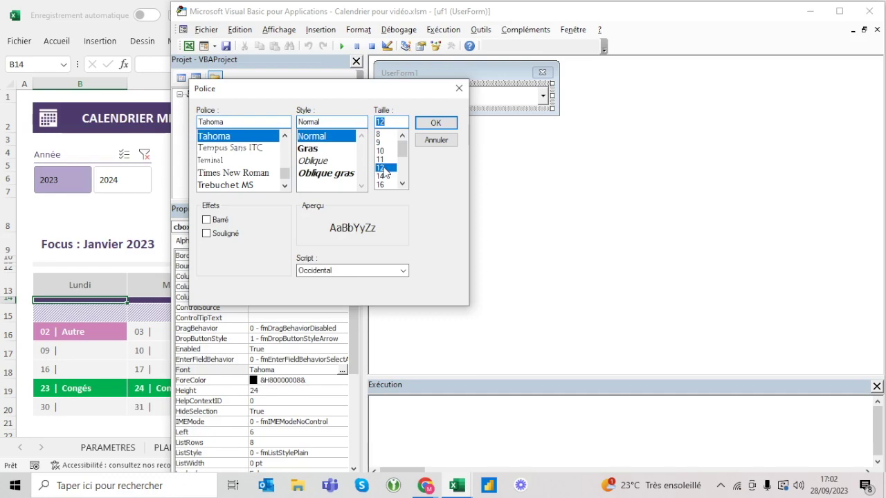
{"action": "left_click", "coordinate": [435, 124]}
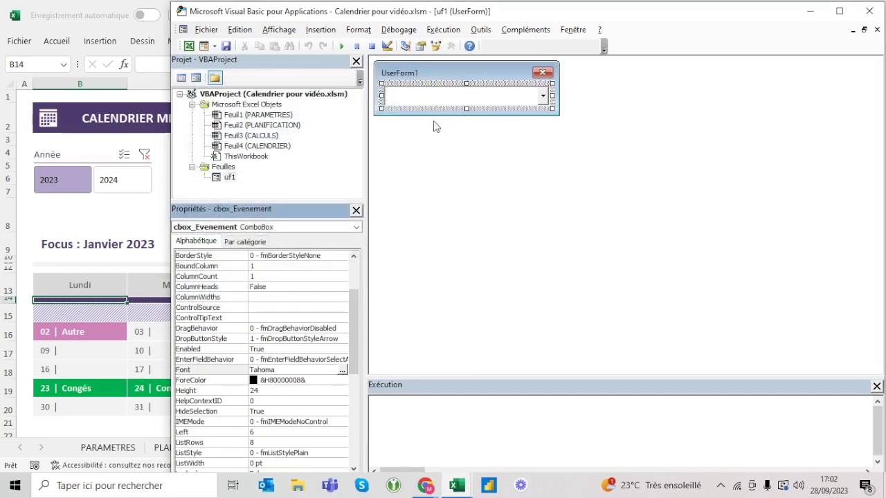
Check the larger list text by opening the event form from day 03.
{"action": "key", "text": "alt+Tab"}
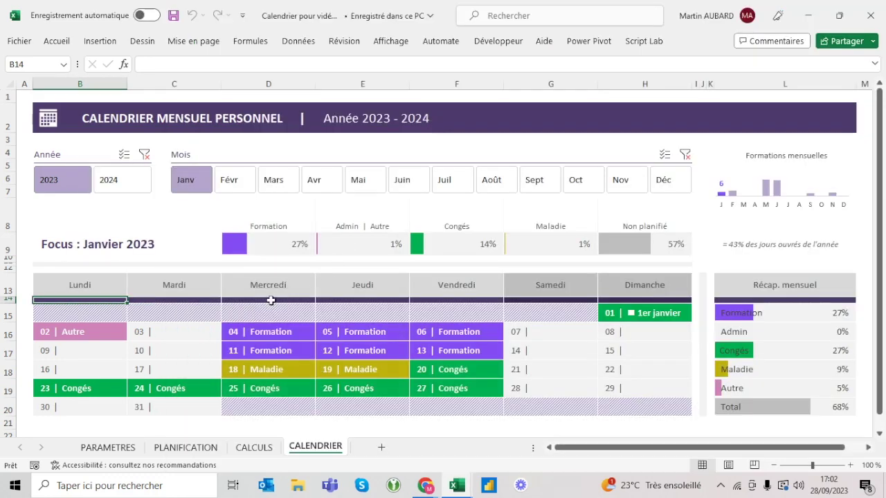
{"action": "left_click", "coordinate": [194, 337]}
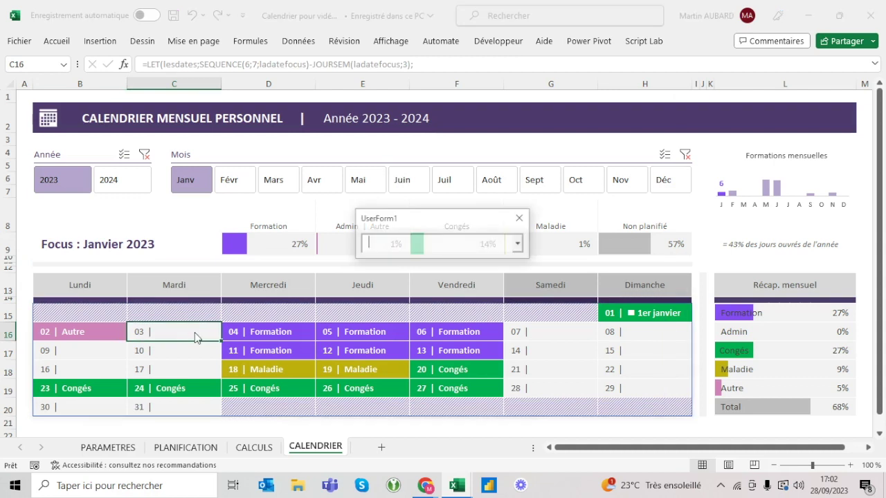
{"action": "left_click", "coordinate": [519, 245]}
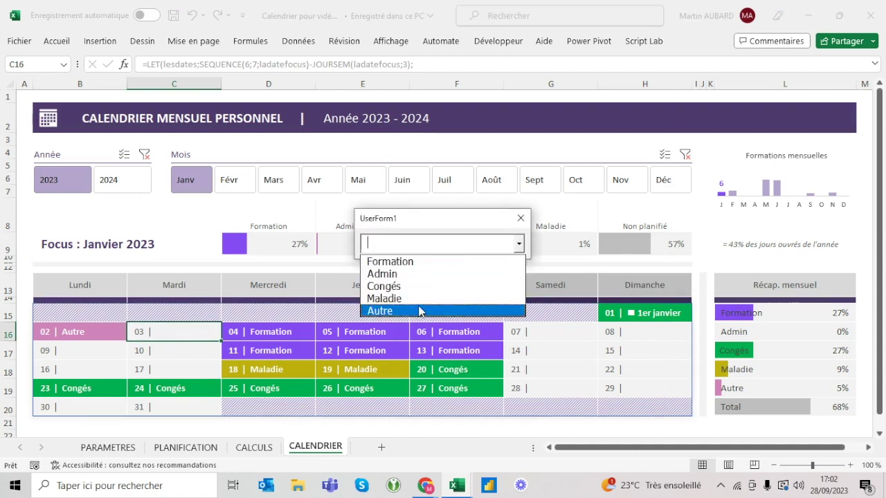
{"action": "left_click", "coordinate": [400, 252]}
{"action": "left_click", "coordinate": [519, 245]}
{"action": "left_click", "coordinate": [520, 246]}
{"action": "left_click", "coordinate": [521, 218]}
{"action": "key", "text": "alt+Tab"}
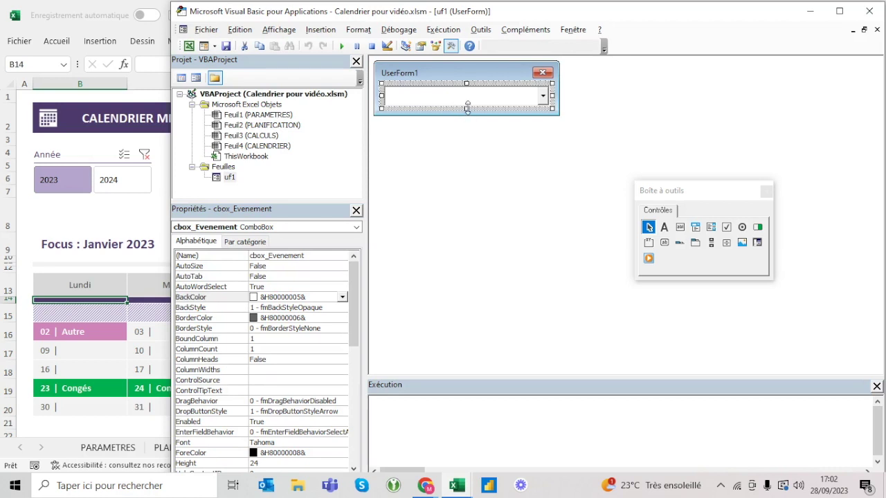
Shorten the event combo box and adjust its font settings.
{"action": "left_click_drag", "start_coordinate": [468, 100], "coordinate": [467, 102]}
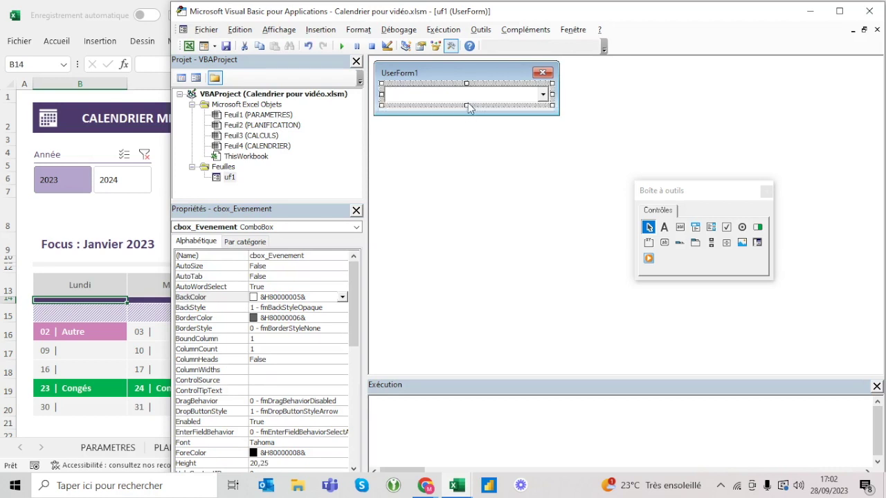
{"action": "left_click", "coordinate": [434, 74]}
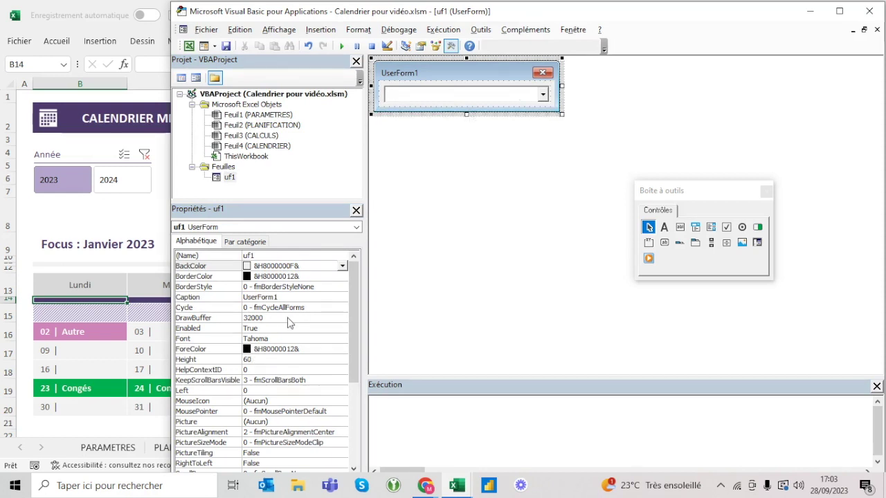
{"action": "left_click", "coordinate": [280, 341]}
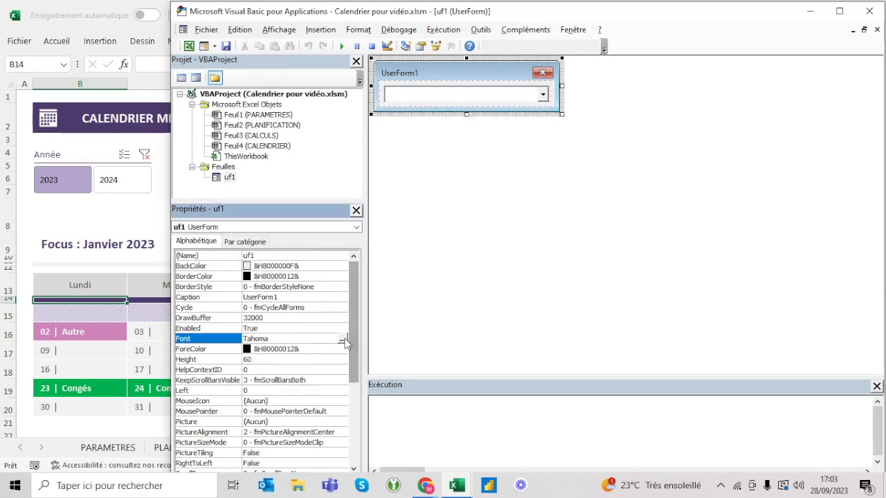
{"action": "left_click", "coordinate": [417, 97]}
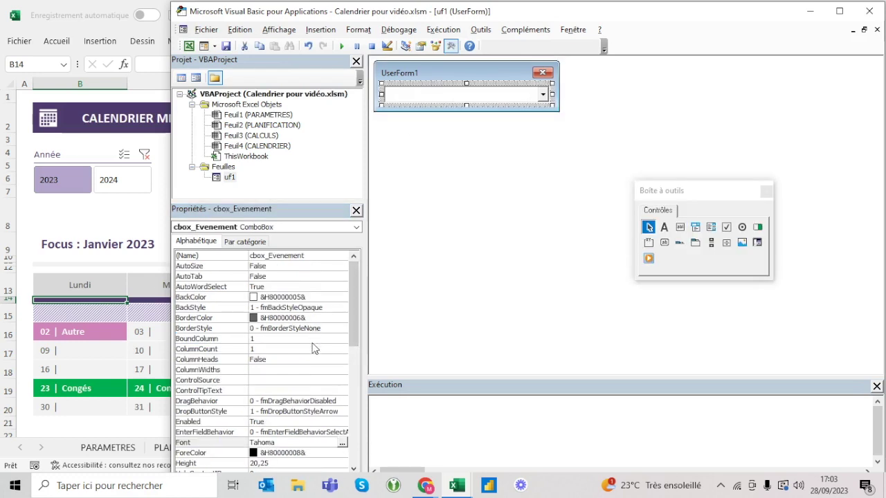
{"action": "left_click", "coordinate": [341, 442]}
{"action": "left_click", "coordinate": [402, 135]}
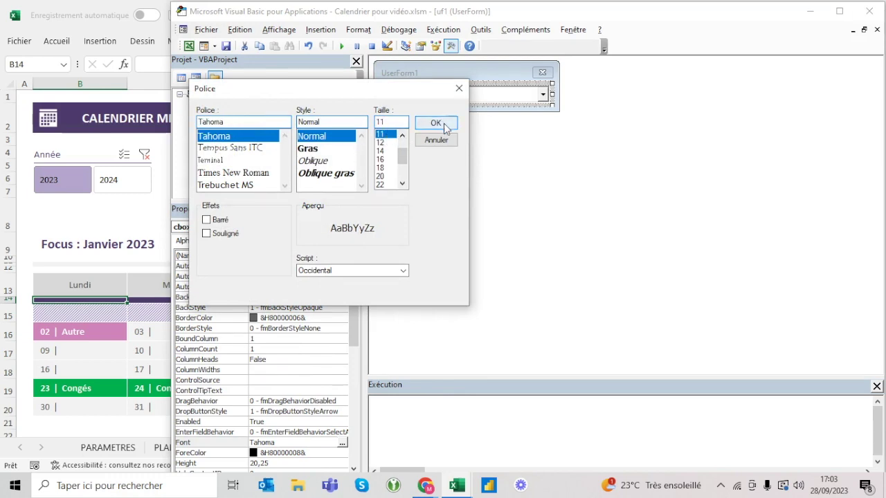
{"action": "left_click", "coordinate": [435, 122]}
Test the form from day 10, picking Formation, Maladie and then Autre.
{"action": "key", "text": "alt+F11"}
{"action": "left_click", "coordinate": [173, 348]}
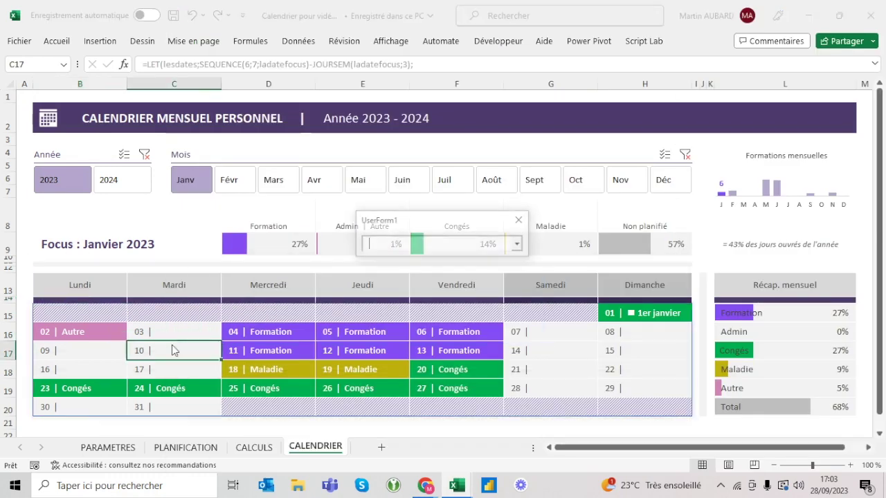
{"action": "left_click", "coordinate": [518, 245]}
{"action": "left_click", "coordinate": [423, 260]}
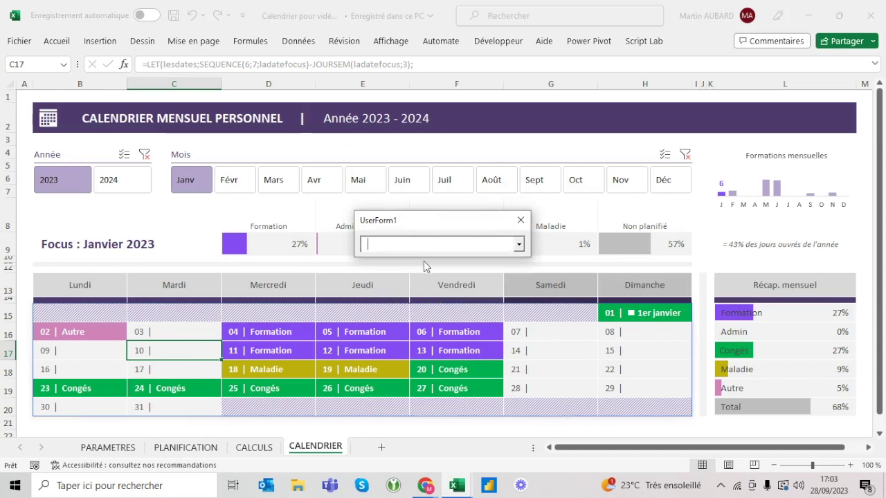
{"action": "left_click", "coordinate": [519, 245]}
{"action": "left_click", "coordinate": [448, 295]}
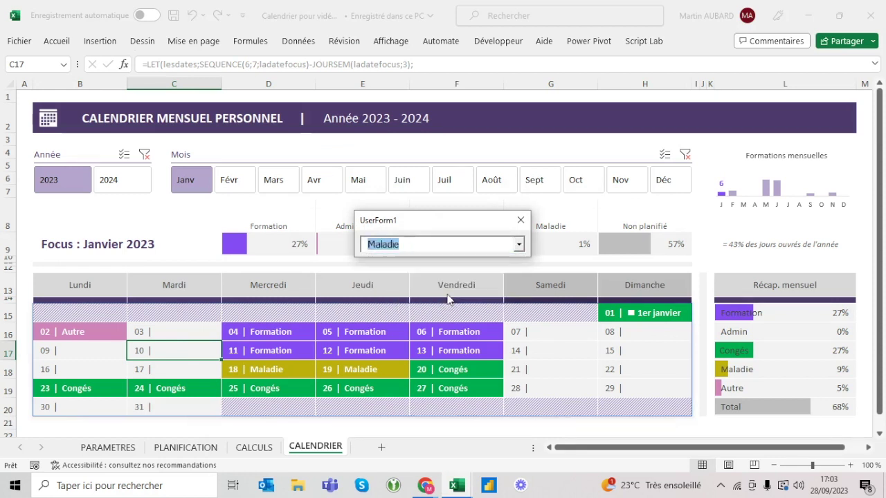
{"action": "left_click", "coordinate": [518, 245]}
{"action": "left_click", "coordinate": [400, 306]}
{"action": "left_click", "coordinate": [521, 221]}
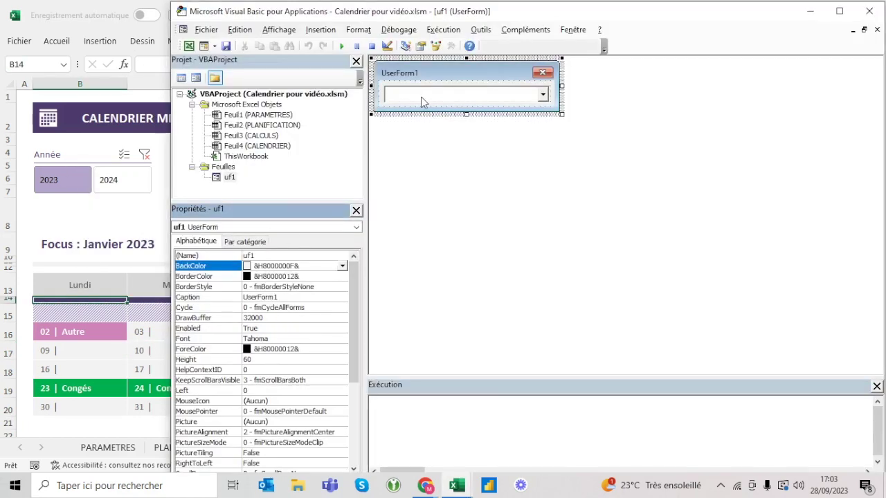
Reopen the form from day 10 to view the event list once more.
{"action": "key", "text": "alt+F11"}
{"action": "key", "text": "alt+F11"}
{"action": "key", "text": "alt+F11"}
{"action": "left_click", "coordinate": [192, 348]}
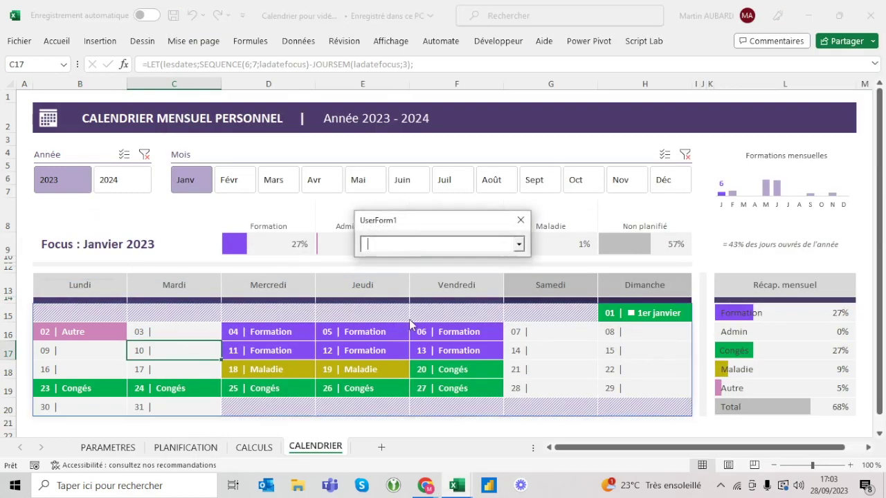
{"action": "left_click", "coordinate": [517, 244]}
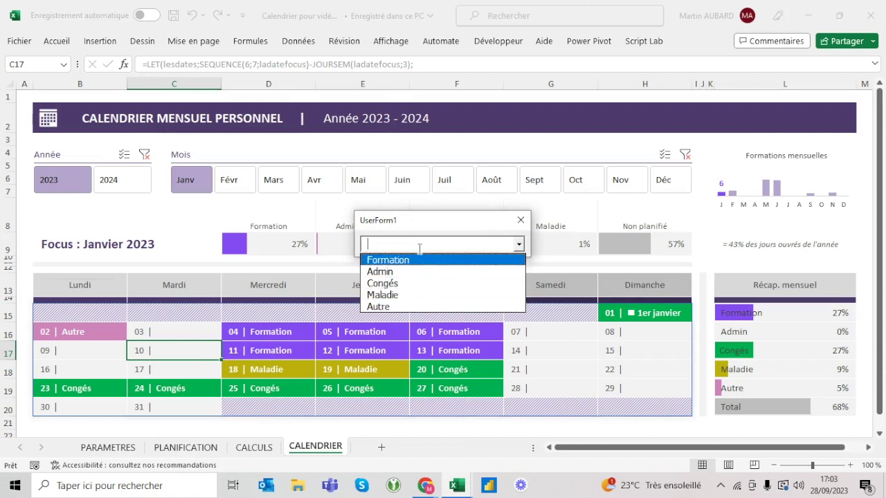
{"action": "left_click", "coordinate": [378, 220]}
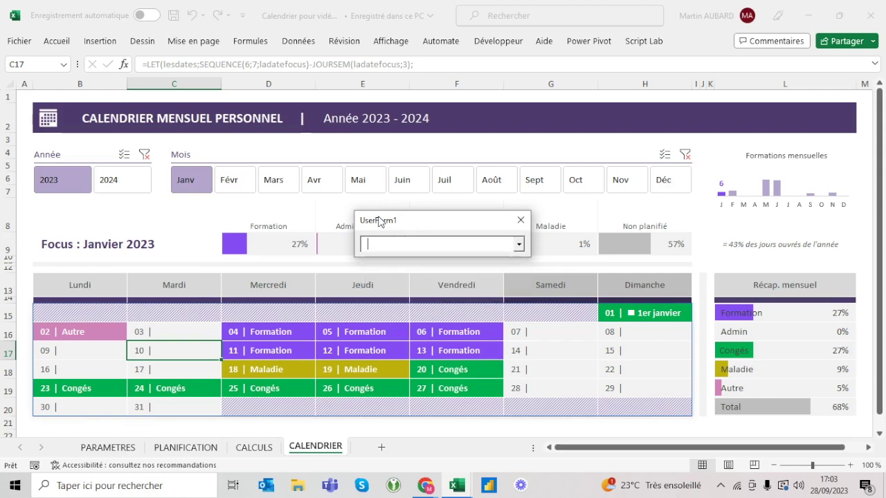
{"action": "left_click", "coordinate": [520, 220]}
{"action": "key", "text": "alt+F11"}
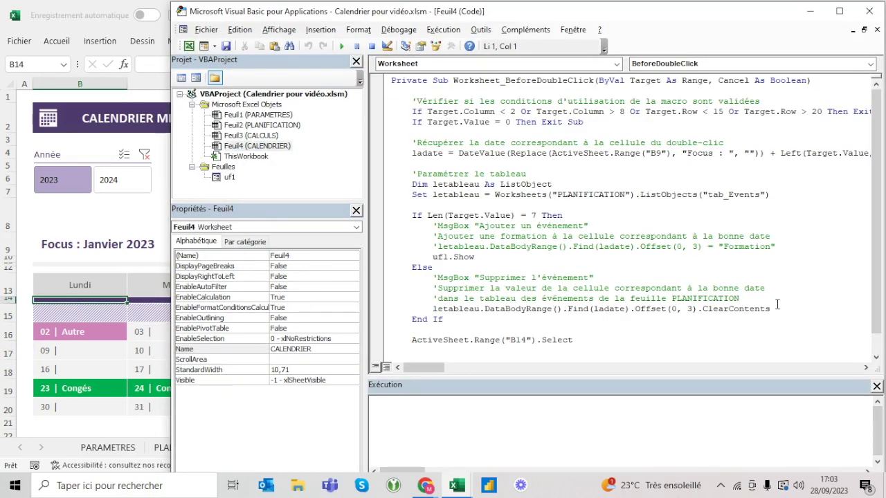
{"action": "left_click", "coordinate": [776, 305]}
{"action": "key", "text": "alt+F11"}
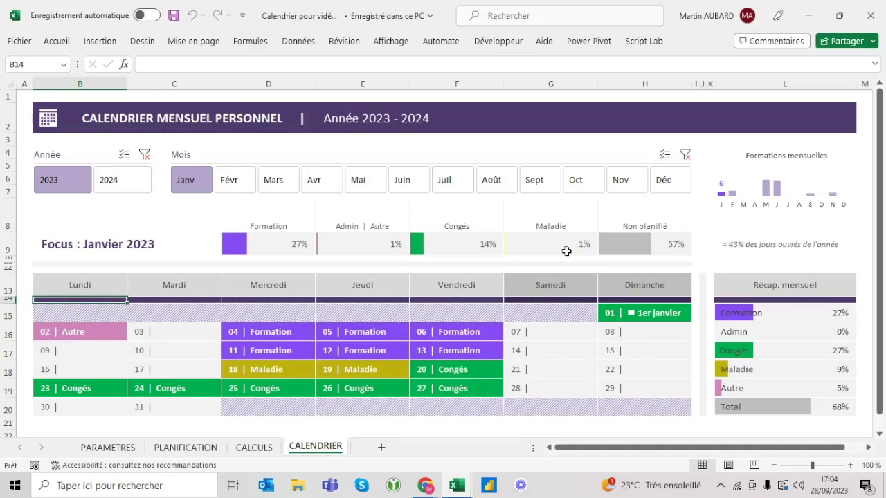
{"action": "key", "text": "alt+F11"}
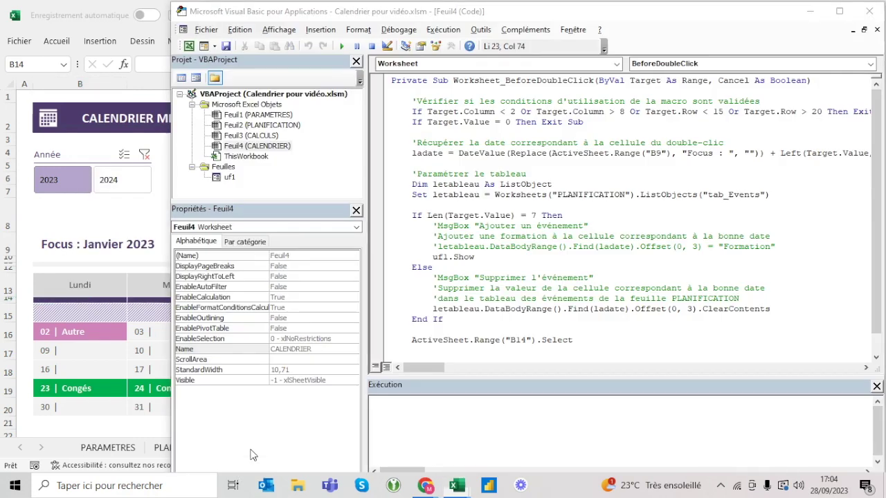
{"action": "key", "text": "alt+F11"}
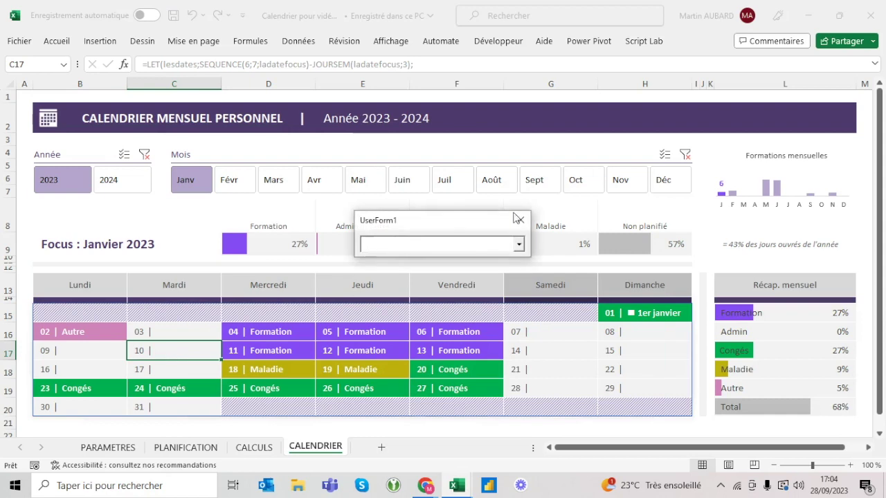
{"action": "left_click", "coordinate": [518, 220]}
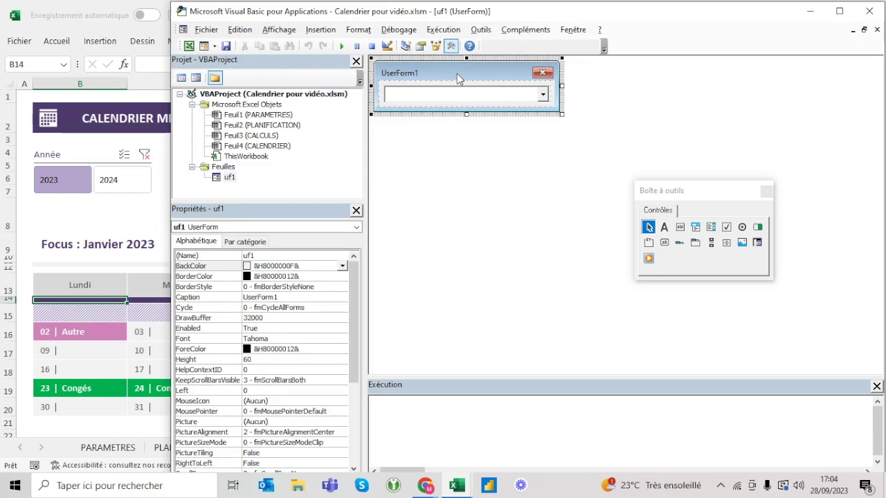
{"action": "key", "text": "F5"}
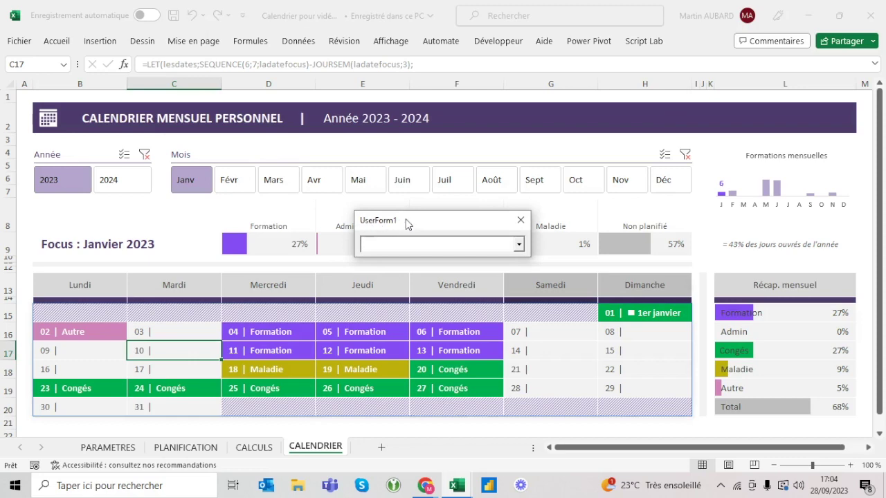
{"action": "left_click", "coordinate": [519, 221]}
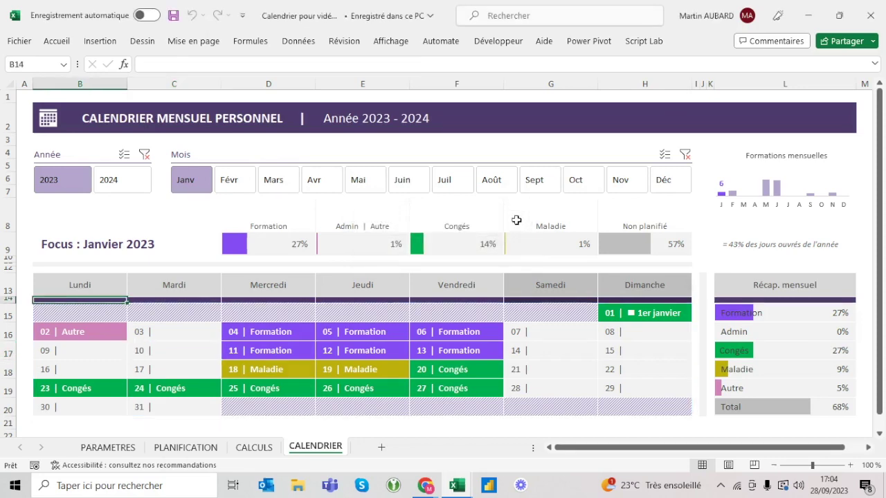
{"action": "key", "text": "alt+Tab"}
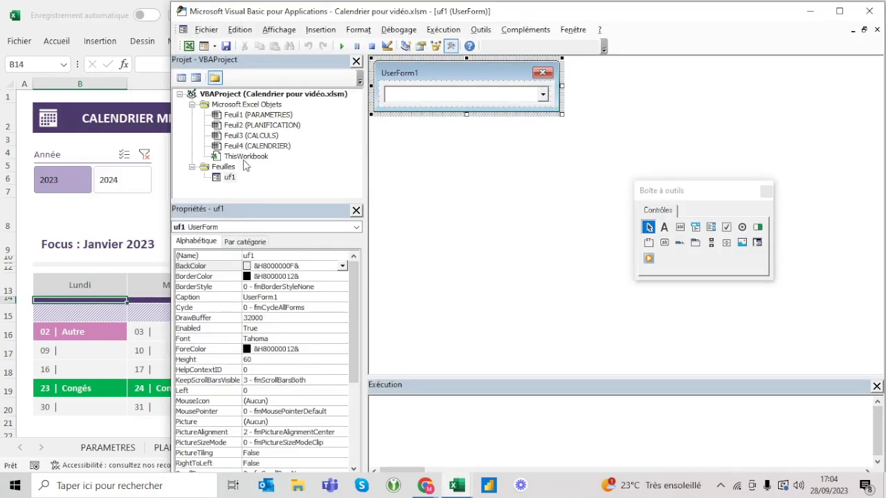
{"action": "double_click", "coordinate": [249, 147]}
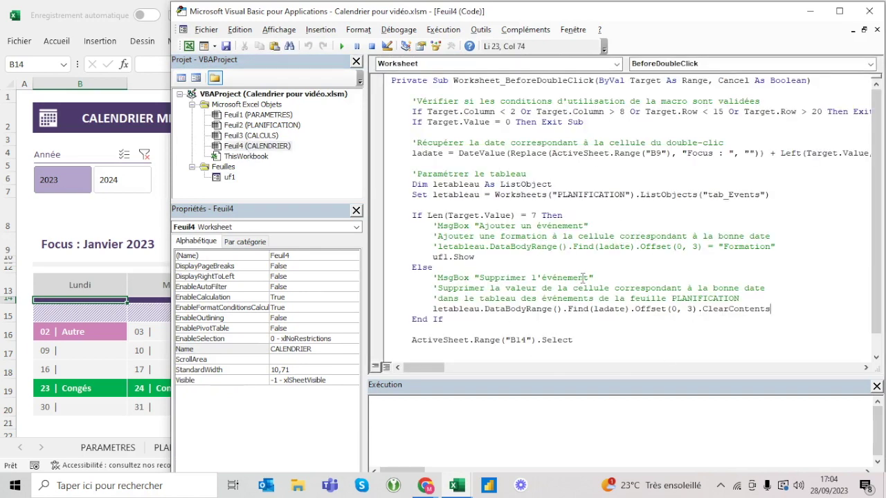
Delete the two MsgBox comment lines and merge the split comment lines.
{"action": "left_click", "coordinate": [479, 257]}
{"action": "key", "text": "shift+Down"}
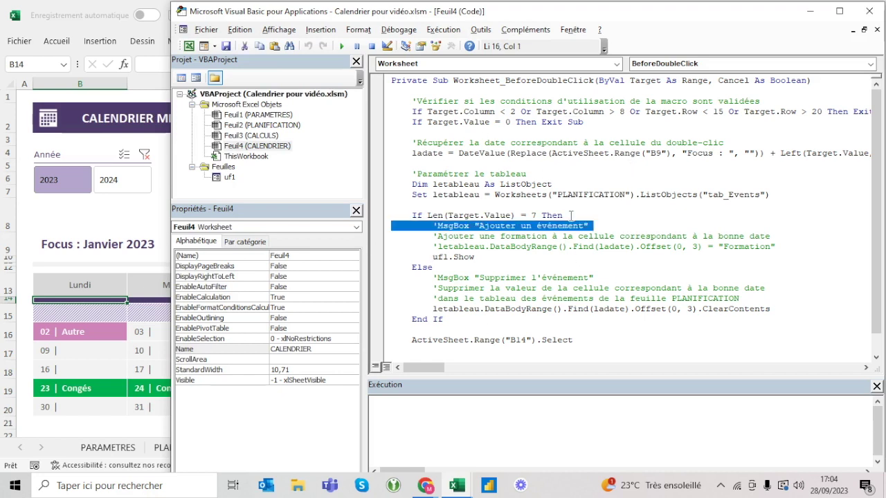
{"action": "key", "text": "Delete"}
{"action": "key", "text": "Down"}
{"action": "key", "text": "Down"}
{"action": "key", "text": "Down"}
{"action": "key", "text": "shift+Down"}
{"action": "key", "text": "Delete"}
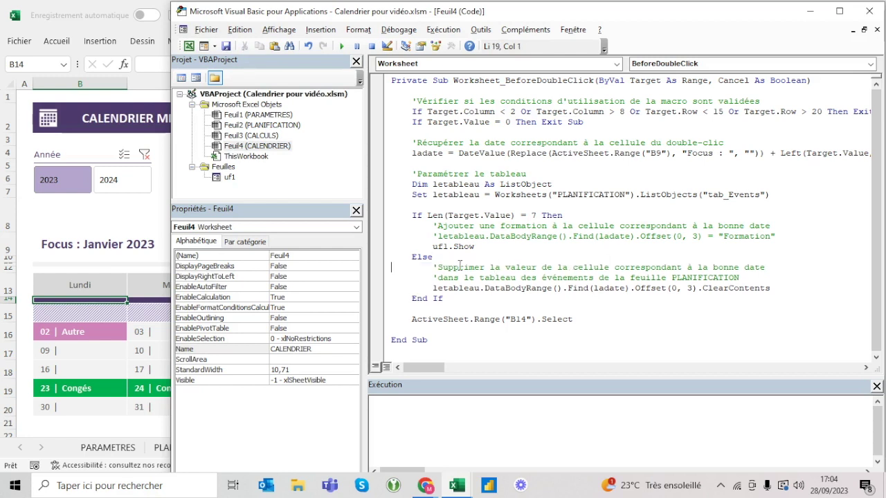
{"action": "left_click", "coordinate": [437, 236]}
{"action": "key", "text": "BackSpace"}
{"action": "key", "text": "BackSpace"}
{"action": "key", "text": "BackSpace"}
{"action": "key", "text": "BackSpace"}
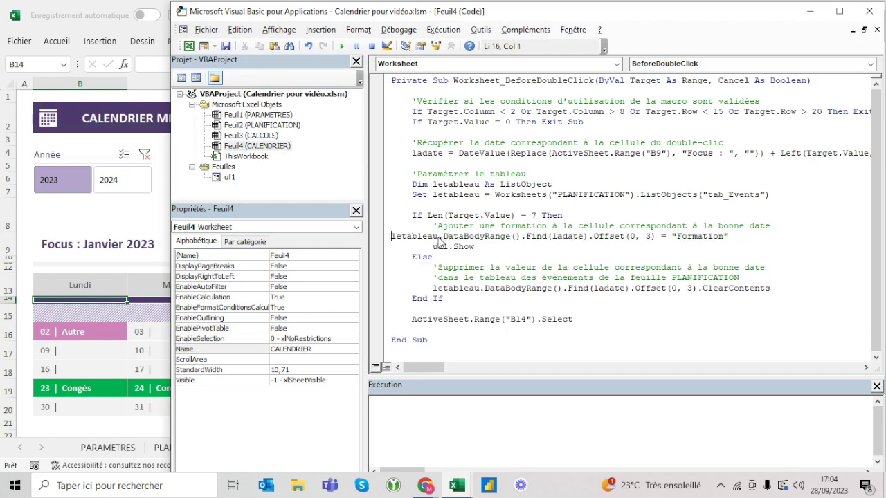
{"action": "key", "text": "BackSpace"}
{"action": "left_click", "coordinate": [434, 267]}
{"action": "key", "text": "BackSpace"}
{"action": "key", "text": "BackSpace"}
{"action": "key", "text": "BackSpace"}
{"action": "key", "text": "BackSpace"}
Insert uf1.Caption = ladate on a new line above uf1.Show.
{"action": "left_click", "coordinate": [505, 247]}
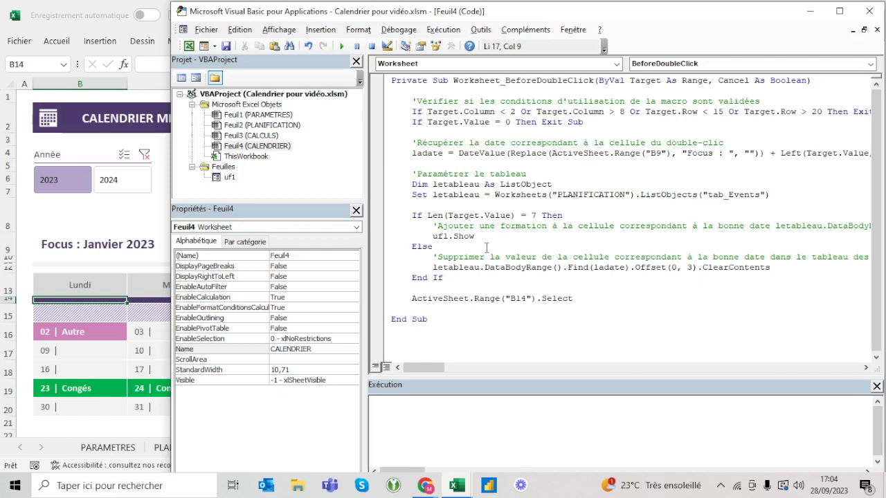
{"action": "left_click", "coordinate": [433, 236]}
{"action": "key", "text": "Return"}
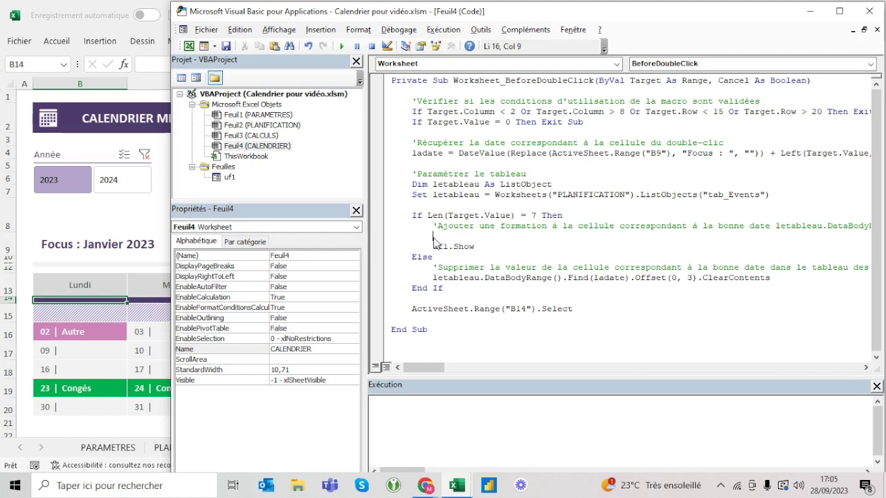
{"action": "type", "text": "uf1."}
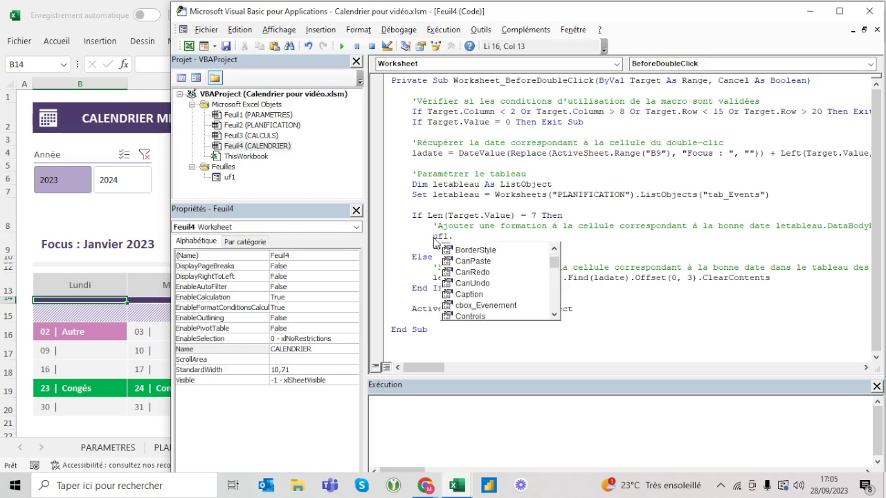
{"action": "type", "text": "Caption = "}
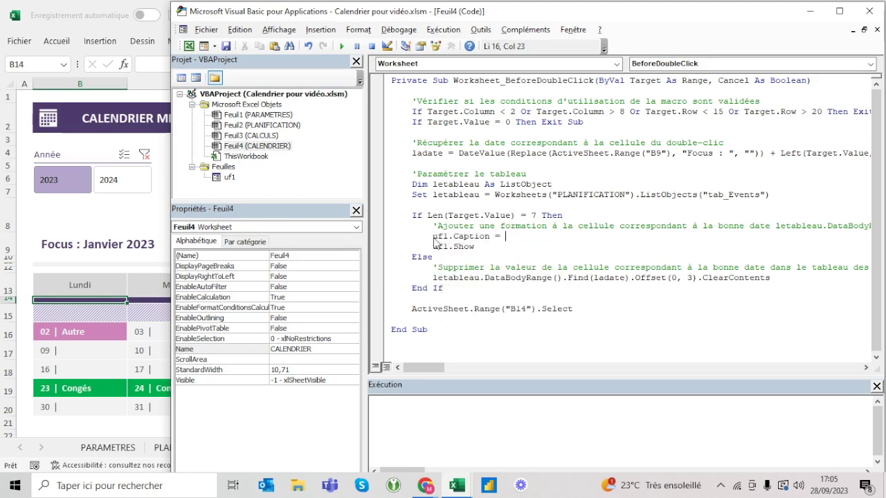
{"action": "type", "text": "ladate"}
{"action": "key", "text": "alt+Tab"}
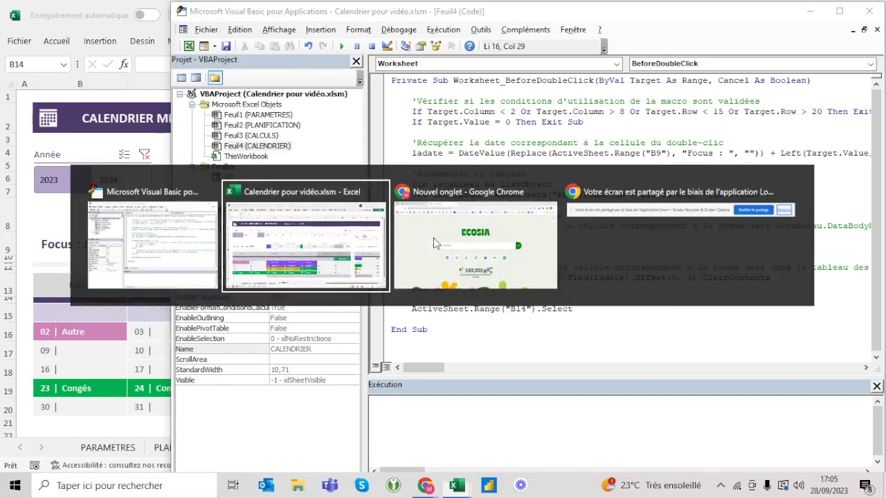
{"action": "double_click", "coordinate": [197, 336]}
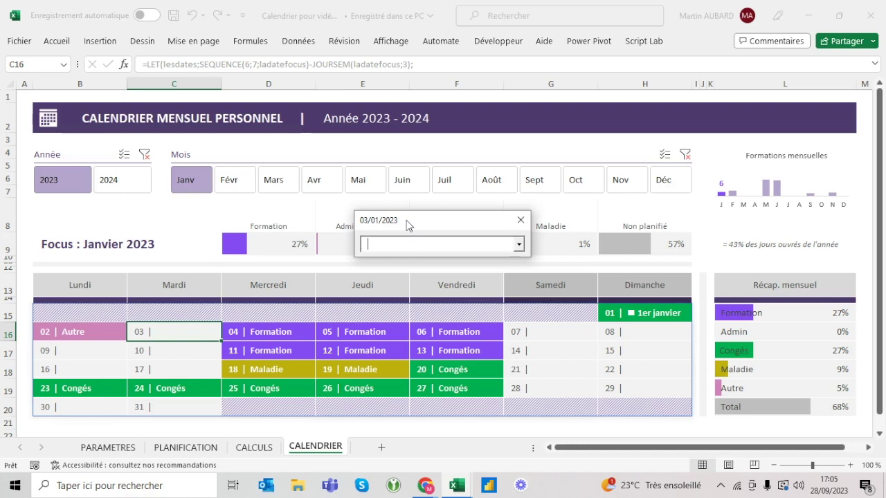
{"action": "left_click_drag", "start_coordinate": [427, 223], "coordinate": [361, 240]}
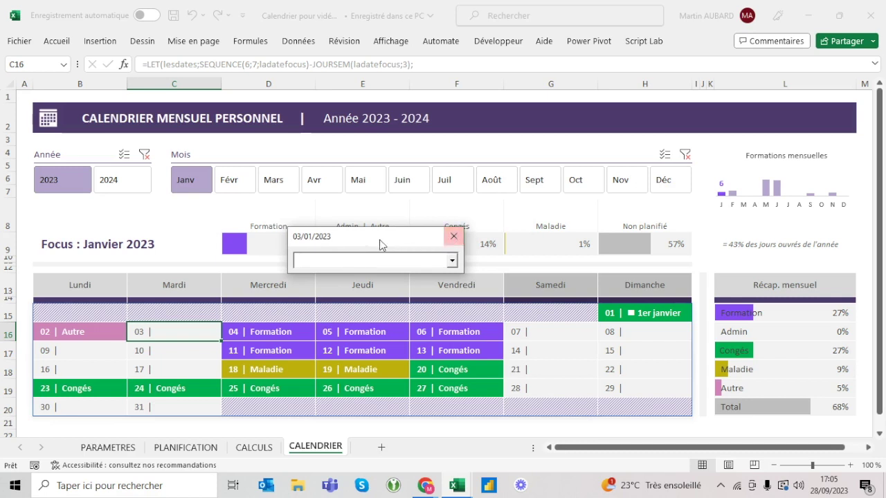
{"action": "left_click_drag", "start_coordinate": [387, 242], "coordinate": [415, 253]}
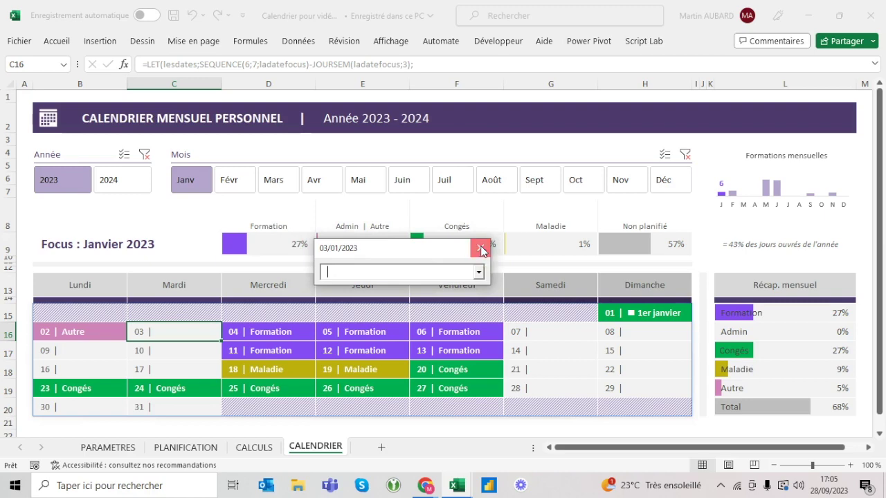
{"action": "left_click", "coordinate": [482, 250]}
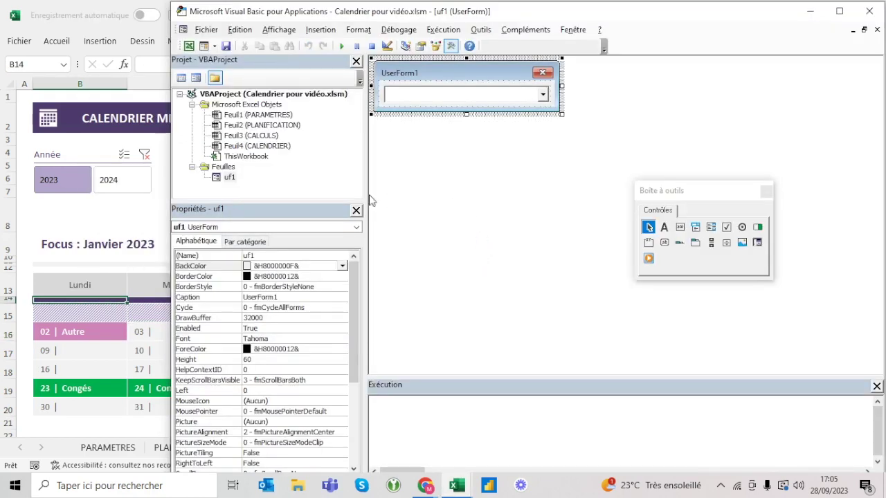
{"action": "double_click", "coordinate": [250, 147]}
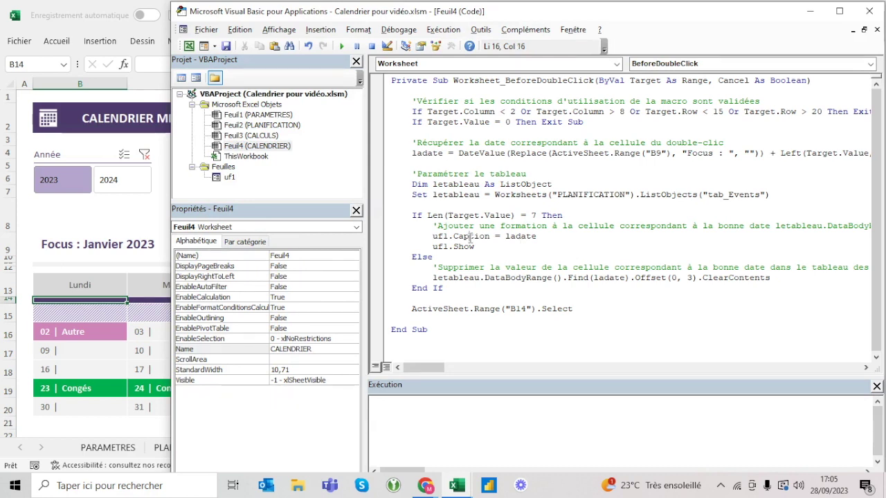
{"action": "left_click", "coordinate": [466, 247]}
{"action": "left_click", "coordinate": [474, 236]}
{"action": "left_click", "coordinate": [490, 236]}
{"action": "key", "text": "alt+F11"}
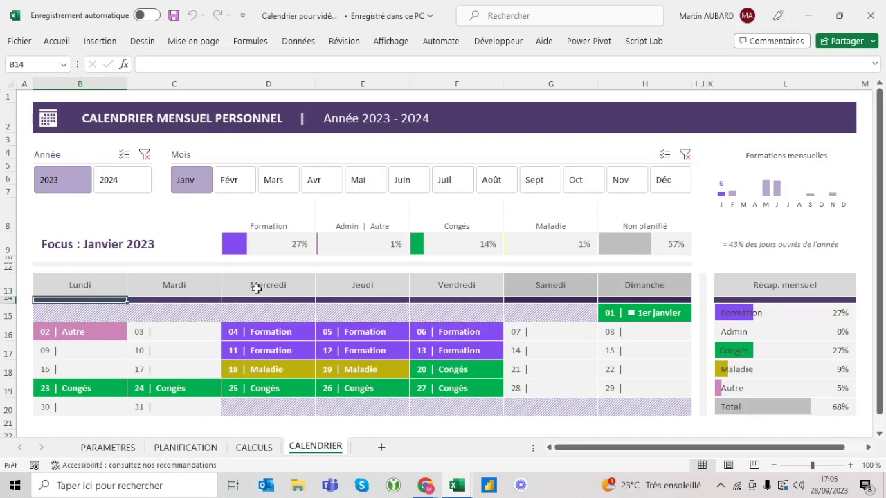
{"action": "left_click", "coordinate": [184, 335]}
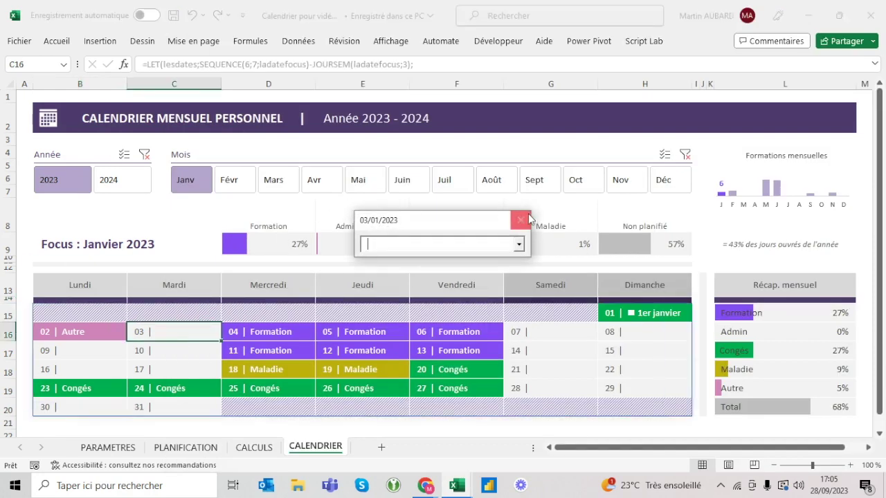
{"action": "left_click", "coordinate": [520, 219]}
{"action": "key", "text": "alt+Tab"}
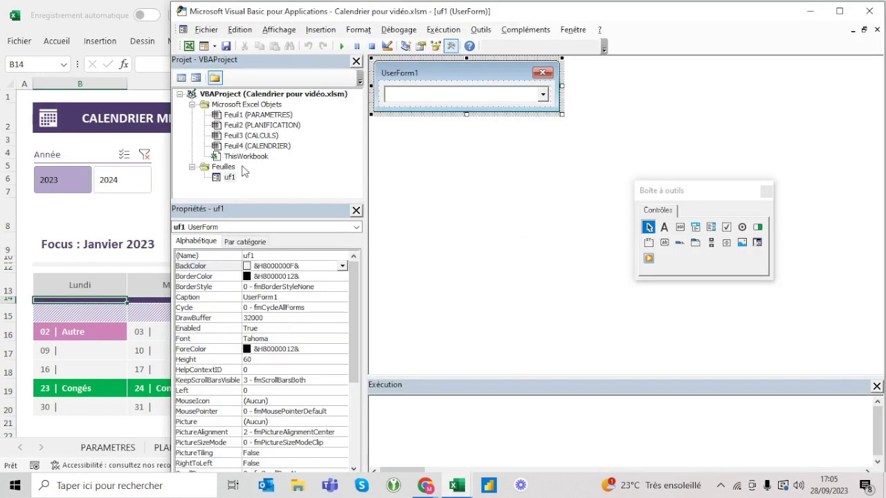
Create the cbox_Evenement_Change procedure from the uf1 event combobox, discarding a first attempt.
{"action": "double_click", "coordinate": [229, 177]}
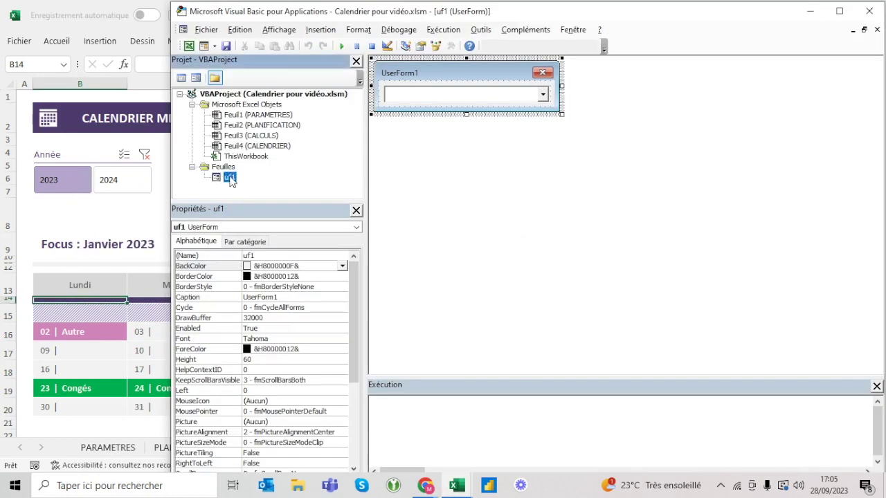
{"action": "double_click", "coordinate": [464, 98]}
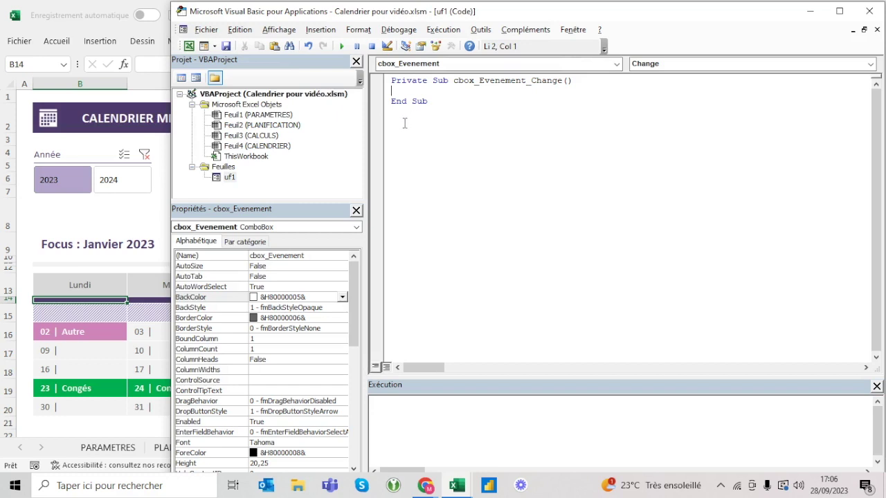
{"action": "left_click_drag", "start_coordinate": [415, 148], "coordinate": [361, 82]}
{"action": "key", "text": "Delete"}
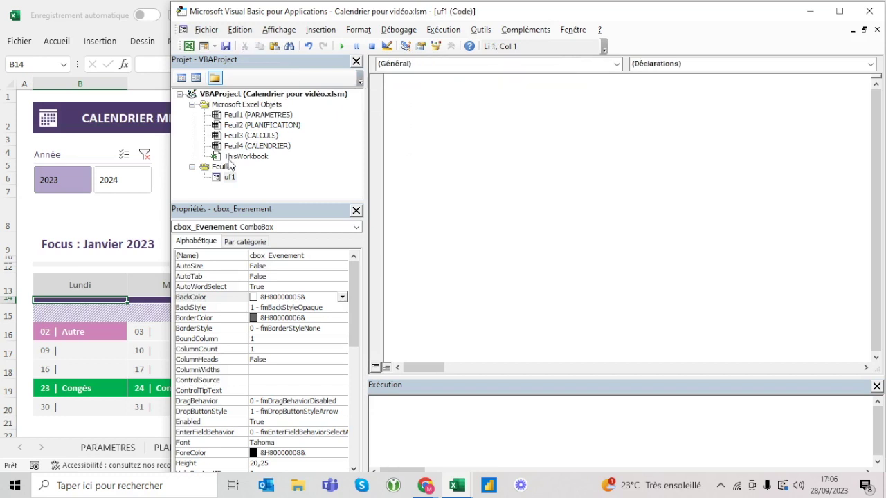
{"action": "double_click", "coordinate": [229, 178]}
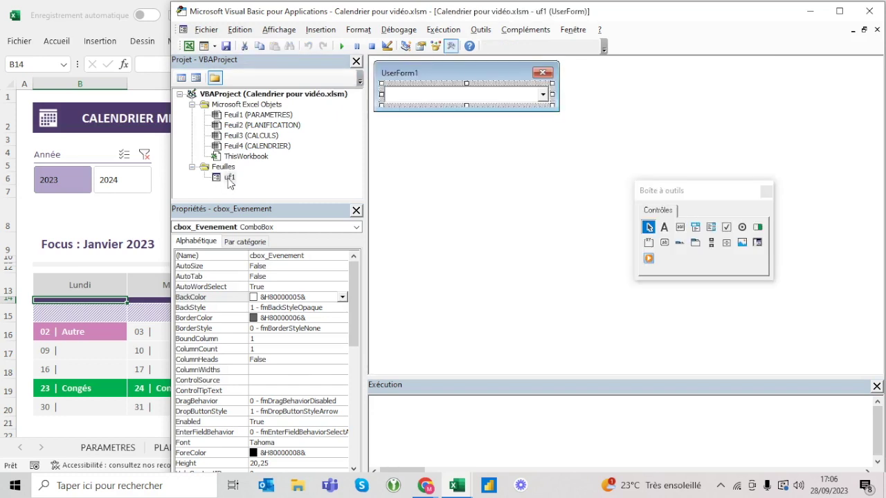
{"action": "left_click", "coordinate": [419, 69]}
{"action": "left_click", "coordinate": [407, 98]}
{"action": "double_click", "coordinate": [415, 94]}
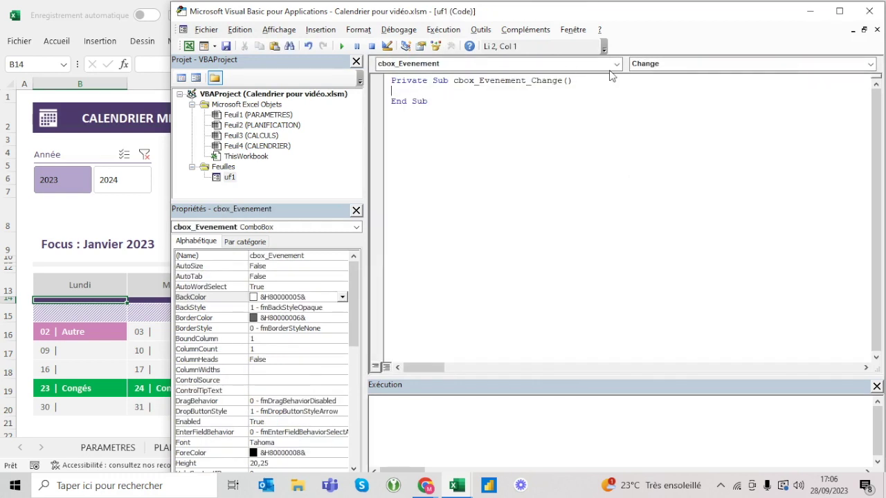
{"action": "left_click", "coordinate": [656, 64]}
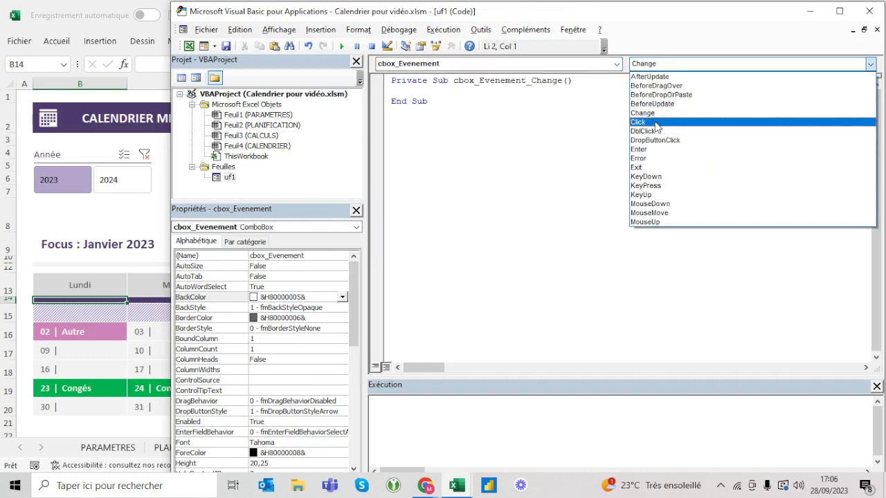
{"action": "left_click", "coordinate": [561, 103]}
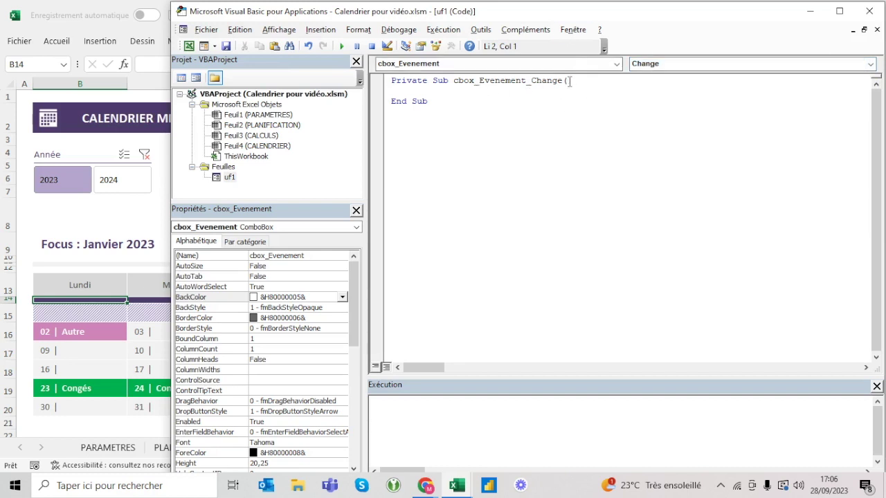
Add the line MsgBox "changement" to the Change procedure and return to Excel.
{"action": "key", "text": "Return"}
{"action": "key", "text": "Return"}
{"action": "key", "text": "Tab"}
{"action": "type", "text": "msgbox"}
{"action": "type", "text": " \"changement"}
{"action": "key", "text": "BackSpace"}
{"action": "key", "text": "BackSpace"}
{"action": "type", "text": "nt\""}
{"action": "left_click", "coordinate": [74, 315]}
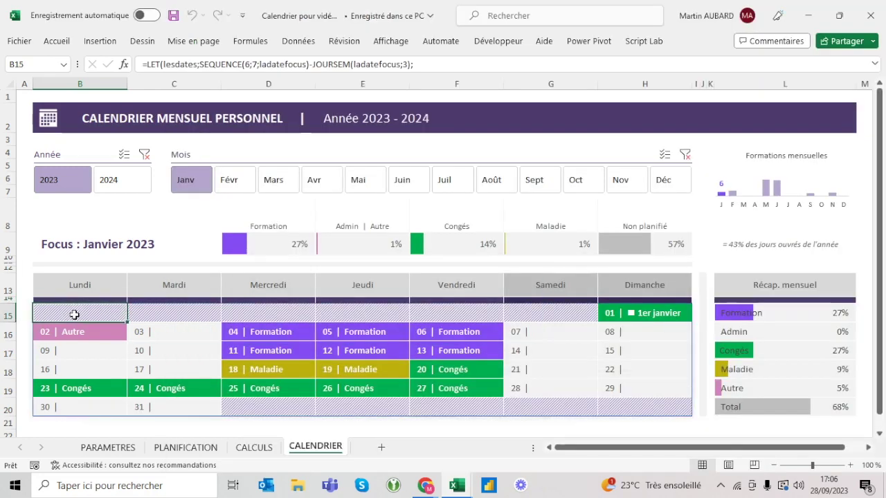
In the 3 January form, pick Congés, Formation and Autre, dismissing each changement message.
{"action": "left_click", "coordinate": [185, 332]}
{"action": "left_click", "coordinate": [519, 245]}
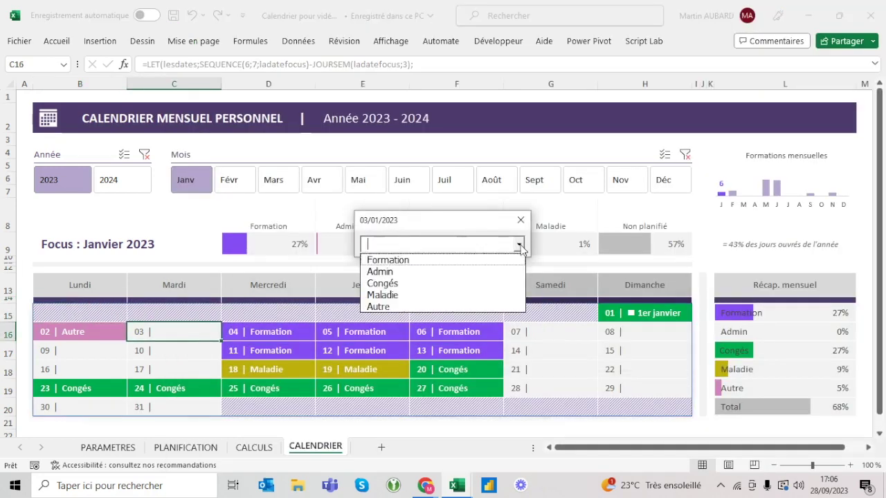
{"action": "left_click", "coordinate": [443, 283]}
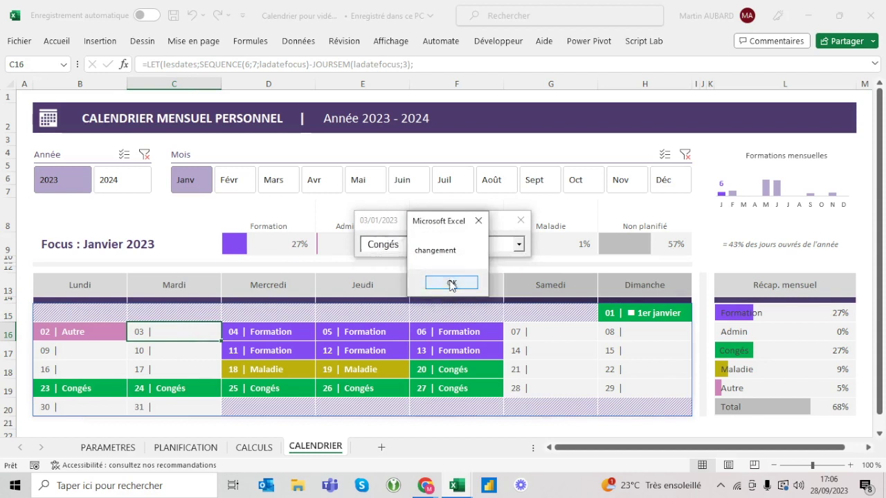
{"action": "left_click", "coordinate": [450, 284]}
{"action": "left_click", "coordinate": [519, 246]}
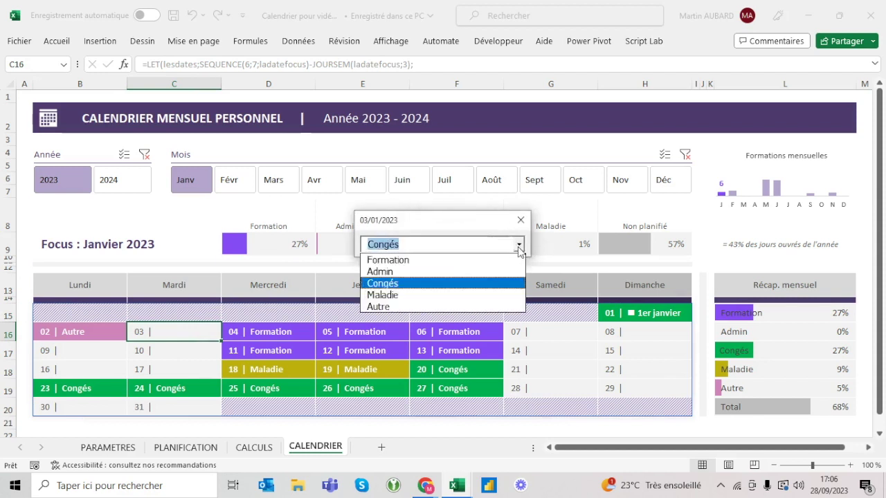
{"action": "left_click", "coordinate": [420, 262]}
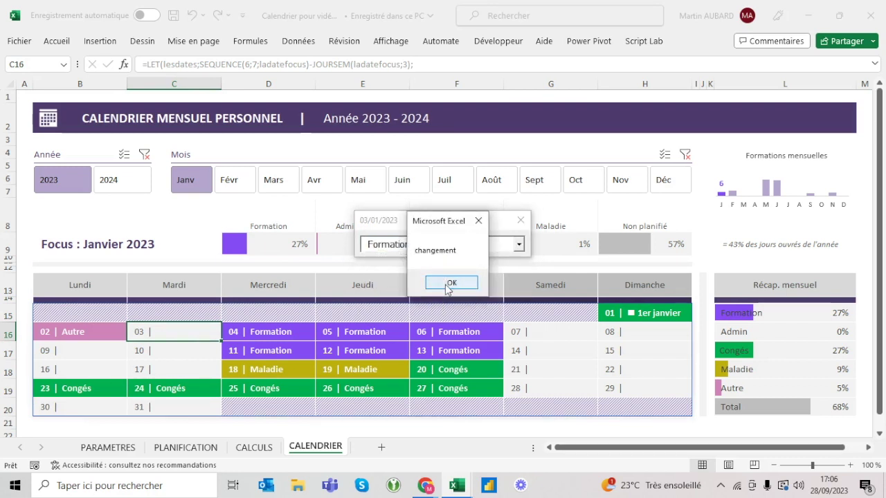
{"action": "left_click", "coordinate": [451, 283]}
{"action": "left_click", "coordinate": [518, 244]}
{"action": "left_click", "coordinate": [420, 307]}
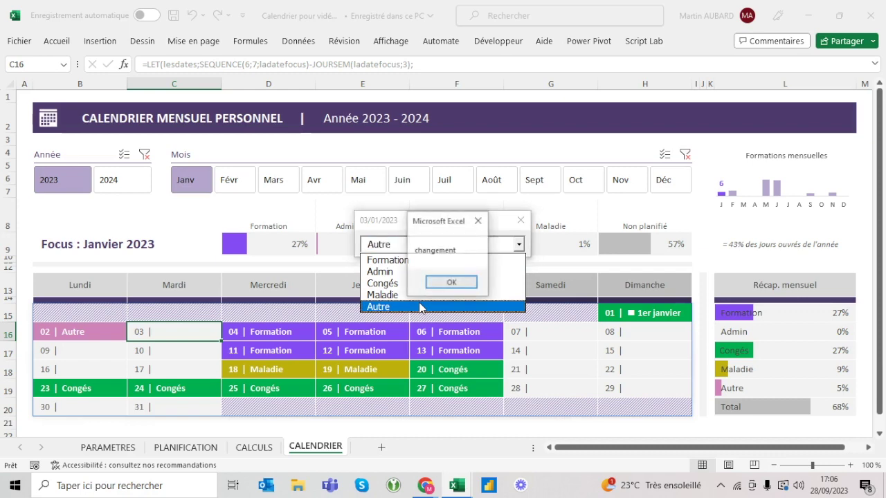
{"action": "left_click", "coordinate": [450, 283]}
Close the event form and reopen the combobox's Change code in the VBA editor.
{"action": "left_click", "coordinate": [523, 219]}
{"action": "key", "text": "alt+Tab"}
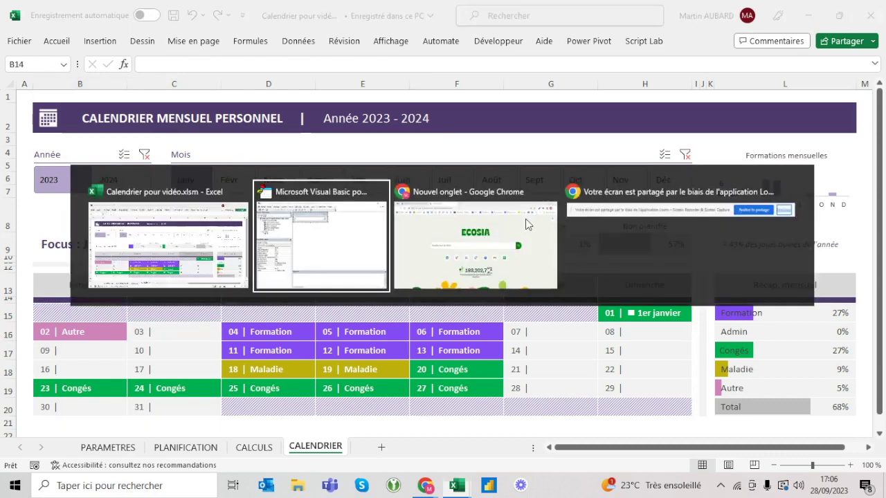
{"action": "double_click", "coordinate": [468, 96]}
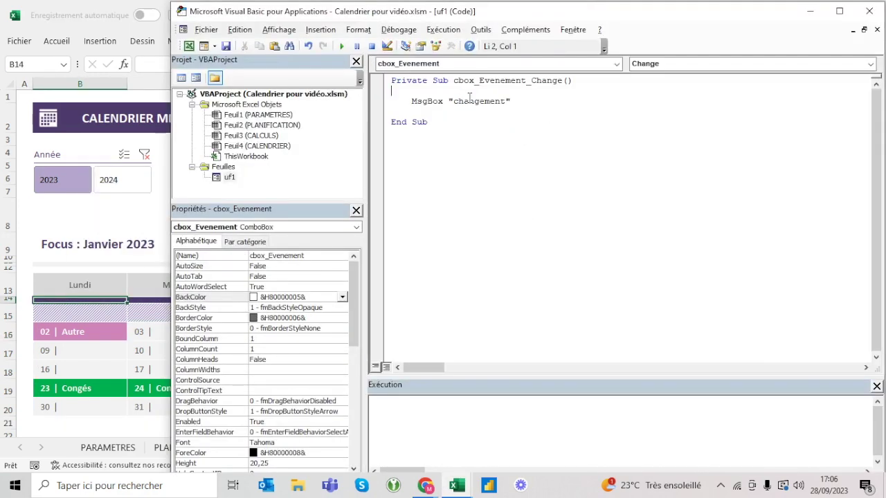
Replace MsgBox "changement" with MsgBox Me.Caption and run the form again with F5.
{"action": "key", "text": "Return"}
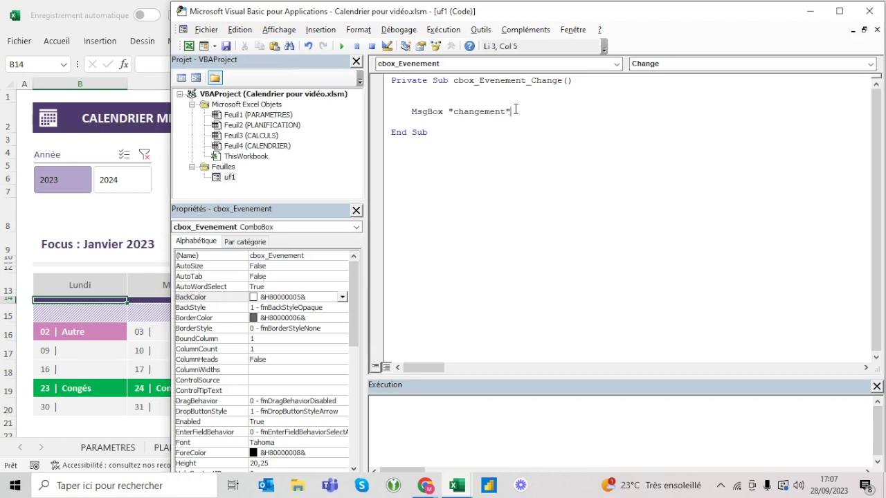
{"action": "left_click_drag", "start_coordinate": [516, 109], "coordinate": [412, 112]}
{"action": "type", "text": "Me"}
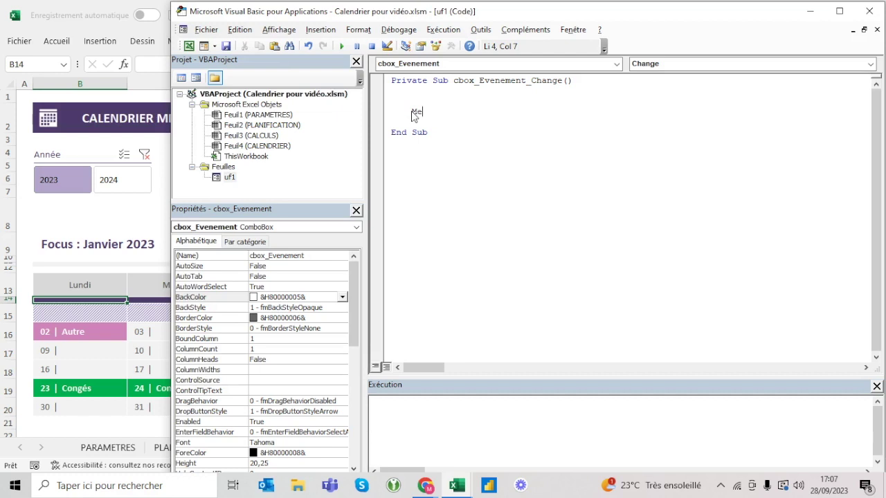
{"action": "type", "text": "."}
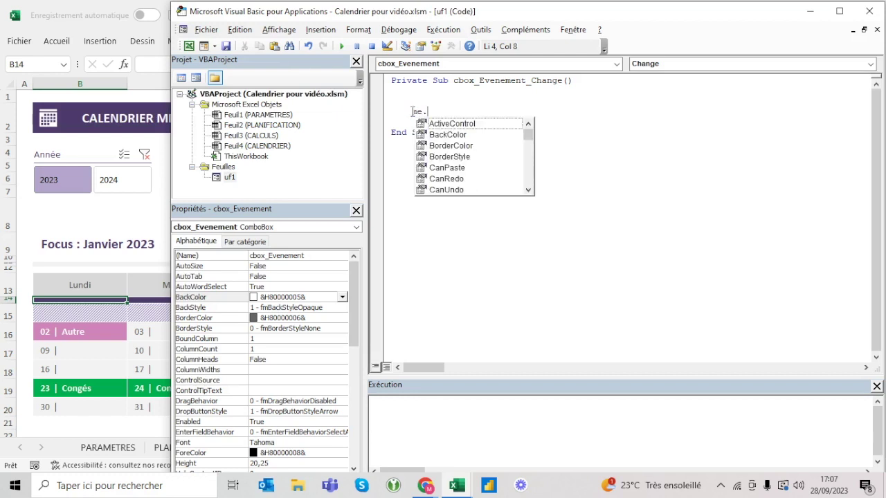
{"action": "type", "text": "cap"}
{"action": "key", "text": "Tab"}
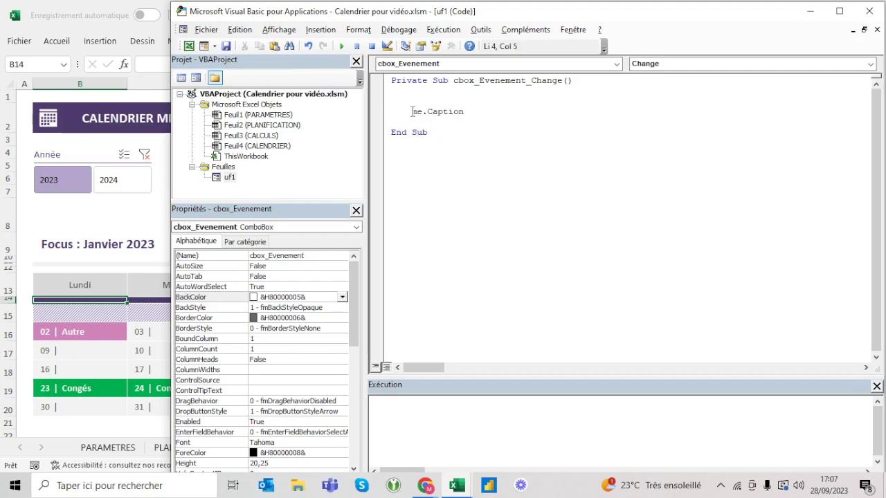
{"action": "type", "text": "msgbox"}
{"action": "key", "text": "F5"}
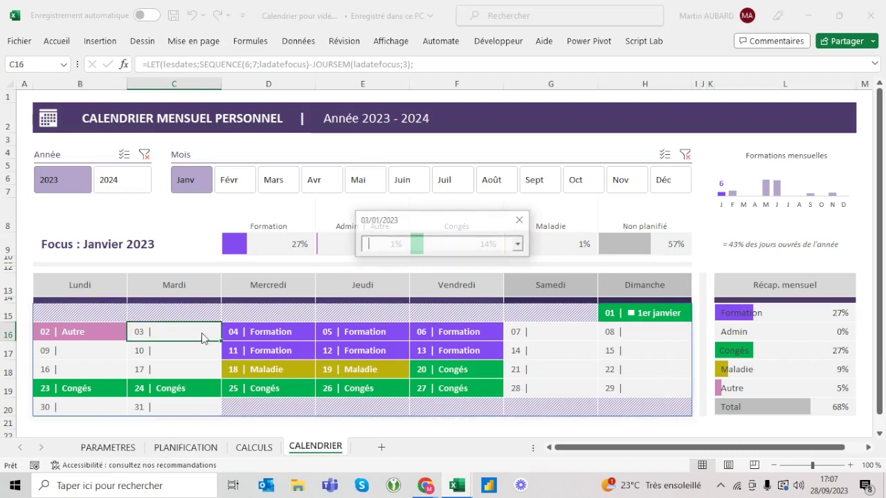
Pick Congés, confirm the 03/01/2023 message, close the form and reopen the Change code.
{"action": "left_click", "coordinate": [517, 245]}
{"action": "left_click", "coordinate": [428, 284]}
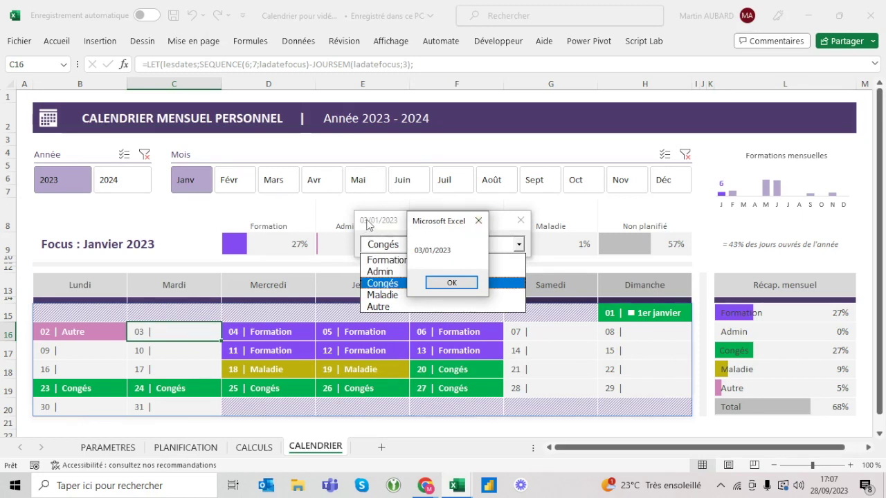
{"action": "left_click", "coordinate": [479, 222]}
{"action": "left_click", "coordinate": [521, 221]}
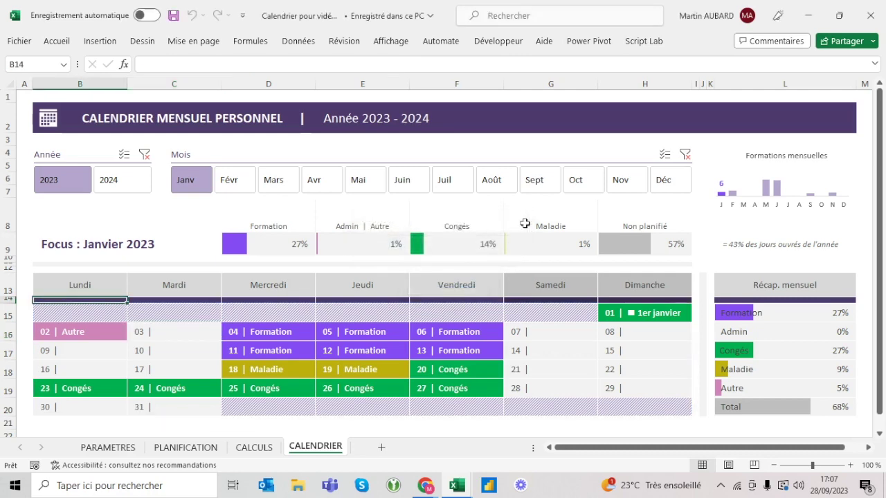
{"action": "double_click", "coordinate": [448, 95]}
Add the line MsgBox Me.cbox_Evenement.Value below the caption message.
{"action": "left_click", "coordinate": [454, 102]}
{"action": "left_click", "coordinate": [446, 116]}
{"action": "key", "text": "Return"}
{"action": "type", "text": "msgbox"}
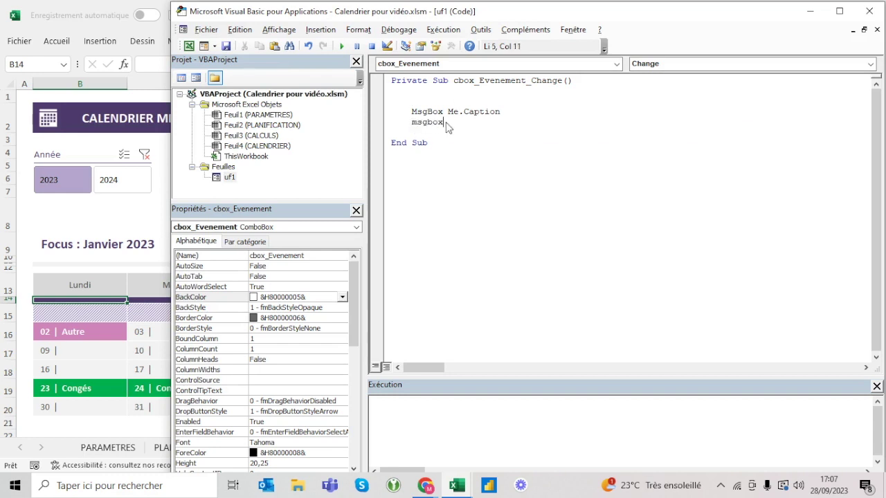
{"action": "type", "text": " me."}
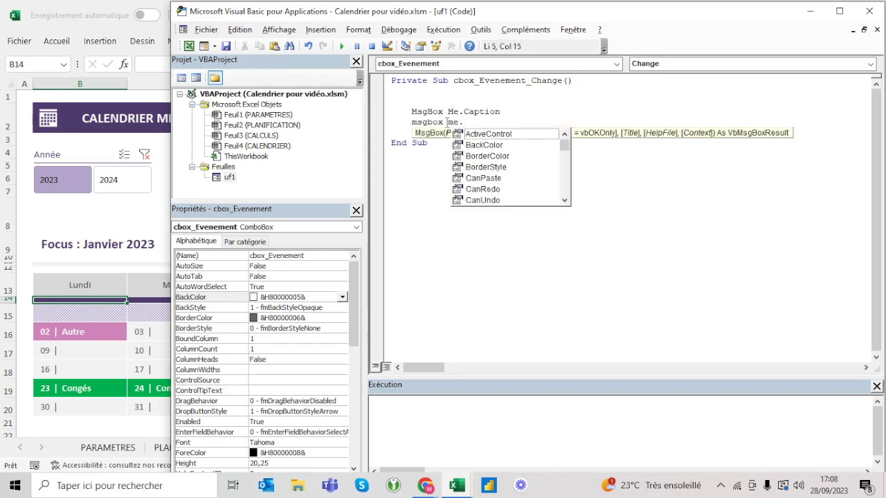
{"action": "type", "text": "cbo"}
{"action": "key", "text": "Tab"}
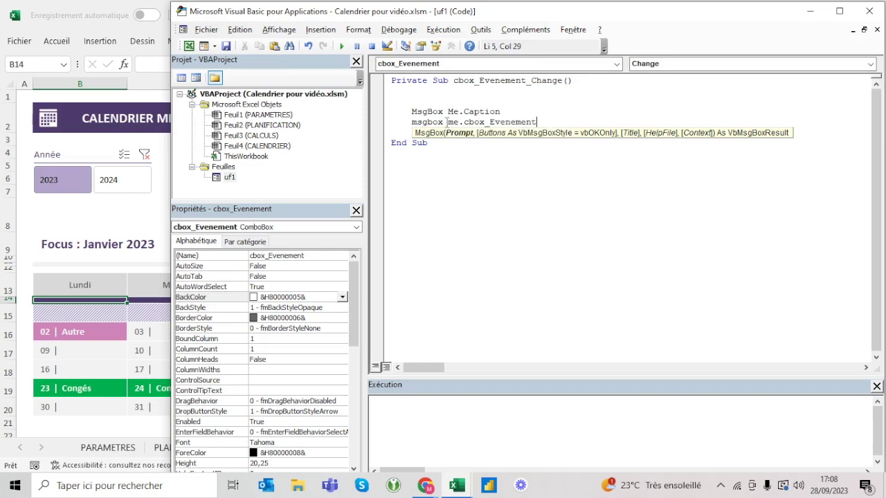
{"action": "type", "text": ".ca"}
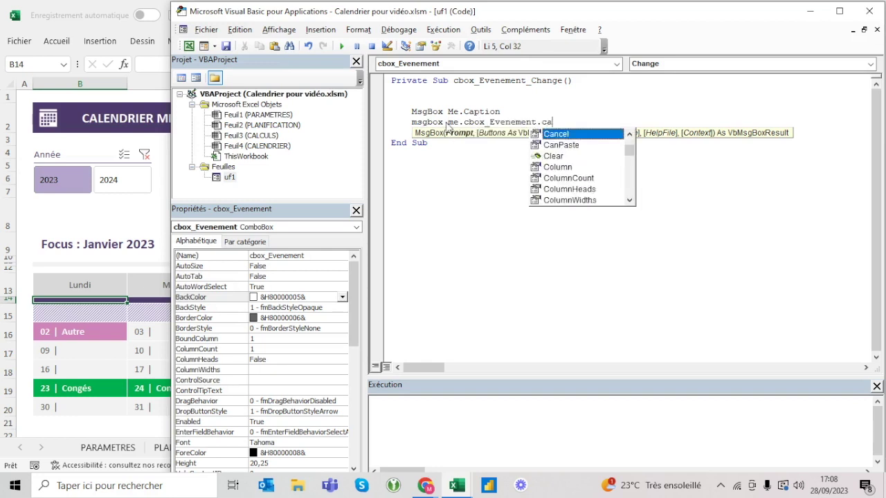
{"action": "type", "text": "val"}
{"action": "key", "text": "Tab"}
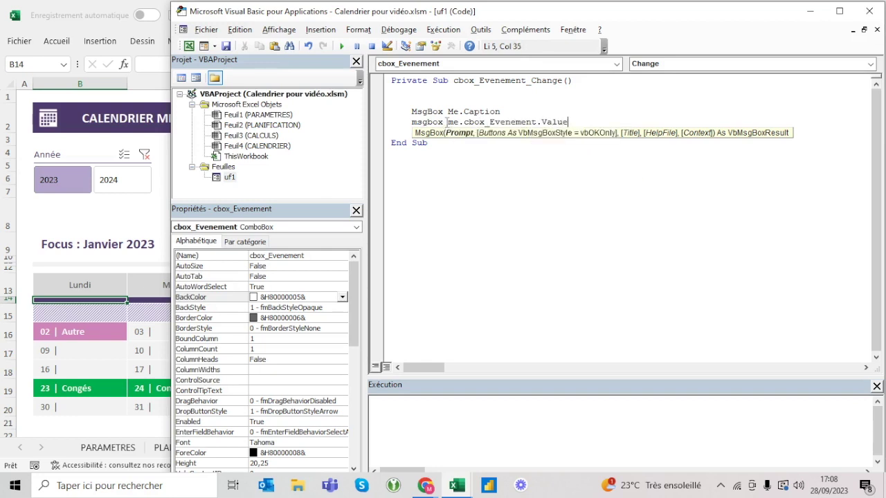
{"action": "key", "text": "Home"}
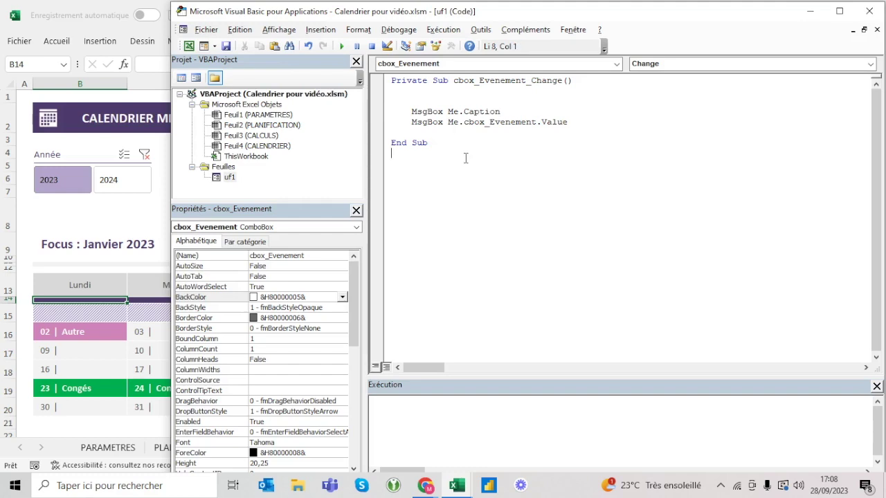
Back in Excel, open the 3 January event form and its event list.
{"action": "key", "text": "alt+F11"}
{"action": "left_click", "coordinate": [214, 335]}
{"action": "left_click", "coordinate": [519, 244]}
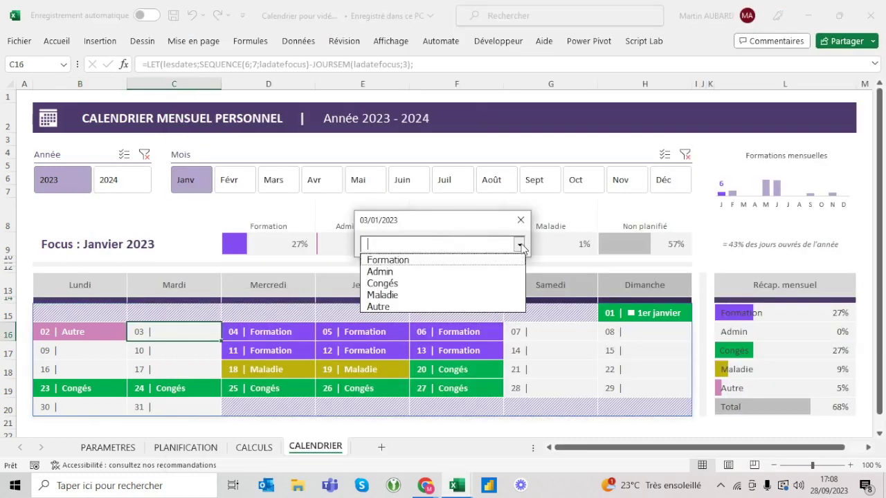
Pick Congés for 3 January, dismiss the date and Congés messages, and reopen the Change code.
{"action": "left_click", "coordinate": [450, 289]}
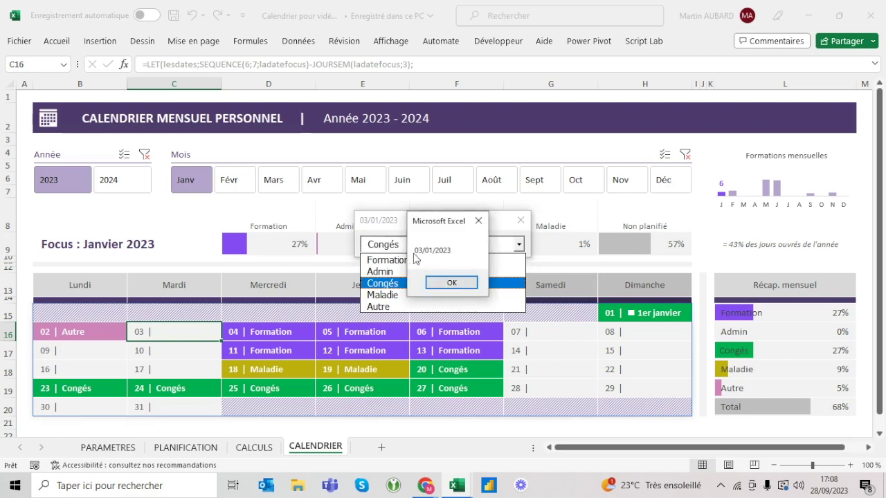
{"action": "key", "text": "Return"}
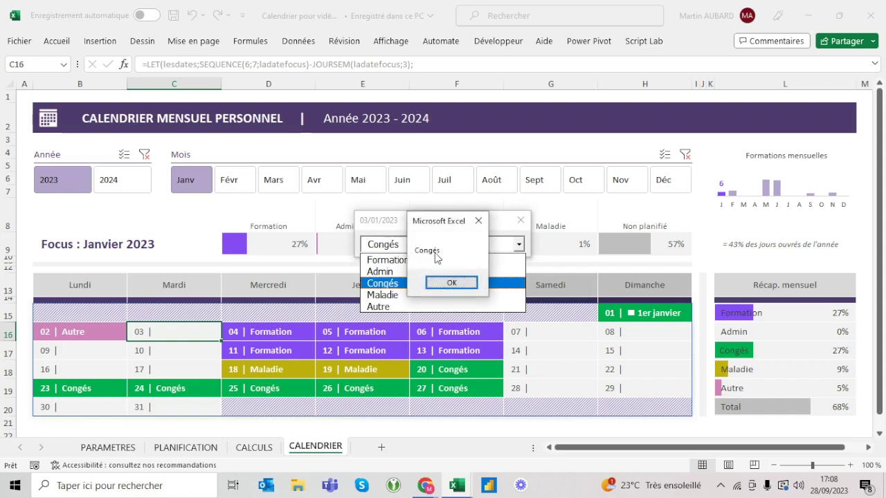
{"action": "left_click", "coordinate": [477, 221]}
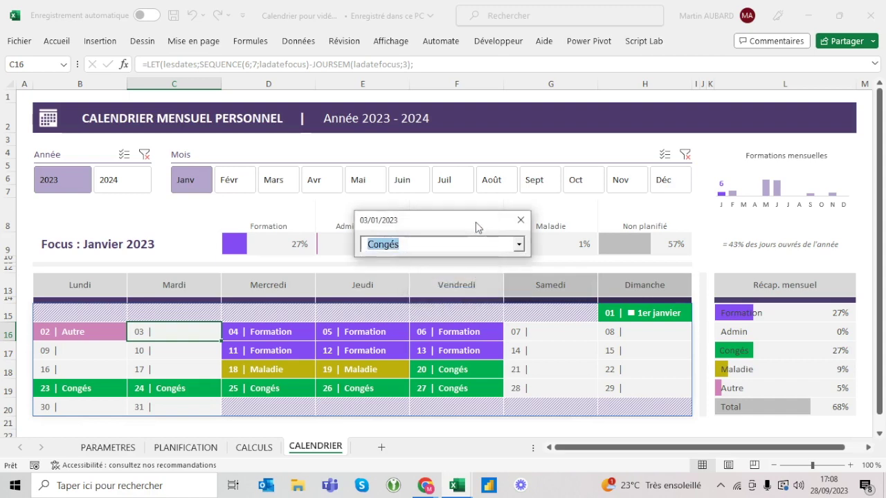
{"action": "left_click", "coordinate": [521, 220]}
{"action": "double_click", "coordinate": [538, 95]}
Remove .Value from the event message line and retest by picking Congés for 9 January.
{"action": "left_click", "coordinate": [579, 123]}
{"action": "key", "text": "BackSpace"}
{"action": "key", "text": "BackSpace"}
{"action": "key", "text": "BackSpace"}
{"action": "key", "text": "BackSpace"}
{"action": "key", "text": "BackSpace"}
{"action": "key", "text": "BackSpace"}
{"action": "key", "text": "alt+Tab"}
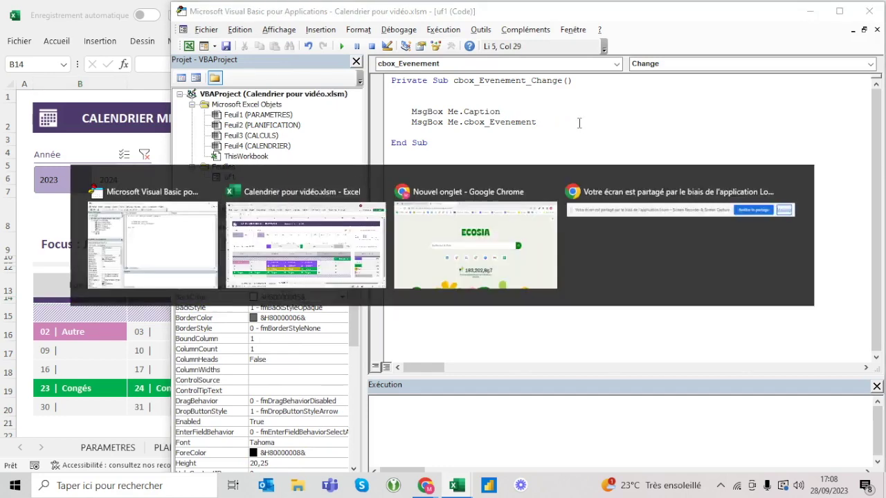
{"action": "left_click", "coordinate": [103, 353]}
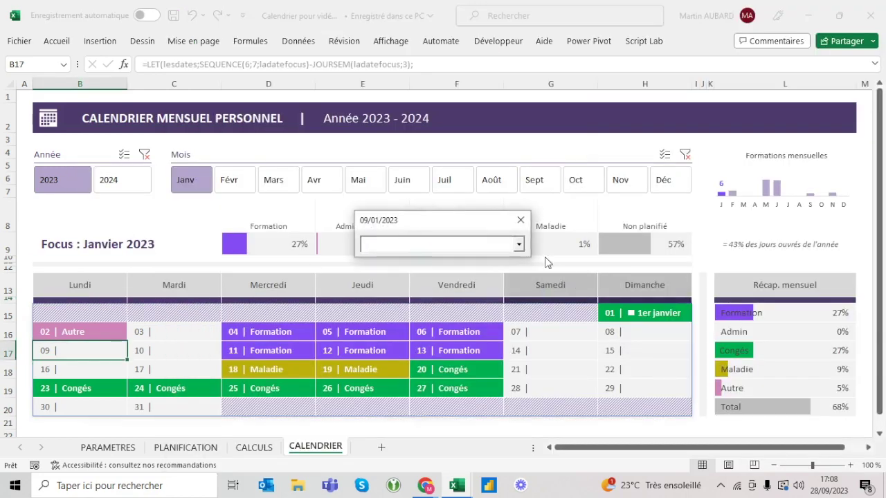
{"action": "left_click", "coordinate": [518, 244]}
{"action": "left_click", "coordinate": [467, 283]}
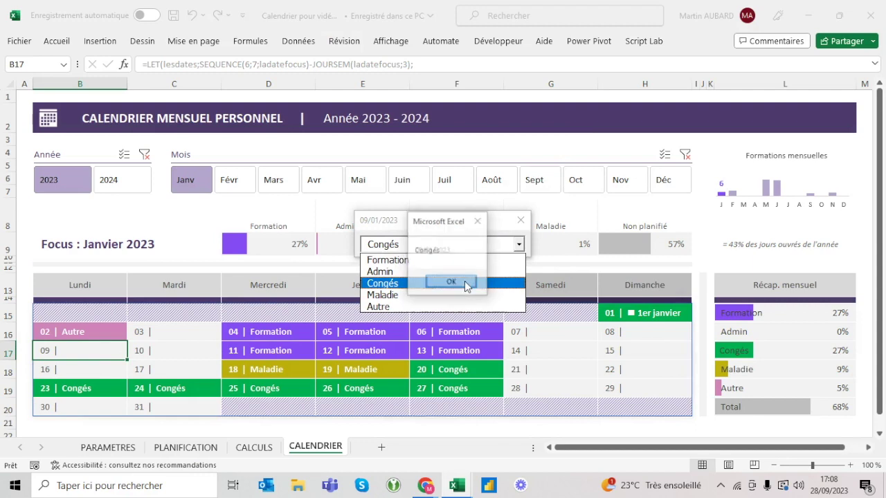
{"action": "left_click", "coordinate": [466, 284]}
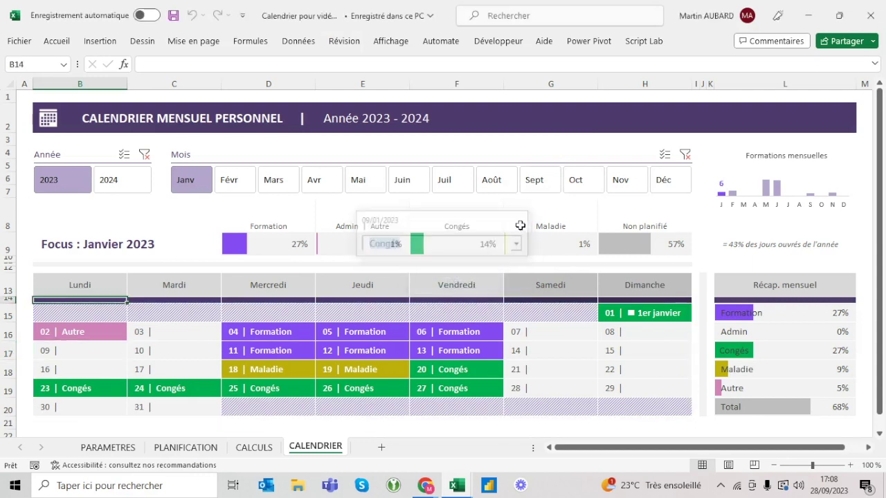
Return to the combobox's Change code and place the caret on the Me.Caption line.
{"action": "key", "text": "alt+F11"}
{"action": "double_click", "coordinate": [525, 99]}
{"action": "left_click", "coordinate": [489, 109]}
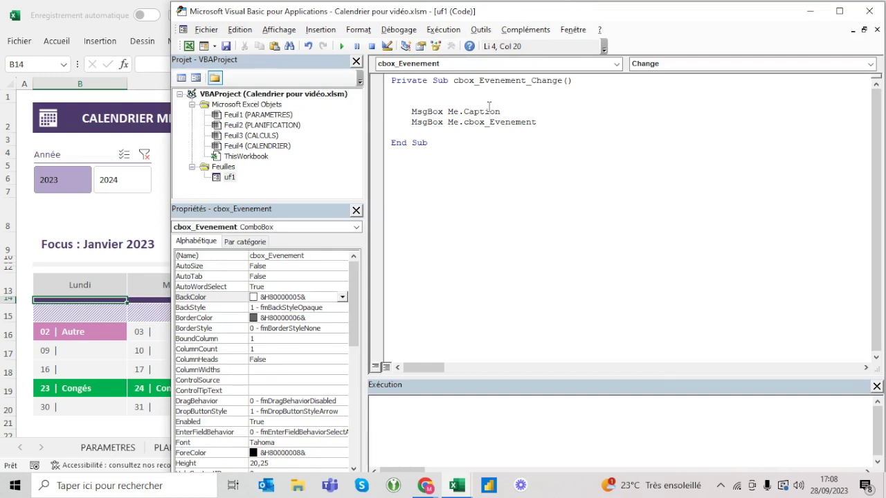
Turn the two MsgBox lines into ladate = Me.Caption and levenement = Me.cbox_Evenement.
{"action": "left_click_drag", "start_coordinate": [443, 112], "coordinate": [416, 113]}
{"action": "type", "text": "Update"}
{"action": "type", "text": " ="}
{"action": "left_click", "coordinate": [421, 122]}
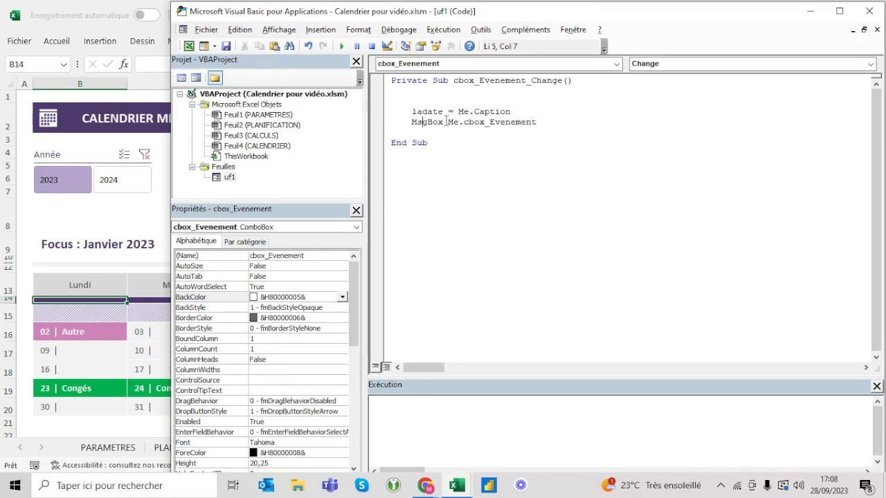
{"action": "key", "text": "BackSpace"}
{"action": "key", "text": "BackSpace"}
{"action": "key", "text": "BackSpace"}
{"action": "key", "text": "BackSpace"}
{"action": "key", "text": "BackSpace"}
{"action": "type", "text": "le"}
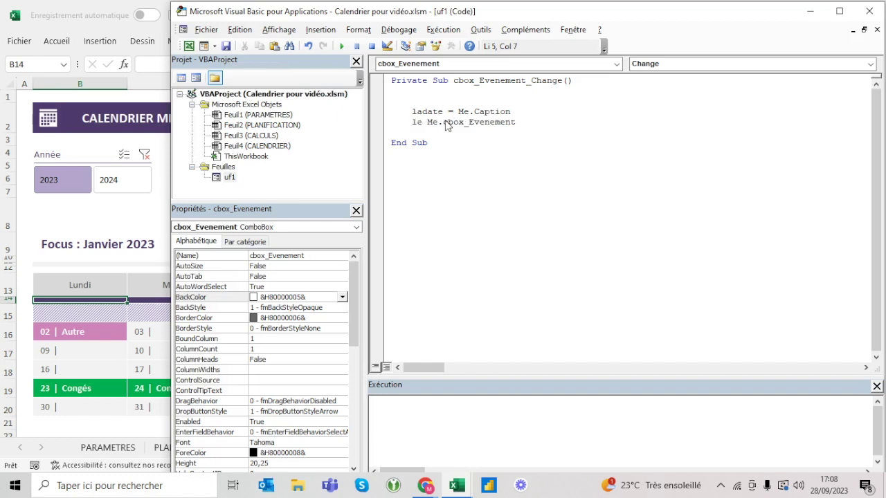
{"action": "type", "text": "vent"}
{"action": "left_click", "coordinate": [444, 122]}
{"action": "key", "text": "BackSpace"}
{"action": "key", "text": "BackSpace"}
{"action": "type", "text": "nement ="}
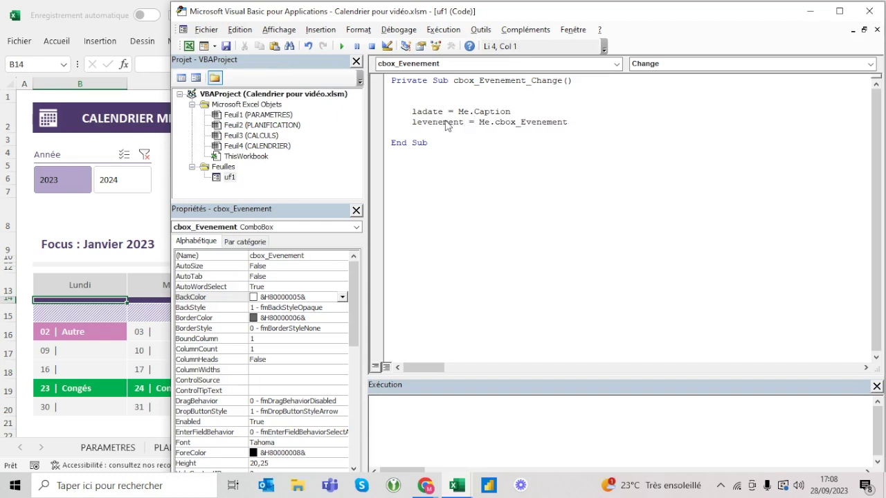
Remove the empty line above the code and add blank lines below levenement.
{"action": "left_click", "coordinate": [480, 98]}
{"action": "key", "text": "BackSpace"}
{"action": "key", "text": "BackSpace"}
{"action": "key", "text": "BackSpace"}
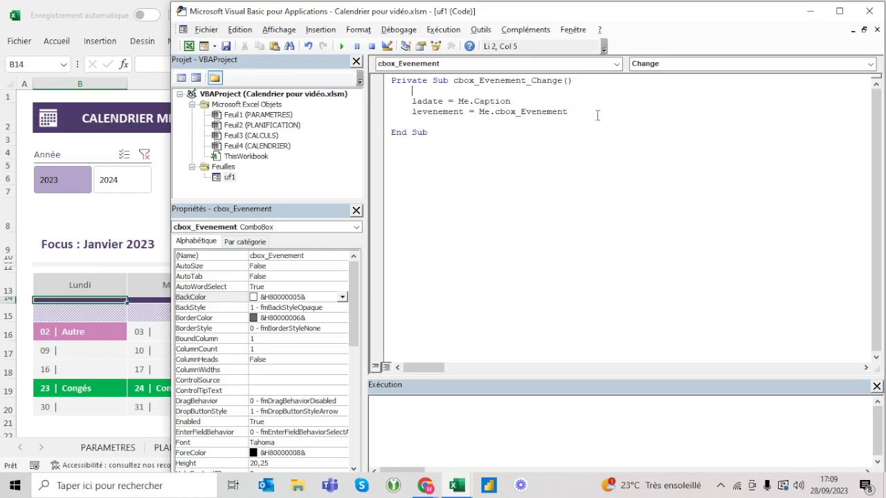
{"action": "left_click", "coordinate": [597, 115]}
{"action": "key", "text": "Return"}
{"action": "key", "text": "Return"}
{"action": "double_click", "coordinate": [276, 147]}
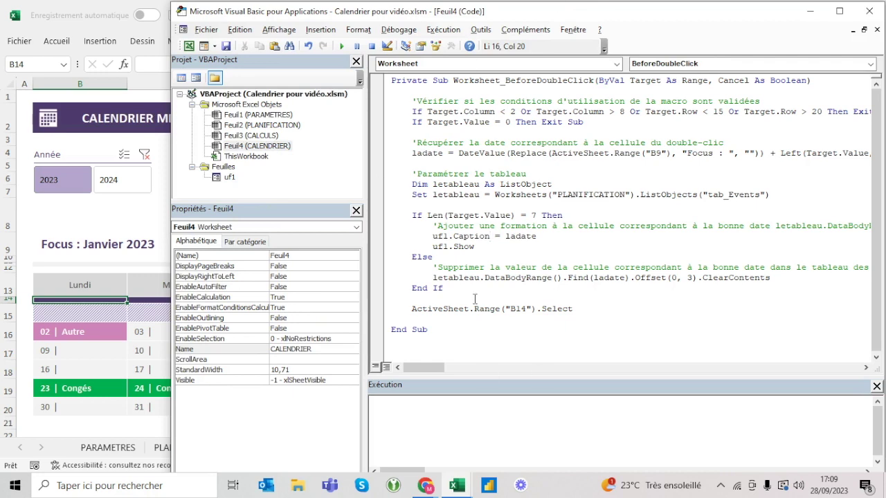
Copy the PLANIFICATION table code from CALENDRIER's module into cbox_Evenement_Change.
{"action": "left_click", "coordinate": [584, 310]}
{"action": "left_click_drag", "start_coordinate": [584, 310], "coordinate": [376, 155]}
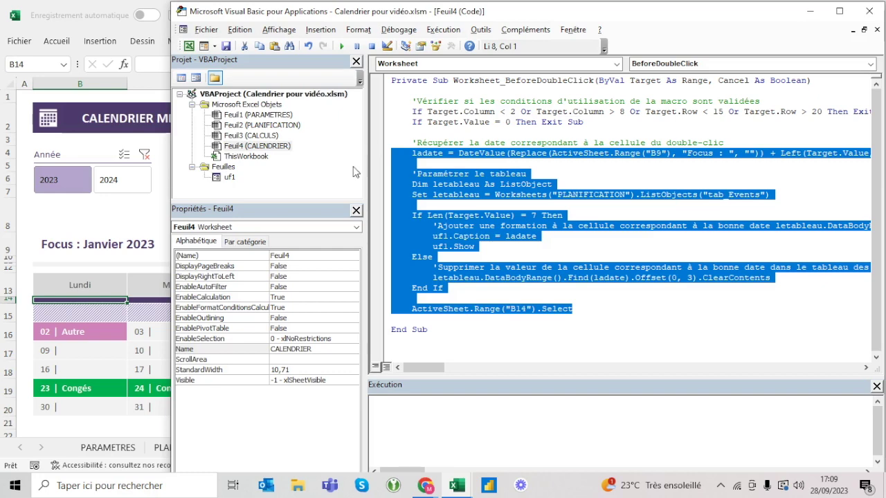
{"action": "double_click", "coordinate": [230, 177]}
{"action": "double_click", "coordinate": [432, 101]}
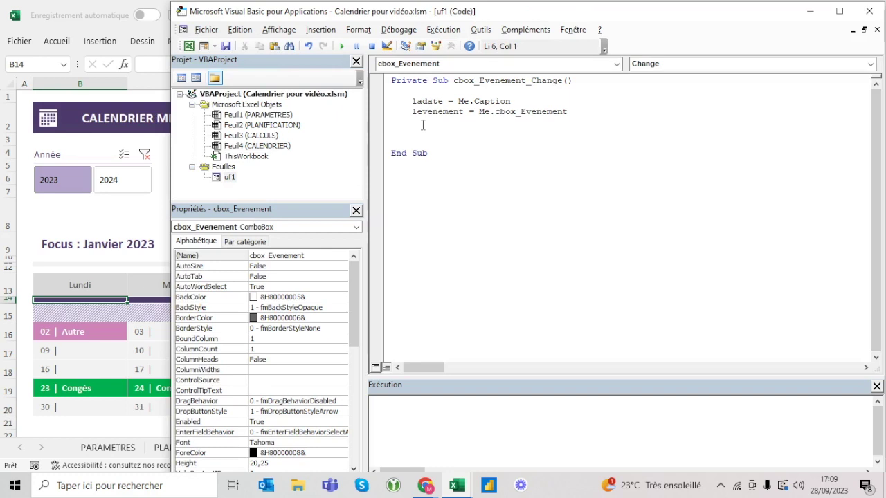
{"action": "key", "text": "ctrl+v"}
Delete the duplicate DateValue ladate line and add the comment 'Récupérer les infos du userform'.
{"action": "left_click", "coordinate": [446, 121]}
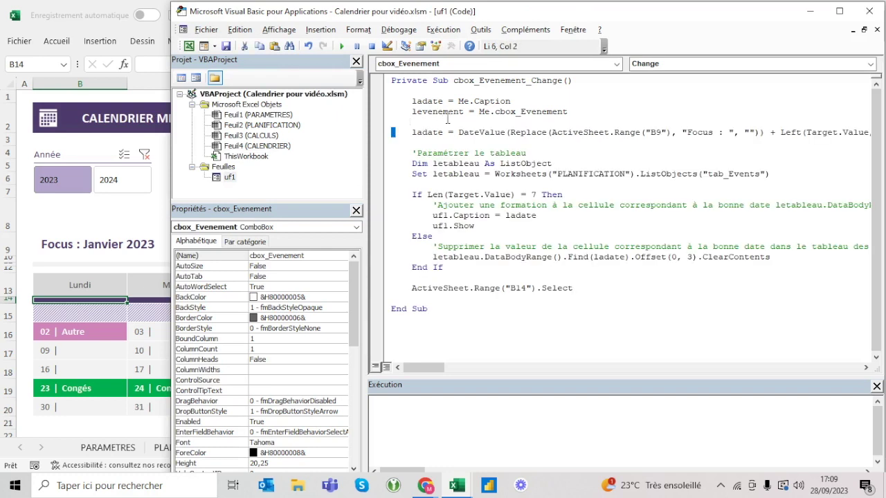
{"action": "key", "text": "shift+Down"}
{"action": "key", "text": "BackSpace"}
{"action": "key", "text": "BackSpace"}
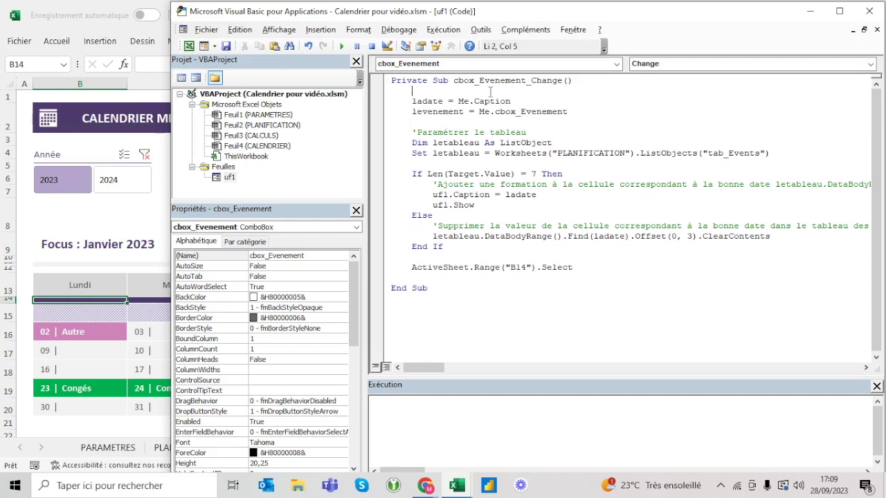
{"action": "key", "text": "Return"}
{"action": "type", "text": "'Récupérer les infos du user"}
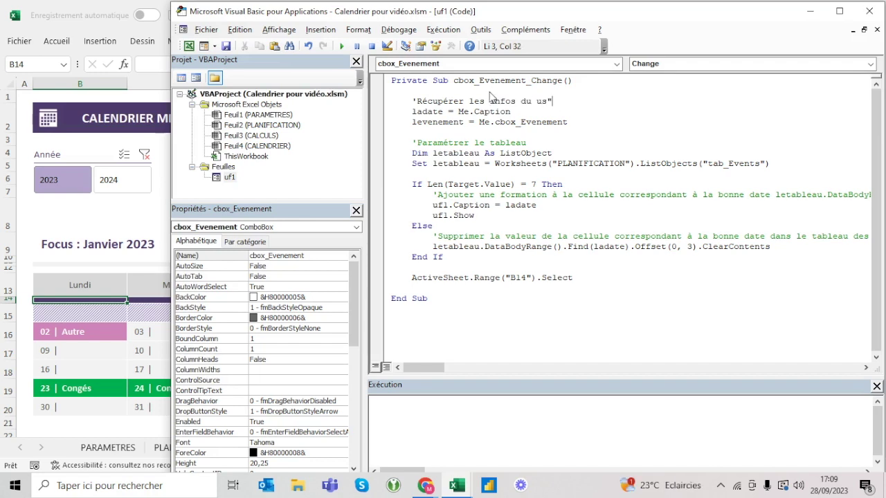
{"action": "type", "text": "form"}
Tidy the blank lines after levenement and before the If block.
{"action": "left_click", "coordinate": [486, 111]}
{"action": "left_click", "coordinate": [496, 132]}
{"action": "key", "text": "BackSpace"}
{"action": "key", "text": "BackSpace"}
{"action": "key", "text": "BackSpace"}
{"action": "left_click", "coordinate": [500, 153]}
{"action": "left_click", "coordinate": [476, 177]}
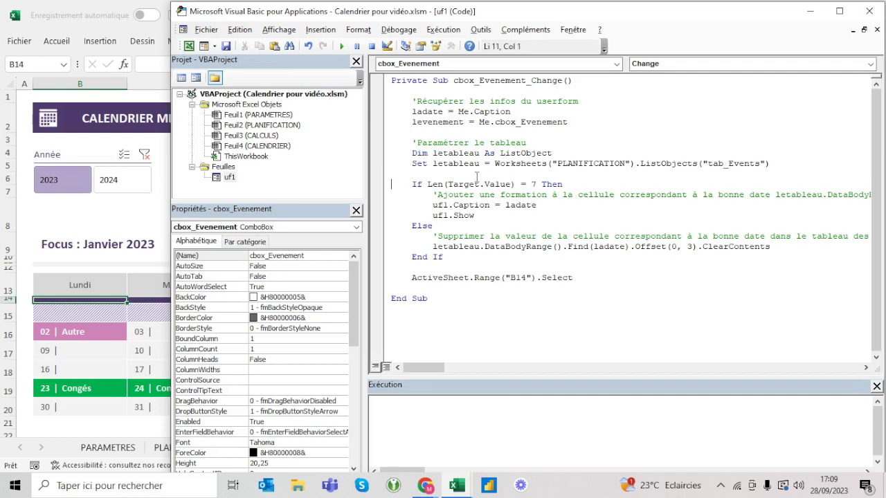
Delete the If condition through Else lines and outdent the Supprimer comment.
{"action": "key", "text": "shift+Down"}
{"action": "key", "text": "shift+Down"}
{"action": "key", "text": "shift+Down"}
{"action": "key", "text": "shift+Down"}
{"action": "key", "text": "shift+Down"}
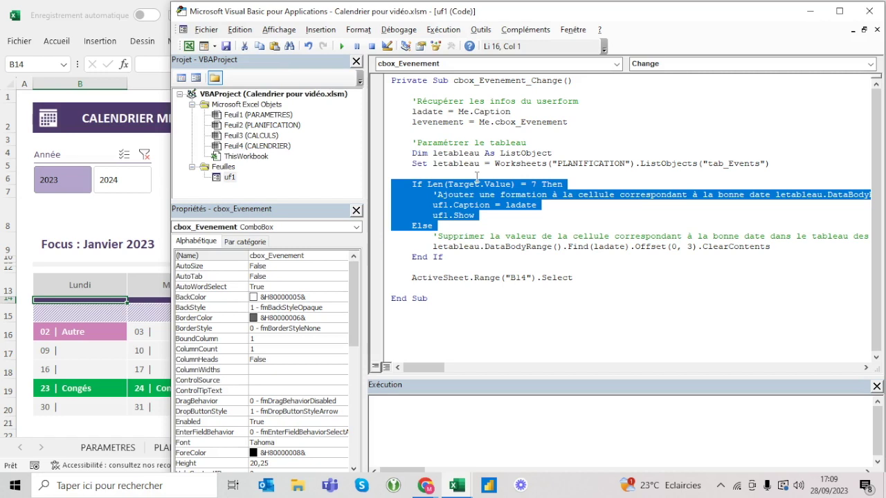
{"action": "left_click", "coordinate": [467, 246]}
{"action": "left_click", "coordinate": [451, 177]}
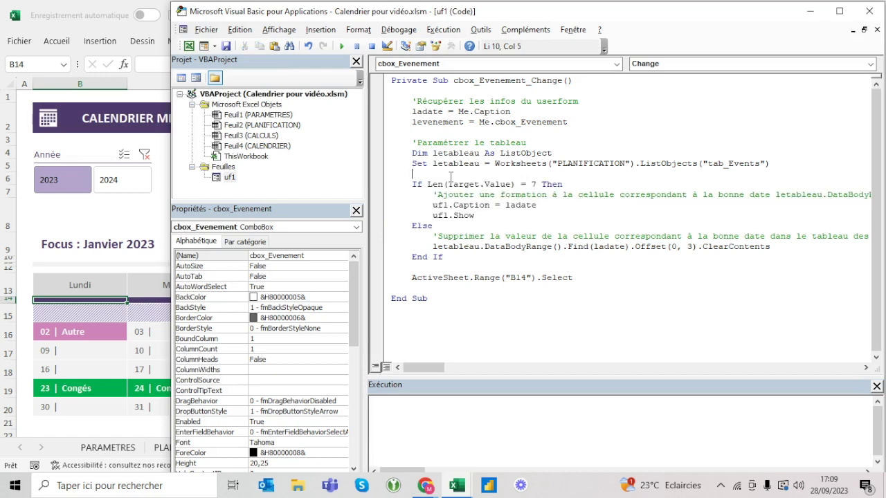
{"action": "key", "text": "Down"}
{"action": "key", "text": "Home"}
{"action": "key", "text": "shift+Down"}
{"action": "key", "text": "shift+Down"}
{"action": "key", "text": "shift+Down"}
{"action": "key", "text": "shift+Down"}
{"action": "key", "text": "shift+Down"}
{"action": "key", "text": "Delete"}
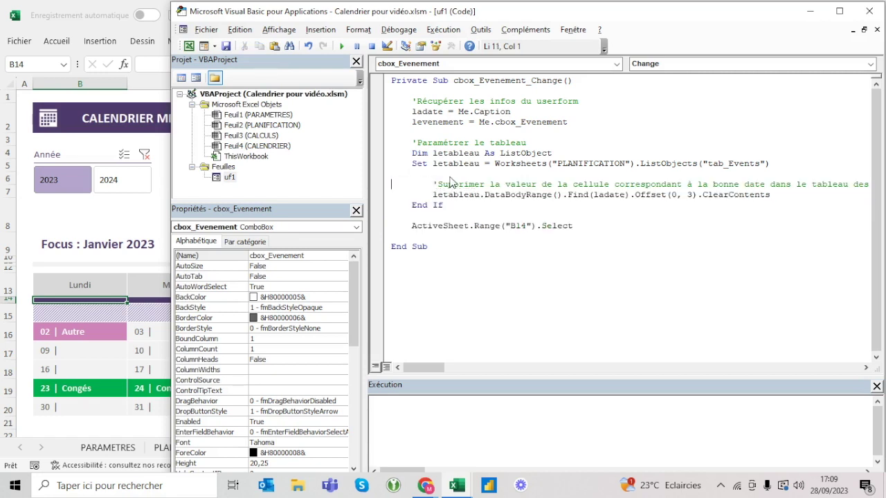
{"action": "key", "text": "shift+Tab"}
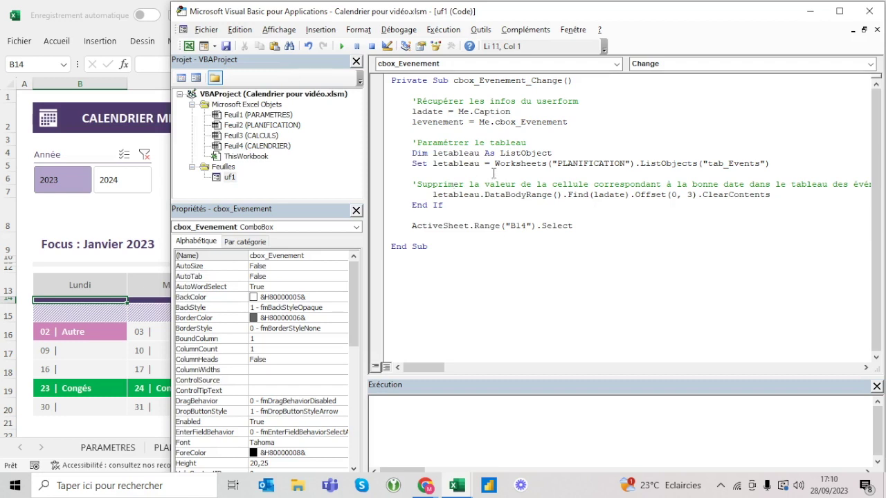
Try a new wording for the Supprimer comment, then undo back to the original.
{"action": "left_click", "coordinate": [413, 184]}
{"action": "left_click", "coordinate": [417, 184]}
{"action": "key", "text": "shift+End"}
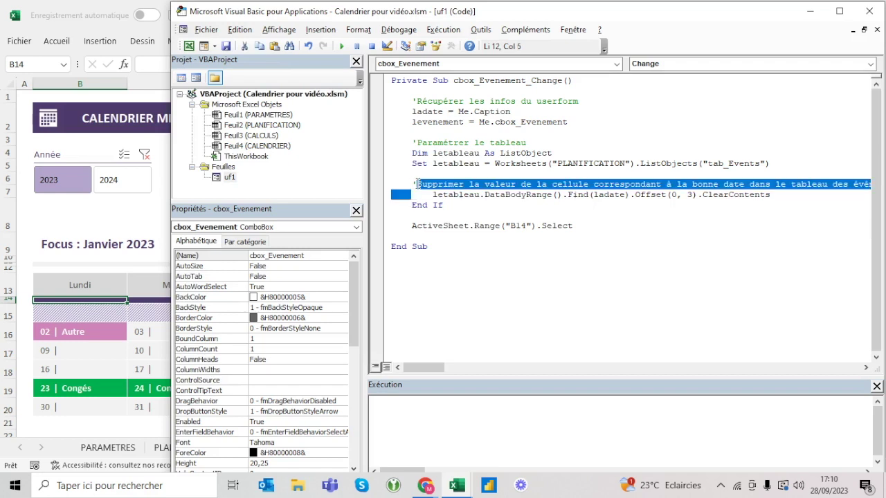
{"action": "key", "text": "Delete"}
{"action": "type", "text": "Ajouter l'événement à la bonne date dans "}
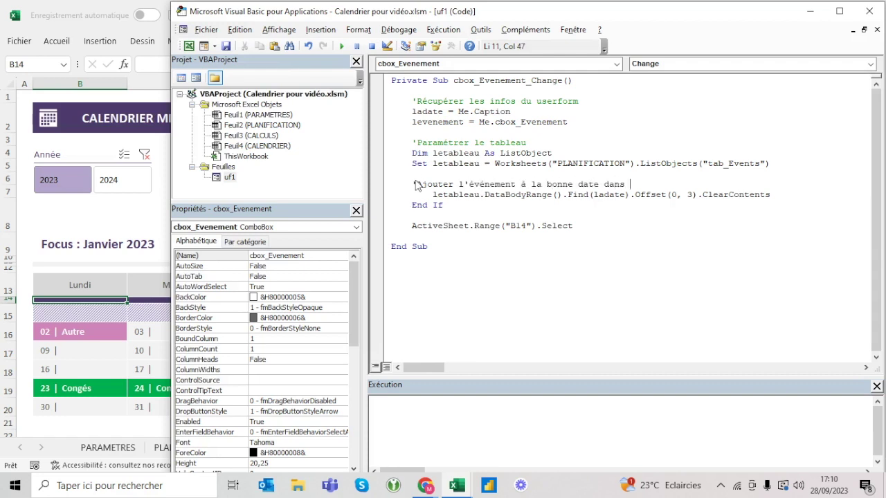
{"action": "type", "text": "le tablea"}
{"action": "left_click", "coordinate": [309, 46]}
{"action": "left_click", "coordinate": [308, 46]}
{"action": "left_click", "coordinate": [309, 45]}
{"action": "left_click", "coordinate": [311, 46]}
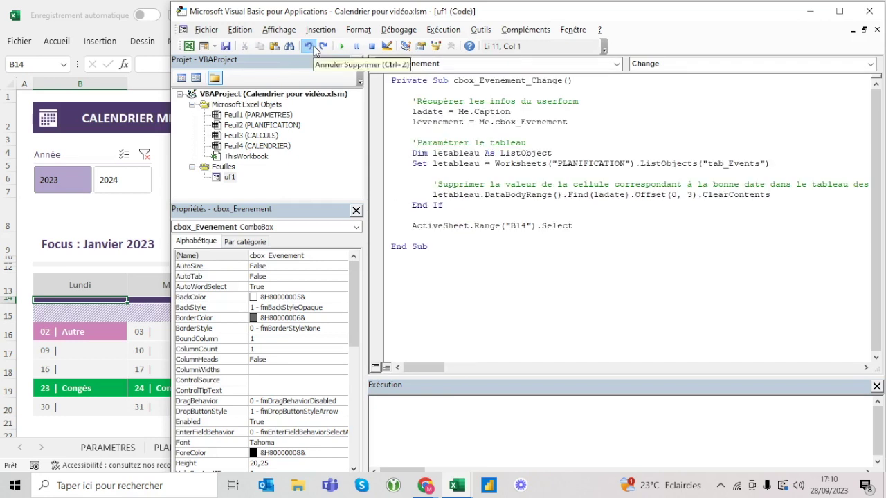
{"action": "key", "text": "shift+Tab"}
Reword the comment to add the combobox value 'dans la bonne cellule (bonne date)'.
{"action": "left_click", "coordinate": [495, 170]}
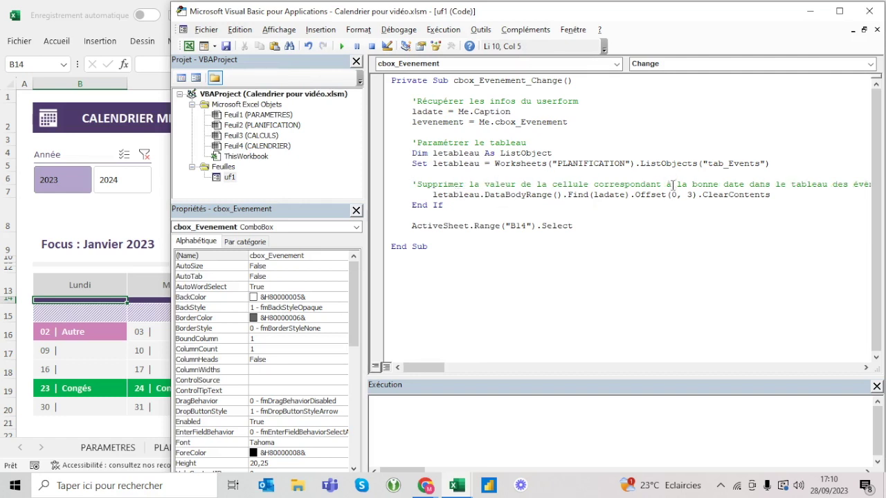
{"action": "left_click", "coordinate": [465, 184]}
{"action": "key", "text": "BackSpace"}
{"action": "key", "text": "BackSpace"}
{"action": "key", "text": "BackSpace"}
{"action": "key", "text": "BackSpace"}
{"action": "key", "text": "BackSpace"}
{"action": "key", "text": "BackSpace"}
{"action": "type", "text": "Ajouter"}
{"action": "key", "text": "Right"}
{"action": "key", "text": "Right"}
{"action": "key", "text": "Right"}
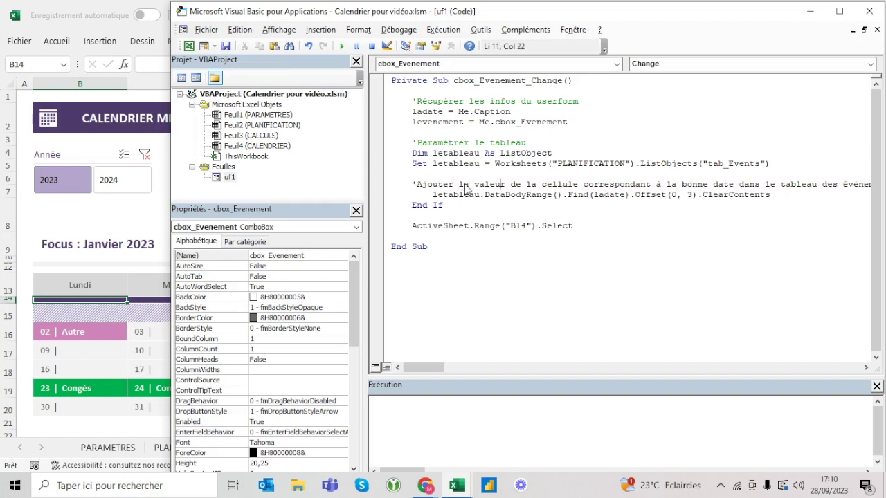
{"action": "key", "text": "shift+Right"}
{"action": "key", "text": "shift+Right"}
{"action": "key", "text": "shift+Right"}
{"action": "key", "text": "shift+Right"}
{"action": "key", "text": "shift+Right"}
{"action": "key", "text": "shift+Right"}
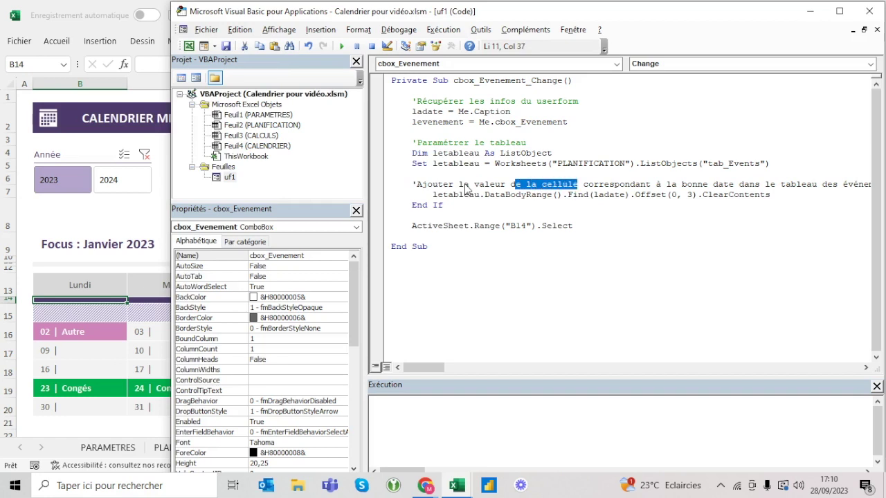
{"action": "type", "text": "u userform"}
{"action": "key", "text": "BackSpace"}
{"action": "key", "text": "BackSpace"}
{"action": "key", "text": "BackSpace"}
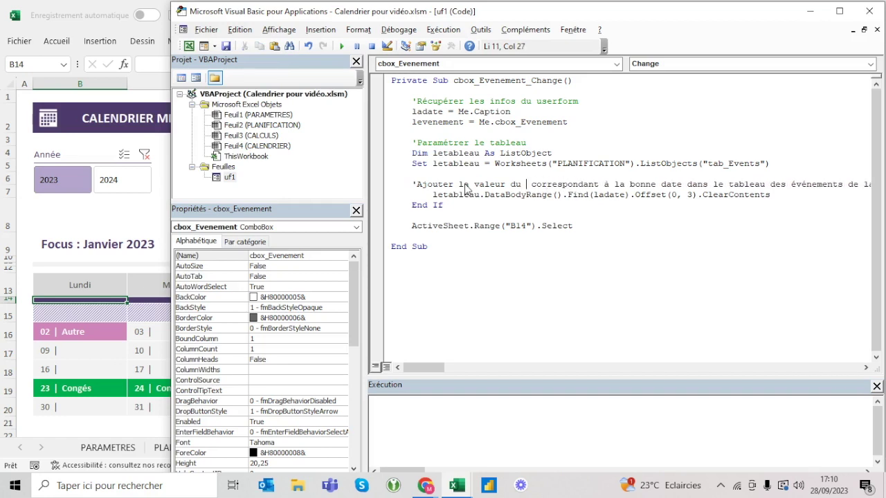
{"action": "type", "text": "combox"}
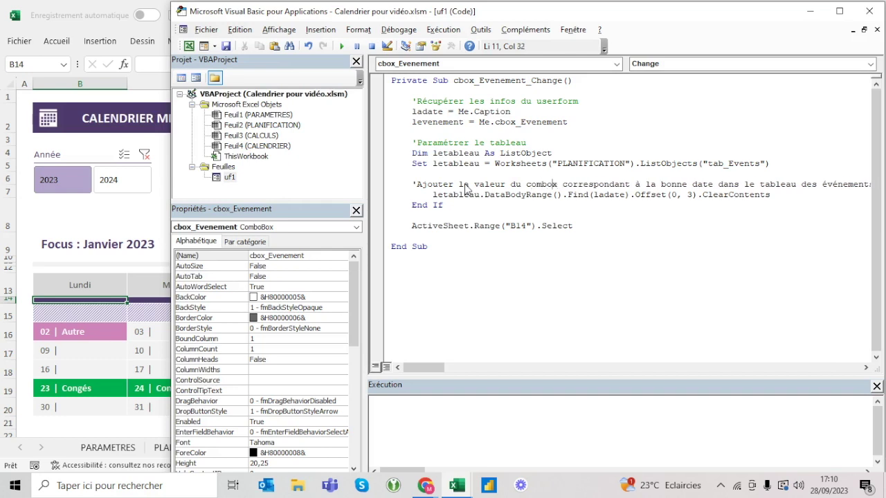
{"action": "key", "text": "BackSpace"}
{"action": "type", "text": "e la"}
{"action": "key", "text": "Delete"}
{"action": "key", "text": "Delete"}
{"action": "key", "text": "Delete"}
{"action": "type", "text": "combobox"}
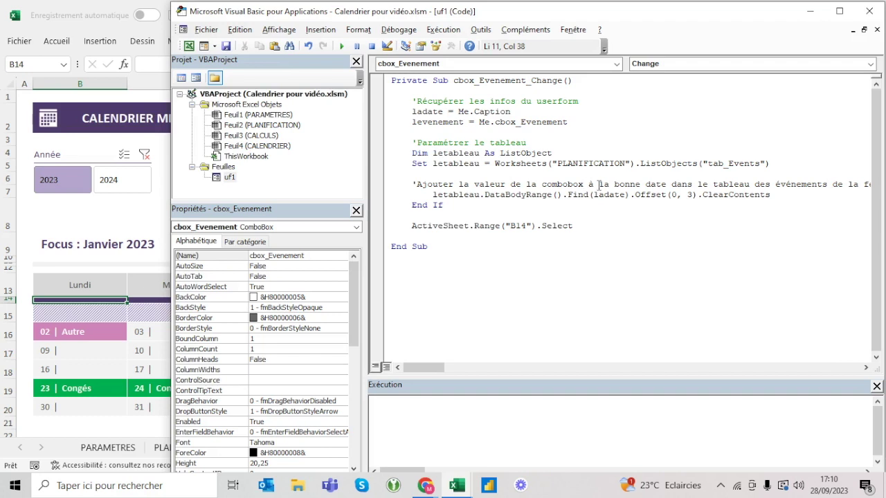
{"action": "key", "text": "Left"}
{"action": "key", "text": "shift+Right"}
{"action": "key", "text": "shift+Right"}
{"action": "key", "text": "shift+Right"}
{"action": "type", "text": "dans la bonne cellule (bonne date)"}
{"action": "key", "text": "ctrl+Right"}
{"action": "key", "text": "ctrl+Right"}
{"action": "key", "text": "ctrl+Right"}
{"action": "key", "text": "ctrl+Right"}
{"action": "key", "text": "ctrl+Right"}
{"action": "key", "text": "ctrl+Right"}
{"action": "key", "text": "End"}
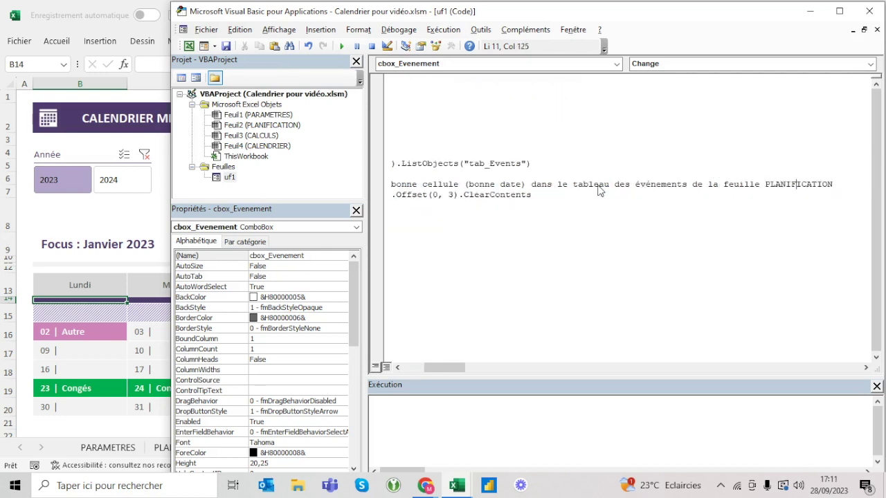
Unindent the table write line and delete the End If and B14 selection lines.
{"action": "key", "text": "Down"}
{"action": "key", "text": "Home"}
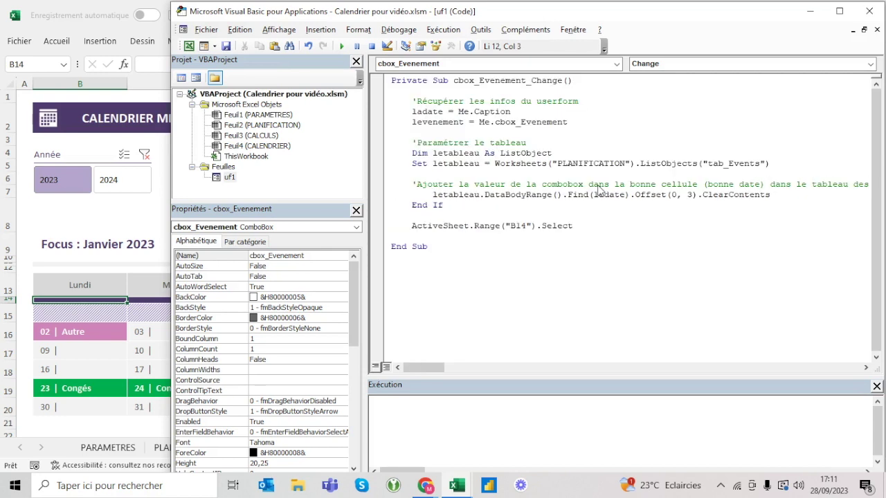
{"action": "key", "text": "BackSpace"}
{"action": "key", "text": "BackSpace"}
{"action": "key", "text": "Down"}
{"action": "key", "text": "Delete"}
{"action": "key", "text": "Delete"}
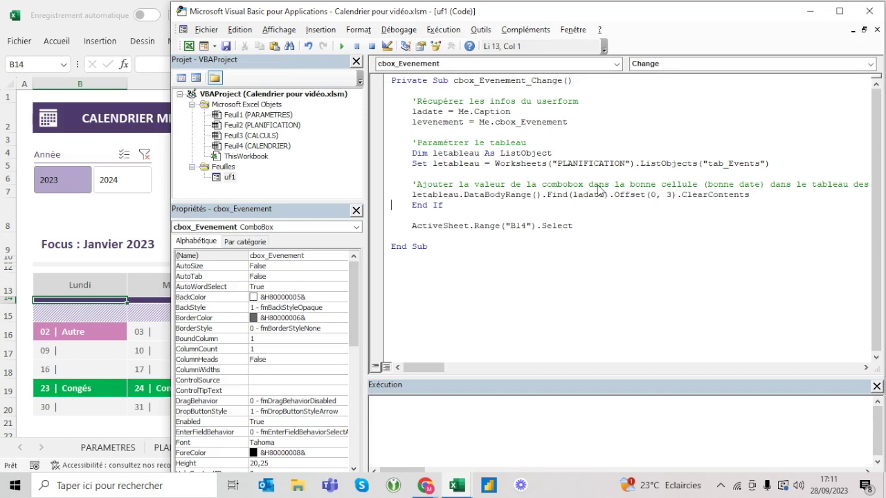
{"action": "key", "text": "shift+Down"}
{"action": "key", "text": "Delete"}
{"action": "key", "text": "Down"}
{"action": "key", "text": "shift+Down"}
{"action": "key", "text": "Delete"}
{"action": "key", "text": "Delete"}
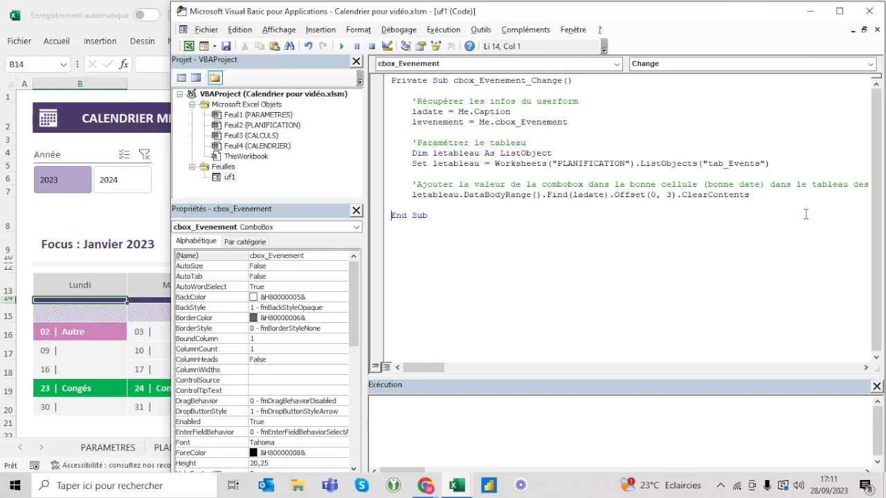
{"action": "left_click", "coordinate": [739, 200]}
Replace .ClearContents at the end of the DataBodyRange line with = levenement.
{"action": "left_click_drag", "start_coordinate": [739, 200], "coordinate": [679, 200]}
{"action": "key", "text": "BackSpace"}
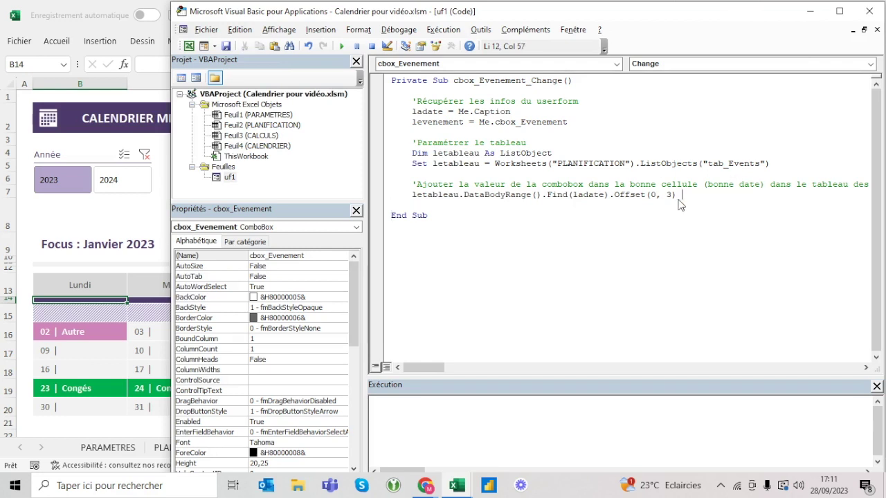
{"action": "type", "text": "= "}
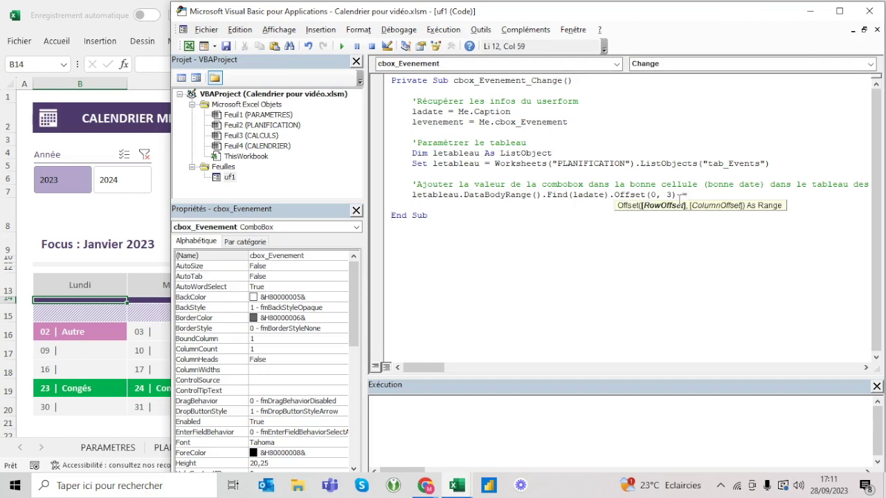
{"action": "type", "text": "levenement"}
Walk through the handler's Me.Caption, levenement, table declarations and write line.
{"action": "left_click", "coordinate": [490, 111]}
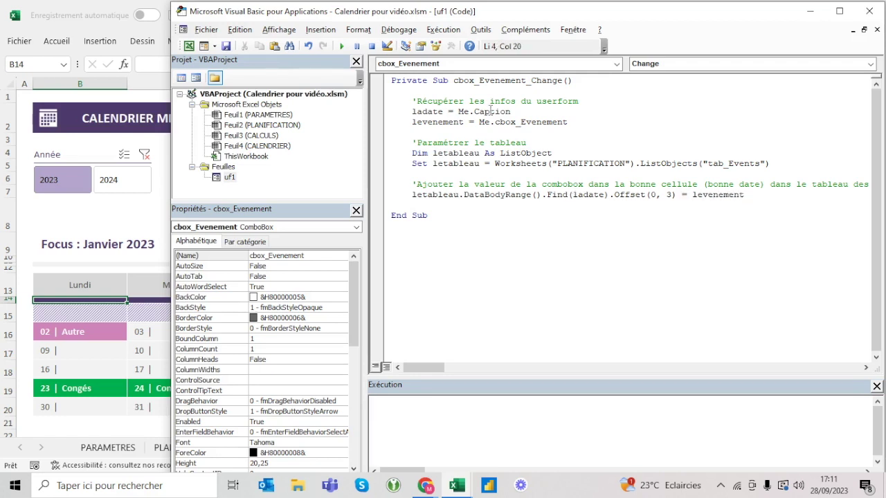
{"action": "left_click", "coordinate": [476, 122]}
{"action": "left_click_drag", "start_coordinate": [448, 153], "coordinate": [491, 164]}
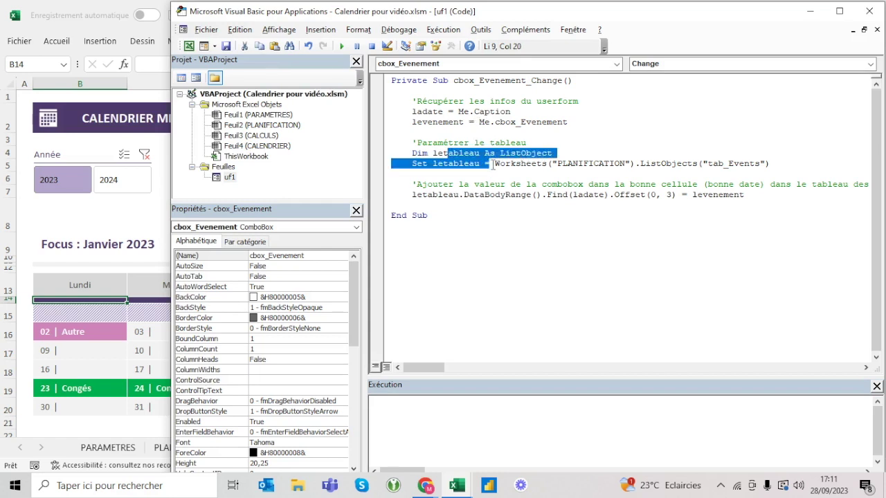
{"action": "left_click", "coordinate": [456, 194]}
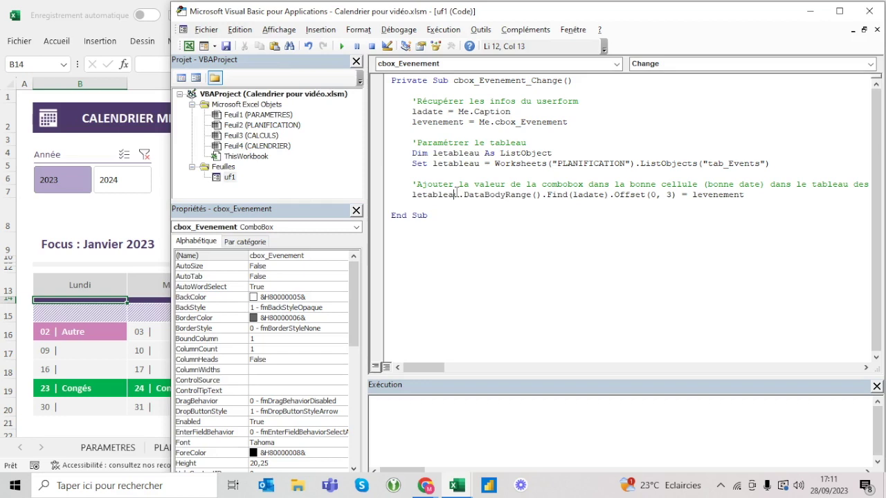
{"action": "left_click", "coordinate": [516, 194]}
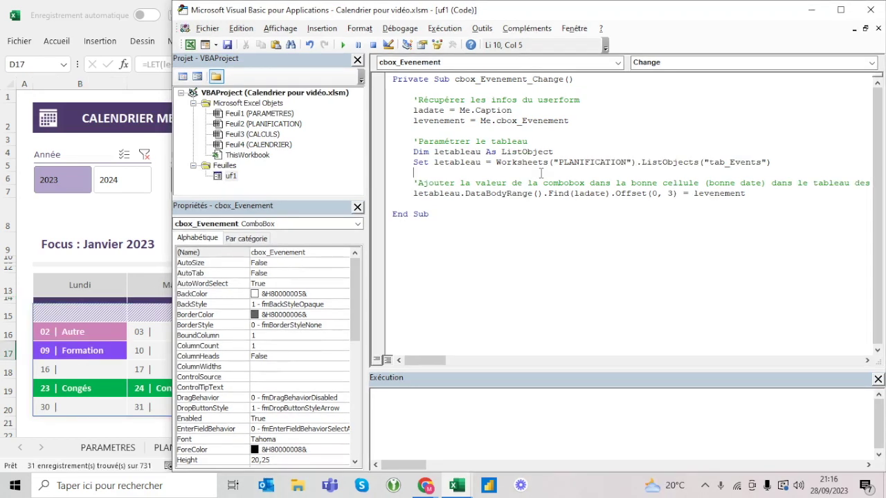
Wrap Me.Caption in DateValue on the ladate line and go back to the CALENDRIER sheet.
{"action": "left_click", "coordinate": [459, 111]}
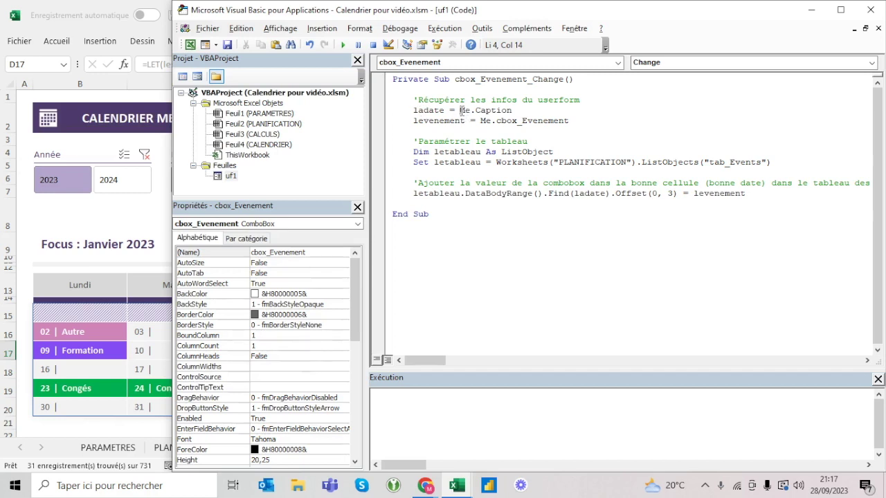
{"action": "type", "text": "ladatalue("}
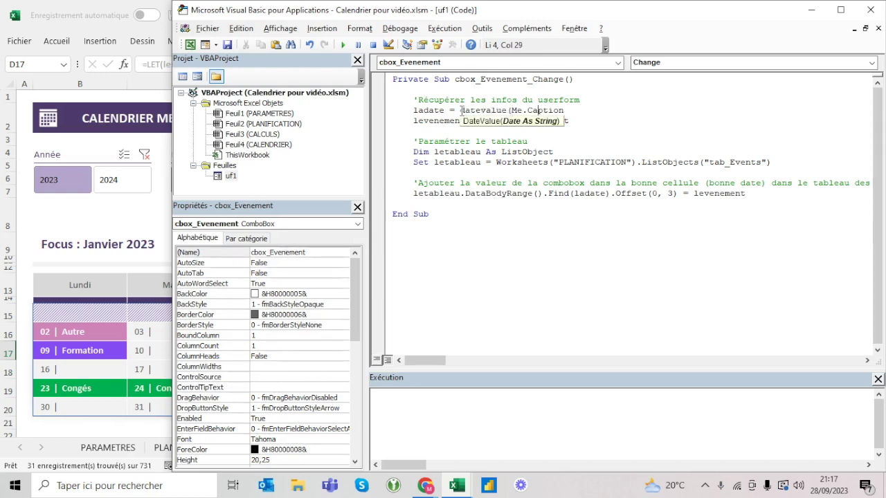
{"action": "type", "text": ")"}
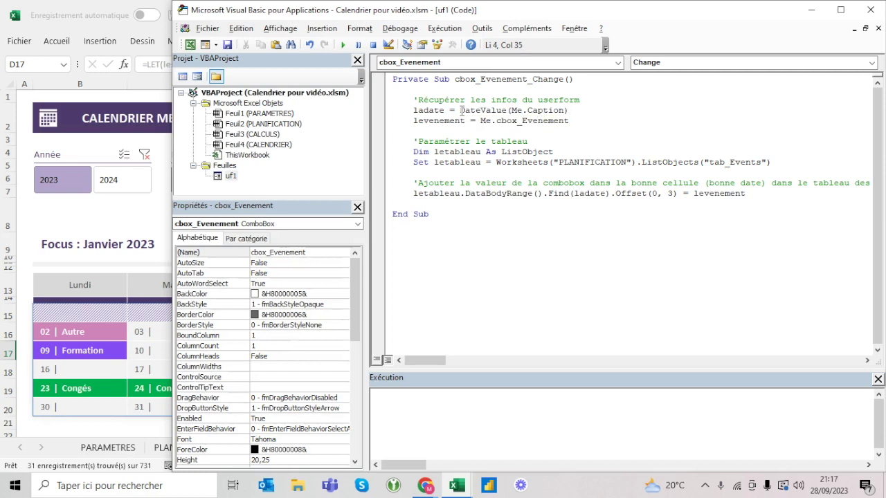
{"action": "left_click", "coordinate": [520, 110]}
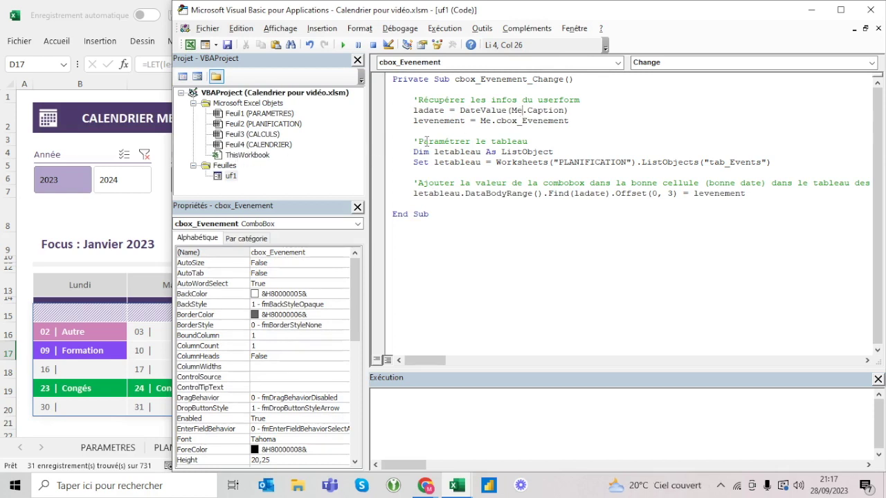
{"action": "left_click", "coordinate": [499, 120]}
{"action": "key", "text": "alt+F11"}
{"action": "left_click", "coordinate": [253, 317]}
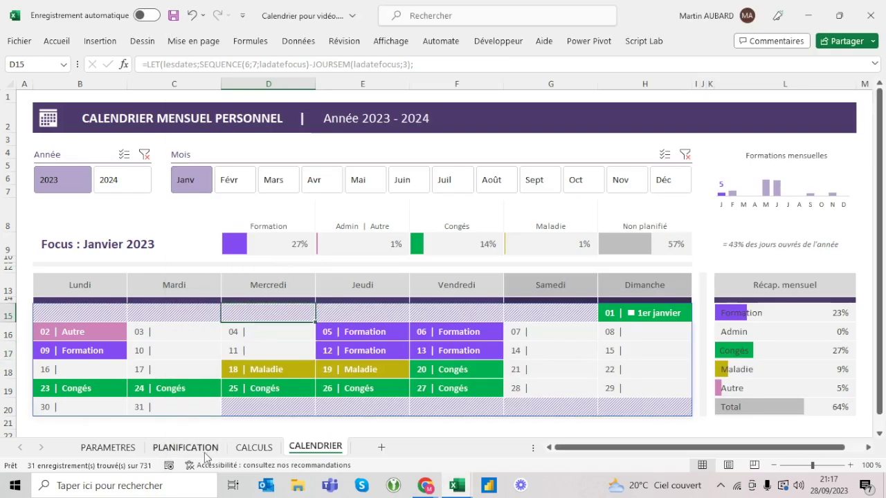
Record Admin on 10 January, clear it again, then reopen the VBA editor on uf1.
{"action": "left_click", "coordinate": [199, 354]}
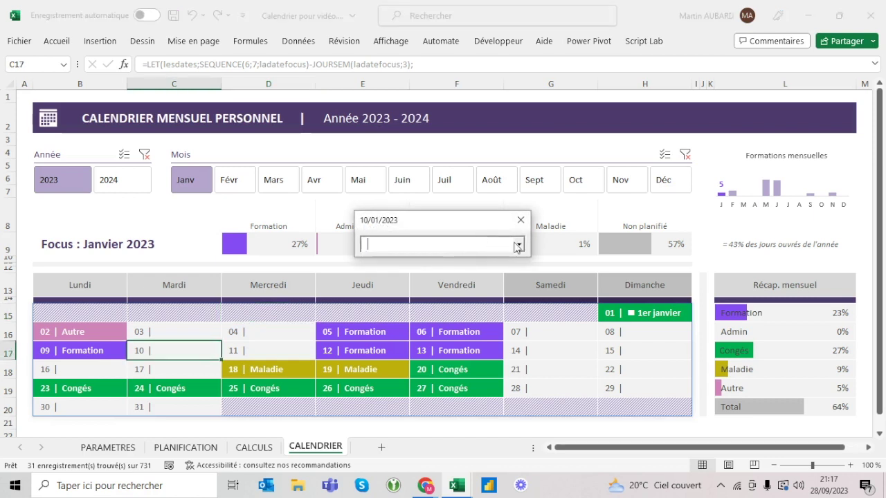
{"action": "left_click", "coordinate": [515, 244]}
{"action": "left_click", "coordinate": [447, 272]}
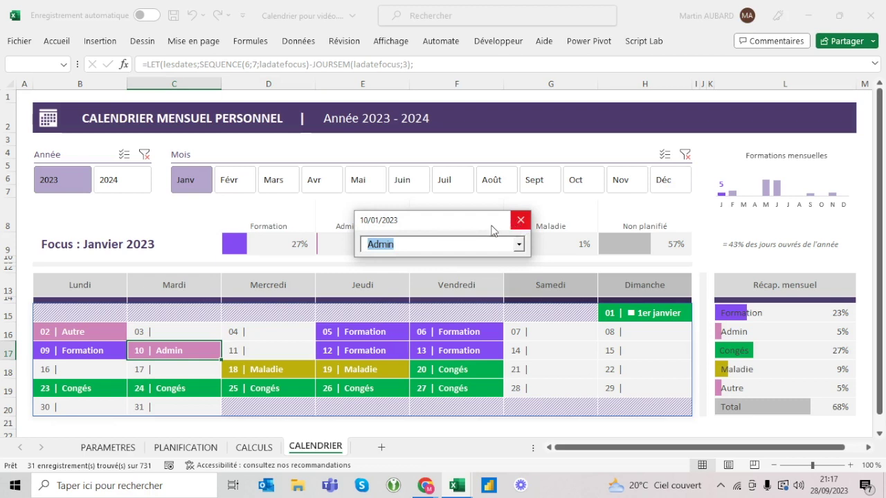
{"action": "left_click", "coordinate": [519, 221]}
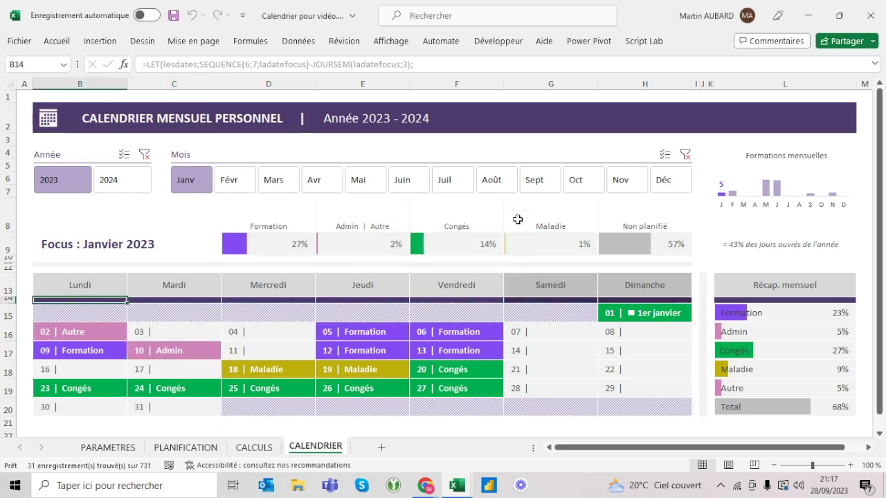
{"action": "left_click", "coordinate": [193, 354]}
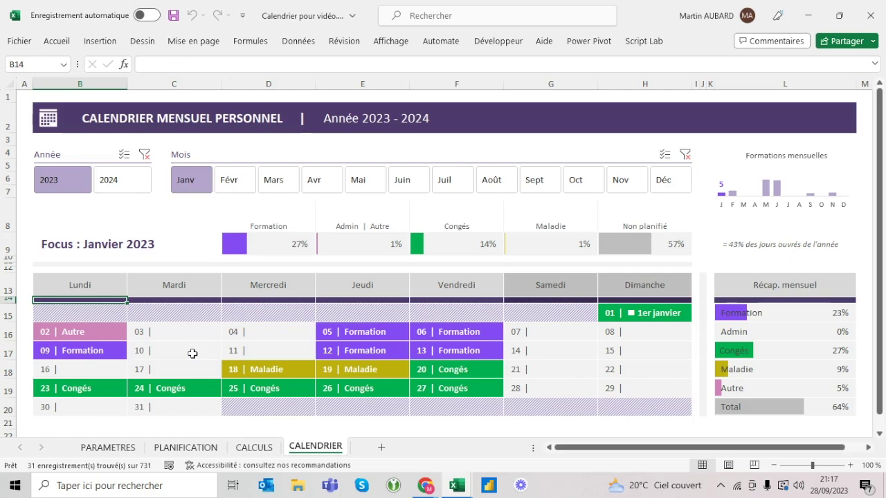
{"action": "key", "text": "alt+F11"}
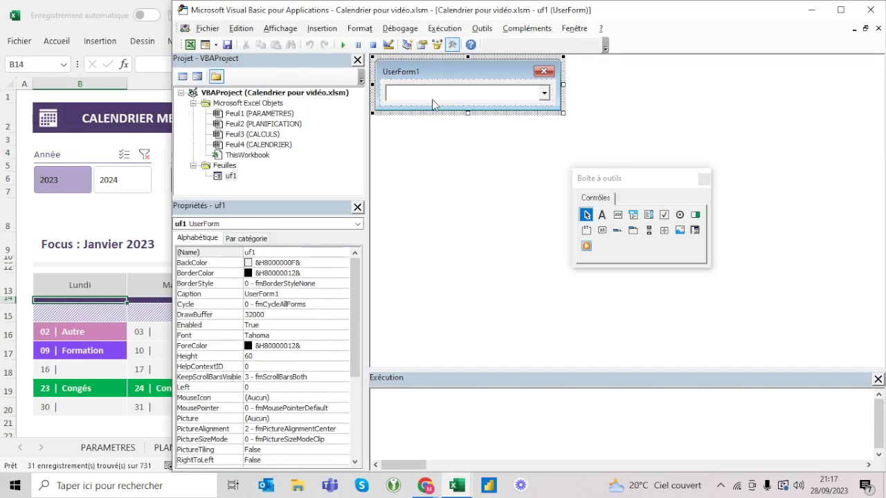
Add Unload Me after the DataBodyRange write line in cbox_Evenement_Change.
{"action": "double_click", "coordinate": [433, 100]}
{"action": "left_click", "coordinate": [776, 193]}
{"action": "key", "text": "Return"}
{"action": "key", "text": "Return"}
{"action": "type", "text": "unload Me"}
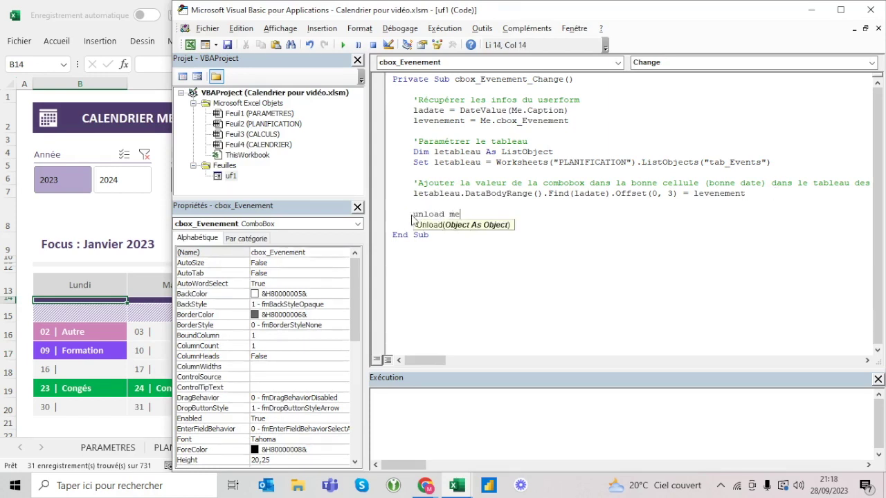
{"action": "key", "text": "Return"}
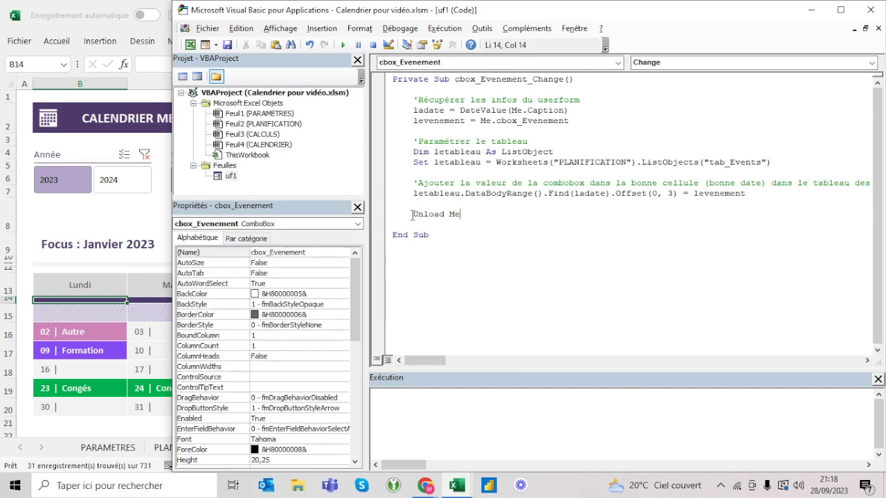
Review the Me references and ListObject declaration, then return to the calendar to clear 18 January.
{"action": "left_click", "coordinate": [487, 121]}
{"action": "left_click", "coordinate": [519, 110]}
{"action": "left_click", "coordinate": [472, 215]}
{"action": "left_click", "coordinate": [545, 151]}
{"action": "left_click", "coordinate": [475, 213]}
{"action": "key", "text": "F5"}
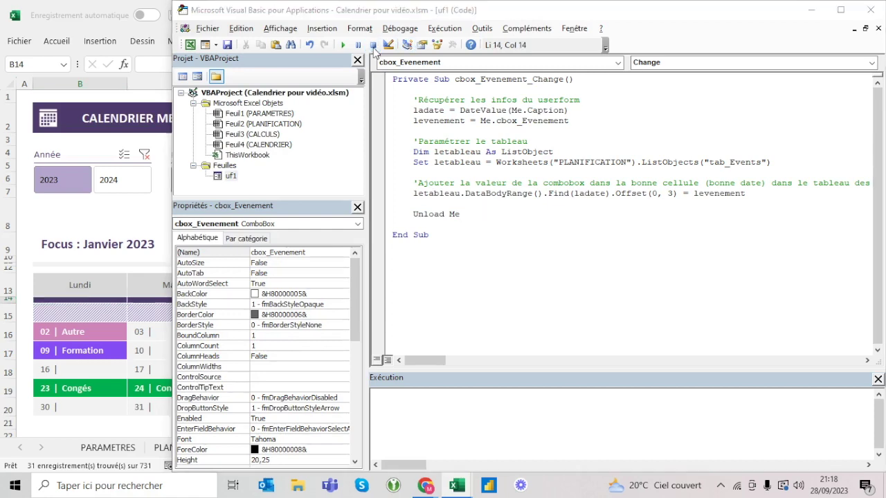
{"action": "left_click", "coordinate": [272, 370]}
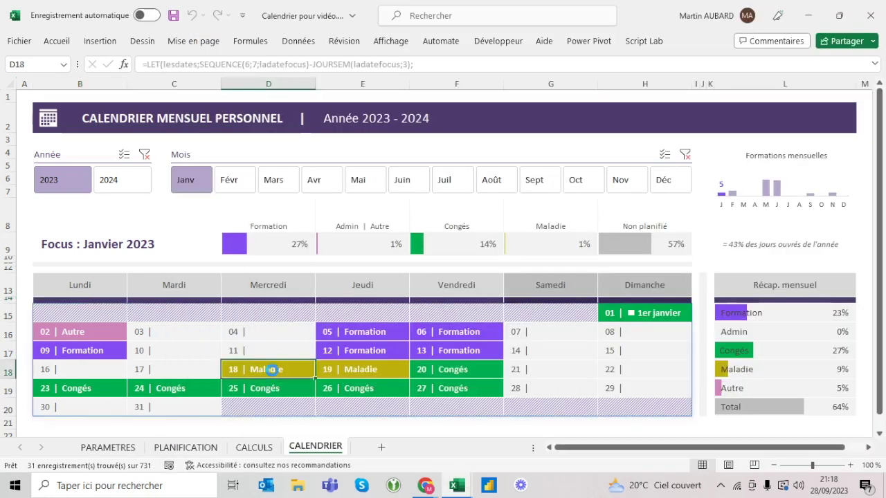
Record Congés for 19 and 18 January, replacing their earlier Maladie entries.
{"action": "left_click", "coordinate": [342, 369]}
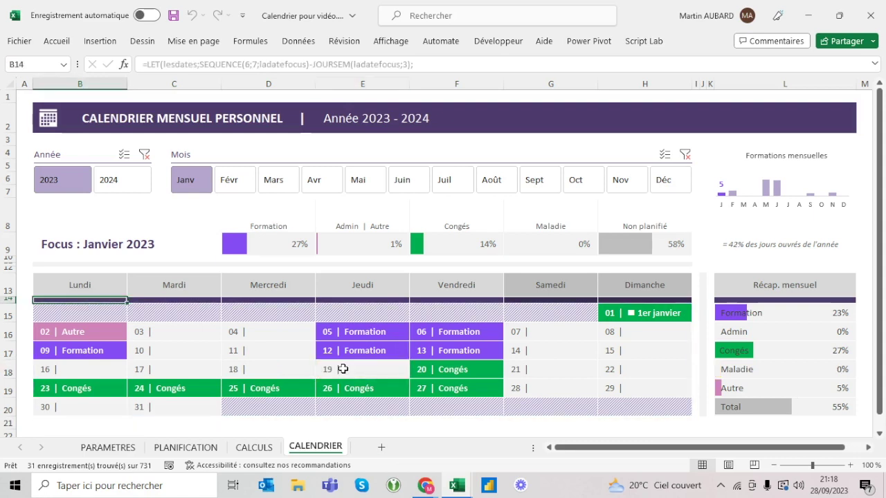
{"action": "left_click", "coordinate": [342, 369]}
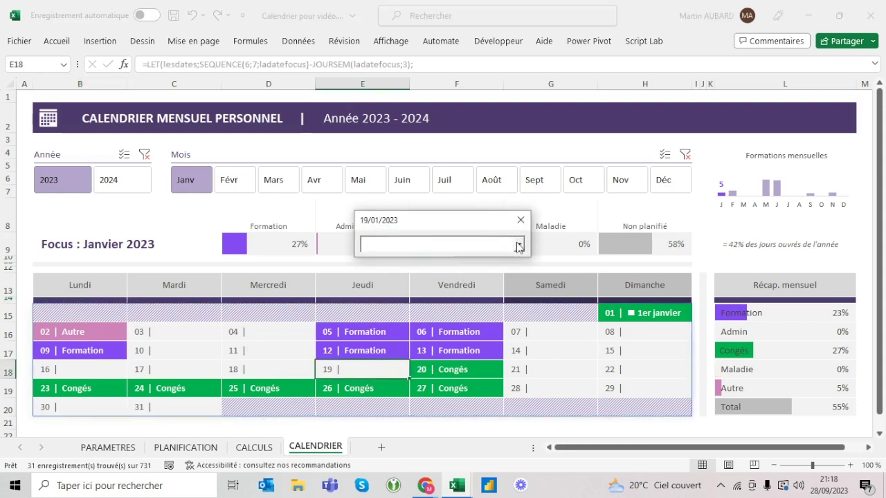
{"action": "left_click", "coordinate": [517, 245]}
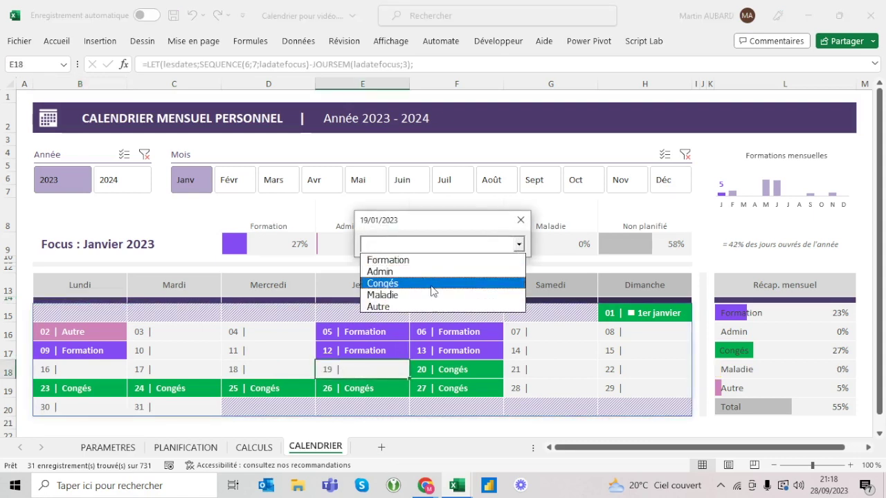
{"action": "left_click", "coordinate": [396, 284]}
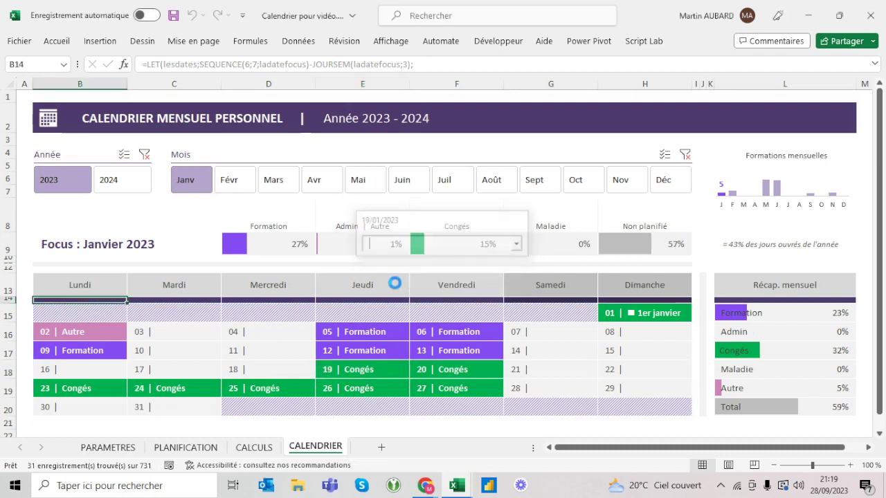
{"action": "left_click", "coordinate": [294, 372]}
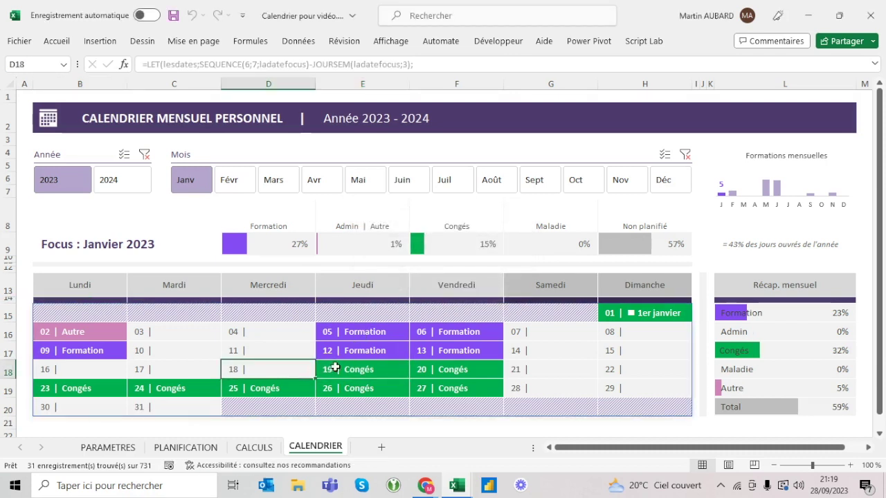
{"action": "double_click", "coordinate": [293, 370]}
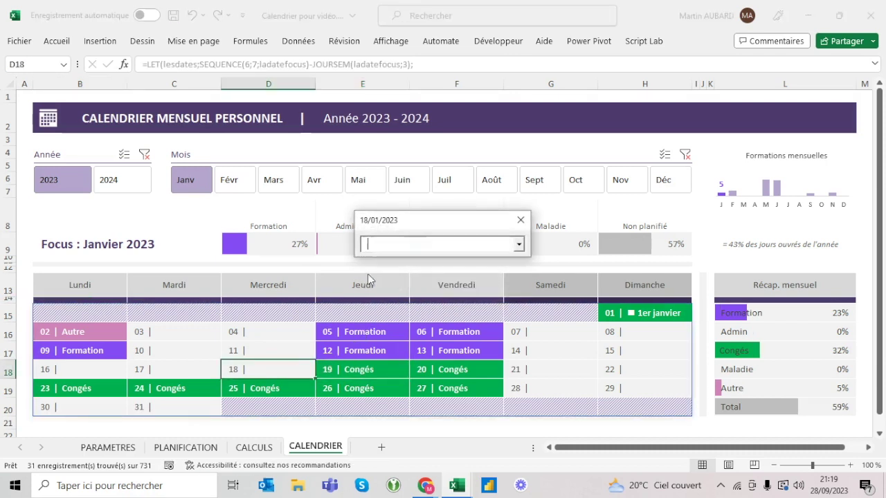
{"action": "left_click", "coordinate": [519, 246]}
{"action": "left_click", "coordinate": [423, 289]}
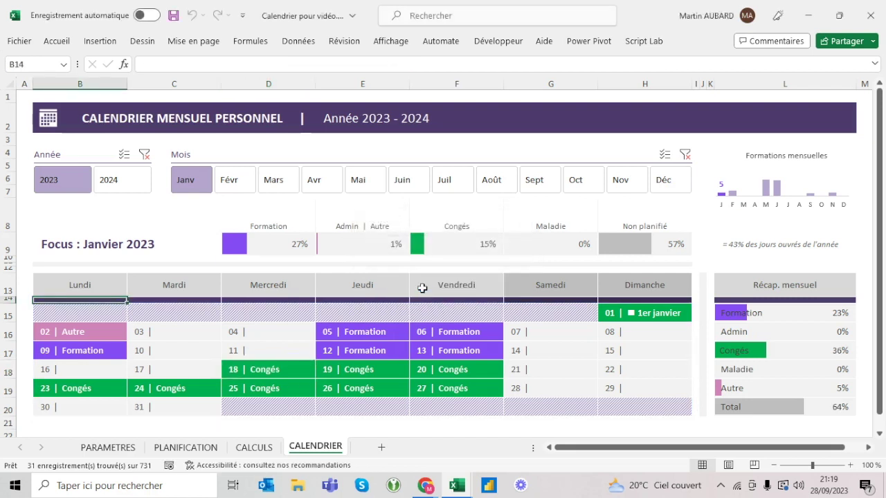
Assign Maladie to 4 January 2023 through the event form.
{"action": "left_click", "coordinate": [286, 355]}
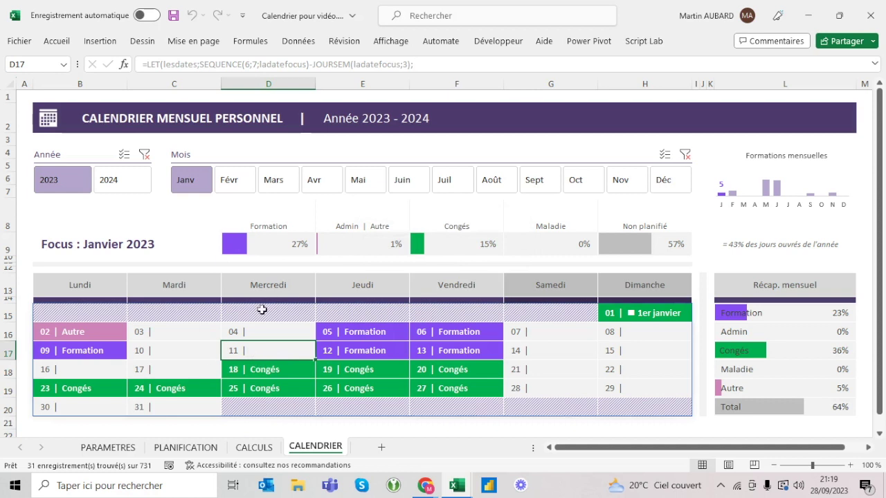
{"action": "left_click", "coordinate": [284, 332]}
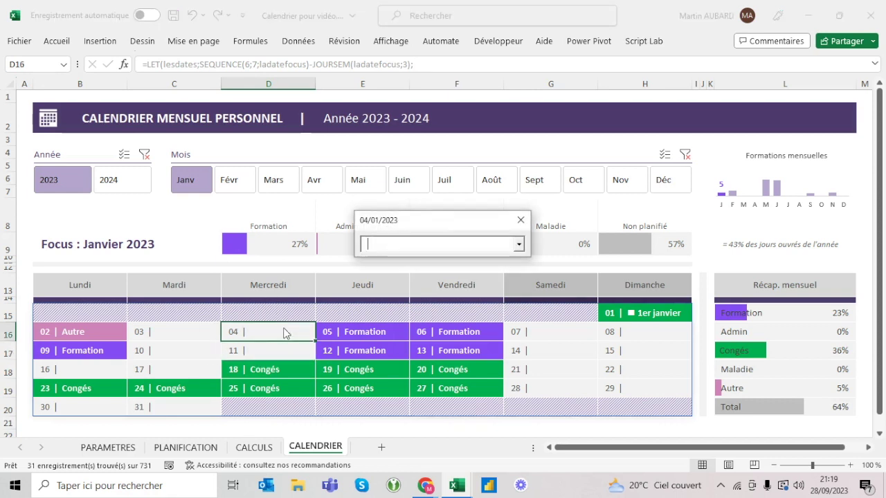
{"action": "left_click", "coordinate": [460, 243]}
{"action": "left_click", "coordinate": [431, 295]}
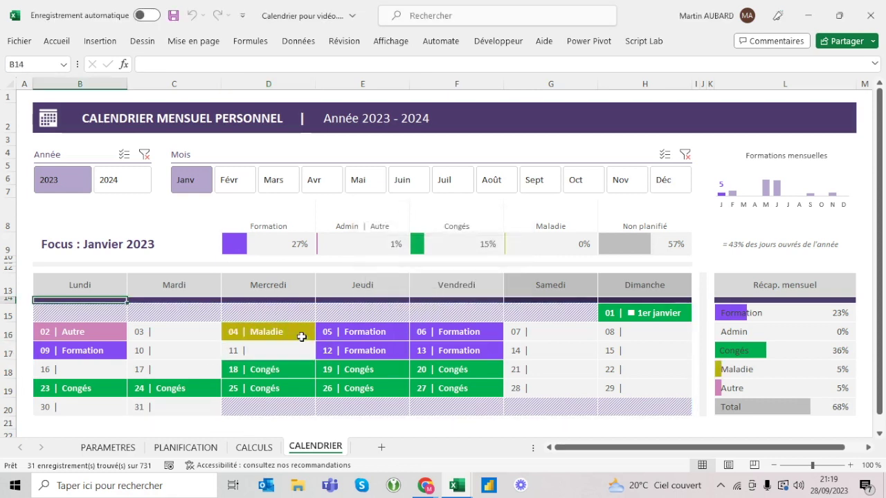
Switch to February 2023 and assign Congés to 14 February, triggering runtime error 91.
{"action": "left_click", "coordinate": [243, 188]}
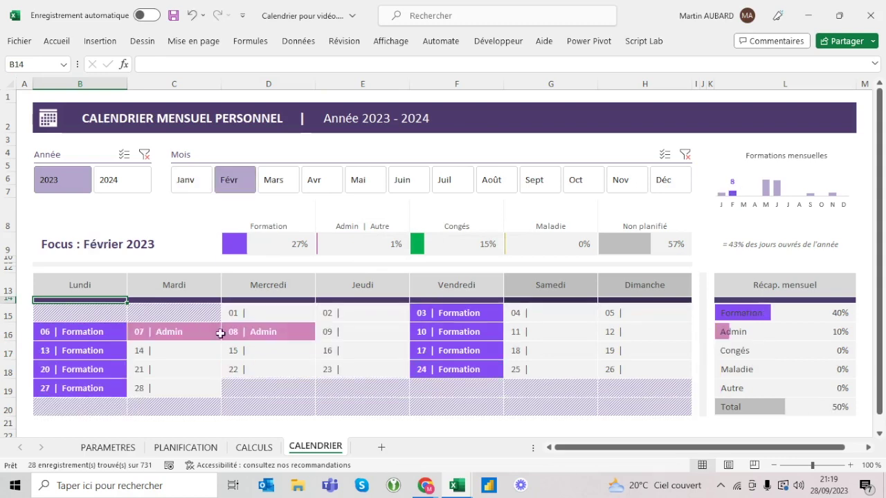
{"action": "left_click", "coordinate": [202, 356]}
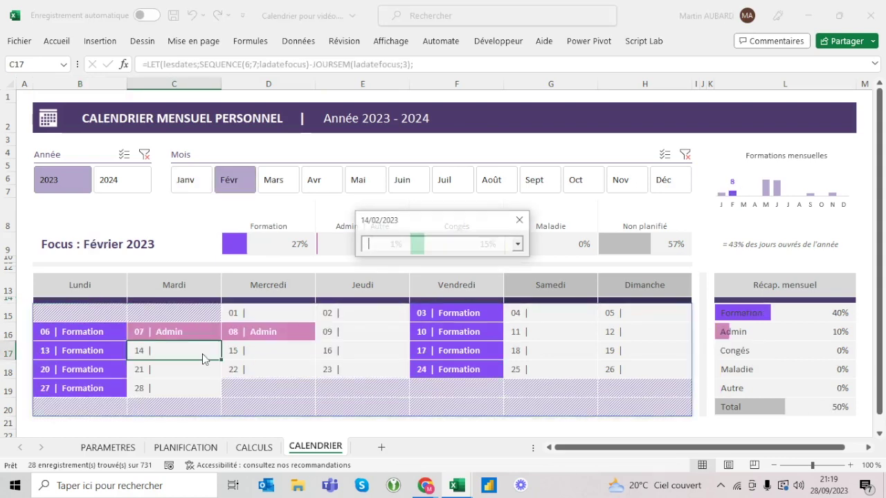
{"action": "left_click", "coordinate": [519, 245]}
{"action": "left_click", "coordinate": [446, 283]}
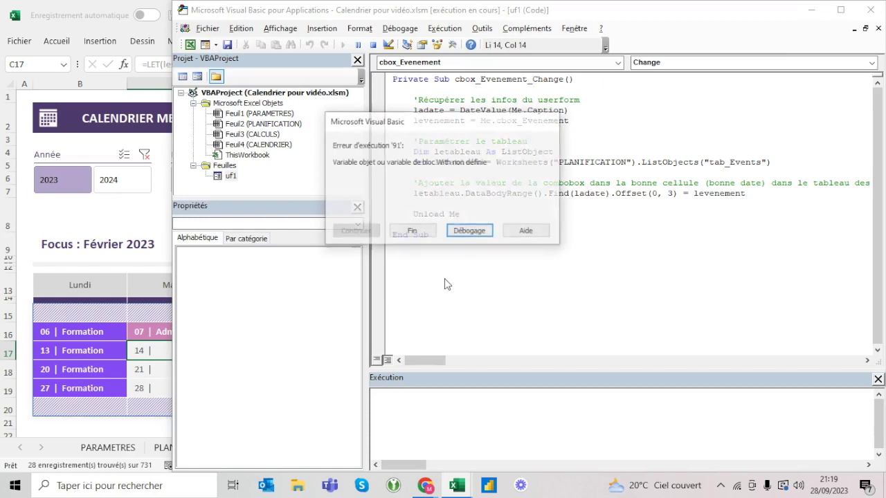
Debug error 91, retry 14 February, stop the macro, and check PLANIFICATION before returning.
{"action": "left_click", "coordinate": [470, 231]}
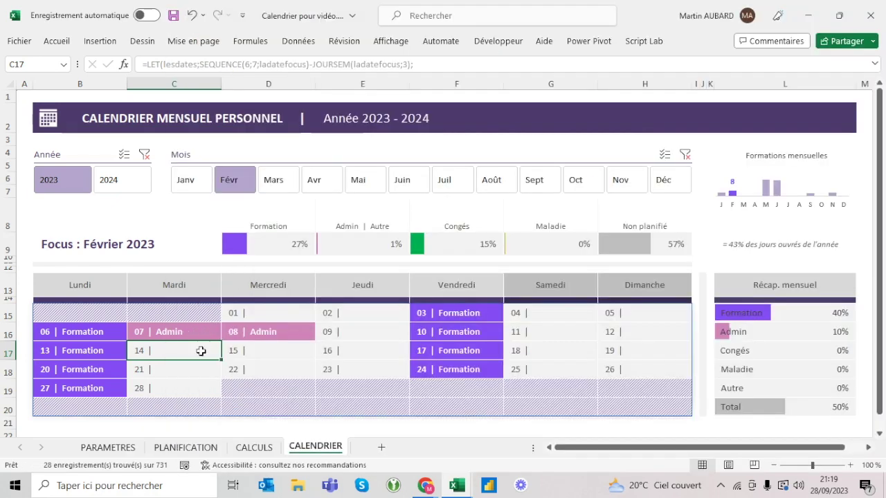
{"action": "left_click", "coordinate": [200, 350]}
{"action": "left_click", "coordinate": [391, 296]}
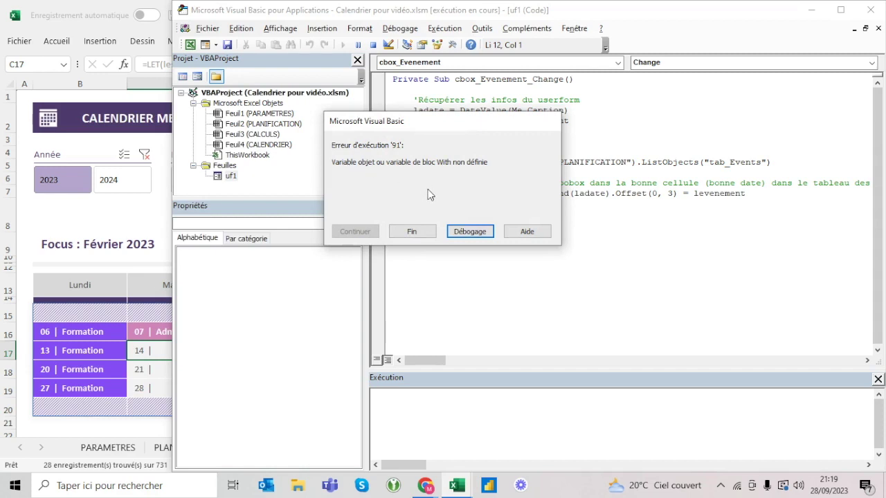
{"action": "left_click", "coordinate": [412, 233]}
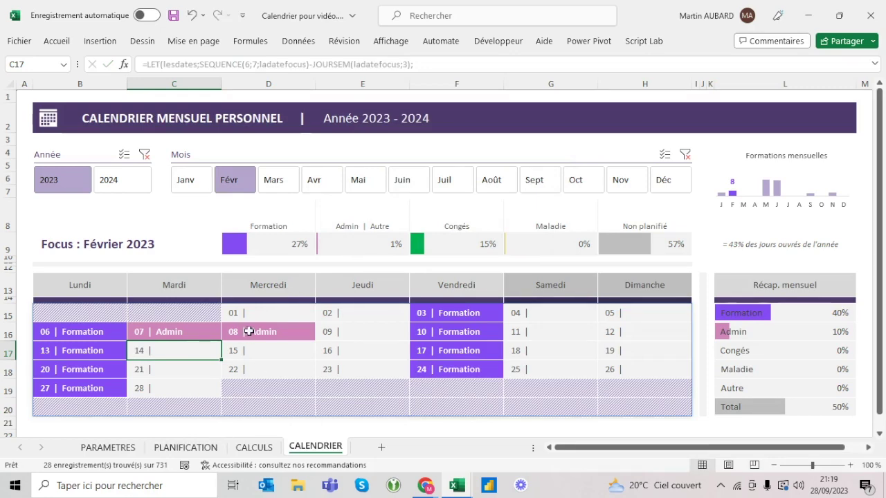
{"action": "left_click", "coordinate": [190, 449]}
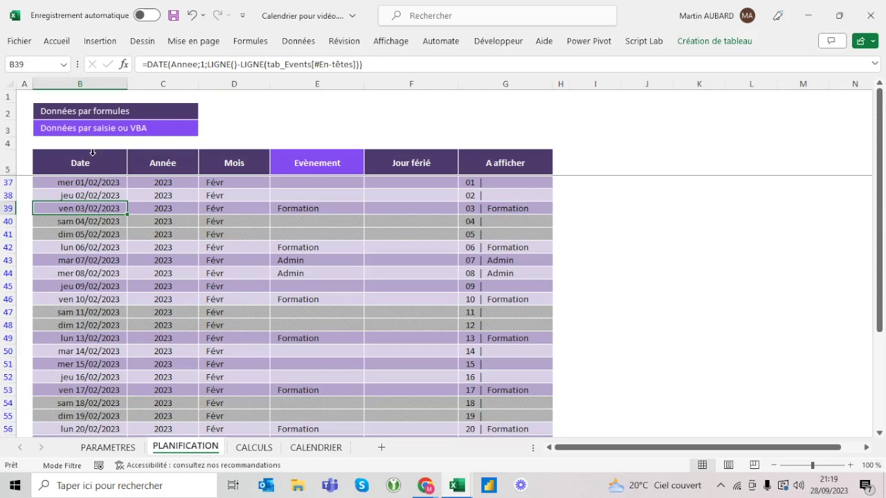
{"action": "left_click", "coordinate": [316, 447]}
Inspect the PLANIFICATION Date column, then clear the Année and Mois slicer filters on CALENDRIER.
{"action": "left_click", "coordinate": [185, 180]}
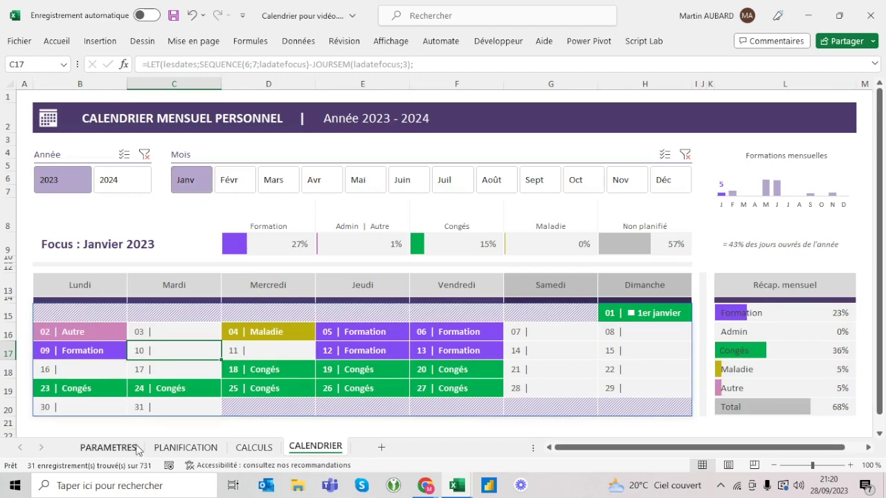
{"action": "left_click", "coordinate": [182, 448]}
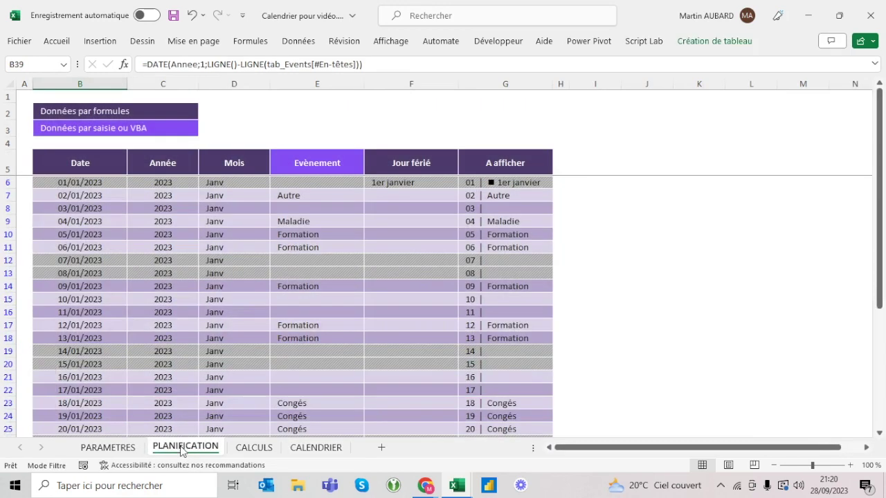
{"action": "left_click", "coordinate": [94, 184]}
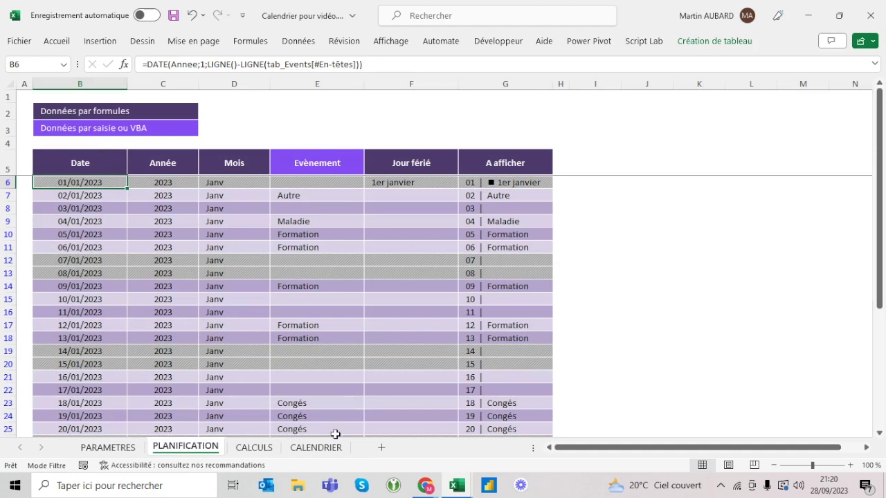
{"action": "left_click", "coordinate": [96, 150]}
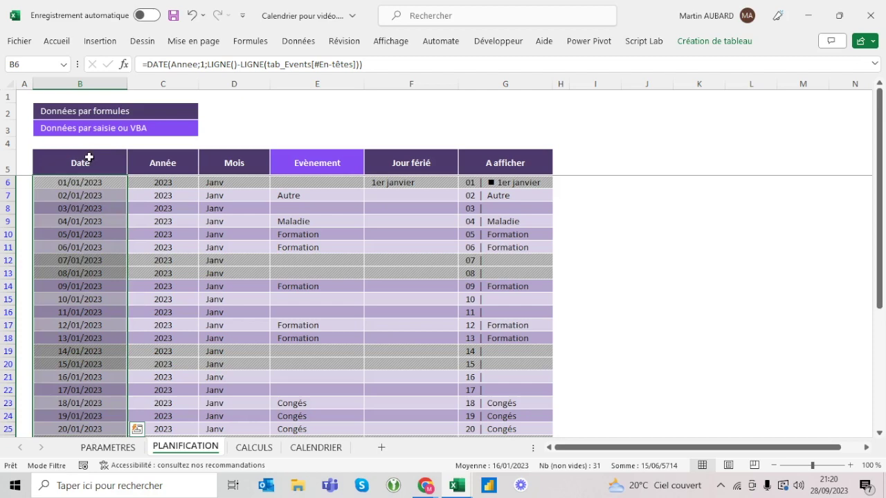
{"action": "scroll", "coordinate": [89, 283], "scroll_direction": "down", "scroll_amount": 9}
{"action": "scroll", "coordinate": [89, 282], "scroll_direction": "up", "scroll_amount": 10}
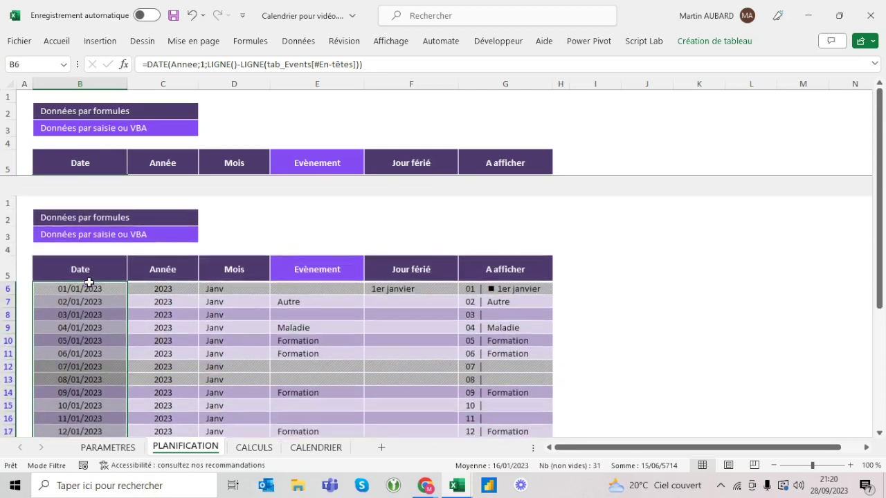
{"action": "left_click", "coordinate": [315, 447]}
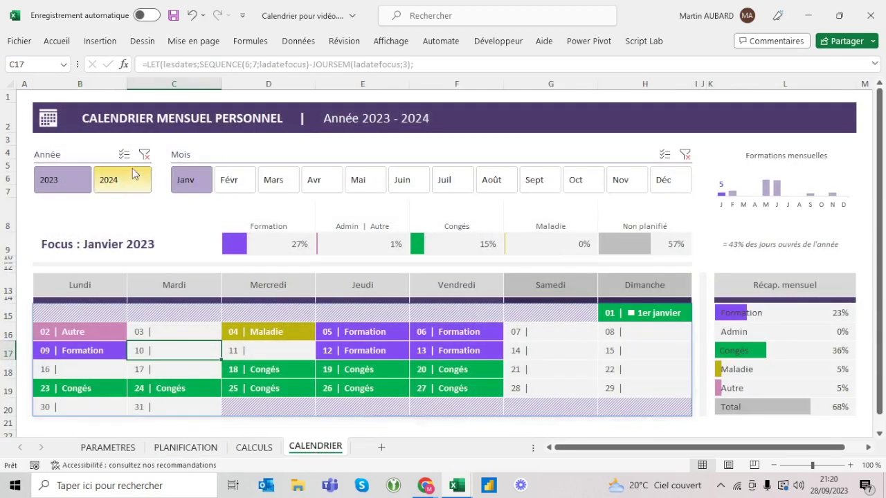
{"action": "left_click", "coordinate": [145, 155]}
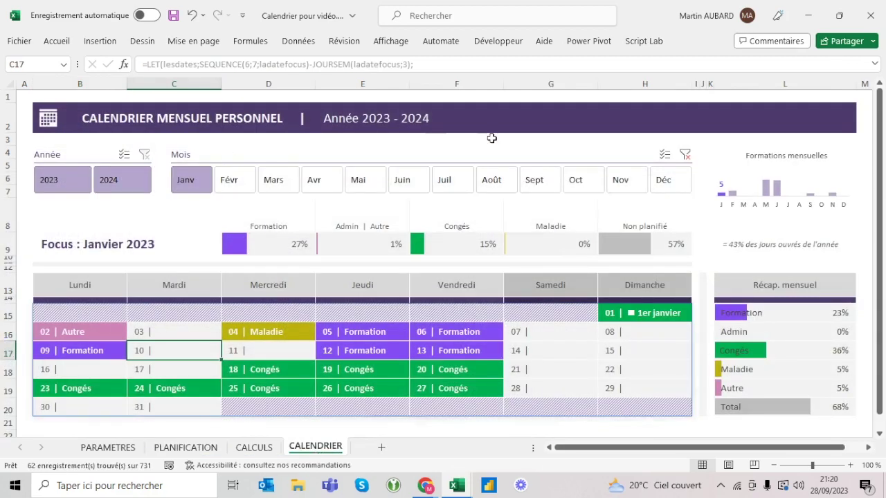
{"action": "left_click", "coordinate": [685, 155]}
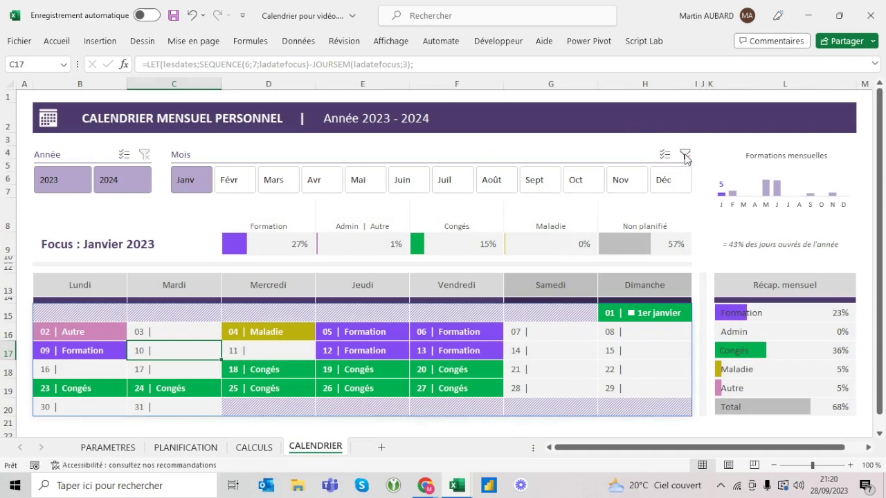
Apply the Date courte (short date) number format to the whole PLANIFICATION Date column.
{"action": "left_click", "coordinate": [249, 450]}
{"action": "left_click", "coordinate": [171, 447]}
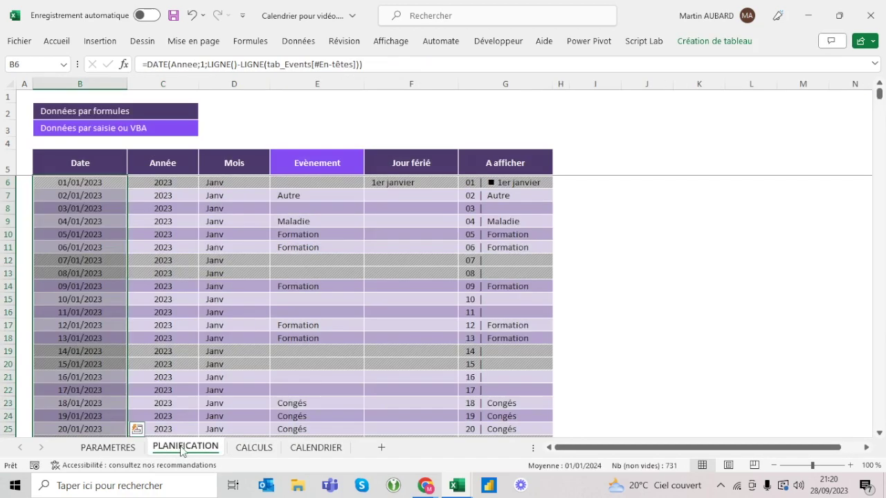
{"action": "scroll", "coordinate": [85, 219], "scroll_direction": "down", "scroll_amount": 8}
{"action": "scroll", "coordinate": [85, 219], "scroll_direction": "down", "scroll_amount": 7}
{"action": "scroll", "coordinate": [85, 216], "scroll_direction": "up", "scroll_amount": 6}
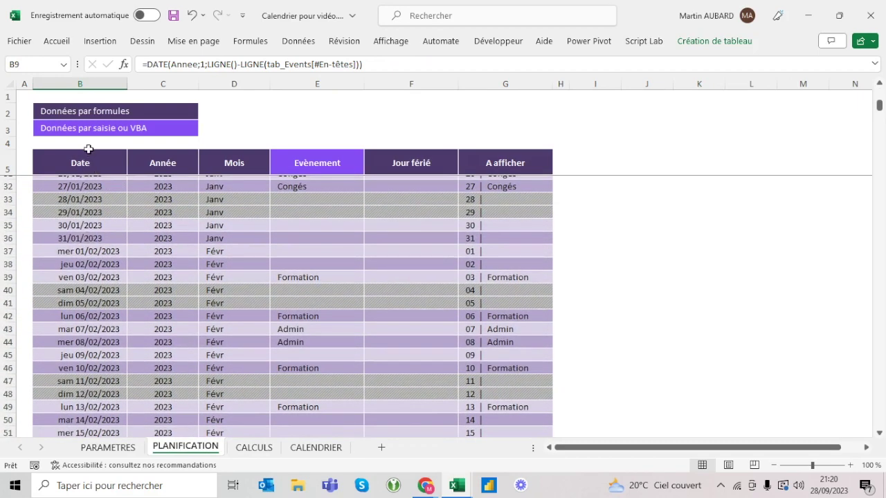
{"action": "left_click", "coordinate": [86, 148]}
{"action": "left_click", "coordinate": [56, 41]}
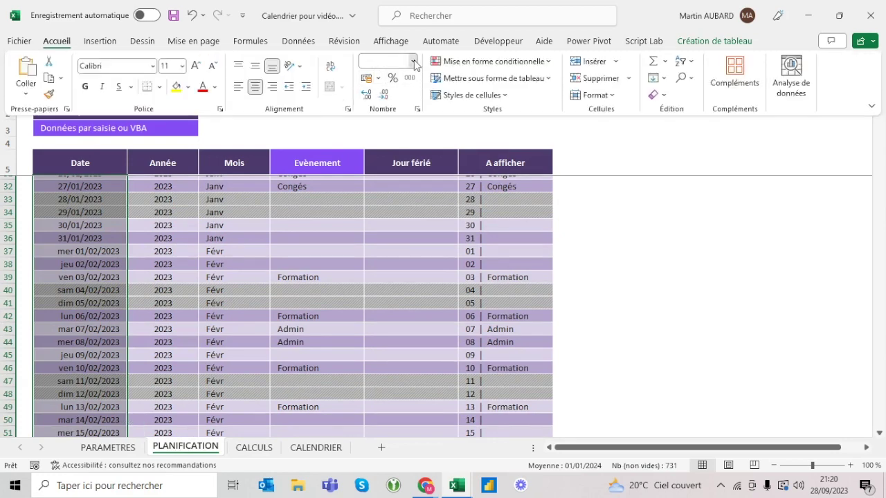
{"action": "left_click", "coordinate": [413, 61]}
{"action": "left_click", "coordinate": [405, 218]}
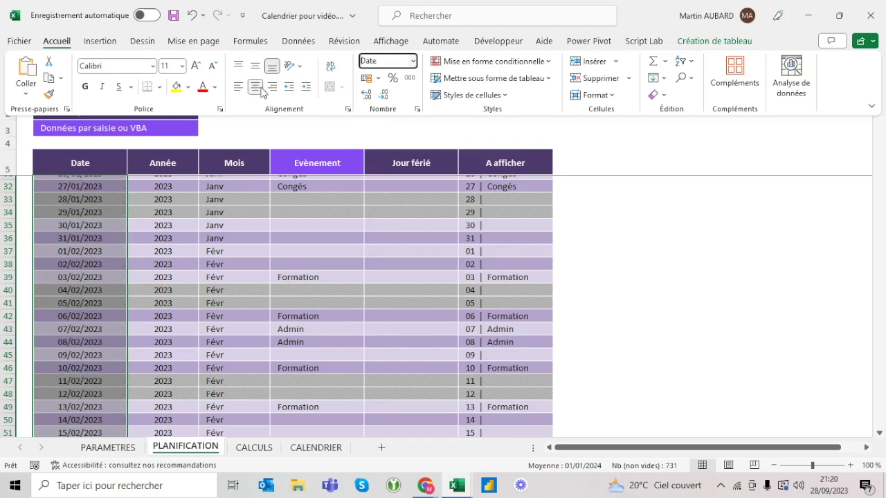
Return to the top of the Date column and go back to the CALENDRIER sheet.
{"action": "left_click", "coordinate": [80, 237]}
{"action": "left_click", "coordinate": [105, 151]}
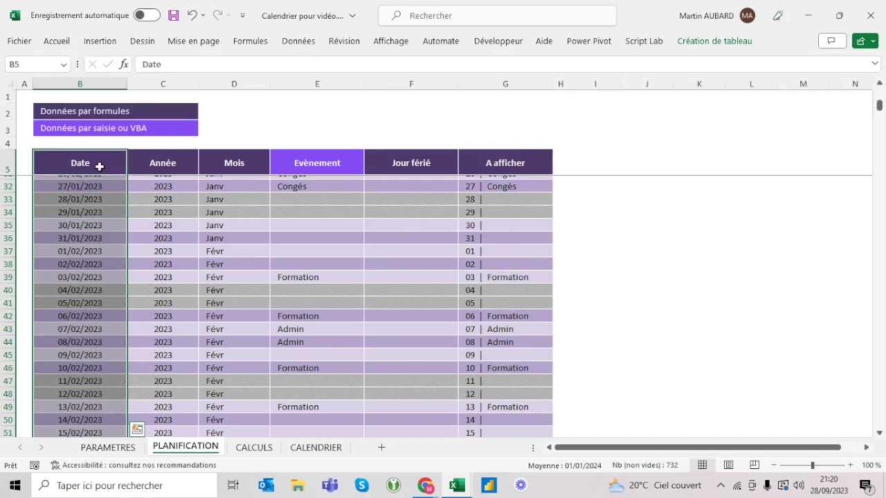
{"action": "left_click", "coordinate": [99, 166]}
{"action": "key", "text": "Down"}
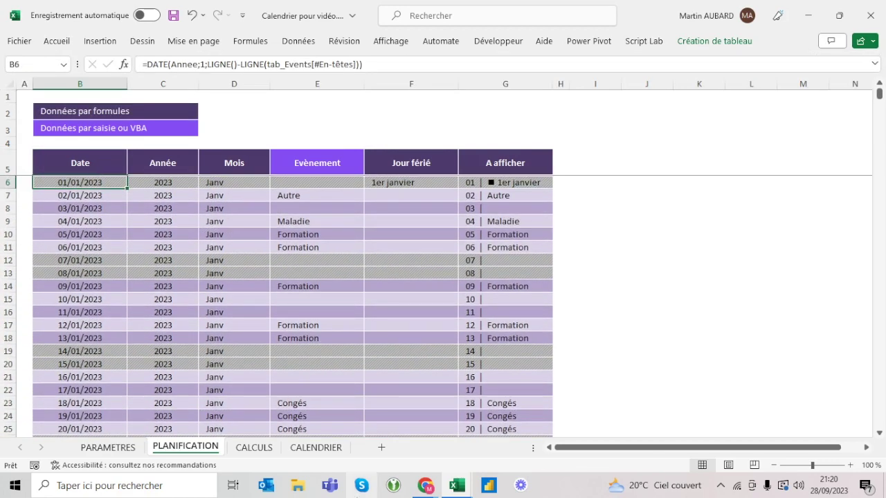
{"action": "left_click", "coordinate": [336, 447]}
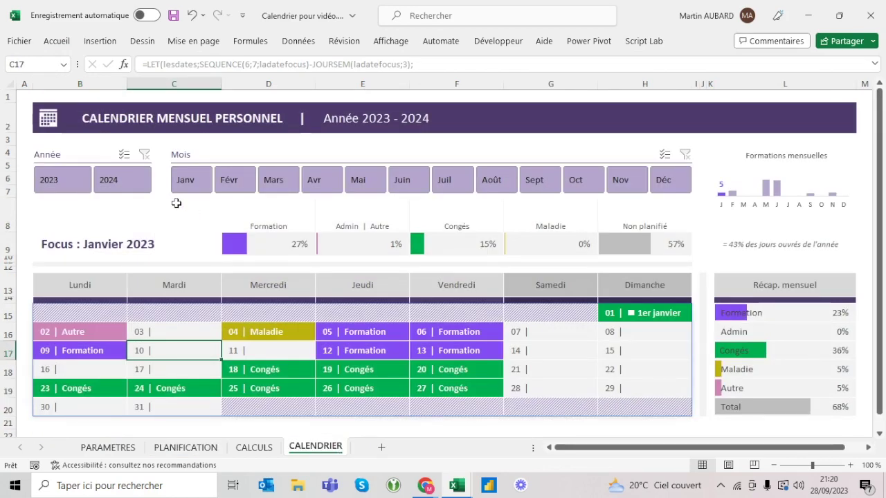
{"action": "left_click", "coordinate": [117, 181]}
{"action": "left_click", "coordinate": [87, 183]}
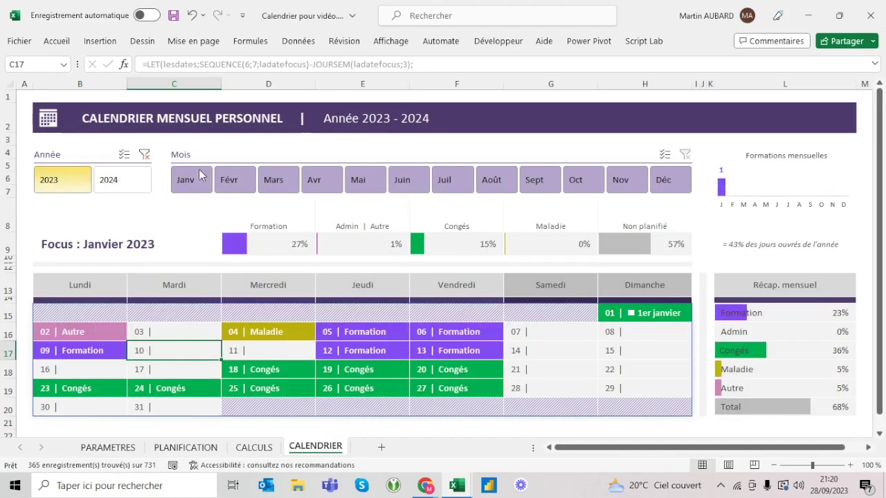
{"action": "left_click", "coordinate": [127, 179]}
{"action": "left_click", "coordinate": [324, 179]}
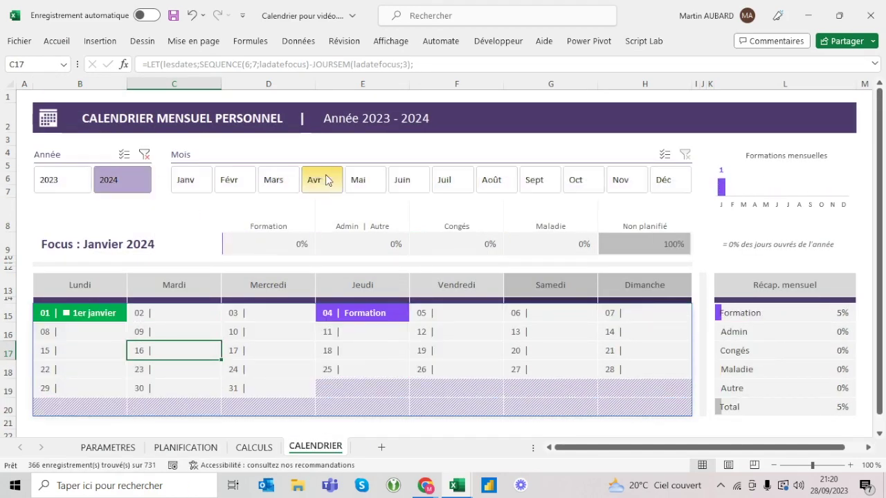
{"action": "left_click", "coordinate": [264, 316]}
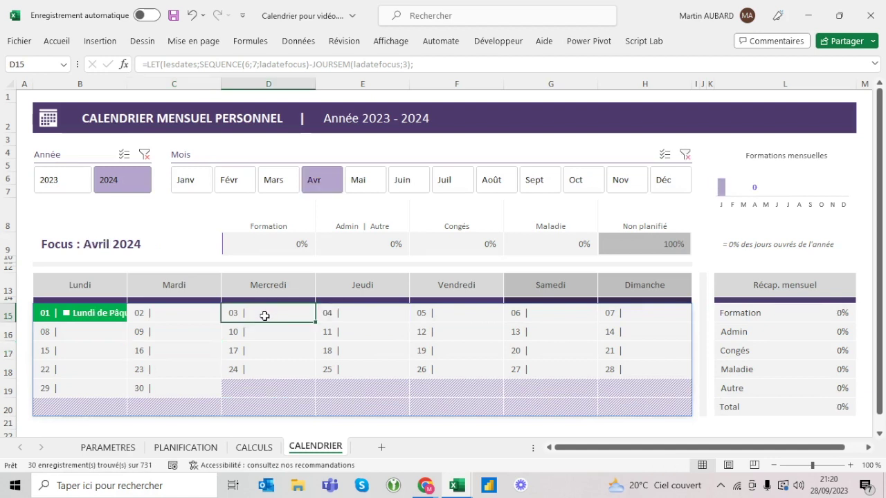
{"action": "left_click", "coordinate": [436, 284]}
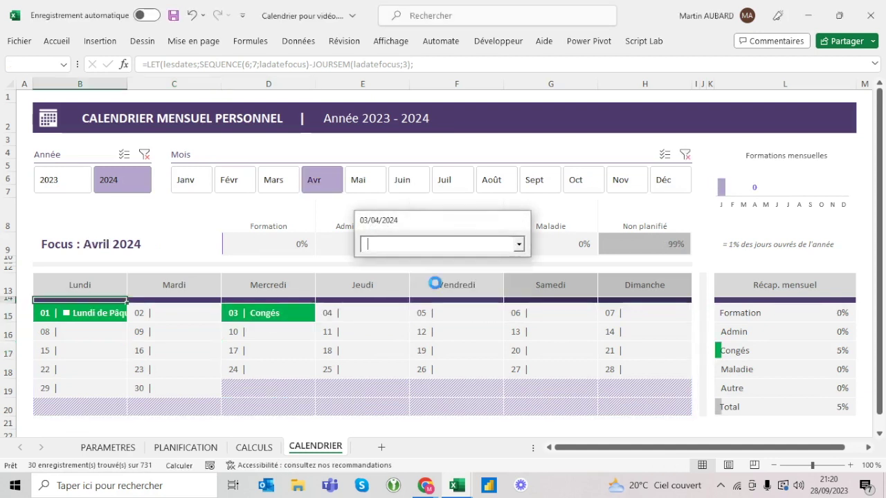
{"action": "left_click", "coordinate": [303, 332]}
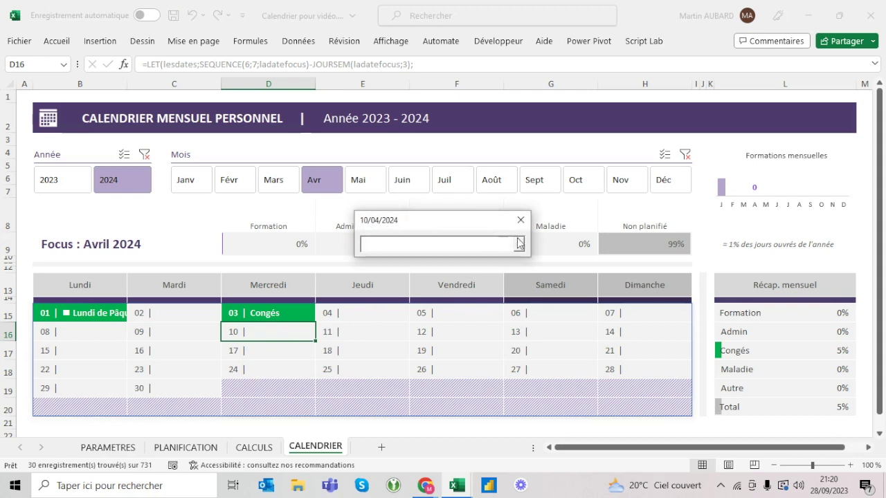
{"action": "left_click", "coordinate": [518, 243]}
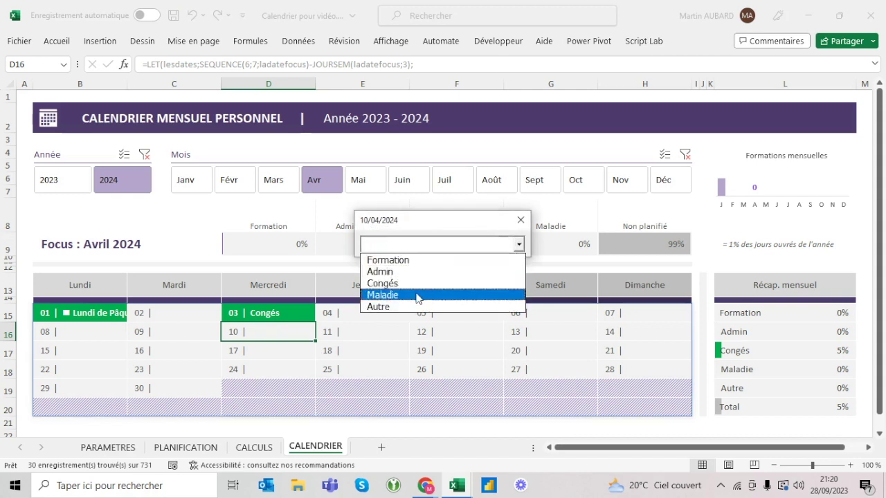
{"action": "left_click", "coordinate": [409, 259]}
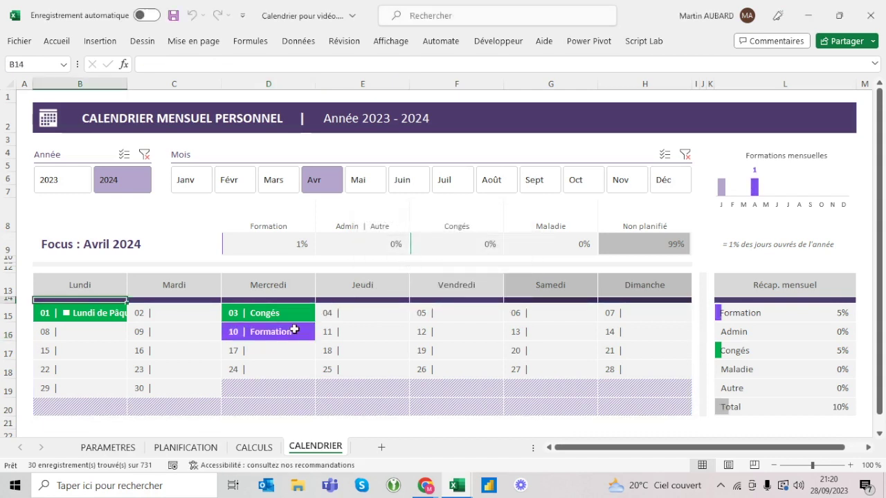
{"action": "left_click", "coordinate": [294, 330]}
{"action": "left_click", "coordinate": [295, 312]}
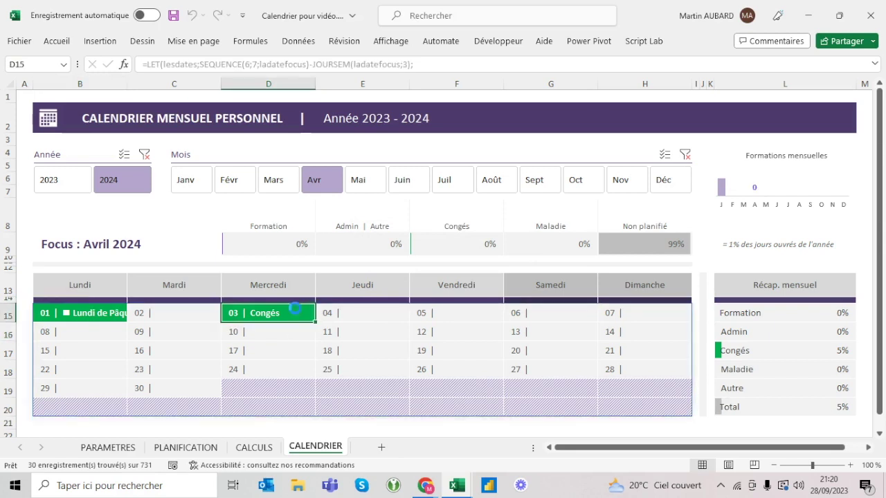
{"action": "left_click", "coordinate": [73, 179]}
{"action": "left_click", "coordinate": [187, 181]}
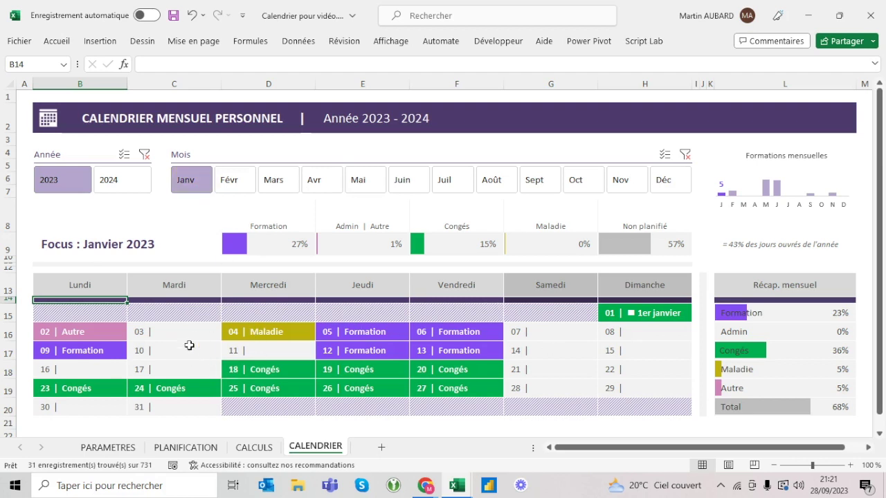
{"action": "left_click", "coordinate": [562, 336]}
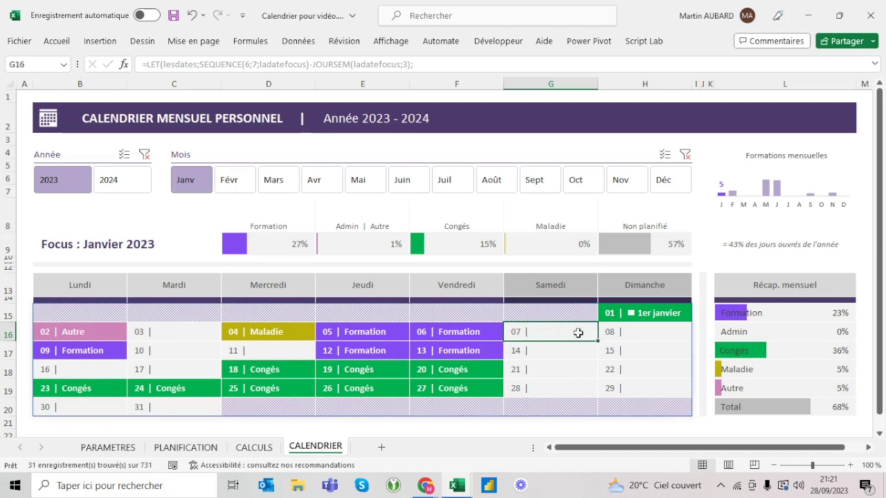
{"action": "double_click", "coordinate": [578, 332]}
{"action": "left_click", "coordinate": [518, 243]}
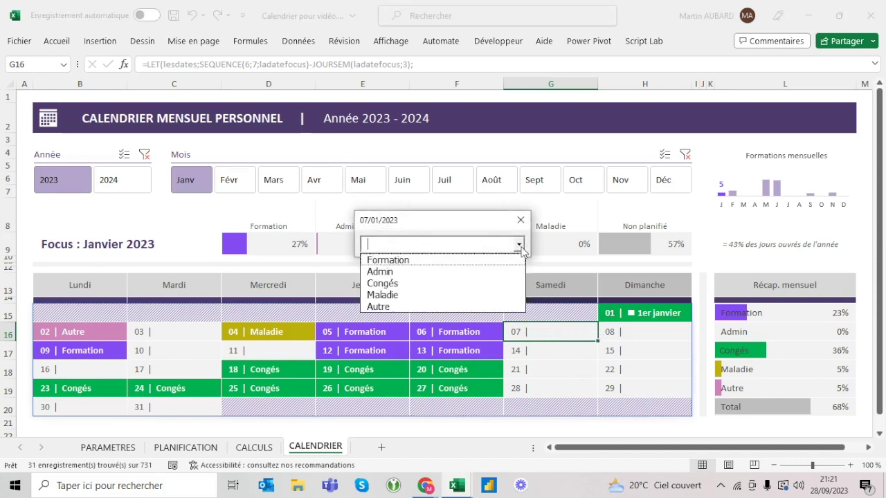
{"action": "left_click", "coordinate": [470, 267]}
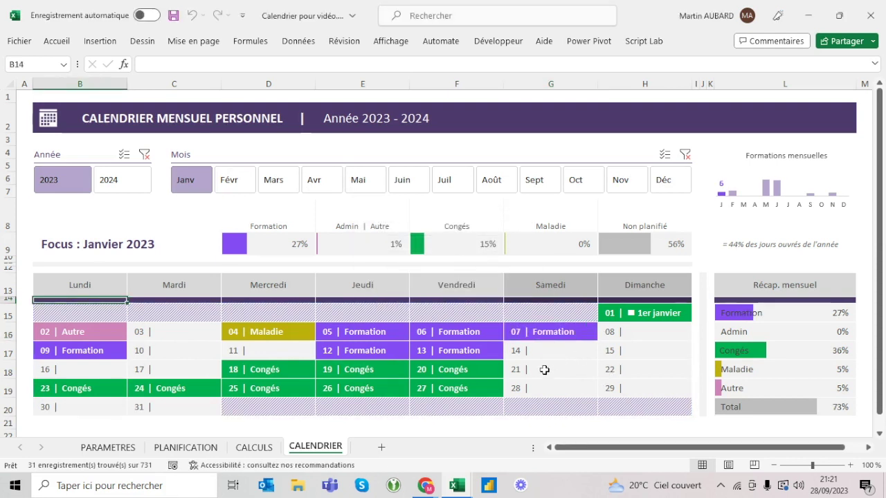
{"action": "right_click", "coordinate": [550, 335]}
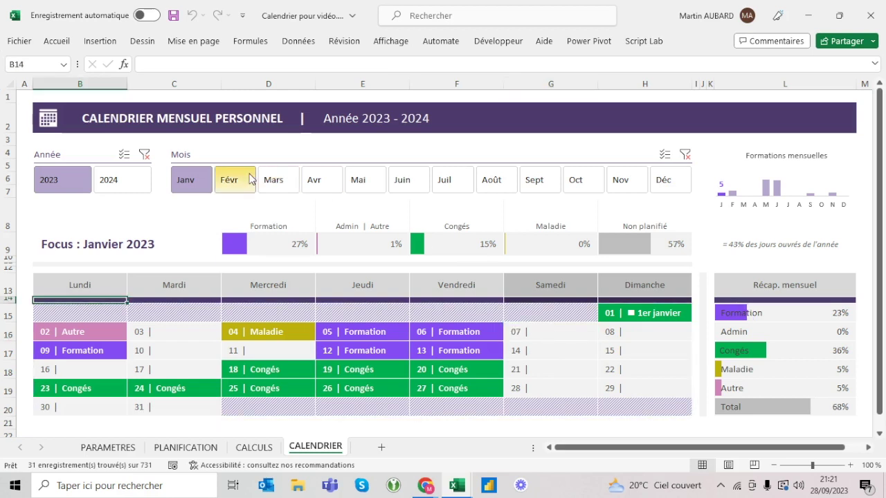
Show September 2023 on the calendar, opening and closing the 6 September picker unchanged.
{"action": "left_click", "coordinate": [494, 182]}
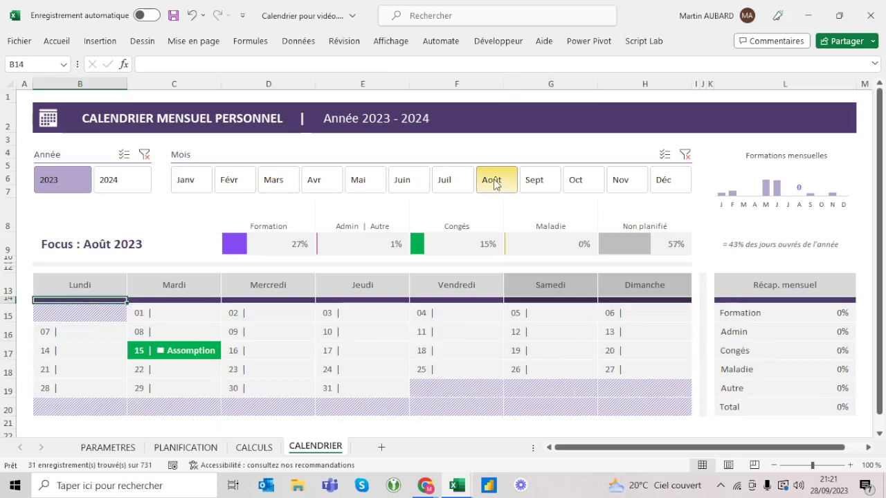
{"action": "left_click", "coordinate": [538, 182]}
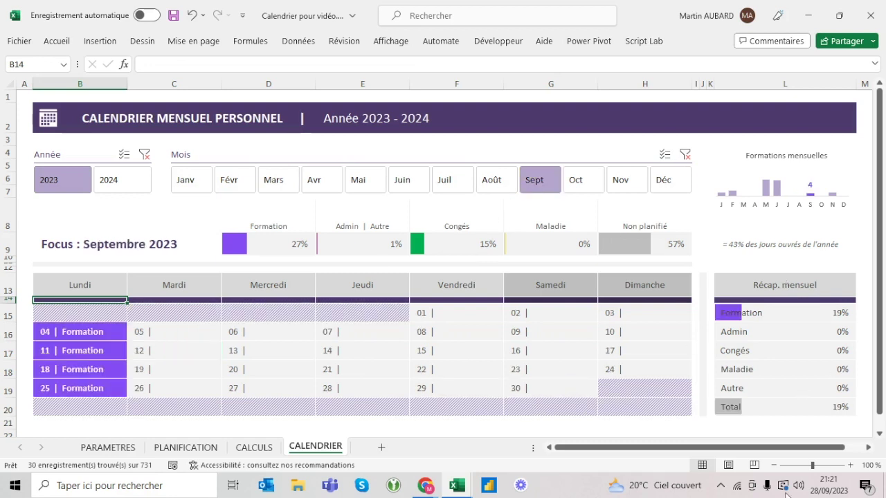
{"action": "left_click", "coordinate": [286, 332]}
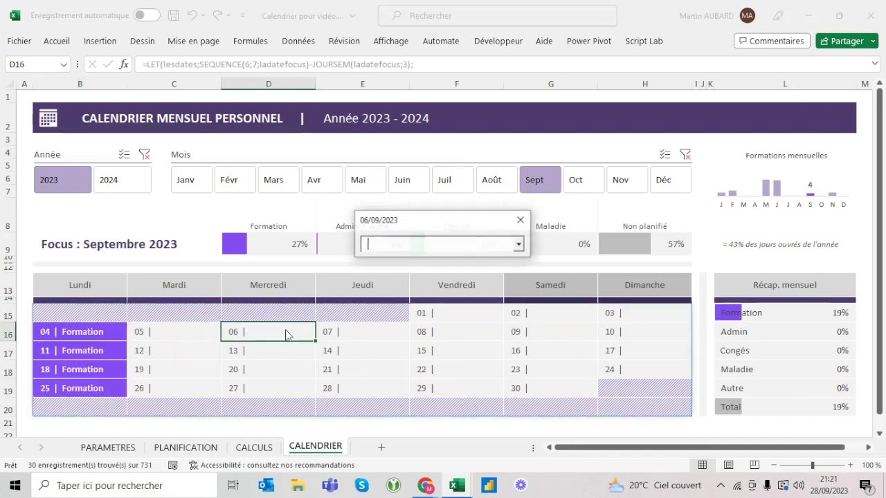
{"action": "left_click", "coordinate": [520, 220]}
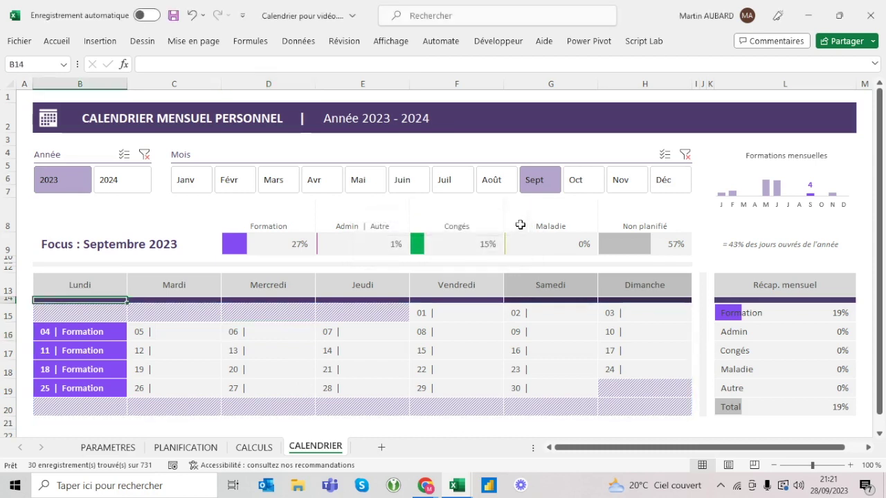
Record Autre for 28 September and Congés for 29 September.
{"action": "left_click", "coordinate": [347, 387]}
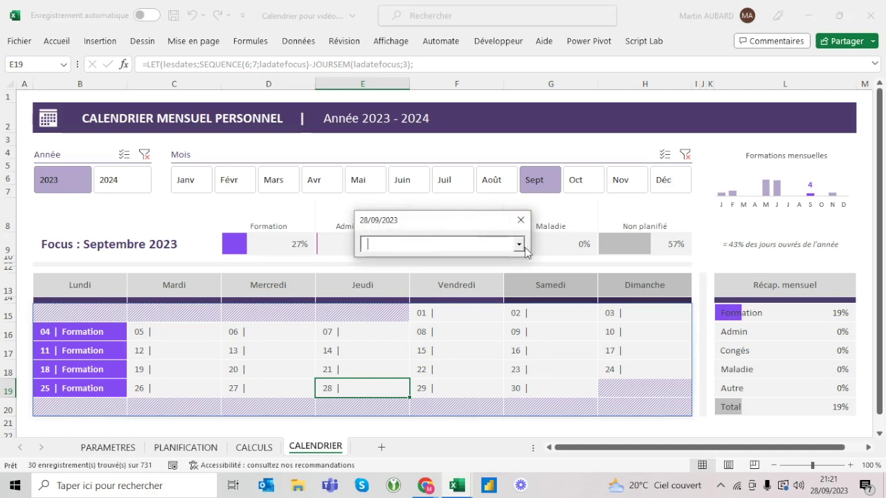
{"action": "left_click", "coordinate": [521, 246]}
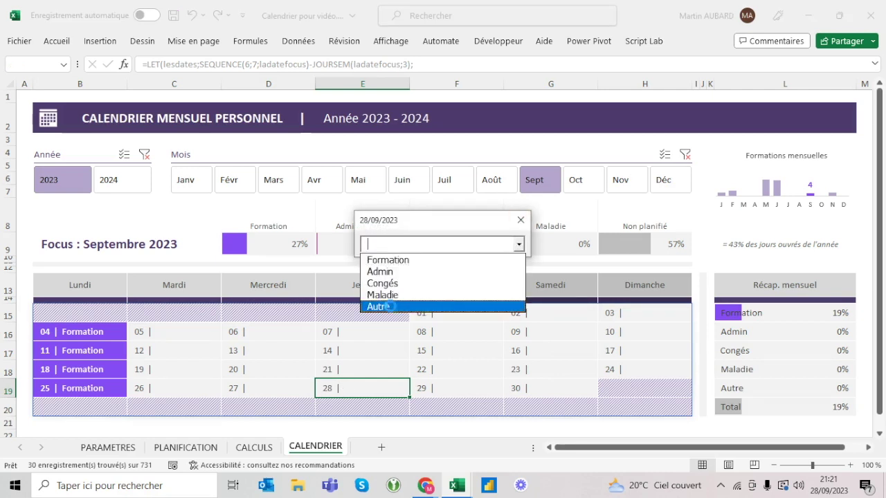
{"action": "left_click", "coordinate": [392, 308]}
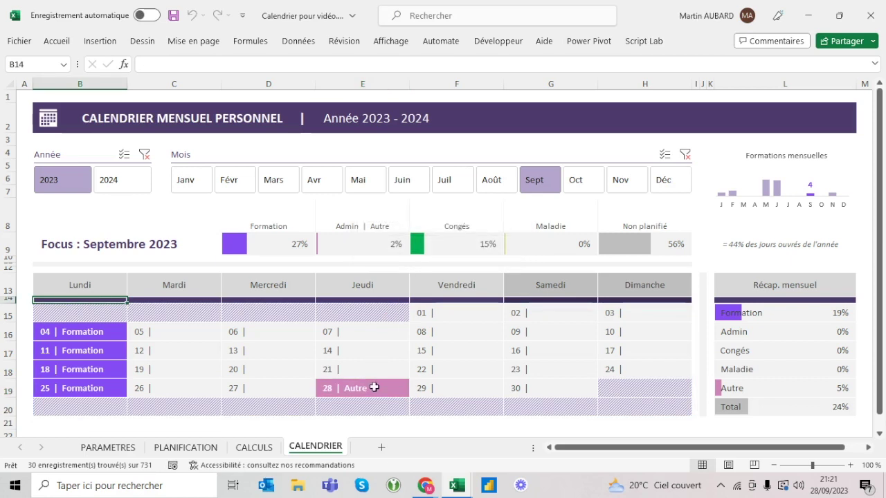
{"action": "left_click", "coordinate": [429, 388]}
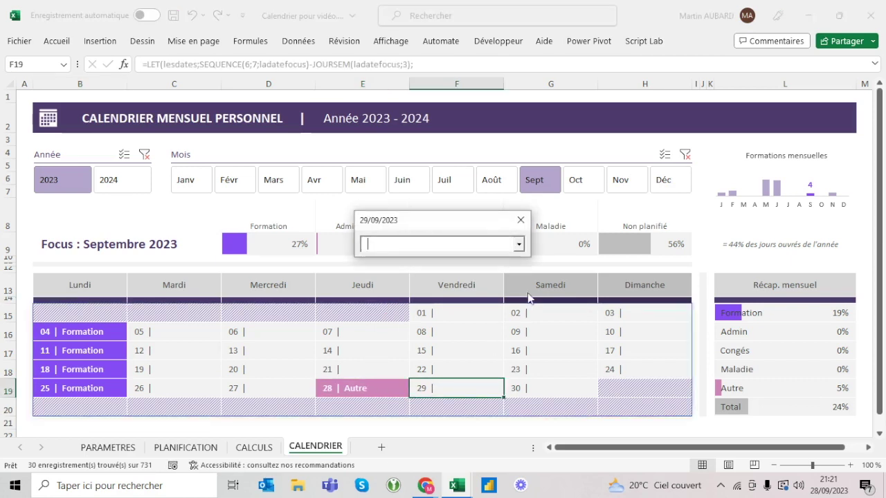
{"action": "left_click", "coordinate": [518, 245]}
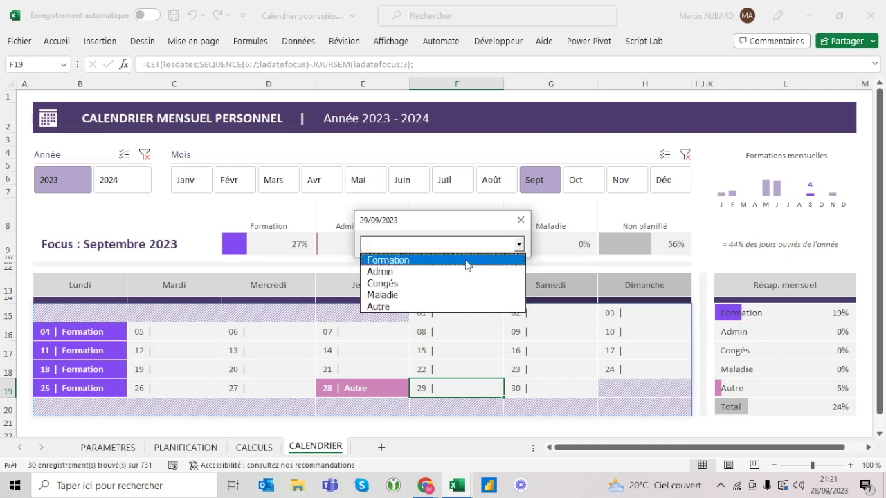
{"action": "left_click", "coordinate": [437, 283]}
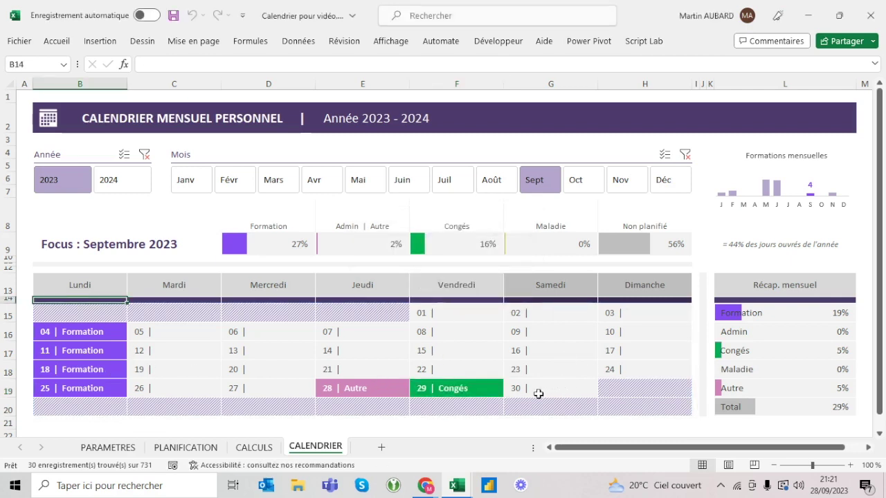
Remove the Formation entry from Monday 25 September.
{"action": "left_click", "coordinate": [266, 387]}
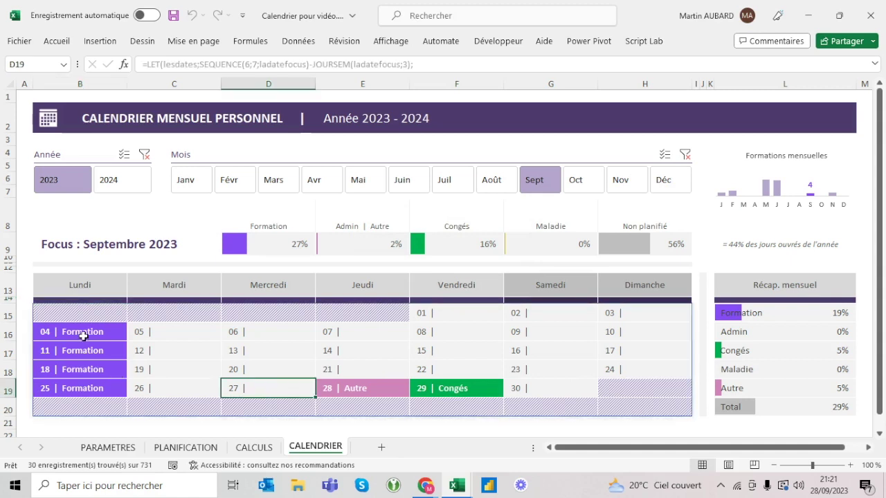
{"action": "left_click", "coordinate": [76, 386]}
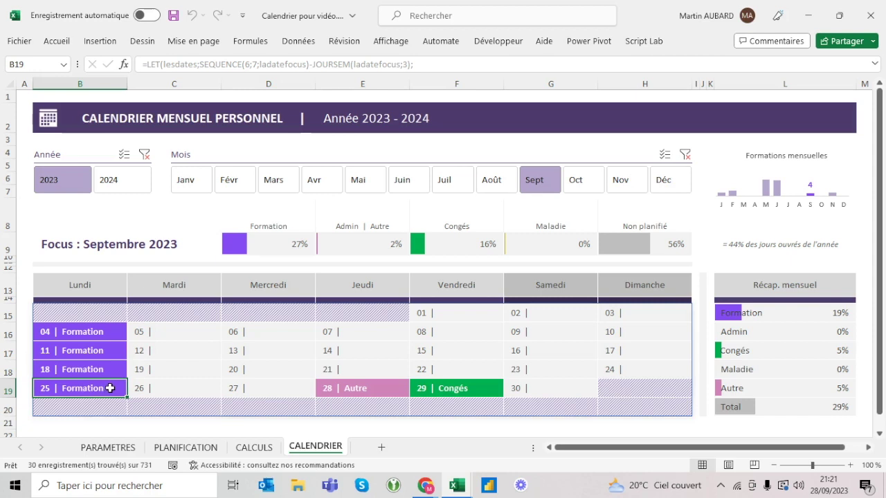
{"action": "double_click", "coordinate": [110, 388]}
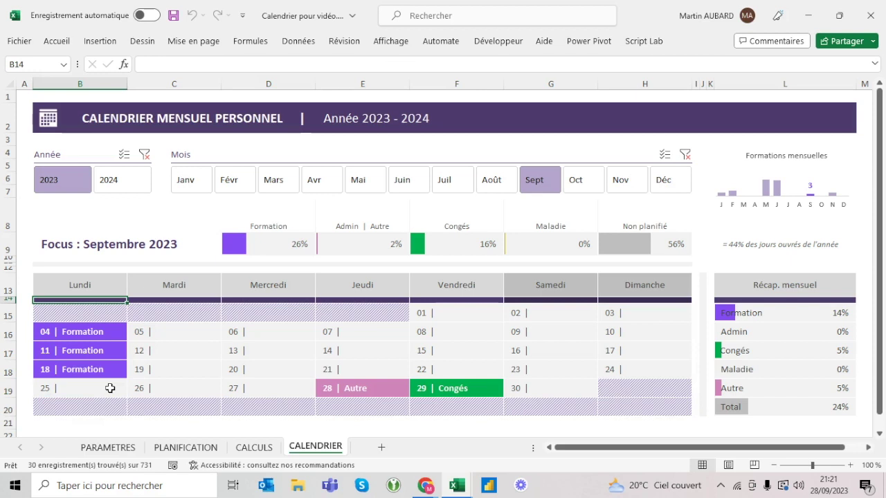
Browse February, March and April 2023, then set the calendar back to January 2023.
{"action": "left_click", "coordinate": [192, 188]}
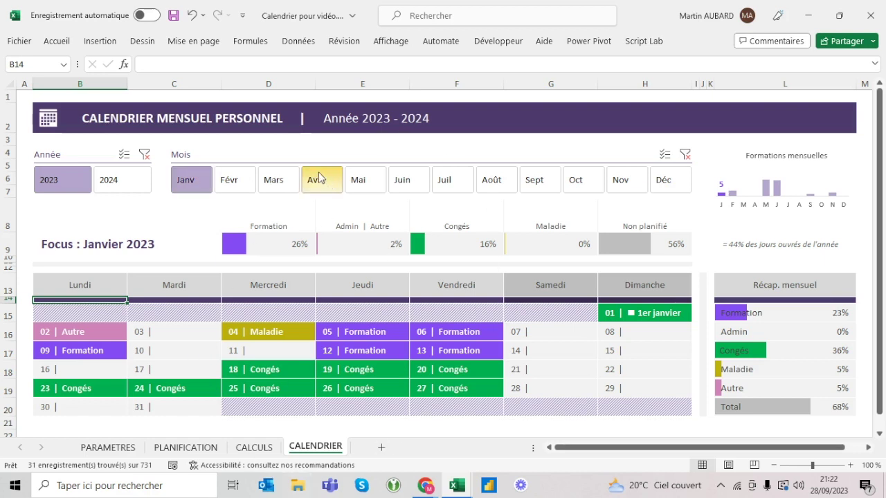
{"action": "left_click", "coordinate": [240, 179]}
{"action": "left_click", "coordinate": [275, 181]}
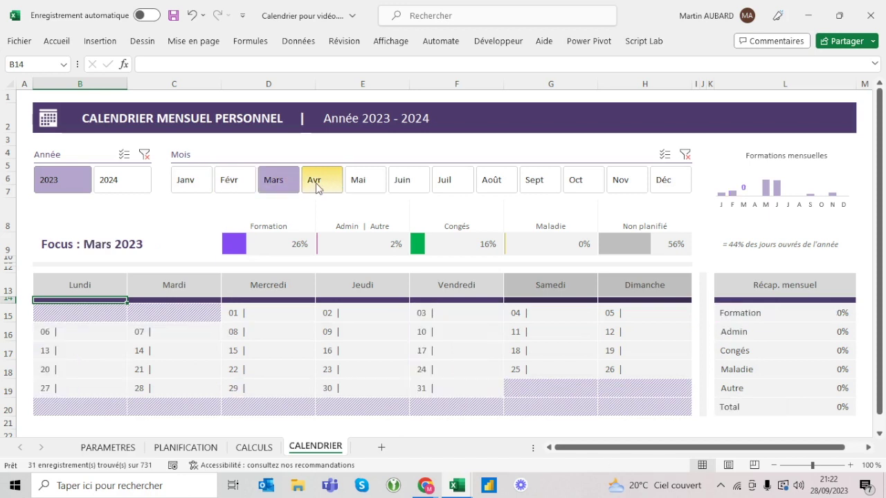
{"action": "left_click", "coordinate": [315, 182]}
{"action": "left_click", "coordinate": [236, 186]}
{"action": "left_click", "coordinate": [191, 187]}
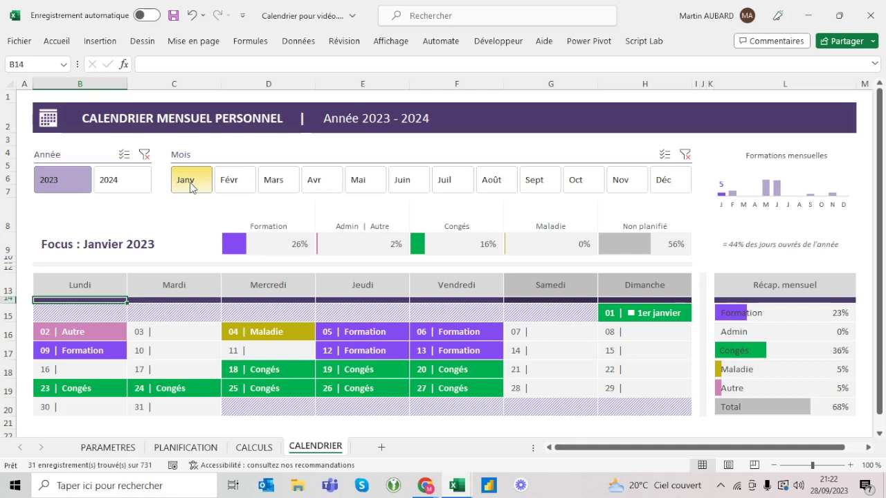
{"action": "left_click", "coordinate": [184, 336]}
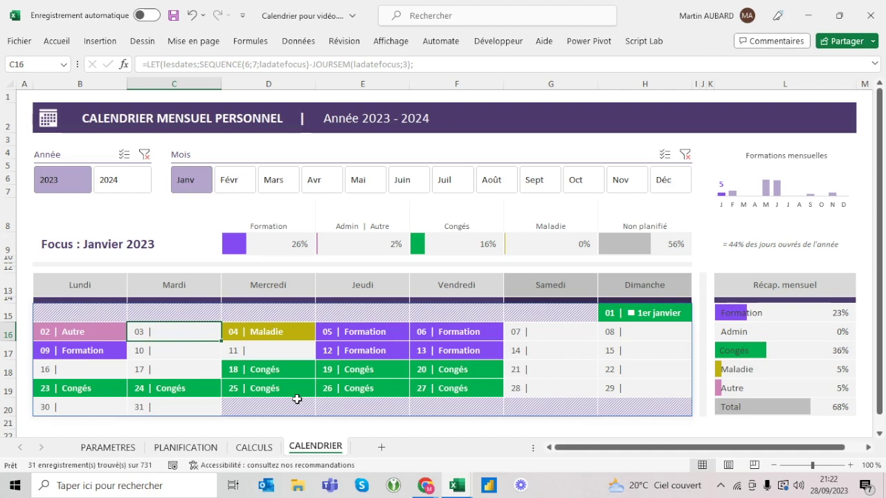
Pick Formation for 10 January in the event form's combobox.
{"action": "left_click", "coordinate": [182, 353]}
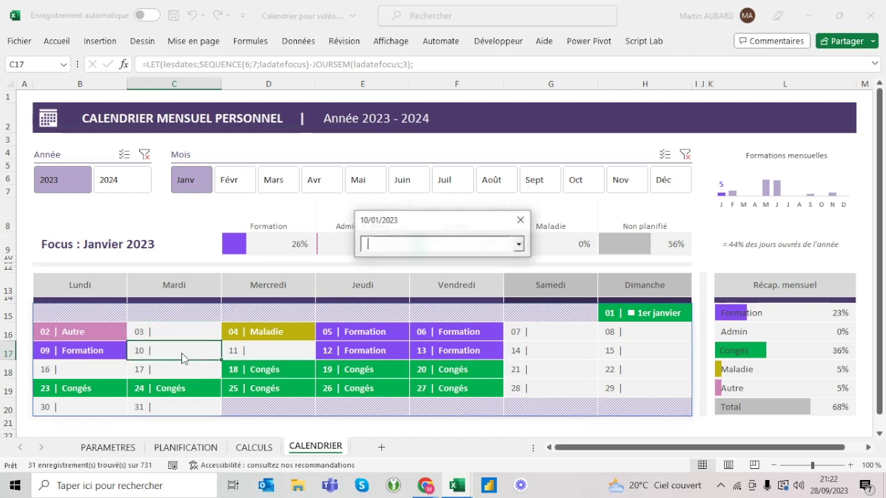
{"action": "left_click", "coordinate": [518, 244]}
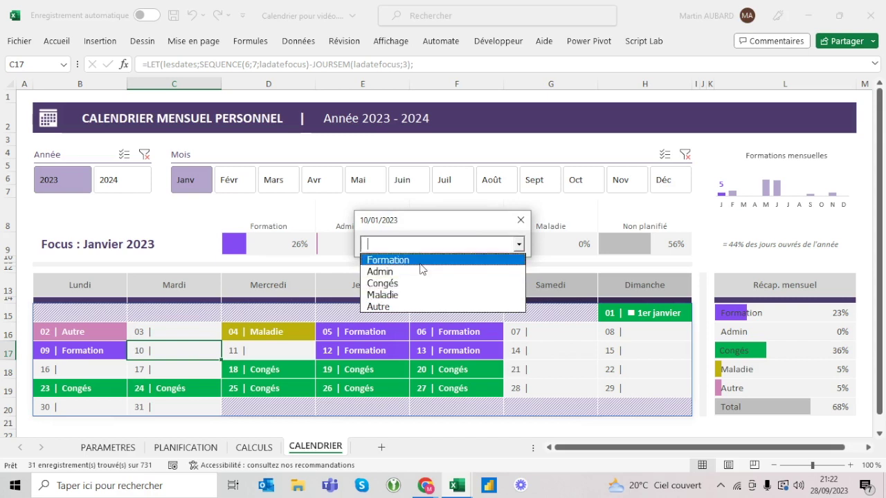
{"action": "left_click", "coordinate": [420, 263]}
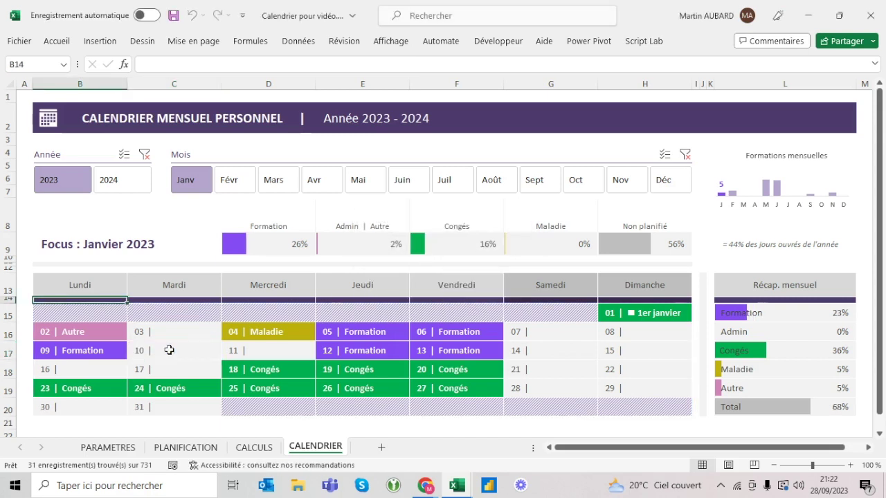